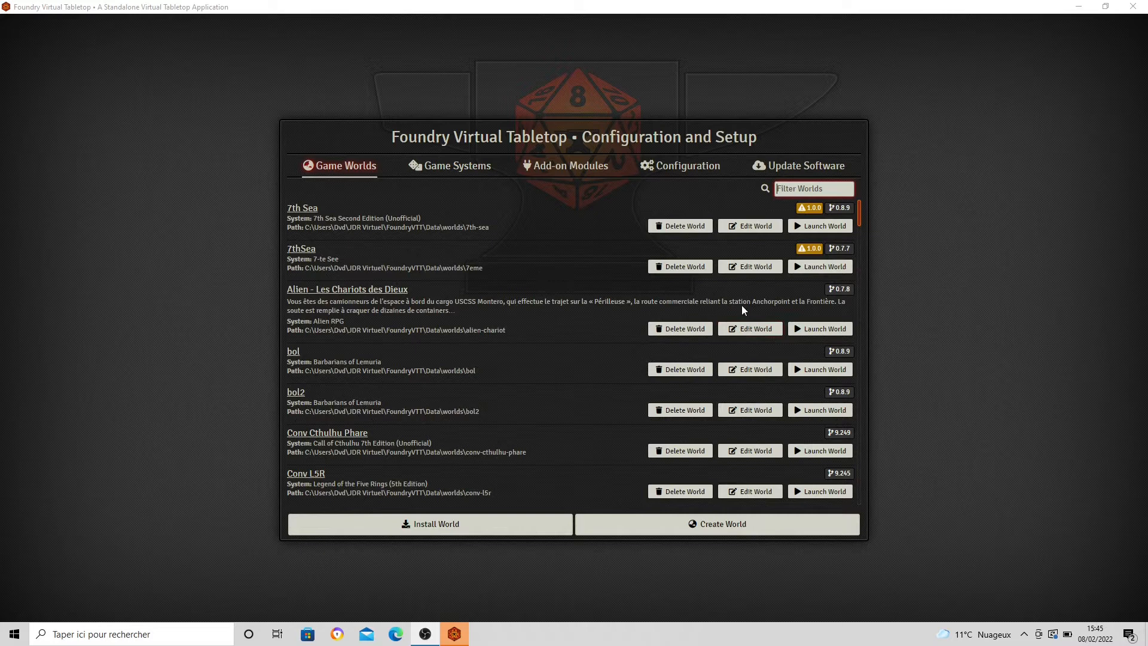
Search the installable game systems for "cthulhu" and close the system installer
{"action": "left_click", "coordinate": [457, 163]}
{"action": "left_click", "coordinate": [472, 526]}
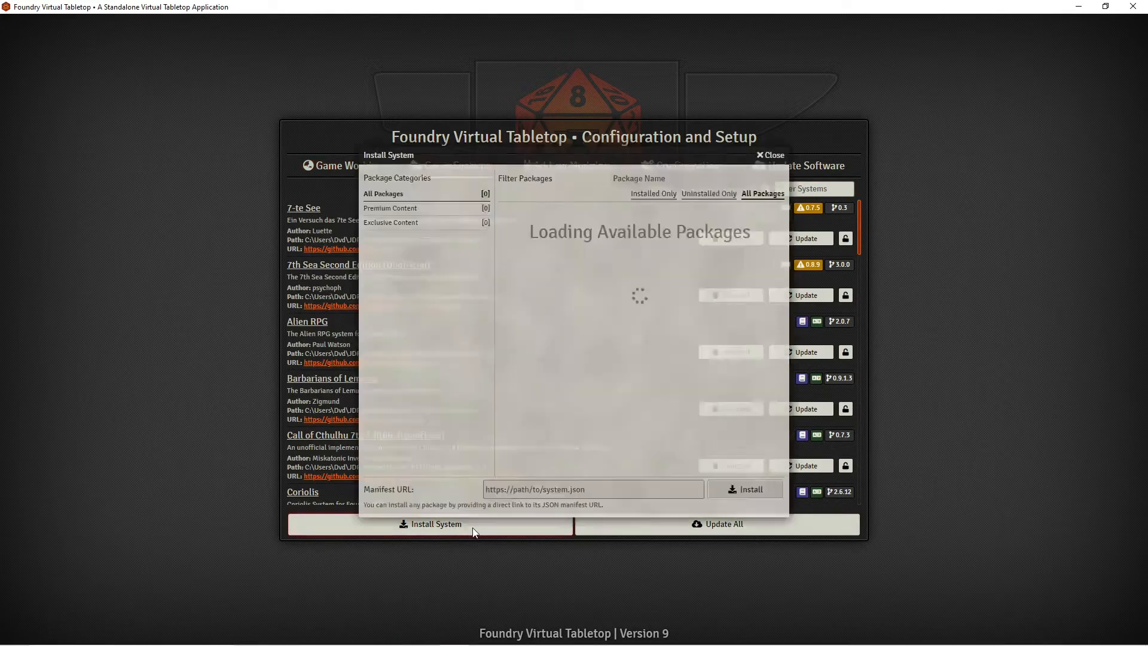
{"action": "left_click", "coordinate": [638, 179]}
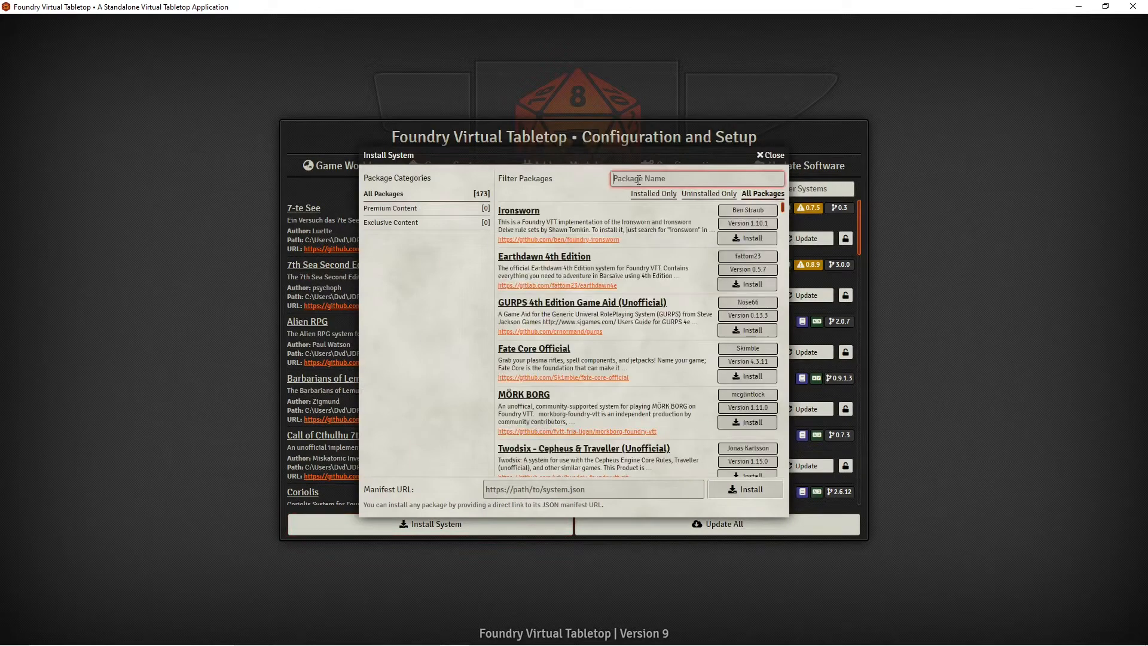
{"action": "type", "text": "cthulhu"}
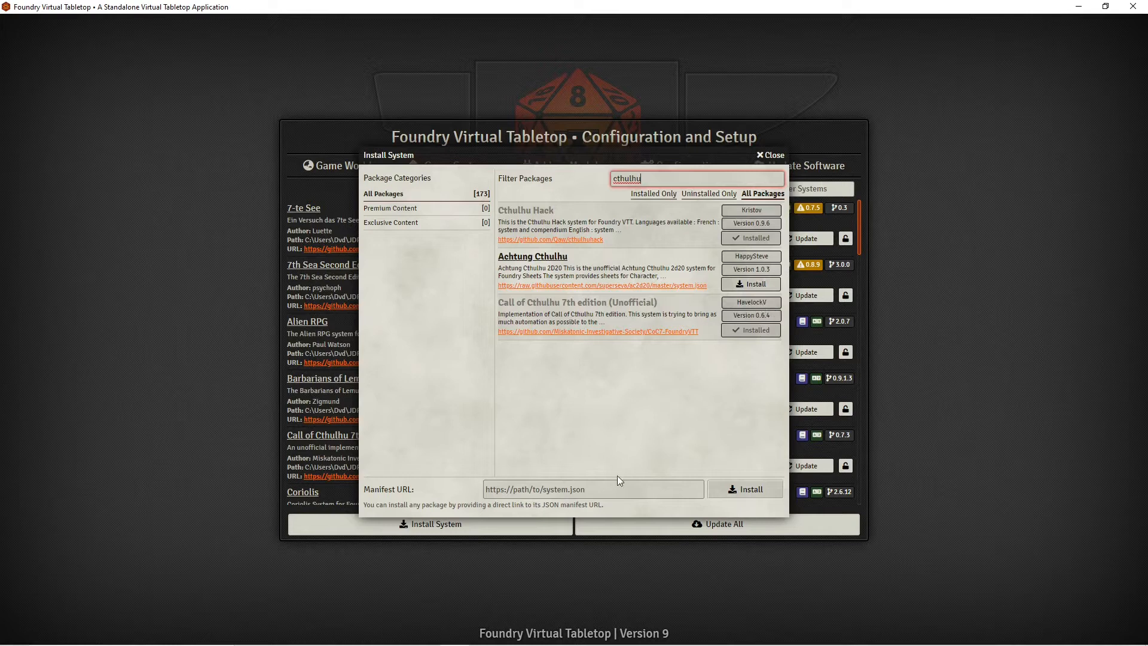
{"action": "left_click", "coordinate": [771, 155]}
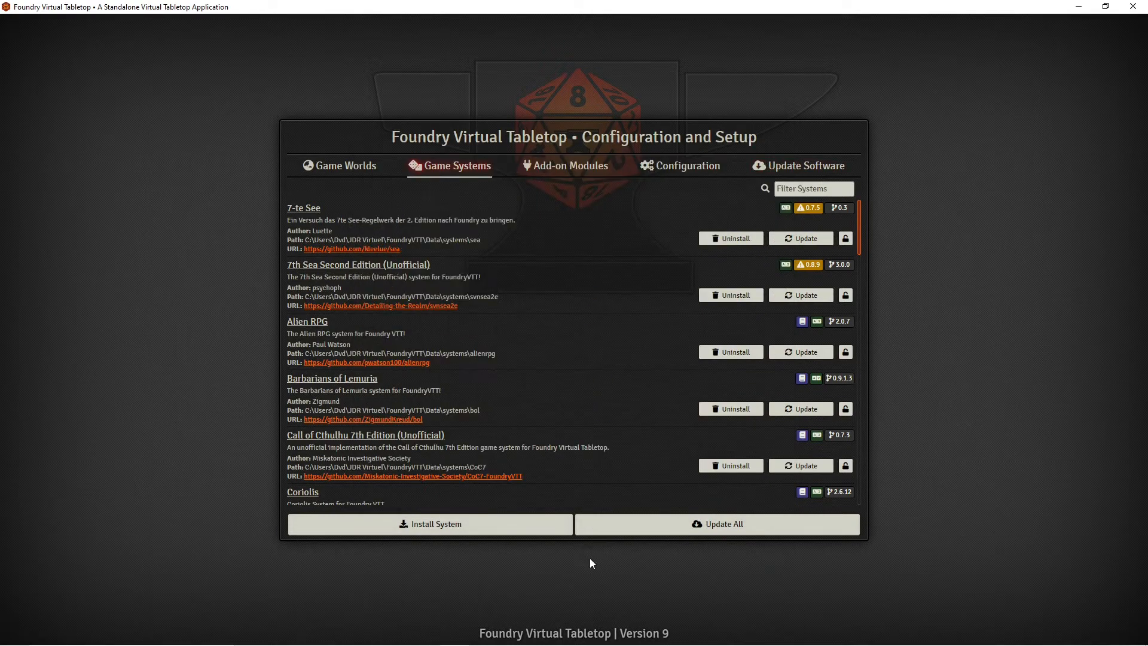
Search the installable add-on modules for "cthulhu" and close the module installer
{"action": "left_click", "coordinate": [571, 167]}
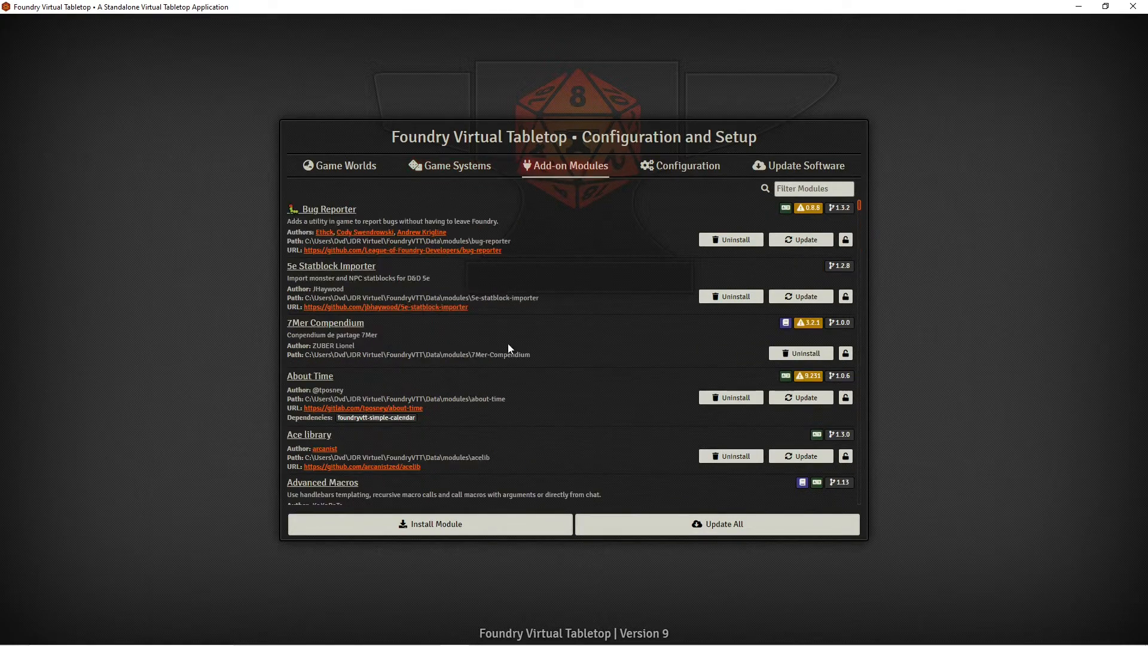
{"action": "left_click", "coordinate": [452, 533]}
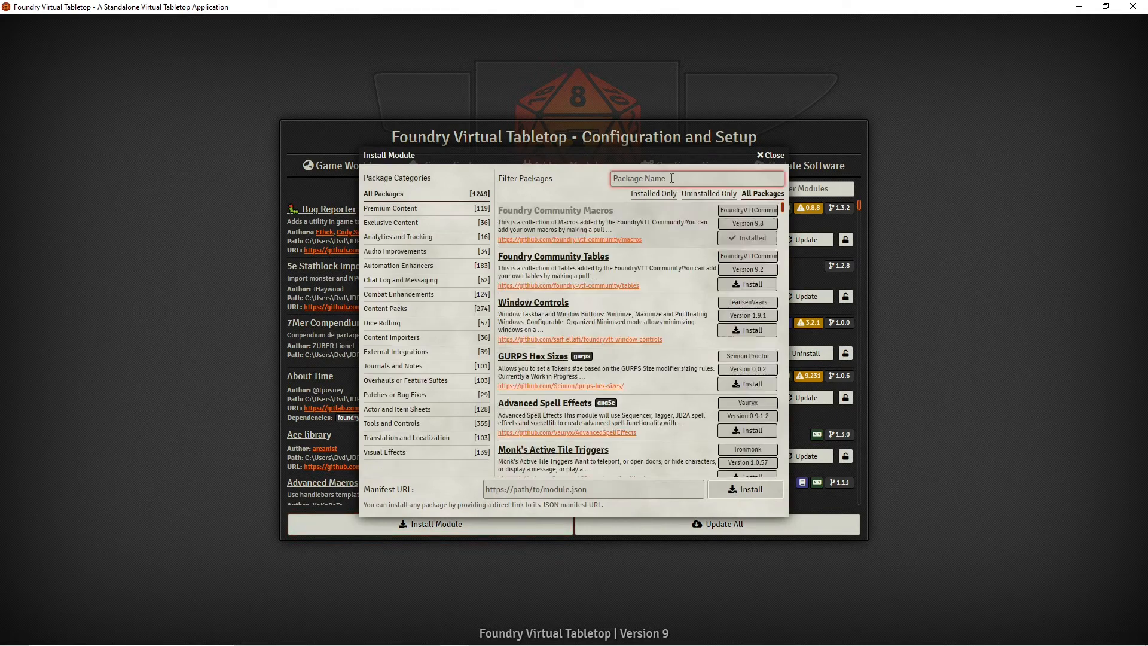
{"action": "type", "text": "cthulhu"}
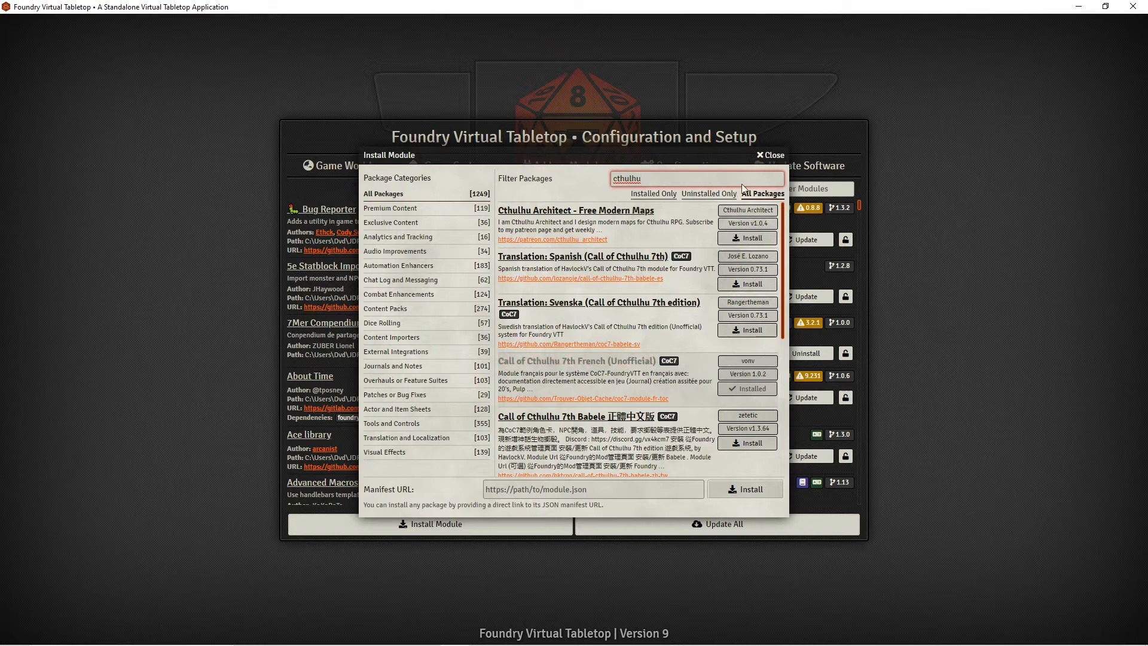
{"action": "left_click", "coordinate": [777, 156]}
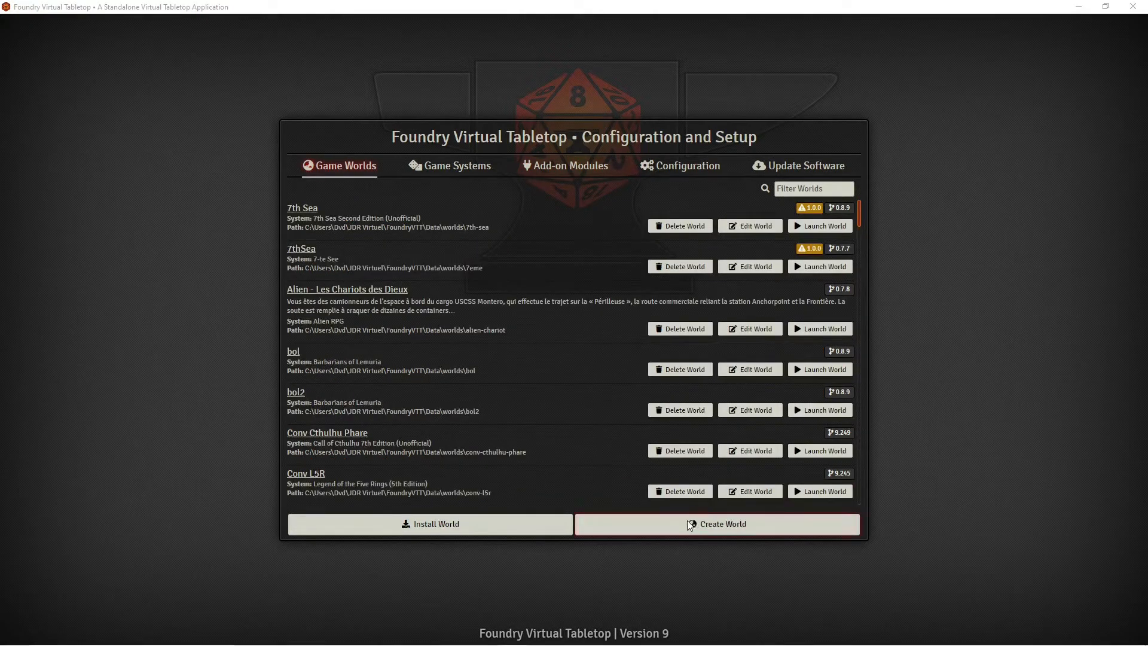
Create a new world titled test-cthulhu using the Call of Cthulhu 7th Edition (Unofficial) game system
{"action": "left_click", "coordinate": [691, 524]}
{"action": "left_click", "coordinate": [575, 195]}
{"action": "type", "text": "test-cvthulhu"}
{"action": "left_click", "coordinate": [565, 195]}
{"action": "key", "text": "BackSpace"}
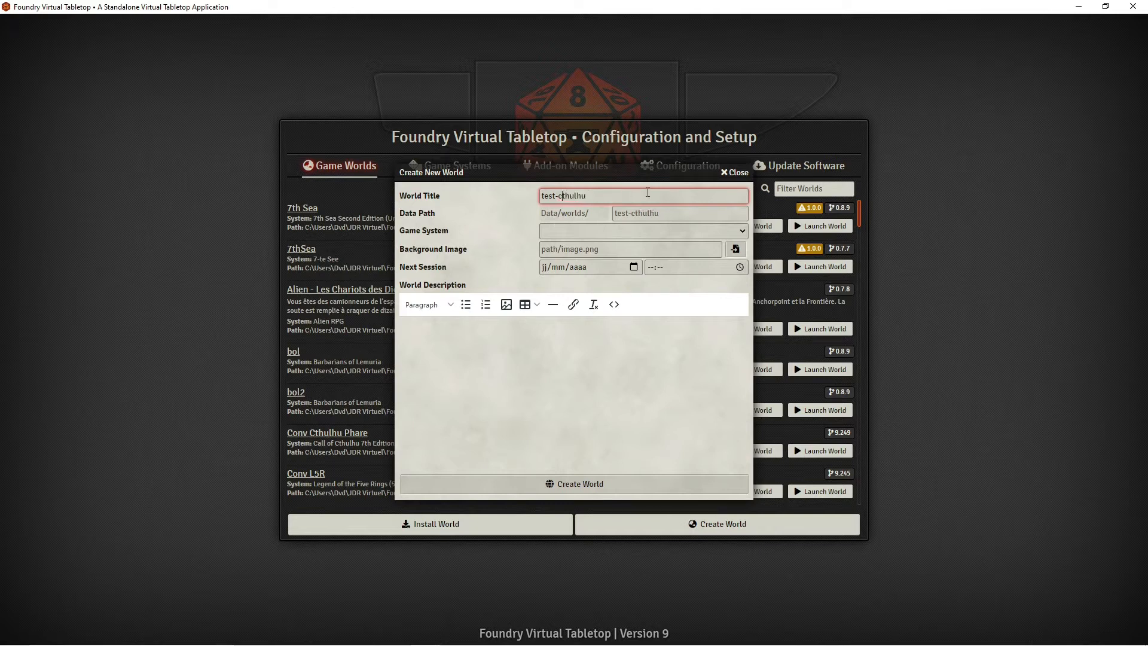
{"action": "left_click", "coordinate": [637, 231]}
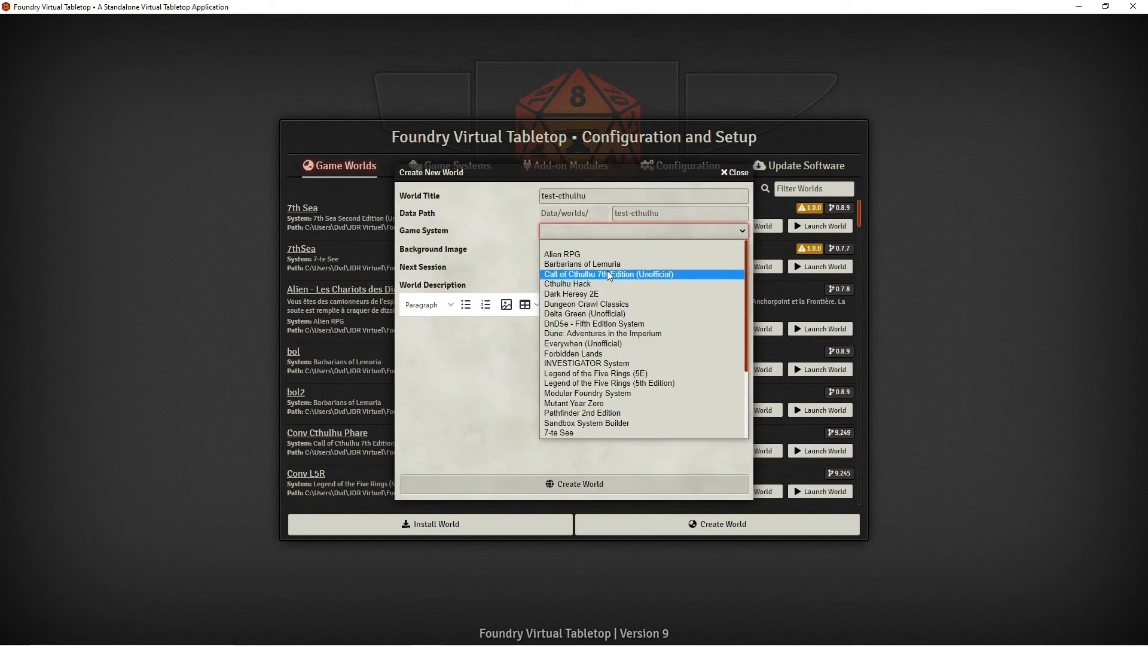
{"action": "left_click", "coordinate": [608, 277]}
{"action": "left_click", "coordinate": [564, 485]}
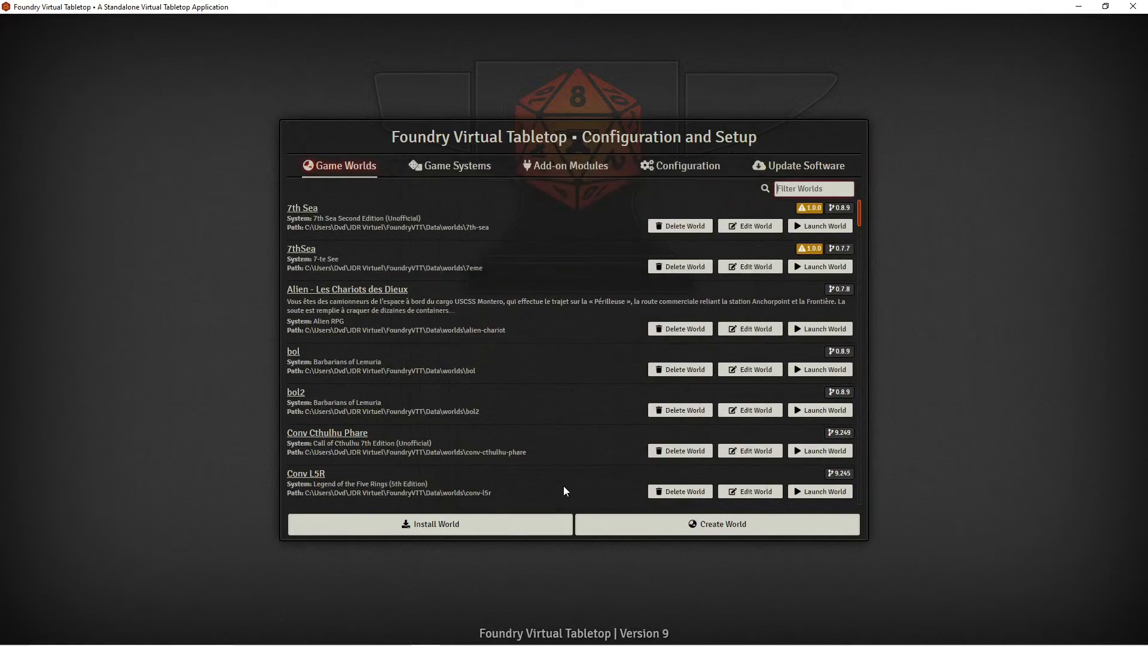
Launch the test-cthulhu world and join its game session as Gamemaster
{"action": "scroll", "coordinate": [472, 311], "scroll_direction": "down", "scroll_amount": 4}
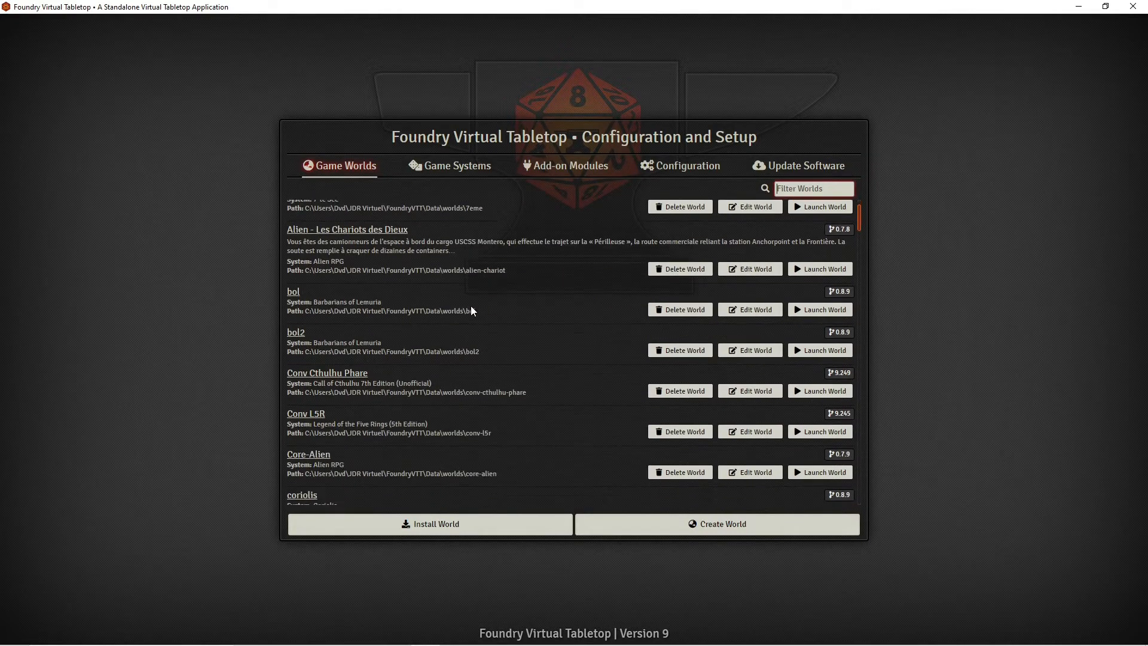
{"action": "scroll", "coordinate": [471, 308], "scroll_direction": "down", "scroll_amount": 3}
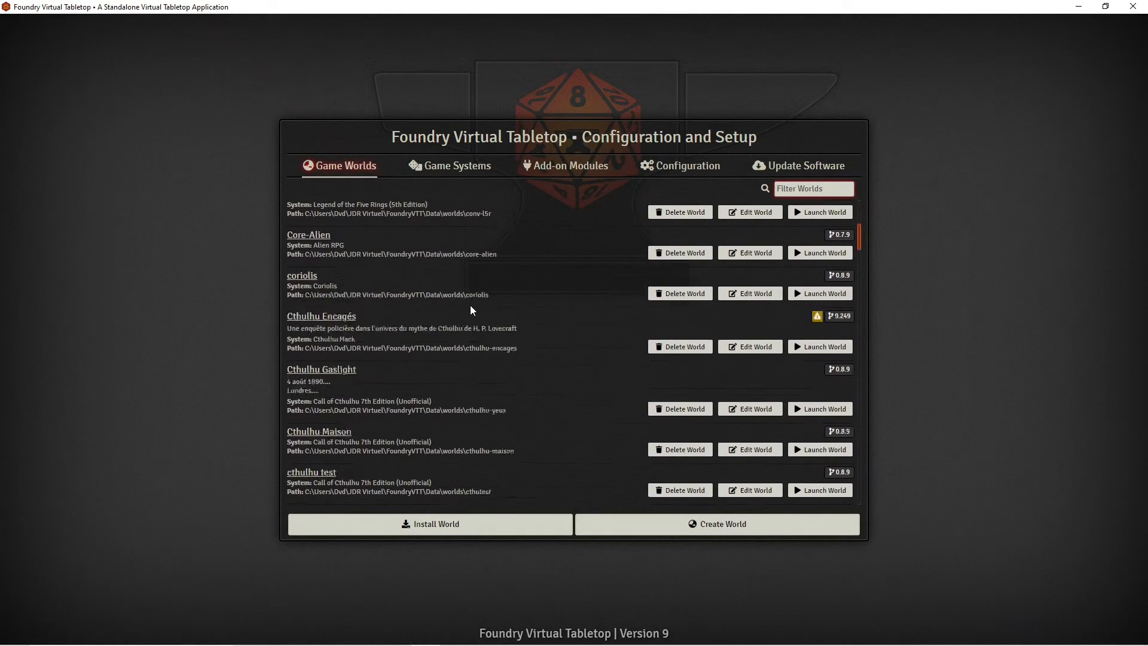
{"action": "scroll", "coordinate": [470, 309], "scroll_direction": "down", "scroll_amount": 10}
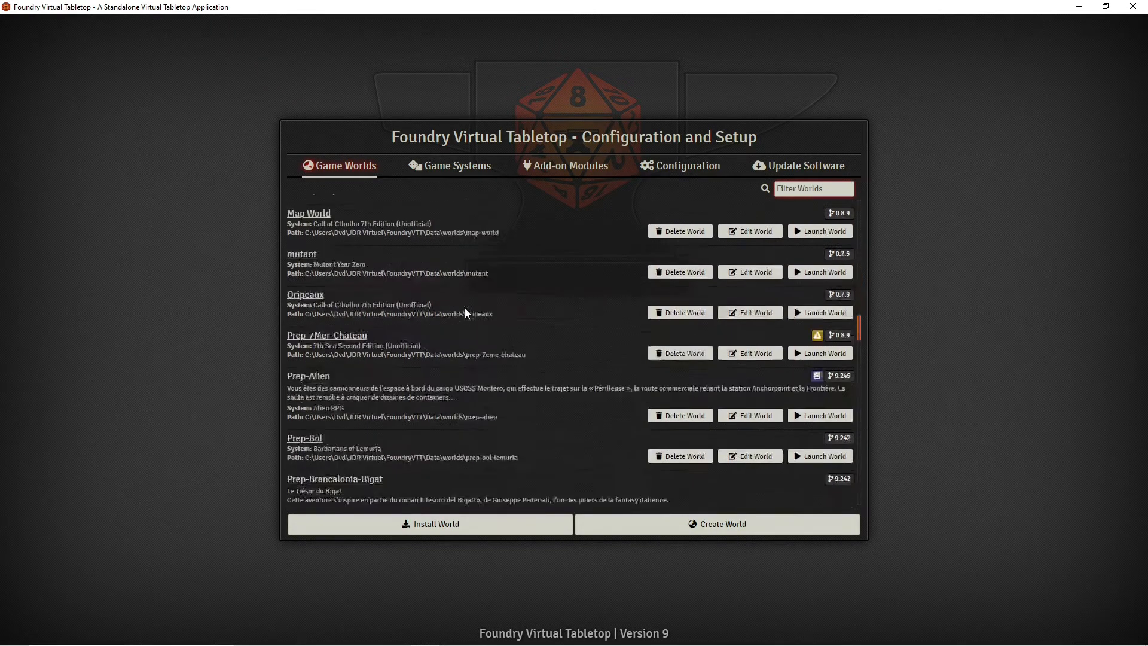
{"action": "scroll", "coordinate": [410, 317], "scroll_direction": "down", "scroll_amount": 10}
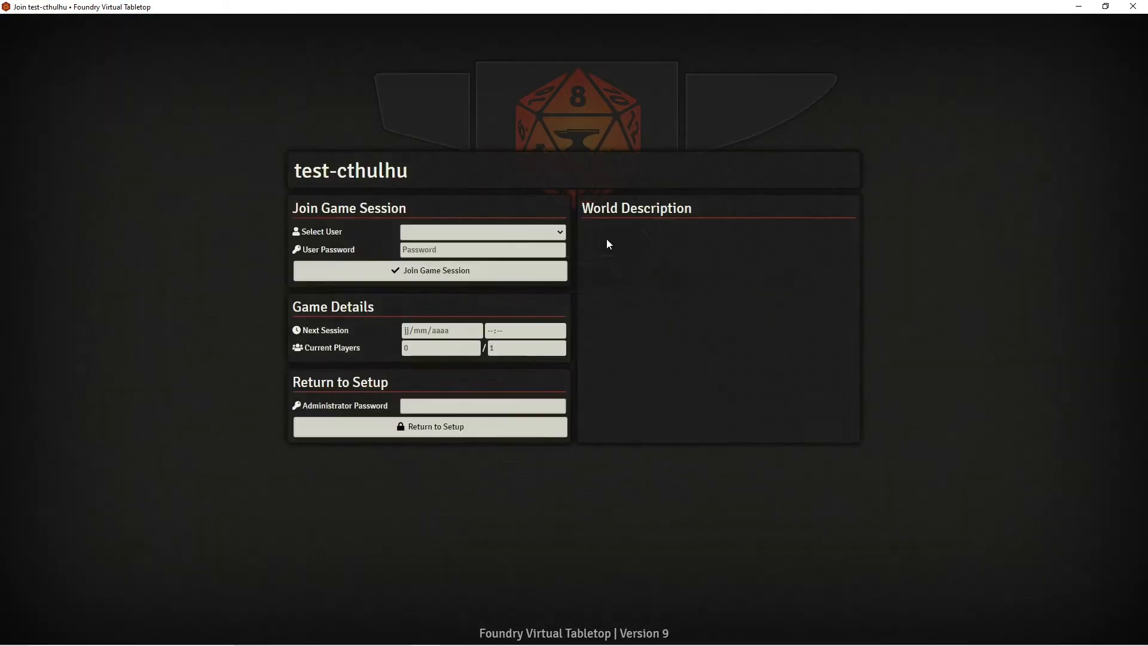
{"action": "left_click", "coordinate": [534, 232]}
{"action": "left_click", "coordinate": [498, 256]}
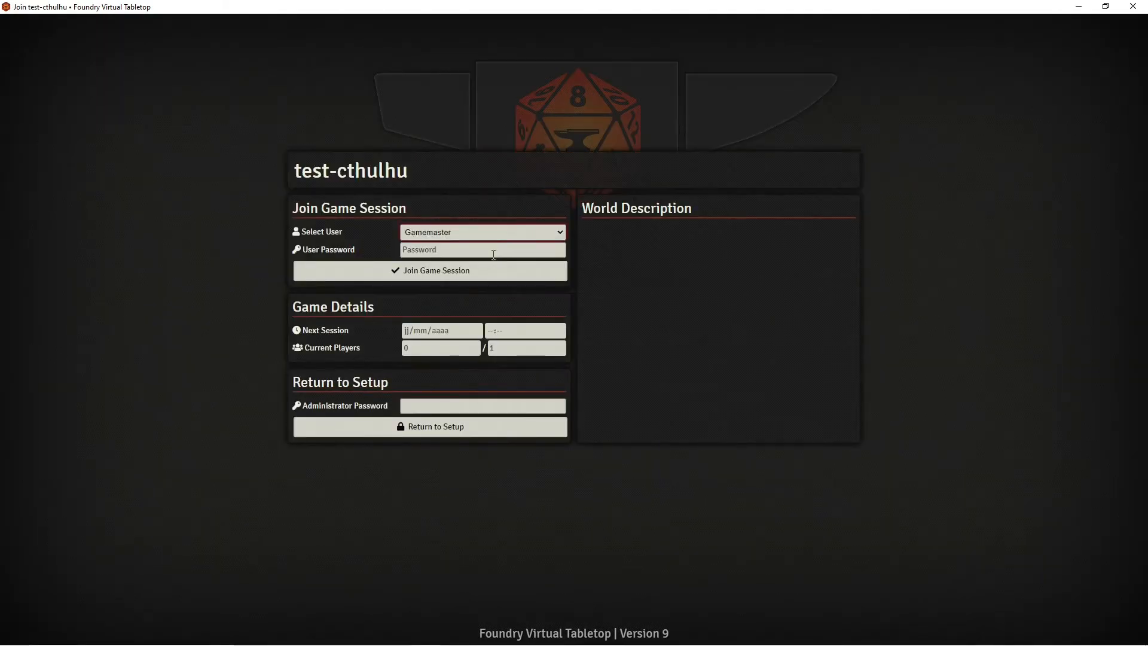
{"action": "left_click", "coordinate": [487, 274]}
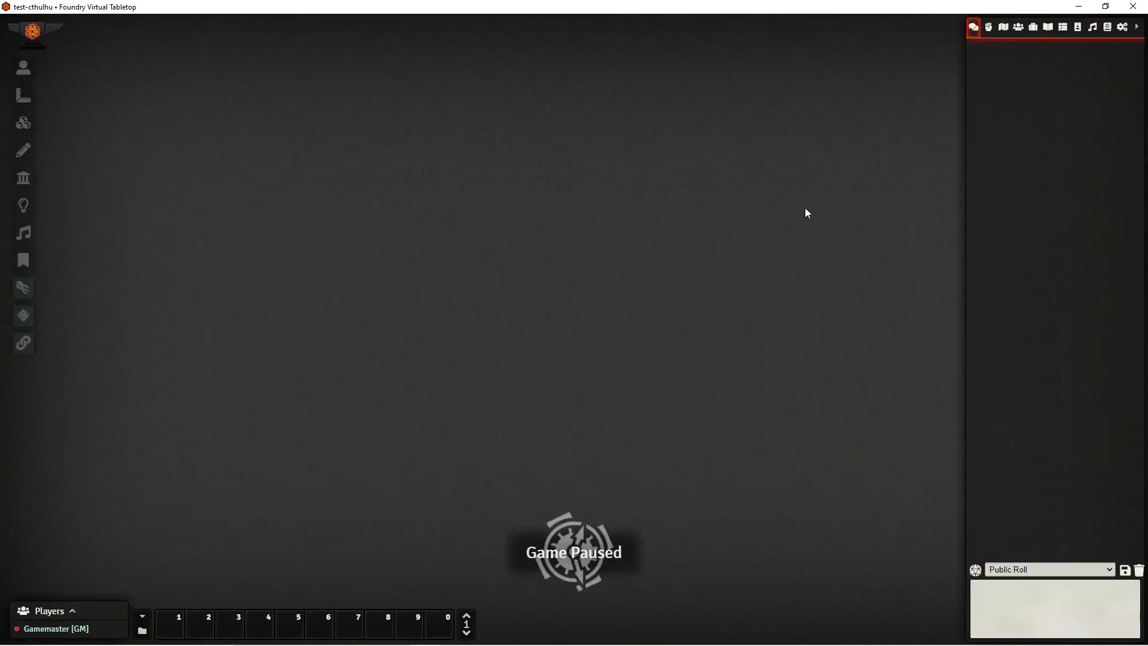
Activate the module "Compendiums pour CoC7 en français Toc" with its compendium-folders dependency and save the module settings
{"action": "left_click", "coordinate": [1107, 28]}
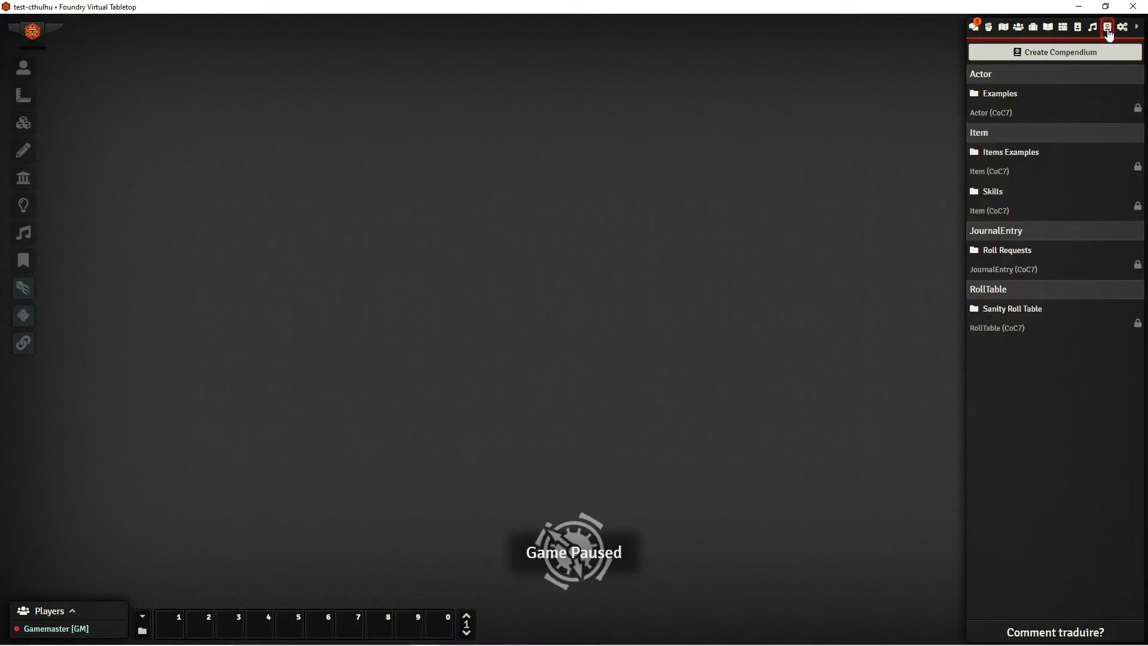
{"action": "left_click", "coordinate": [1122, 27]}
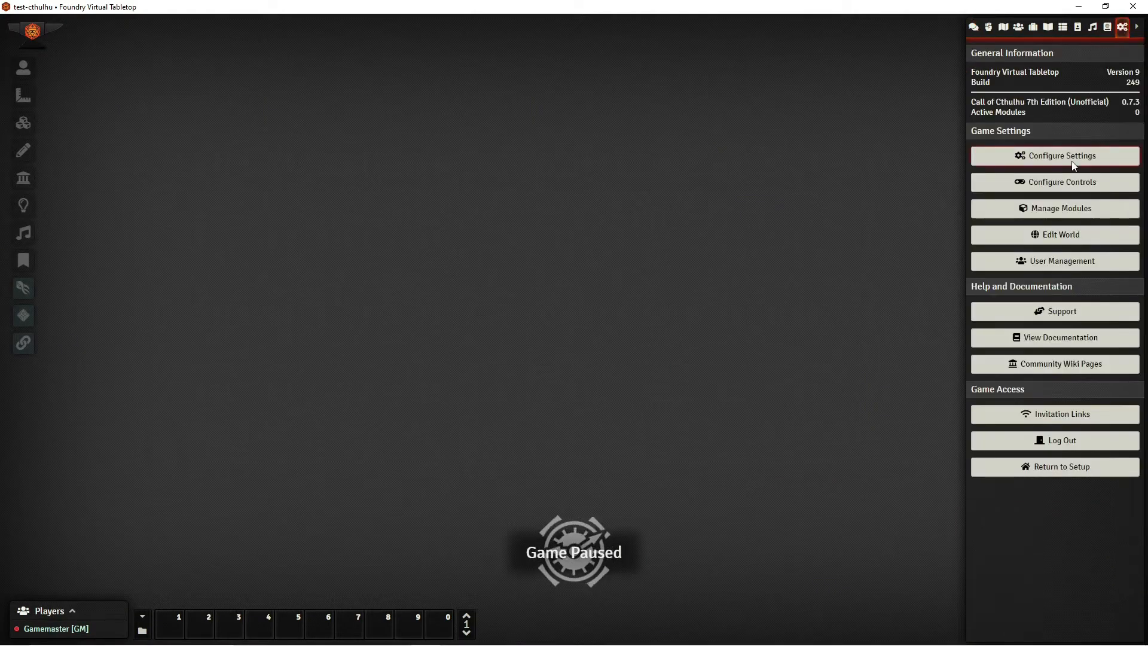
{"action": "left_click", "coordinate": [1061, 208]}
{"action": "scroll", "coordinate": [529, 305], "scroll_direction": "down", "scroll_amount": 2}
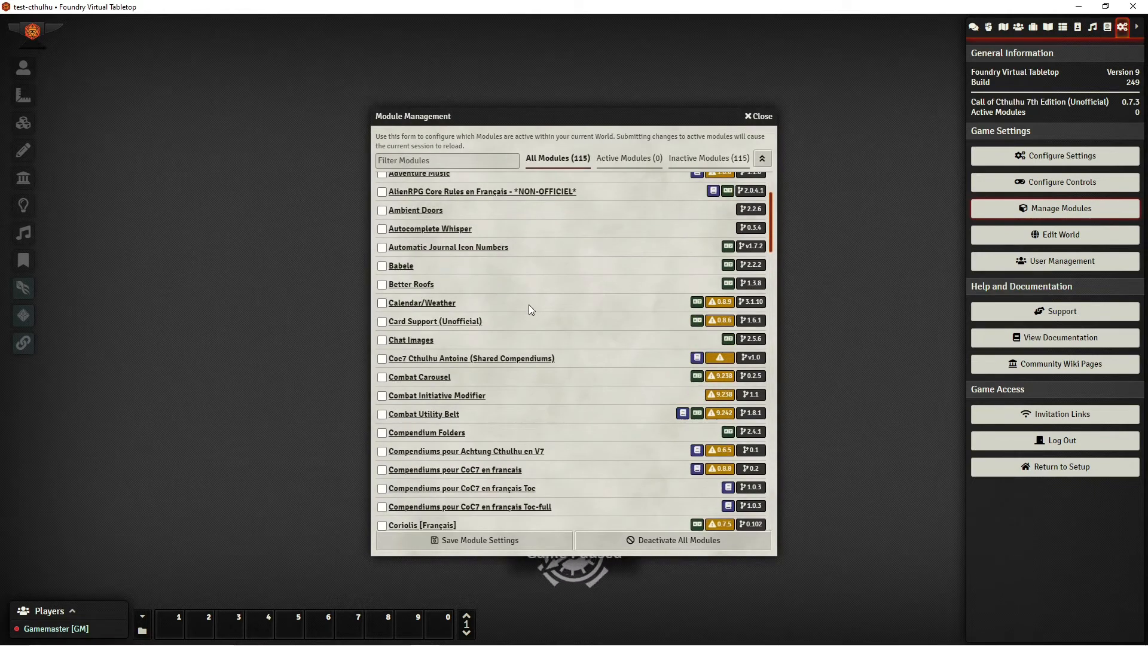
{"action": "left_click", "coordinate": [382, 488]}
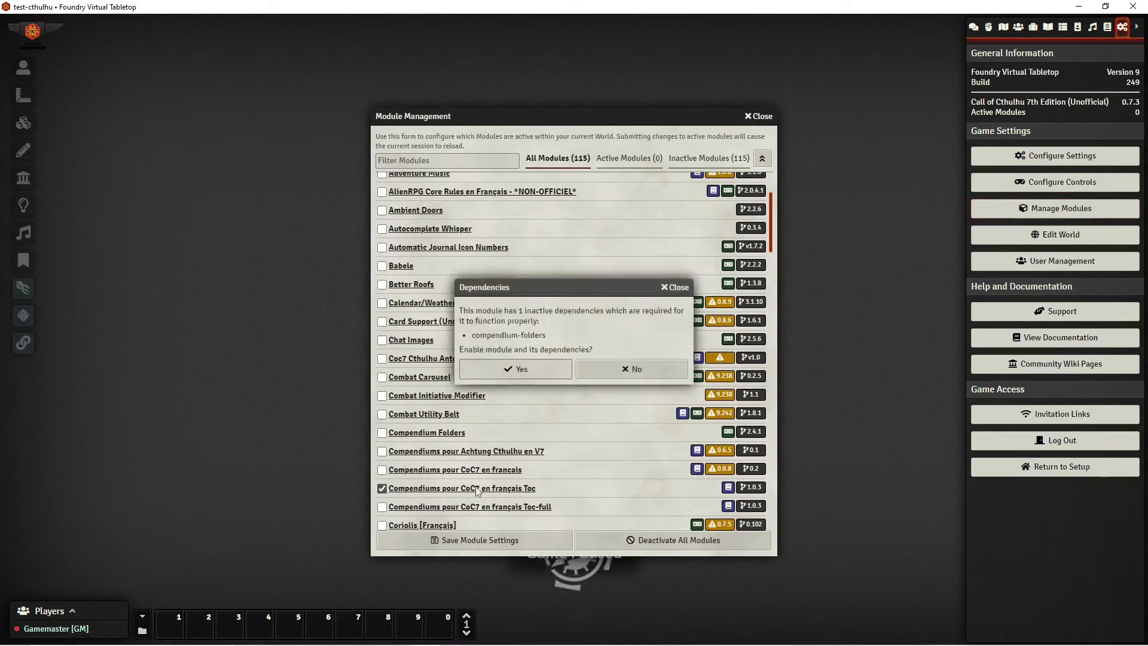
{"action": "left_click", "coordinate": [516, 370]}
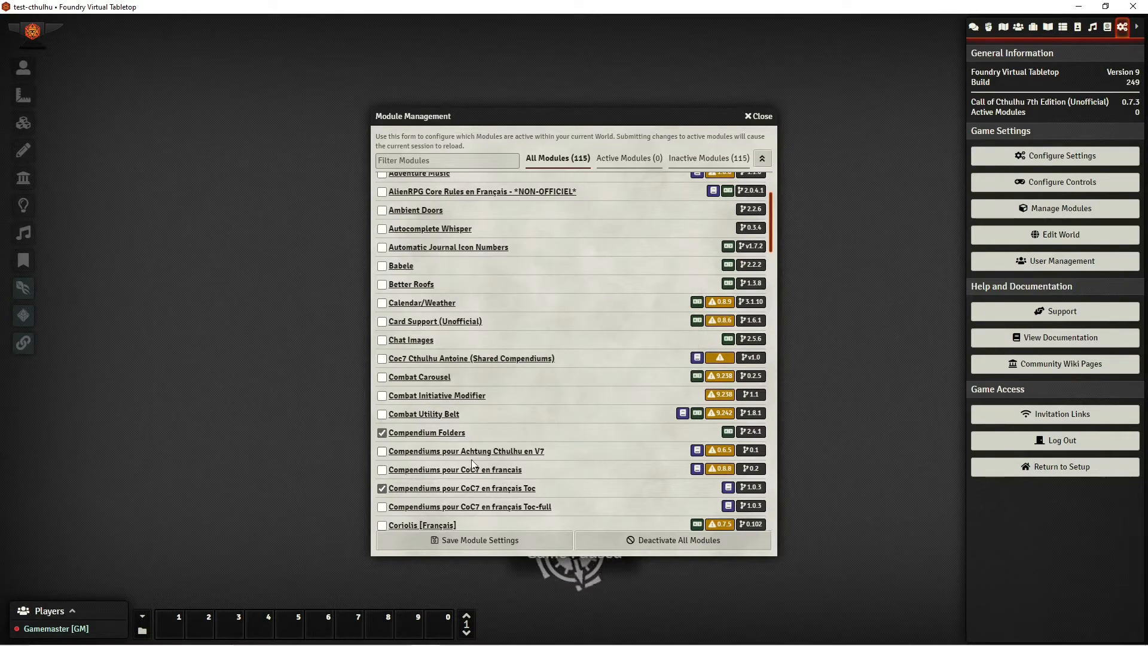
{"action": "left_click", "coordinate": [515, 540]}
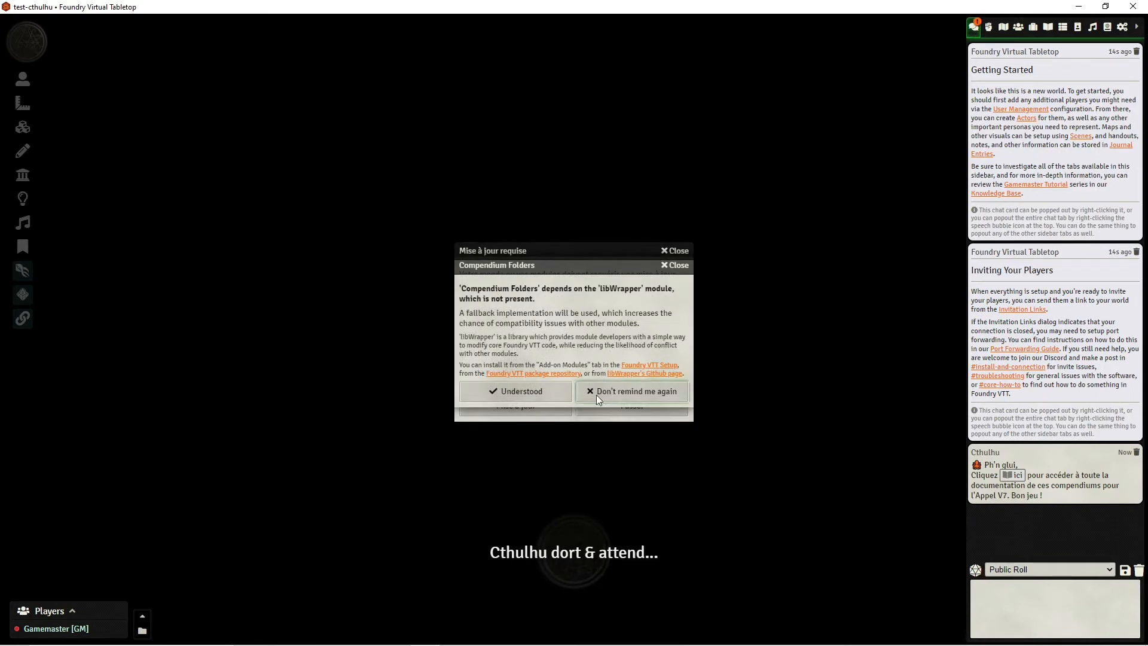
Turn off further libWrapper reminders for Compendium Folders and accept the required update
{"action": "left_click", "coordinate": [600, 399]}
{"action": "left_click", "coordinate": [518, 406]}
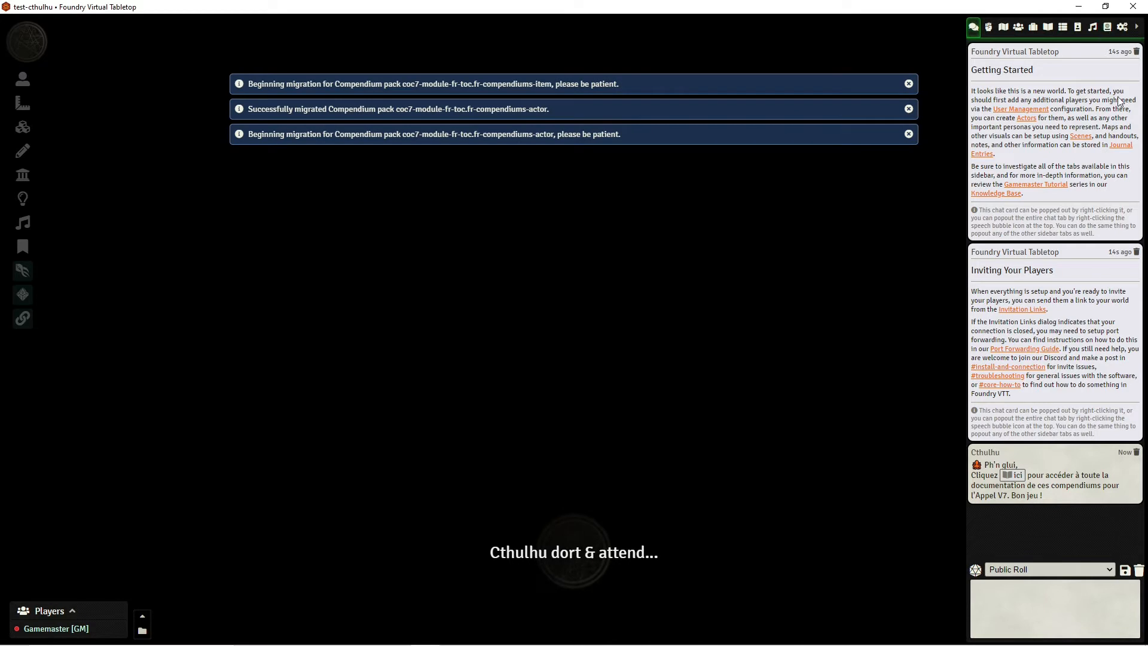
Delete the two Foundry introduction messages and the Cthulhu documentation message from the chat log
{"action": "left_click", "coordinate": [1136, 52]}
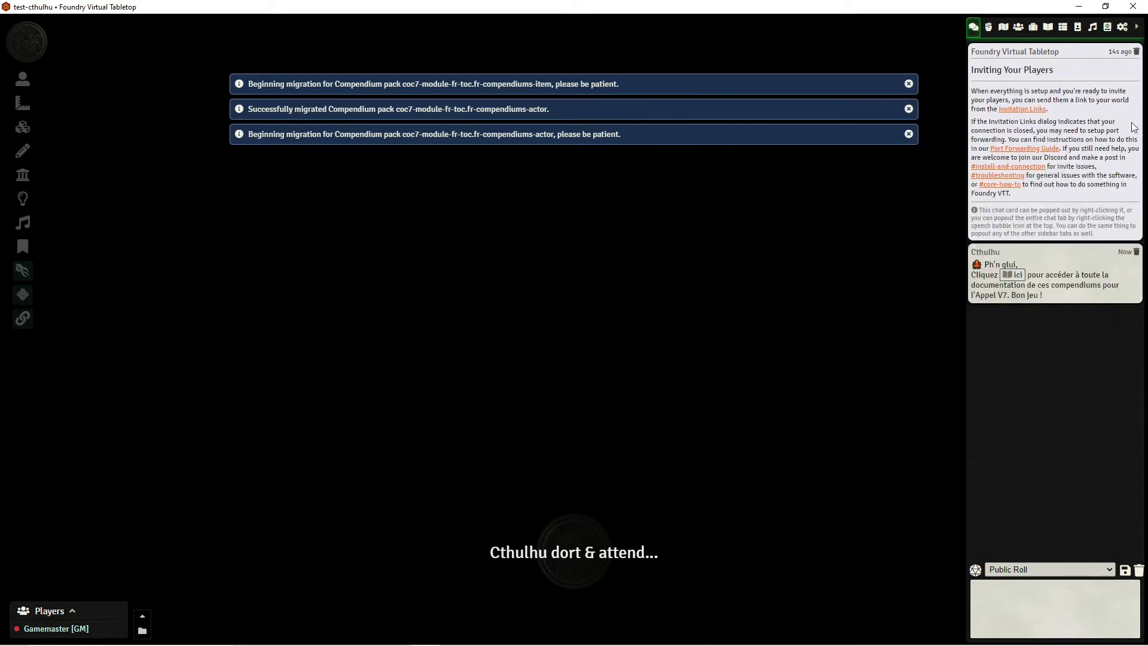
{"action": "left_click", "coordinate": [1137, 53]}
{"action": "left_click", "coordinate": [1138, 53]}
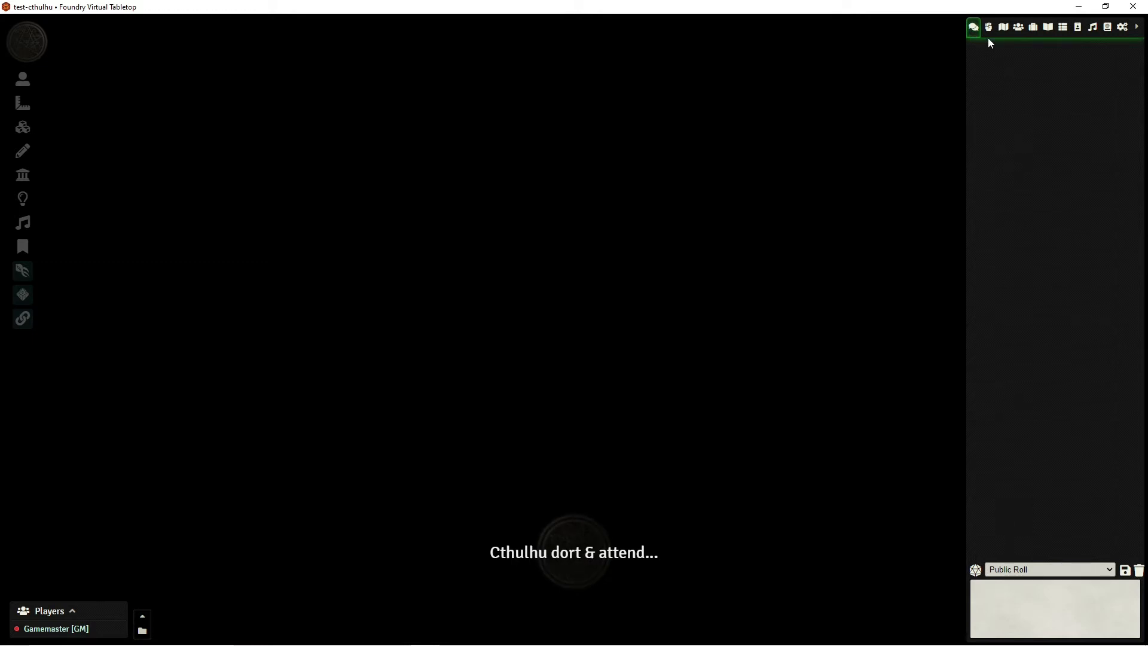
Examine the world's combat, scenes, actors, items, journal, rollable tables, card stacks, playlists and compendium sections in turn
{"action": "left_click", "coordinate": [989, 29]}
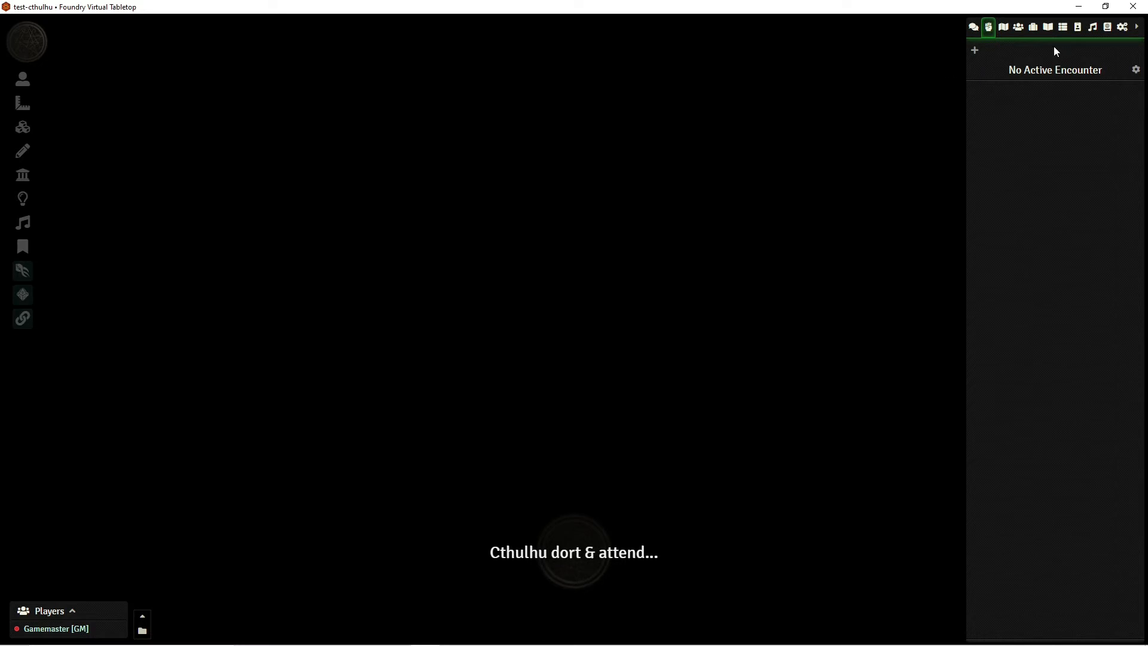
{"action": "left_click", "coordinate": [1003, 27]}
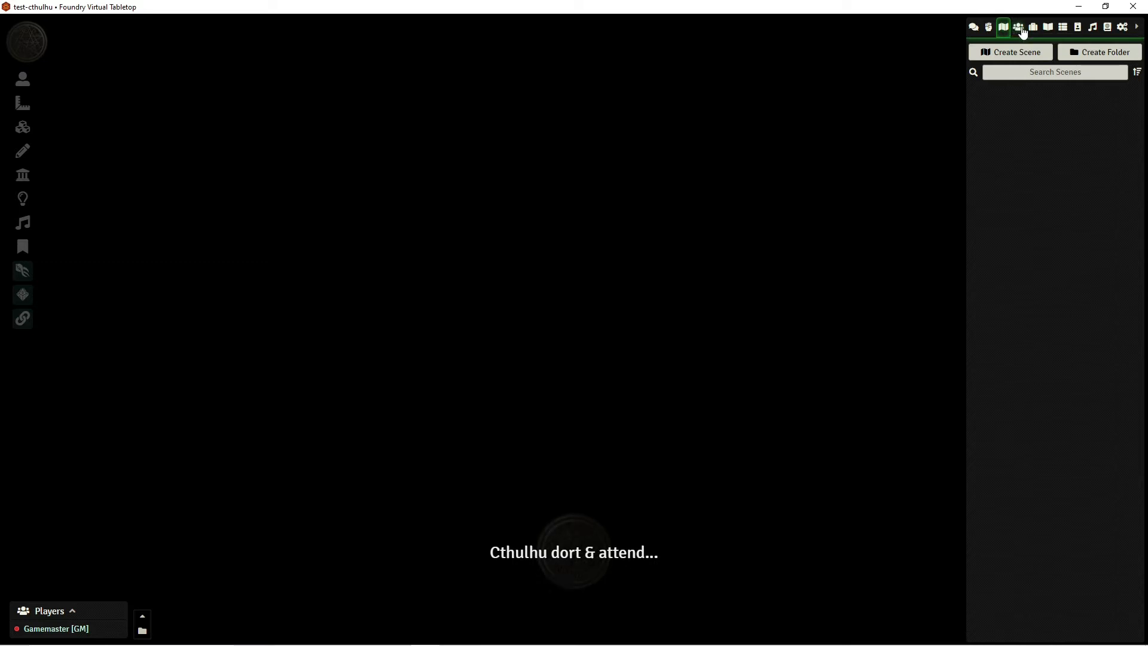
{"action": "left_click", "coordinate": [1021, 32]}
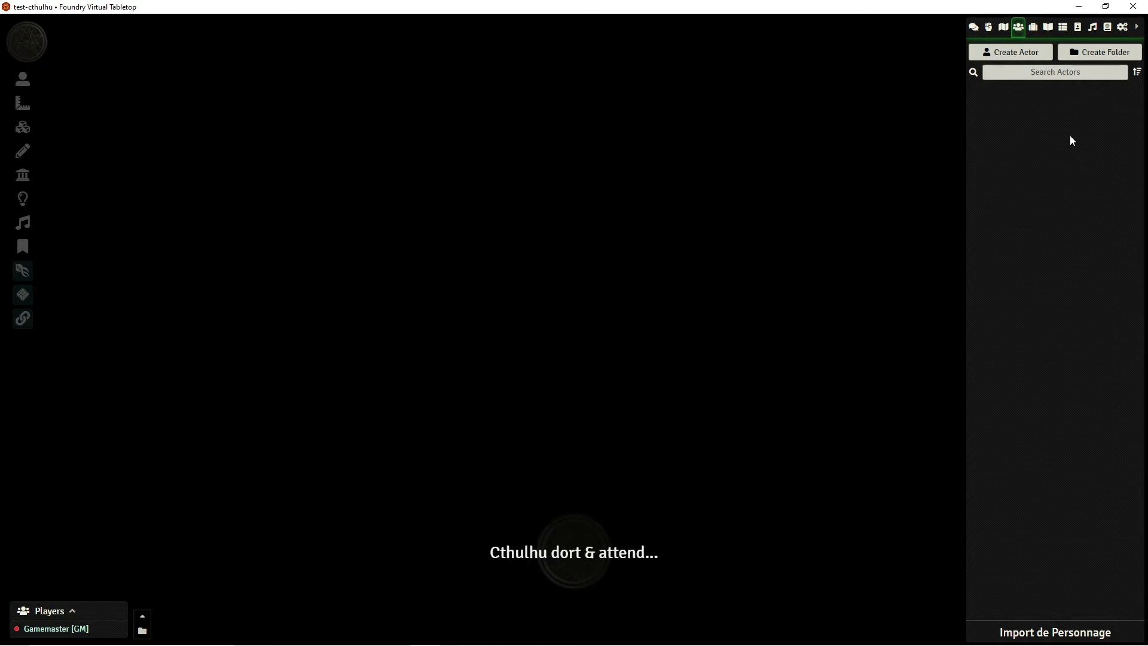
{"action": "left_click", "coordinate": [1033, 28]}
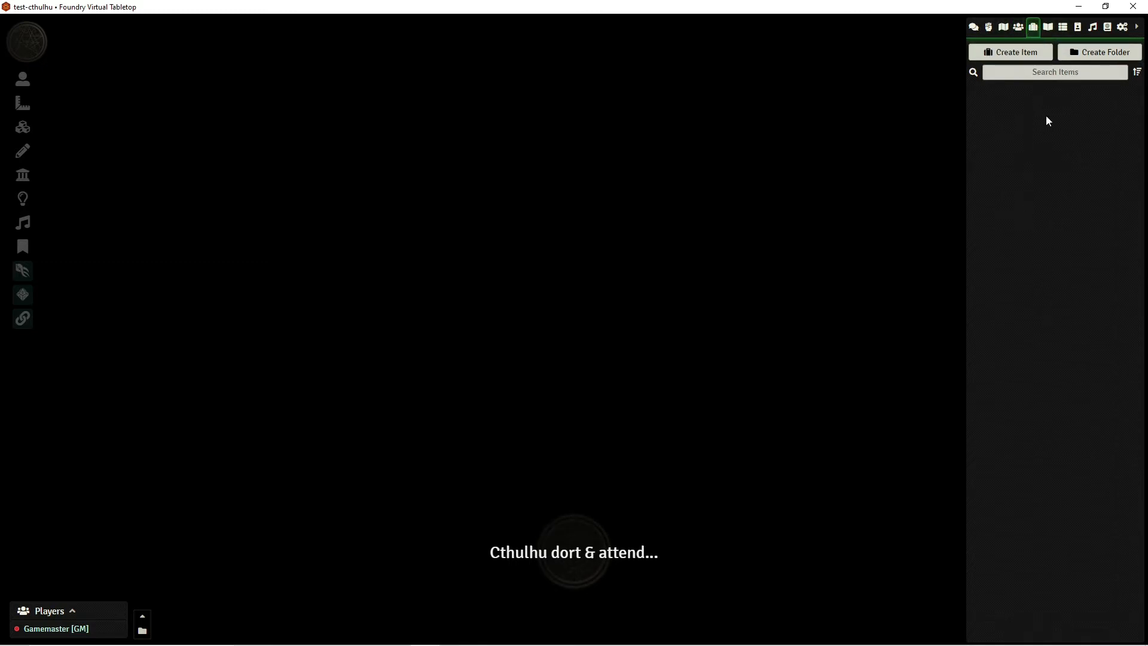
{"action": "left_click", "coordinate": [1048, 27]}
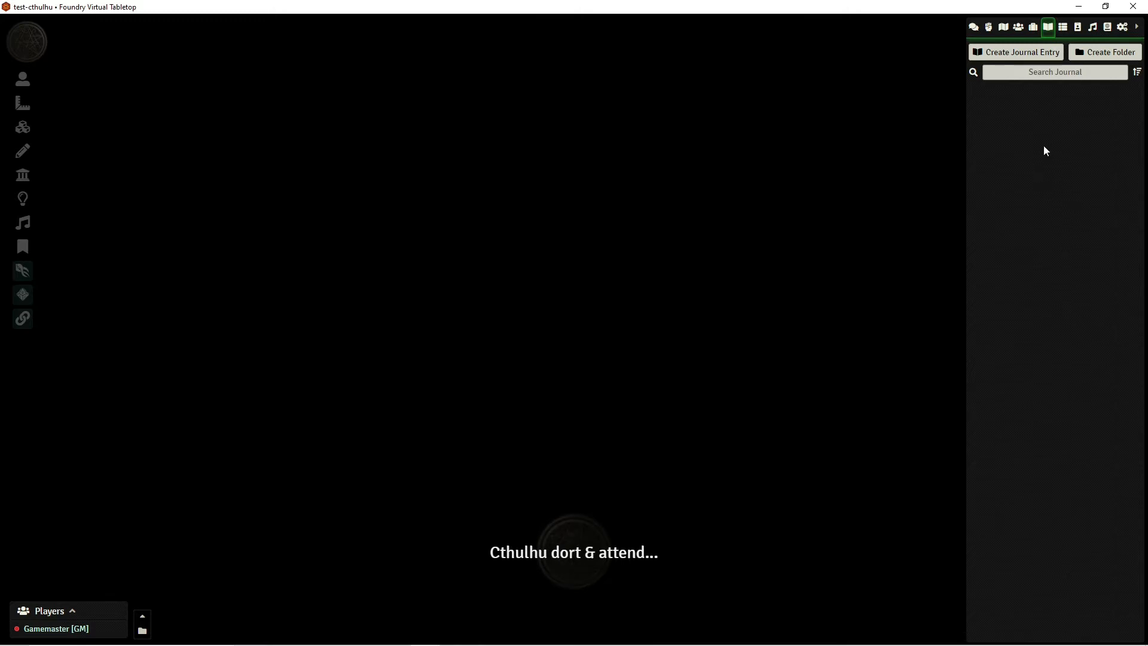
{"action": "left_click", "coordinate": [1063, 27]}
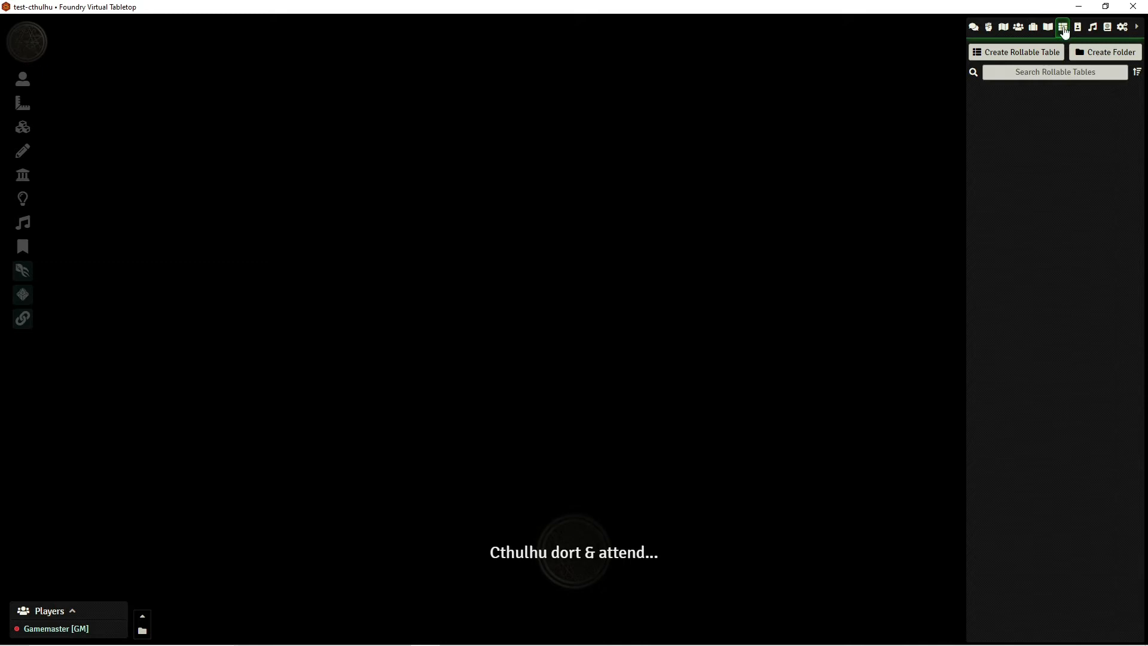
{"action": "left_click", "coordinate": [1077, 27]}
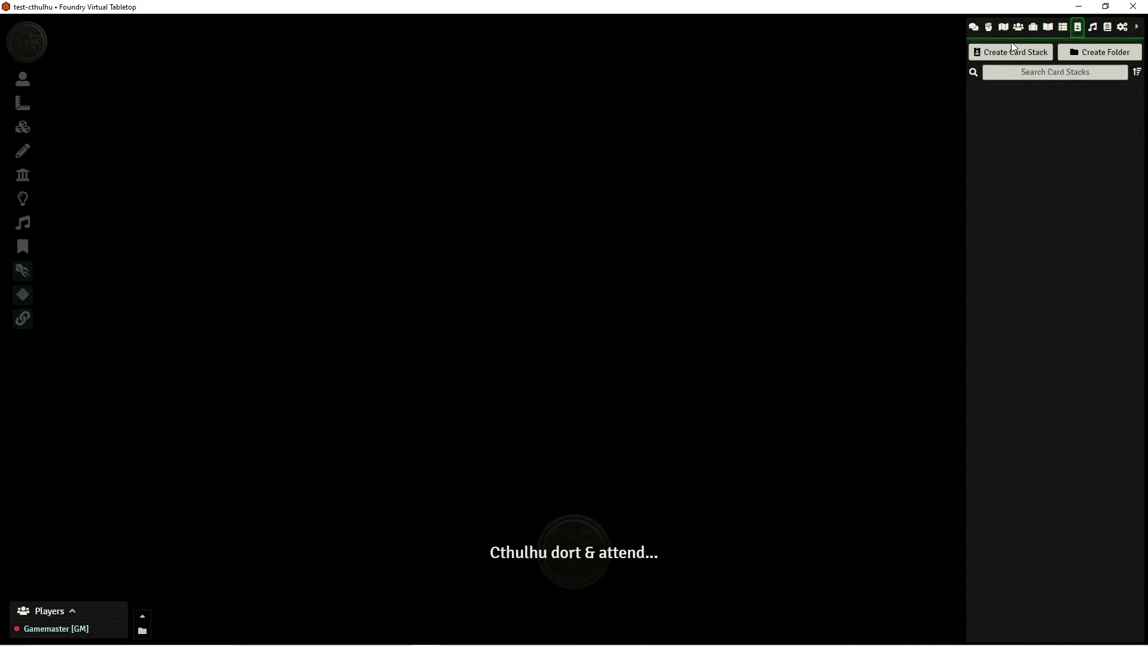
{"action": "left_click", "coordinate": [1092, 29]}
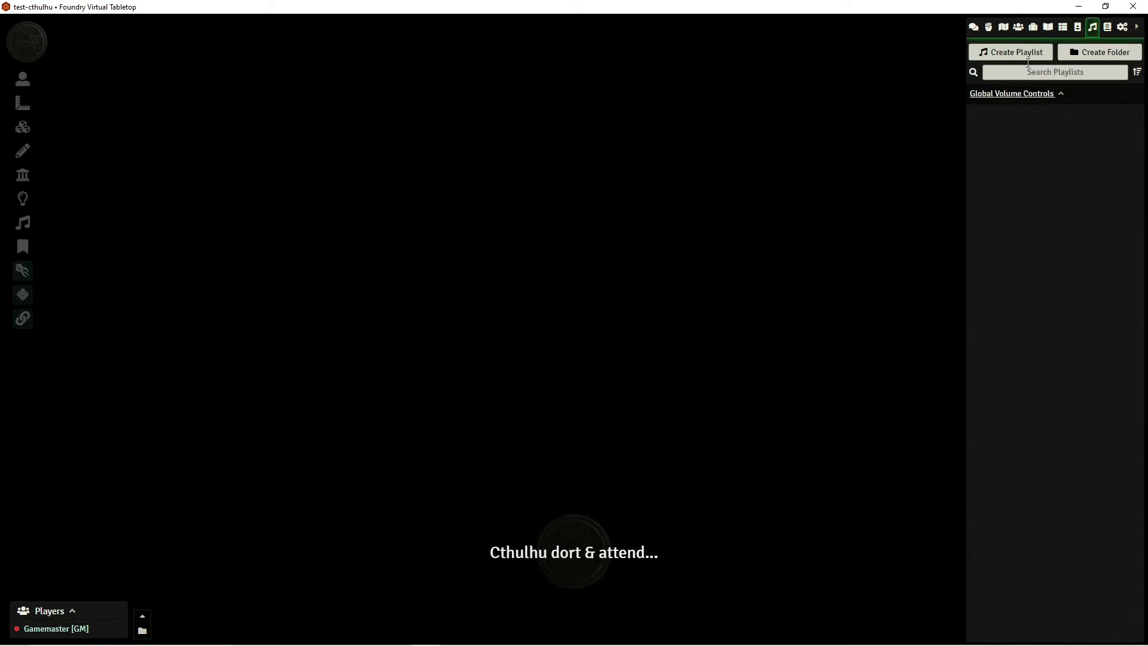
{"action": "left_click", "coordinate": [1107, 27]}
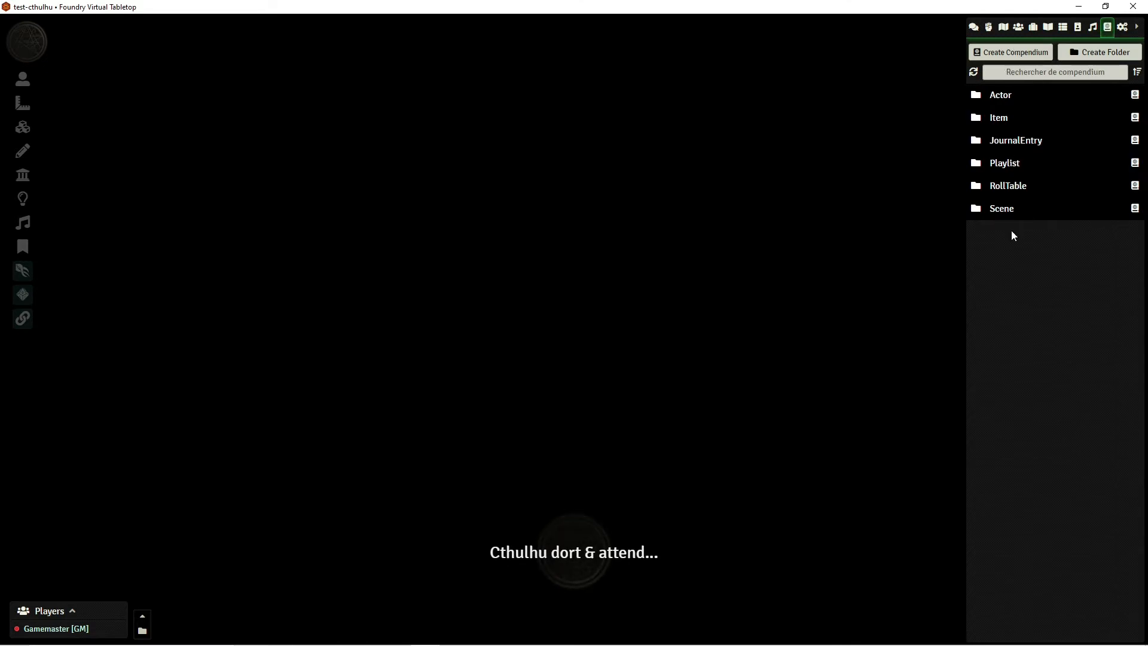
Examine the Grimoire du Mythe and Ouvrages du Mythe folders in the FR-compendiums-items compendium
{"action": "left_click", "coordinate": [1123, 27]}
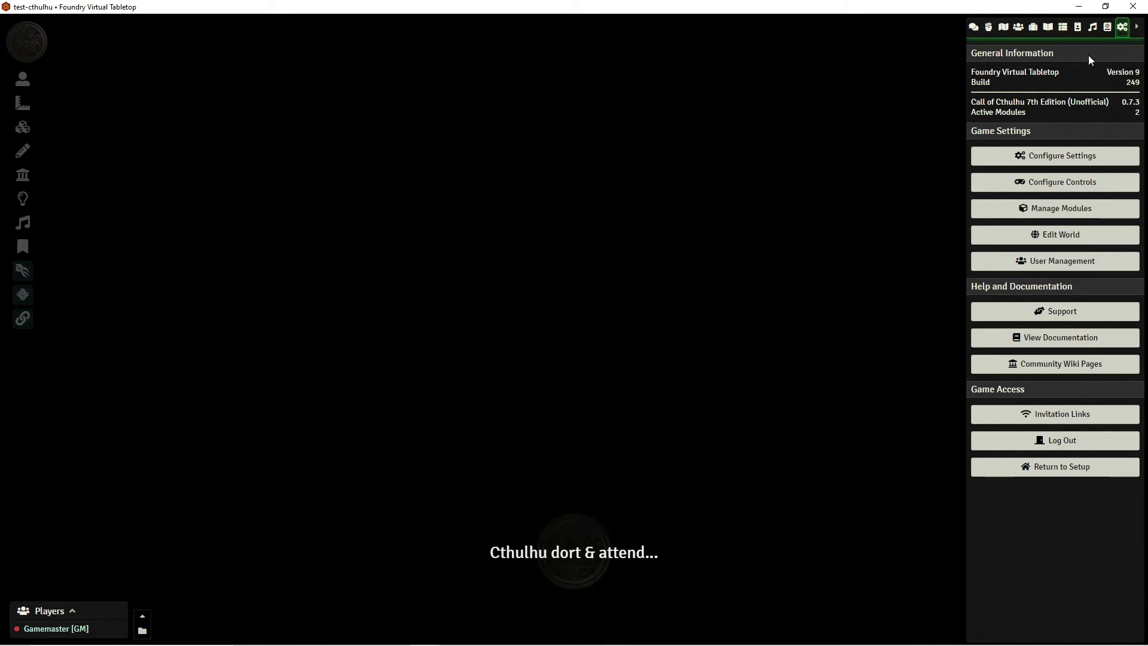
{"action": "left_click", "coordinate": [1107, 29]}
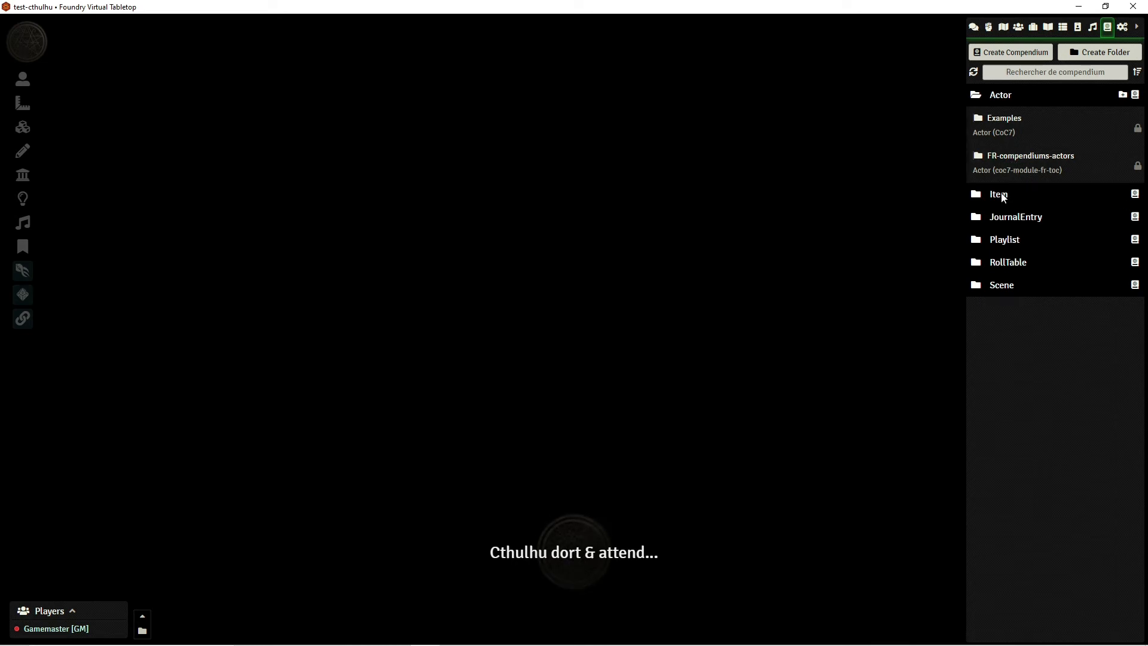
{"action": "left_click", "coordinate": [1000, 197]}
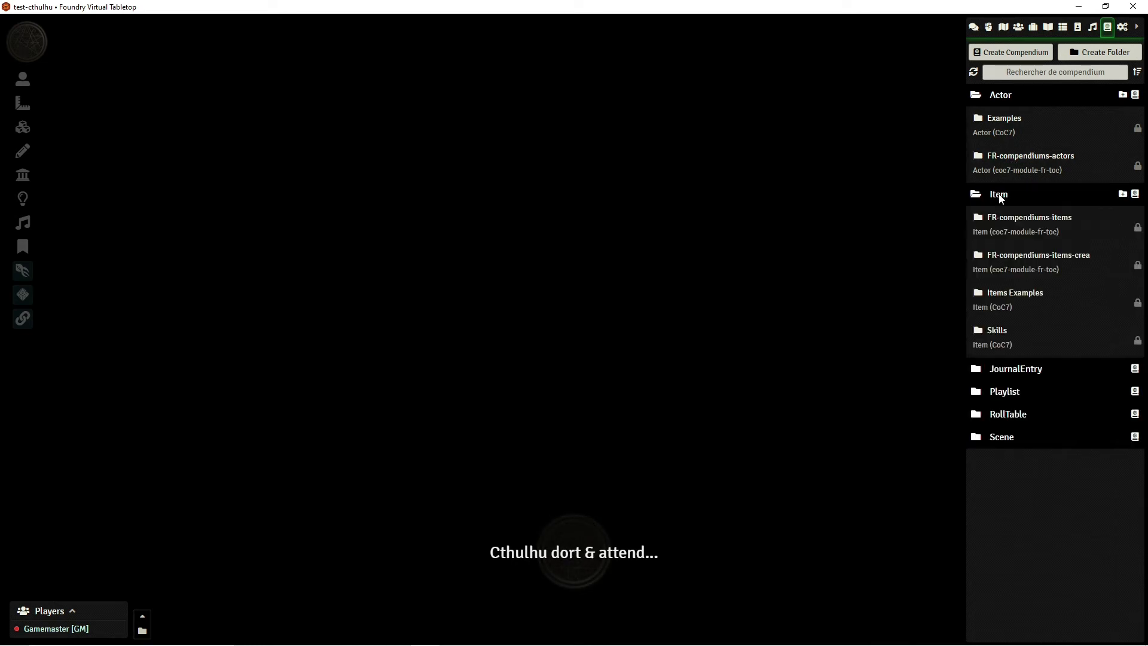
{"action": "left_click", "coordinate": [1025, 221]}
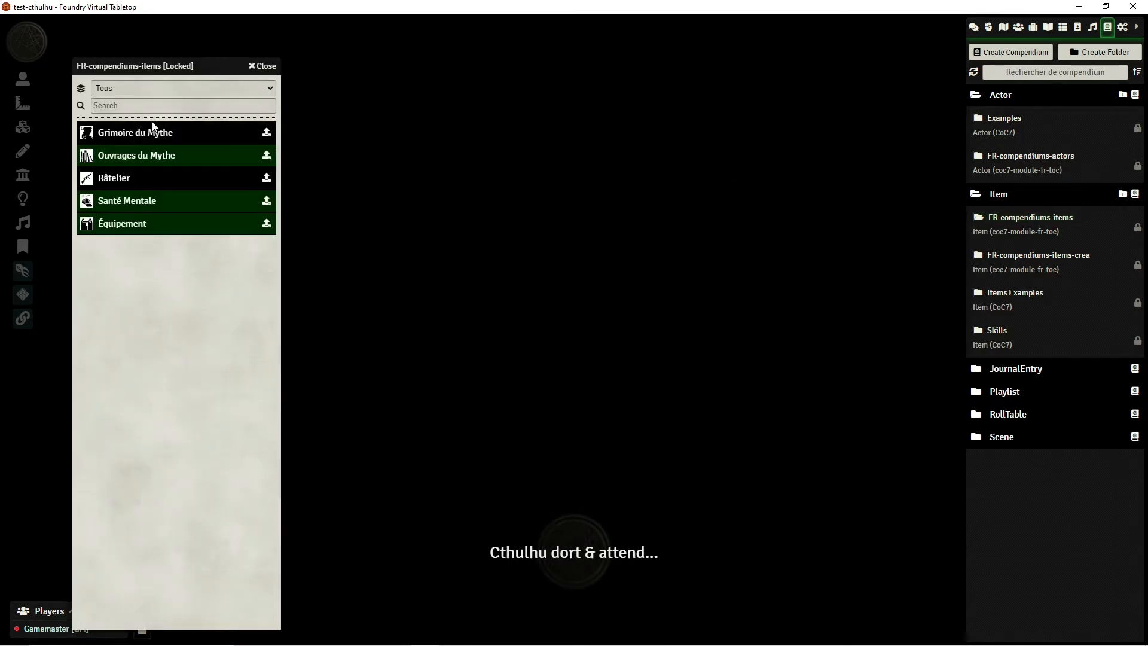
{"action": "left_click", "coordinate": [135, 135]}
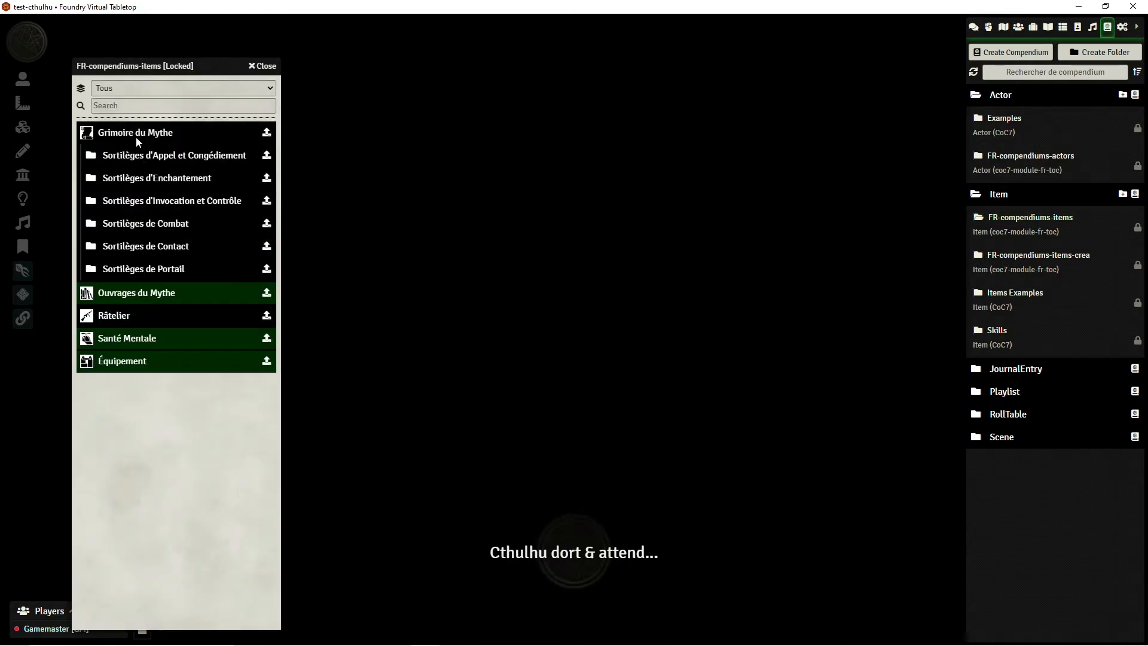
{"action": "left_click", "coordinate": [127, 295]}
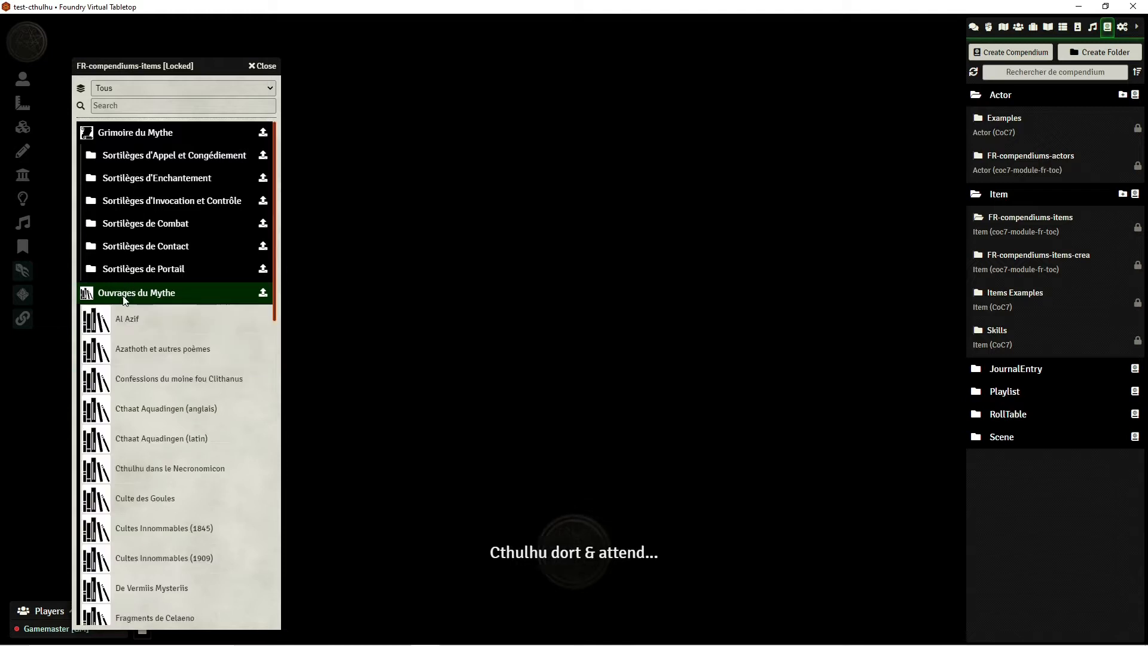
{"action": "scroll", "coordinate": [134, 275], "scroll_direction": "down", "scroll_amount": 10}
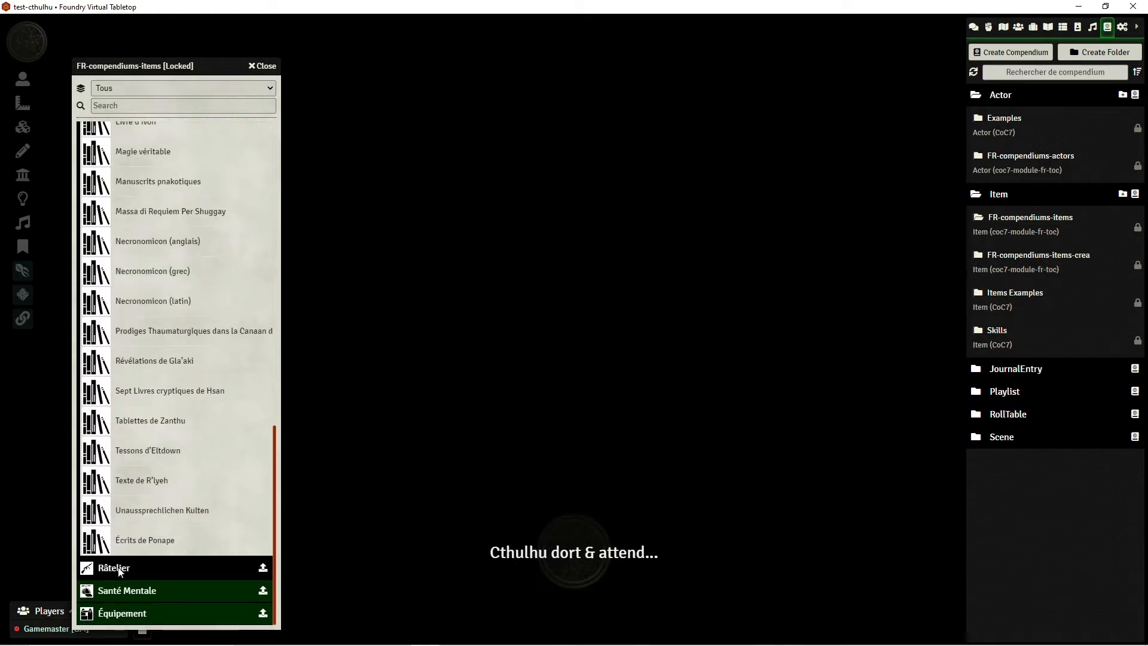
Examine the Râtelier, Santé Mentale and Équipement folders of the items compendium, then collapse the Ouvrages du Mythe folder
{"action": "left_click", "coordinate": [113, 566]}
{"action": "scroll", "coordinate": [113, 565], "scroll_direction": "down", "scroll_amount": 4}
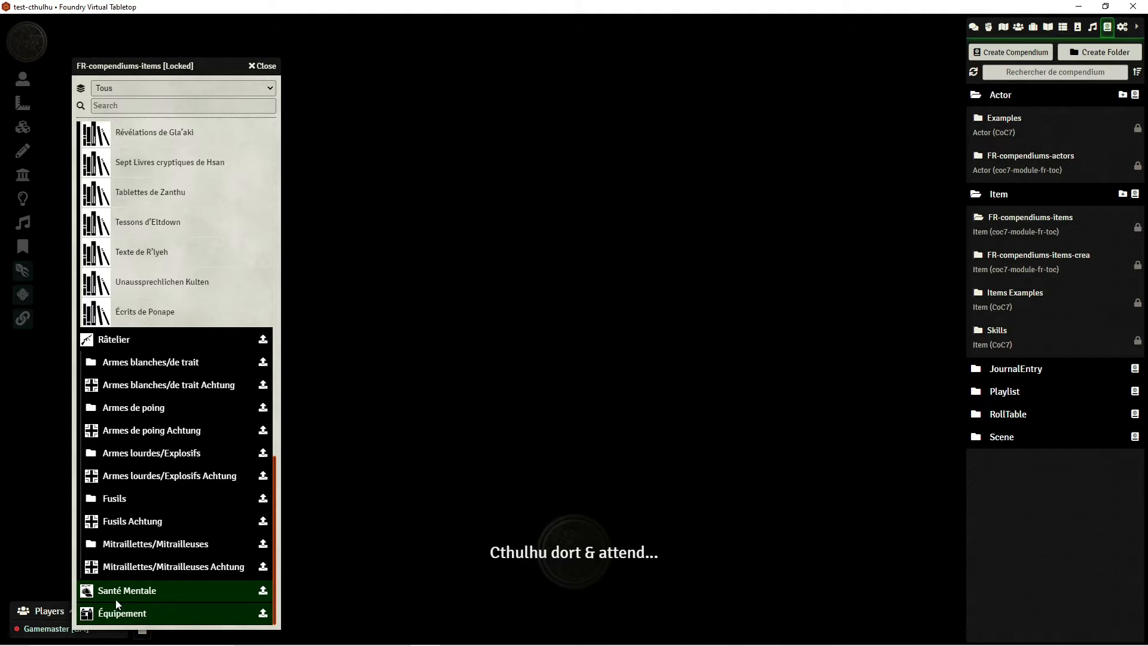
{"action": "scroll", "coordinate": [120, 514], "scroll_direction": "down", "scroll_amount": 1}
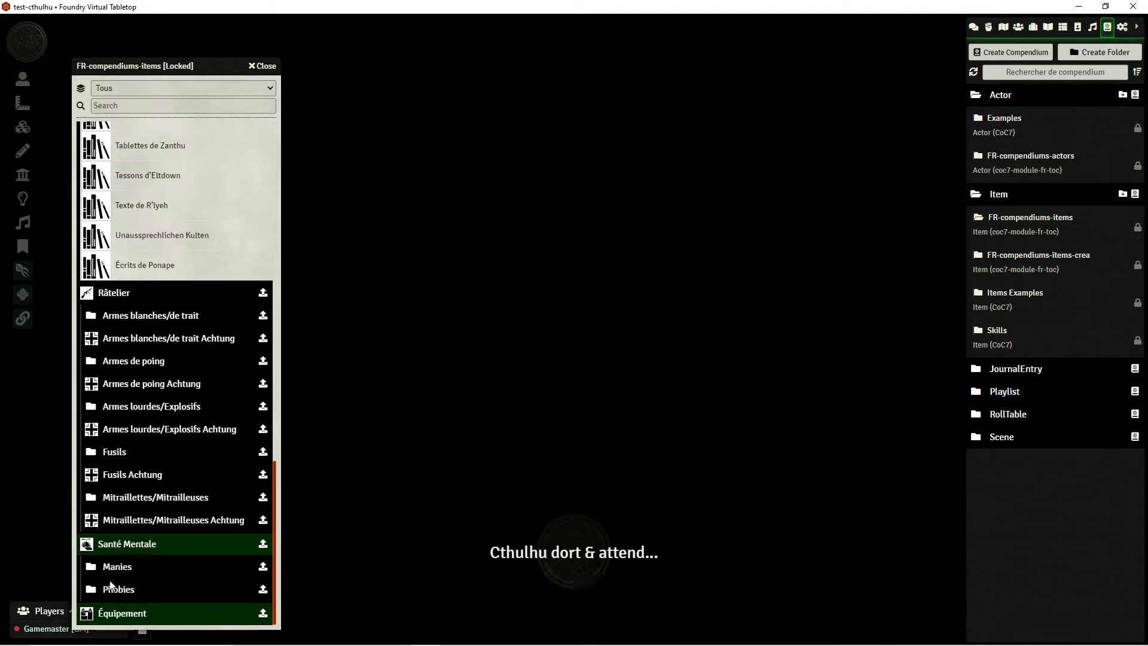
{"action": "left_click", "coordinate": [110, 620]}
{"action": "scroll", "coordinate": [124, 490], "scroll_direction": "down", "scroll_amount": 7}
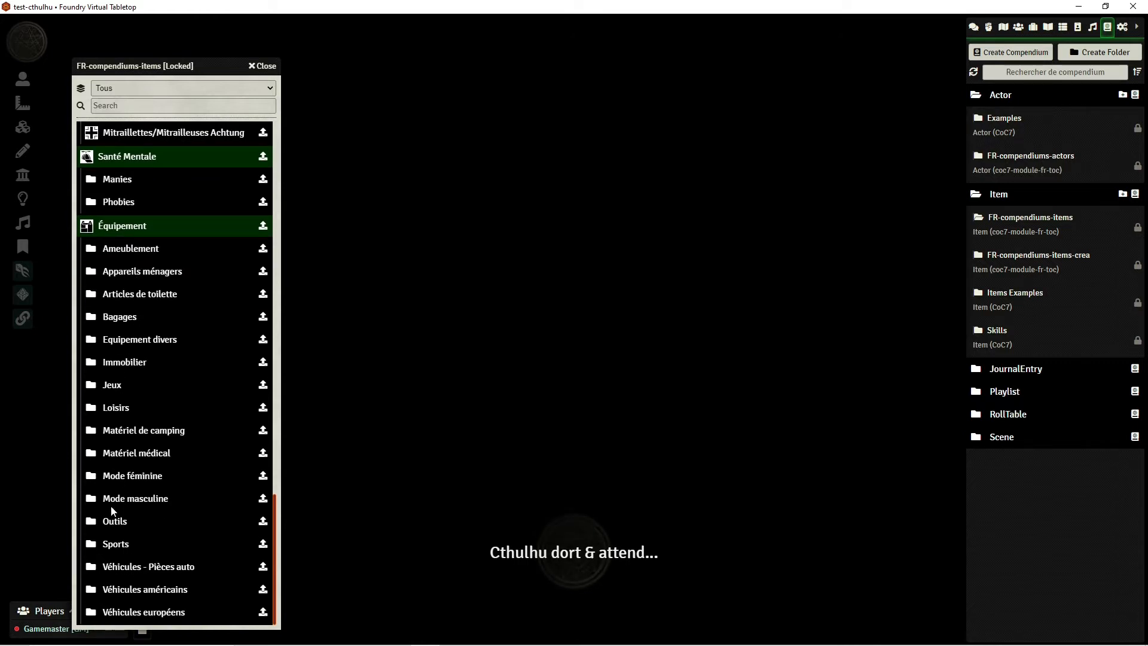
{"action": "scroll", "coordinate": [113, 503], "scroll_direction": "up", "scroll_amount": 20}
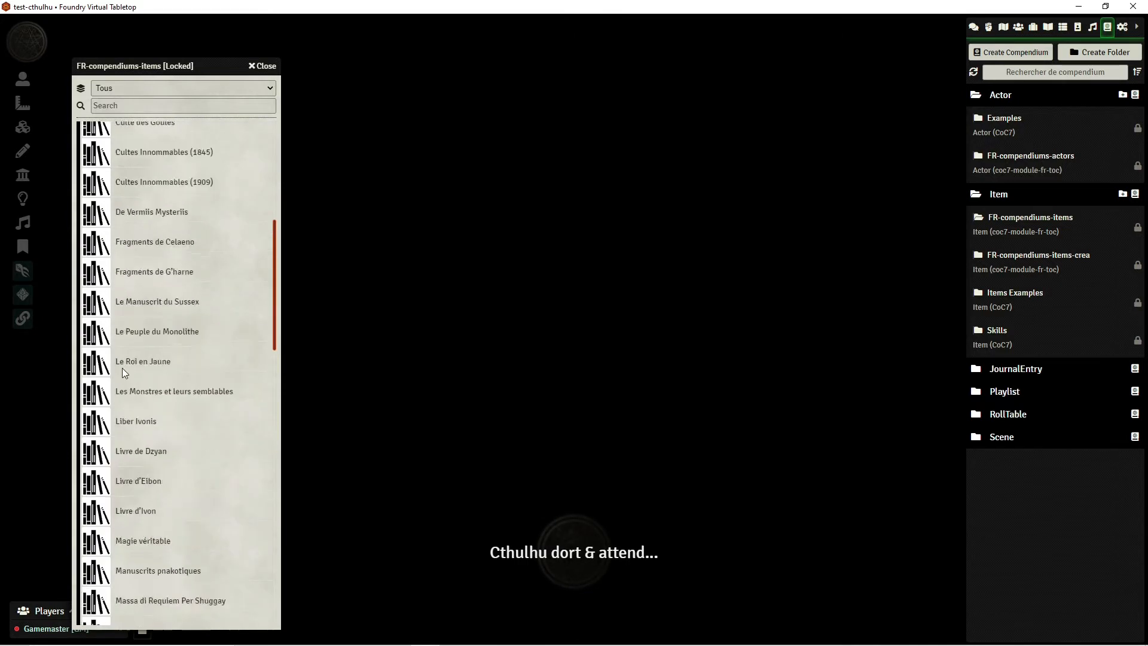
{"action": "left_click", "coordinate": [133, 291]}
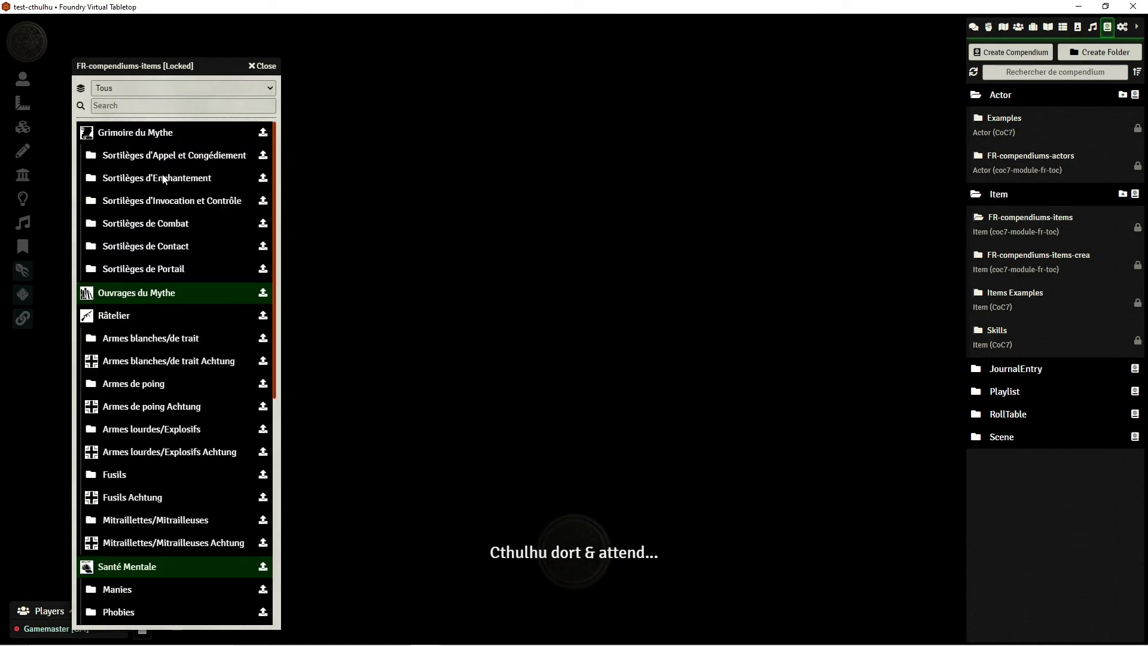
Review the description and details of the Appeler Azathoth spell, then close it and the items compendium
{"action": "left_click", "coordinate": [155, 156]}
{"action": "left_click", "coordinate": [141, 182]}
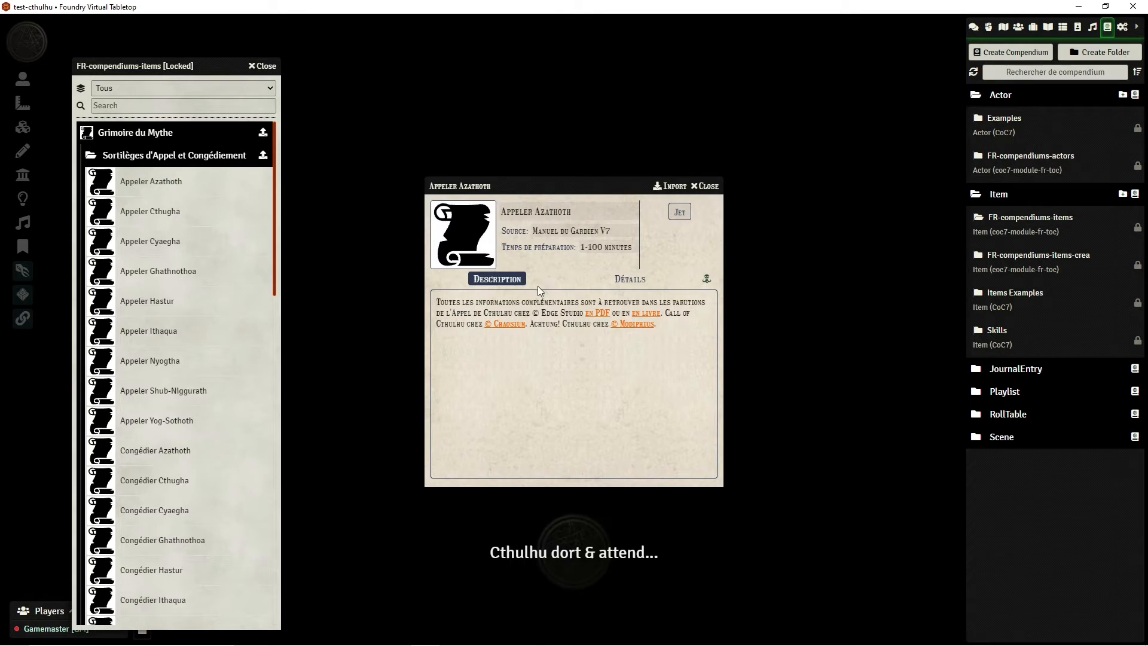
{"action": "left_click", "coordinate": [630, 279]}
{"action": "left_click", "coordinate": [485, 286]}
{"action": "left_click", "coordinate": [705, 186]}
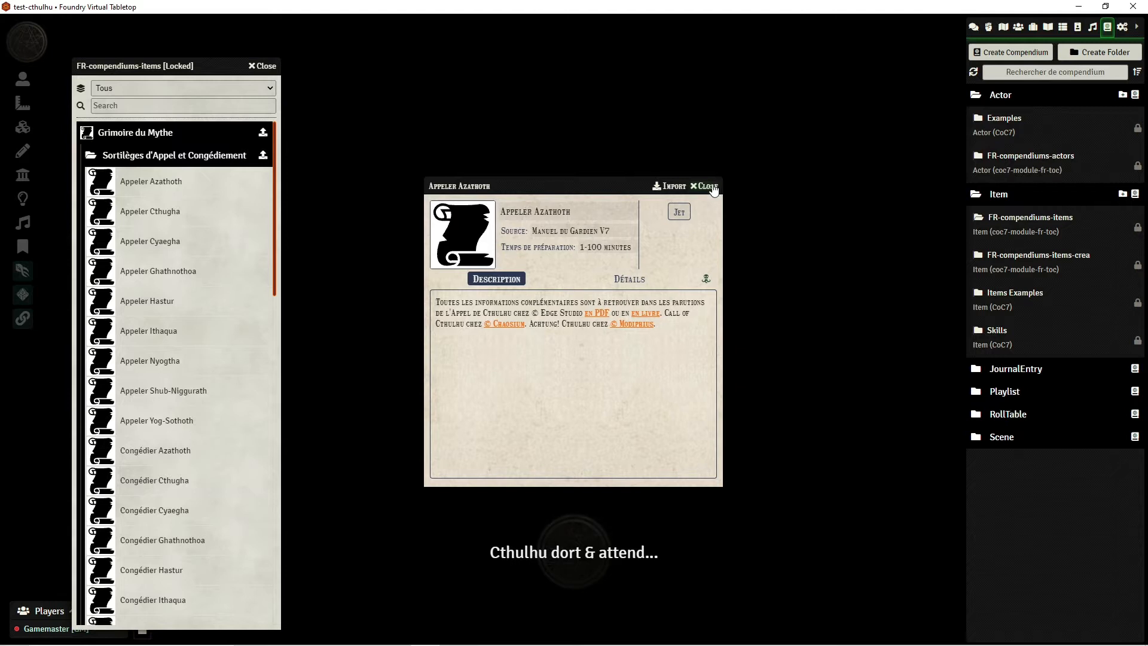
{"action": "left_click", "coordinate": [257, 65]}
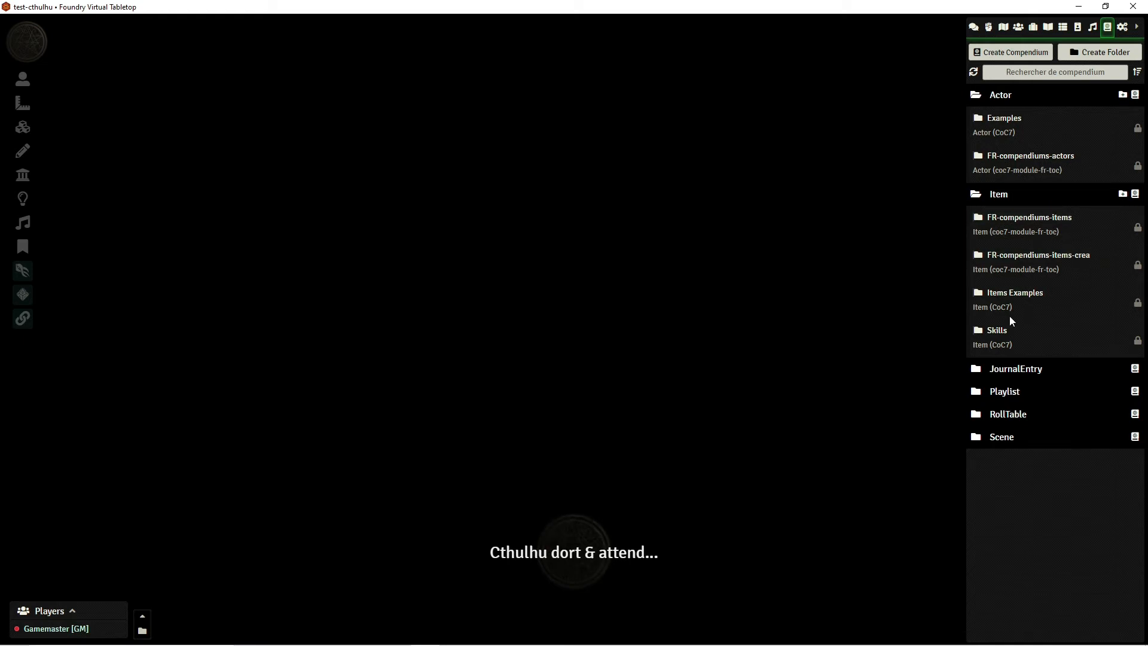
Review the Byakhee sheet under Créatures du Mythe in FR-compendiums-actors, then close the sheet and the compendium
{"action": "left_click", "coordinate": [1017, 156]}
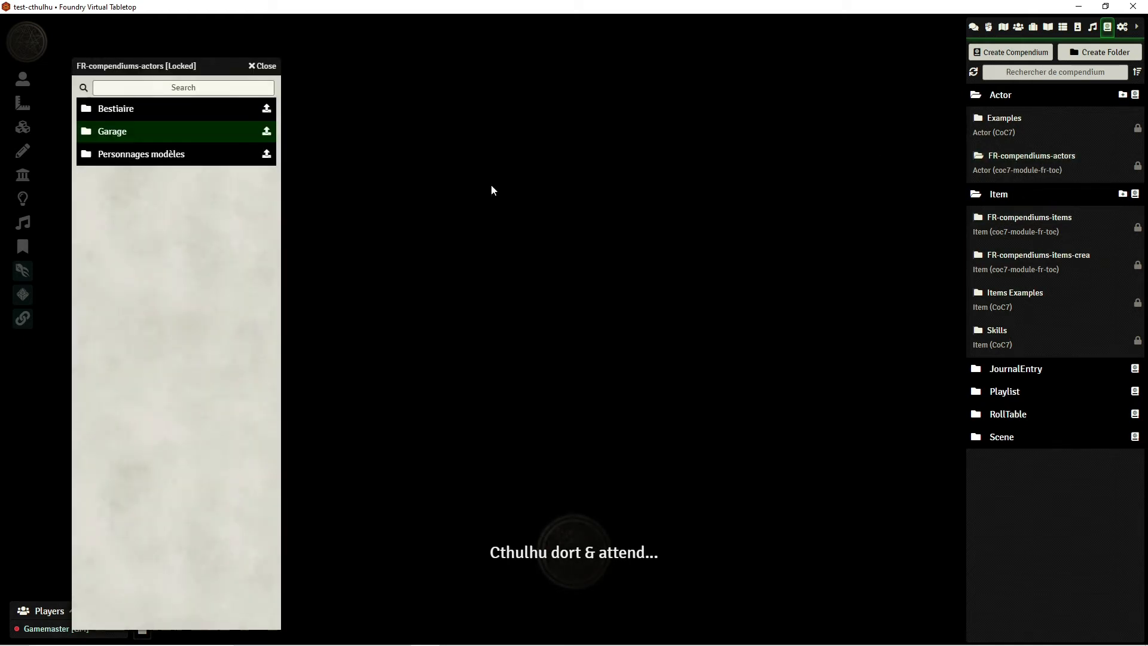
{"action": "left_click", "coordinate": [120, 109]}
{"action": "left_click", "coordinate": [120, 131]}
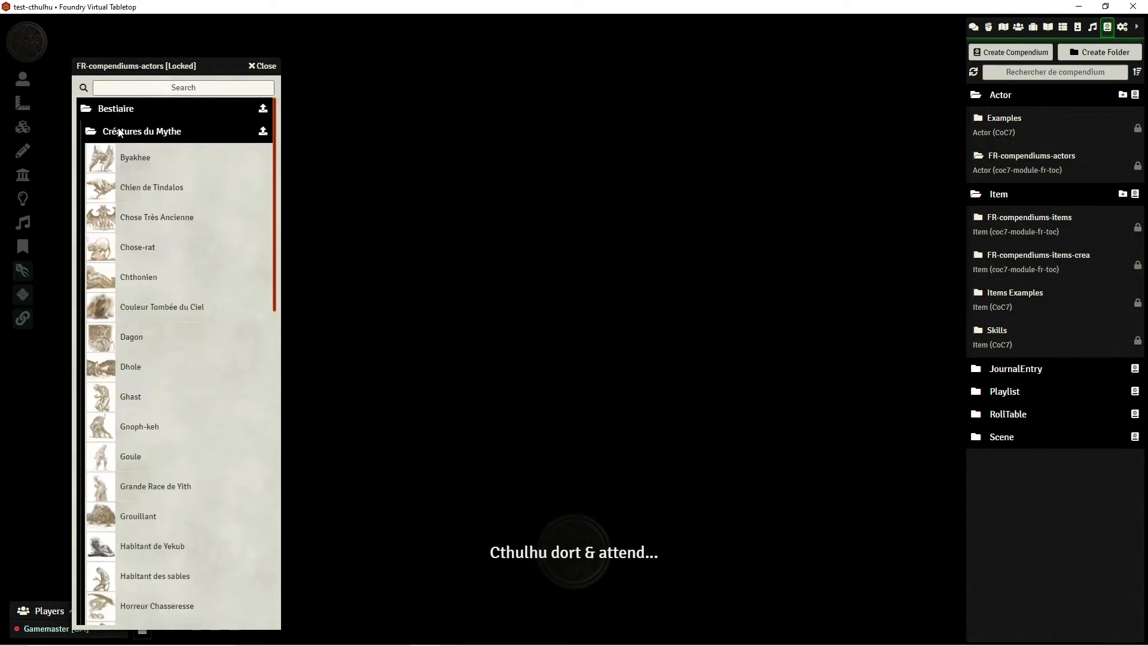
{"action": "left_click", "coordinate": [135, 161]}
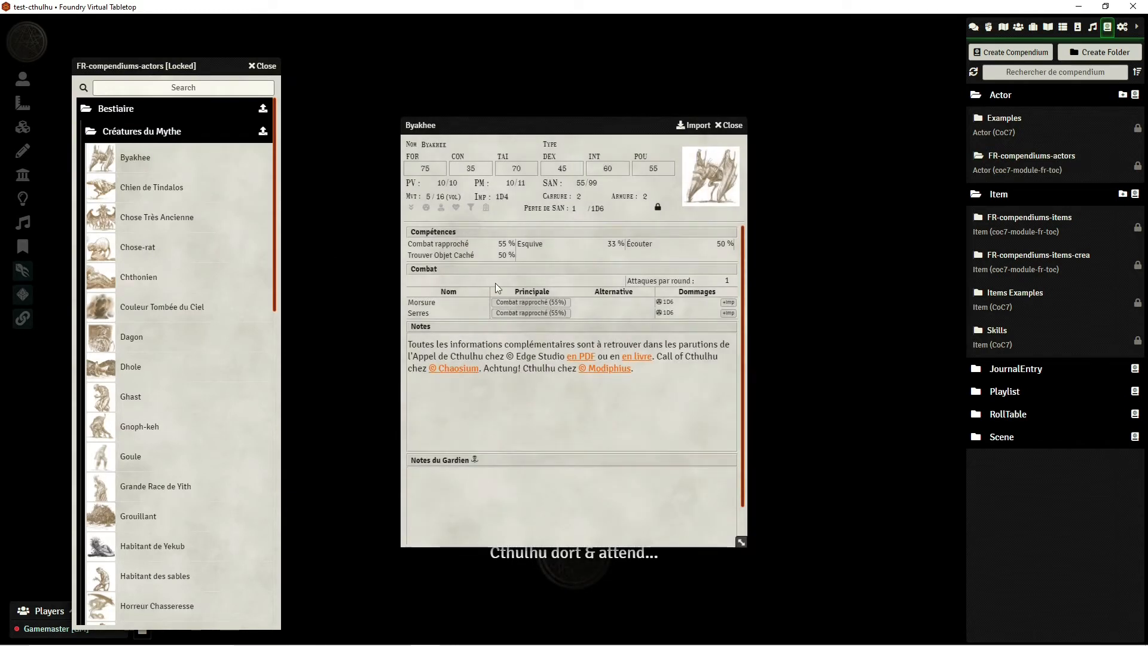
{"action": "scroll", "coordinate": [539, 280], "scroll_direction": "down", "scroll_amount": 1}
{"action": "scroll", "coordinate": [537, 277], "scroll_direction": "up", "scroll_amount": 1}
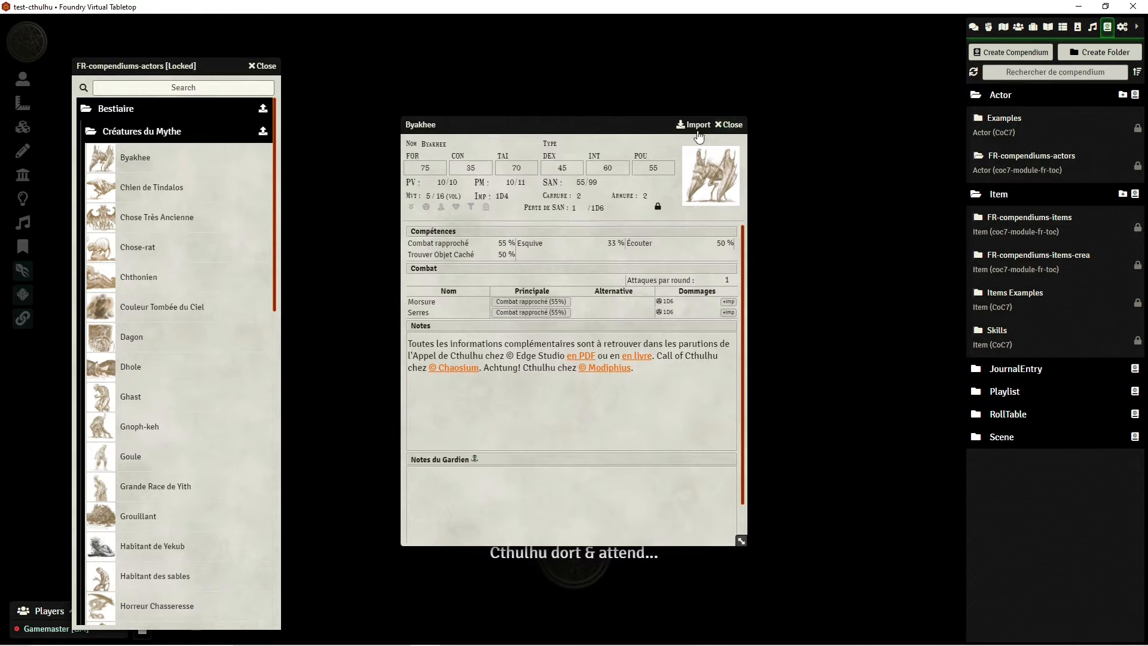
{"action": "left_click", "coordinate": [732, 125]}
{"action": "left_click", "coordinate": [156, 137]}
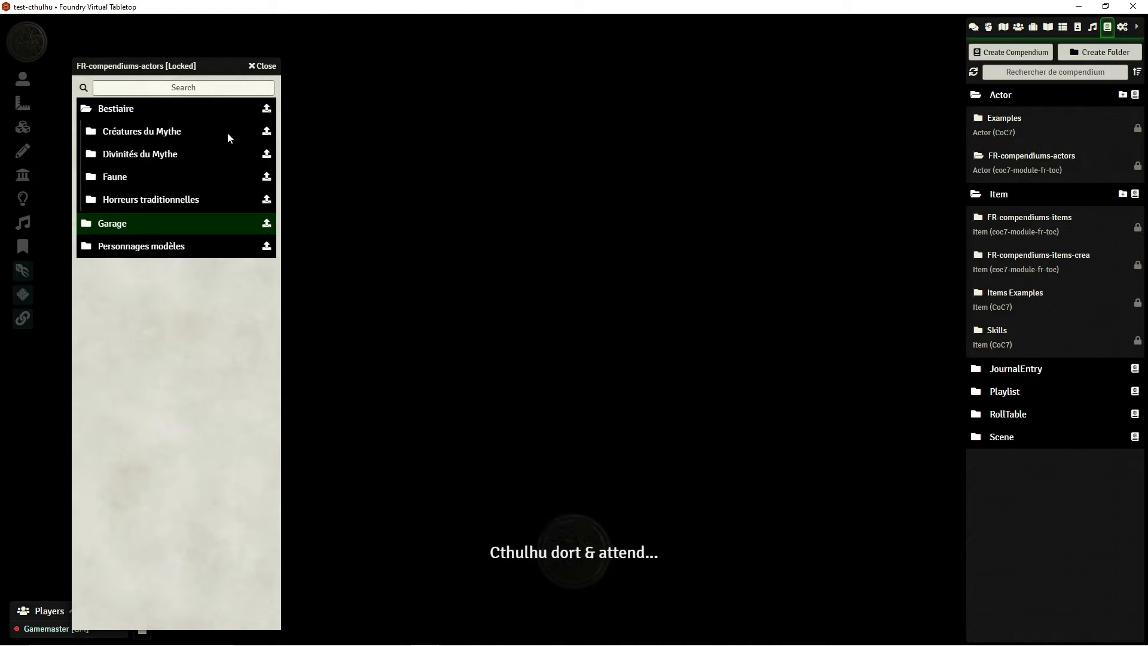
{"action": "left_click", "coordinate": [263, 66]}
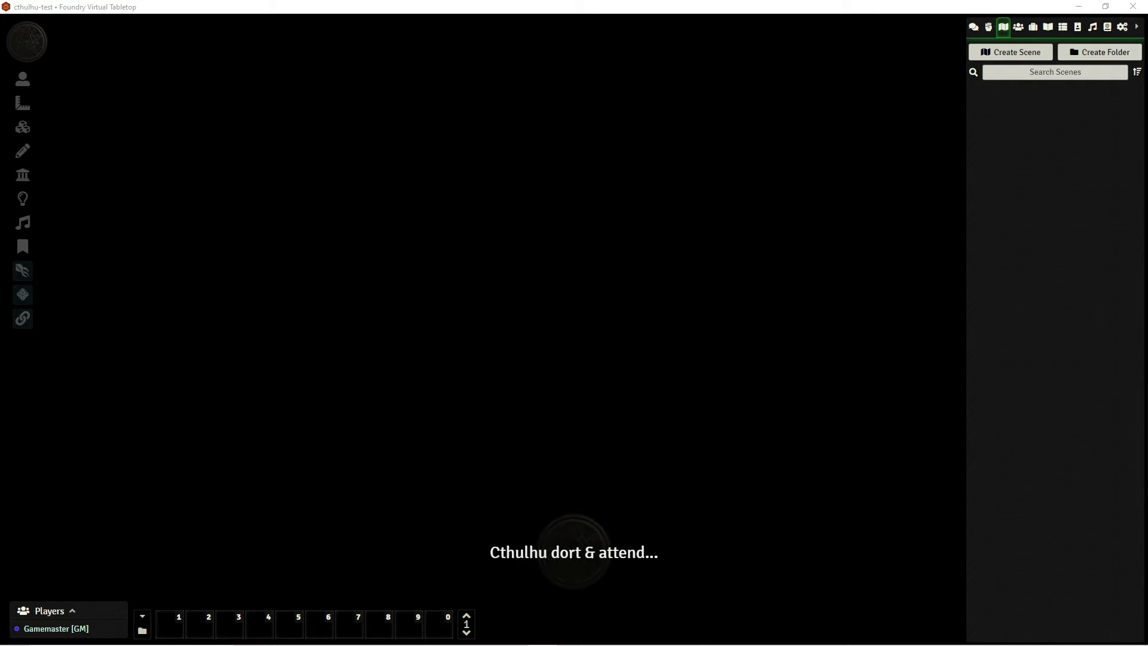
Create a new scene named "base" and save it with its default configuration
{"action": "left_click", "coordinate": [1003, 31]}
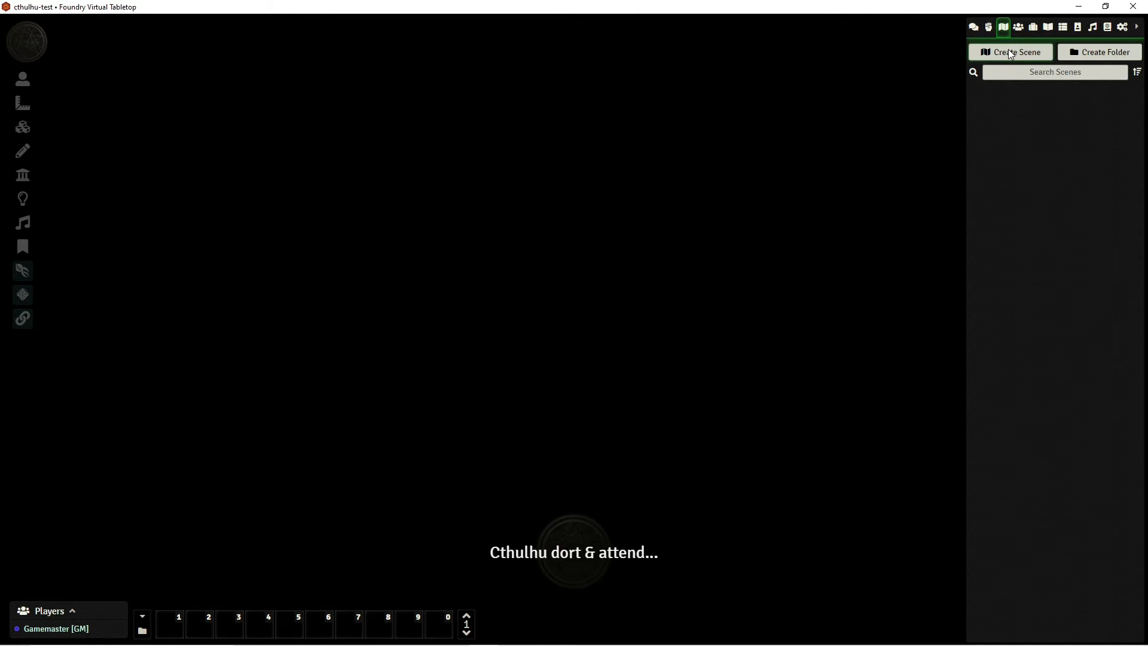
{"action": "left_click", "coordinate": [1008, 52]}
{"action": "left_click", "coordinate": [878, 79]}
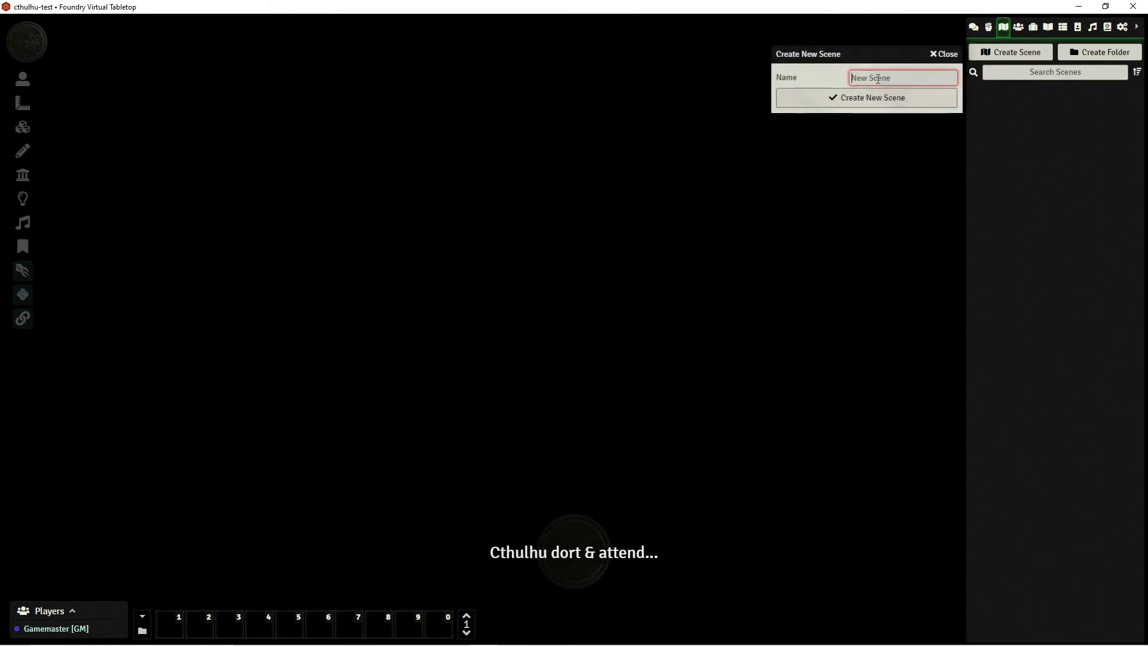
{"action": "type", "text": "base"}
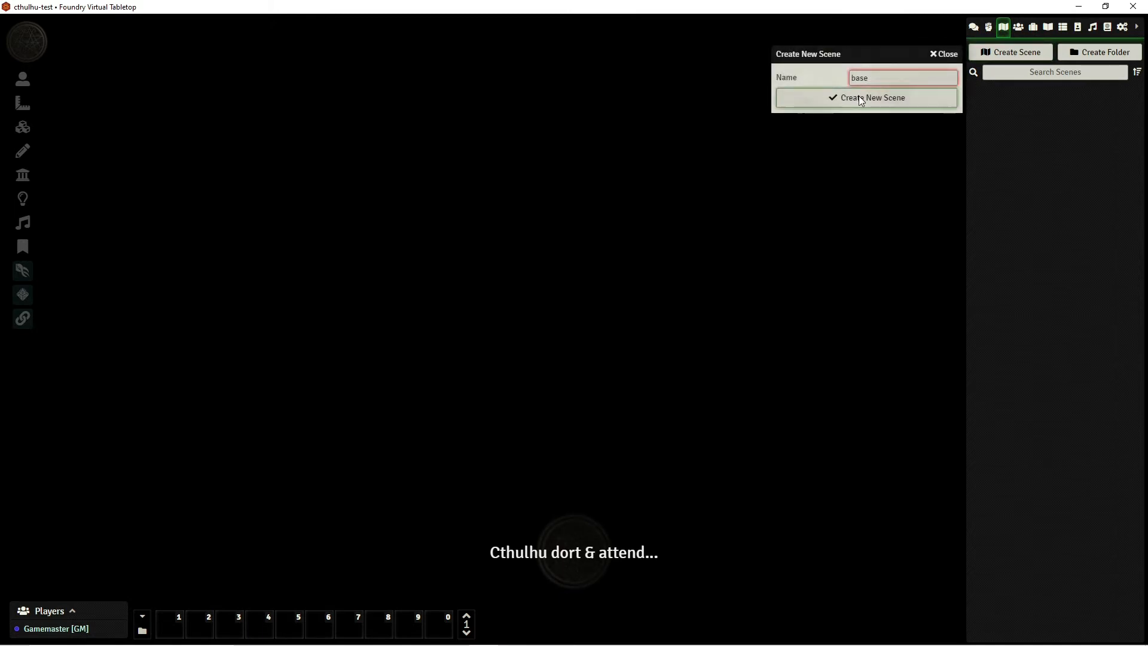
{"action": "left_click", "coordinate": [859, 96]}
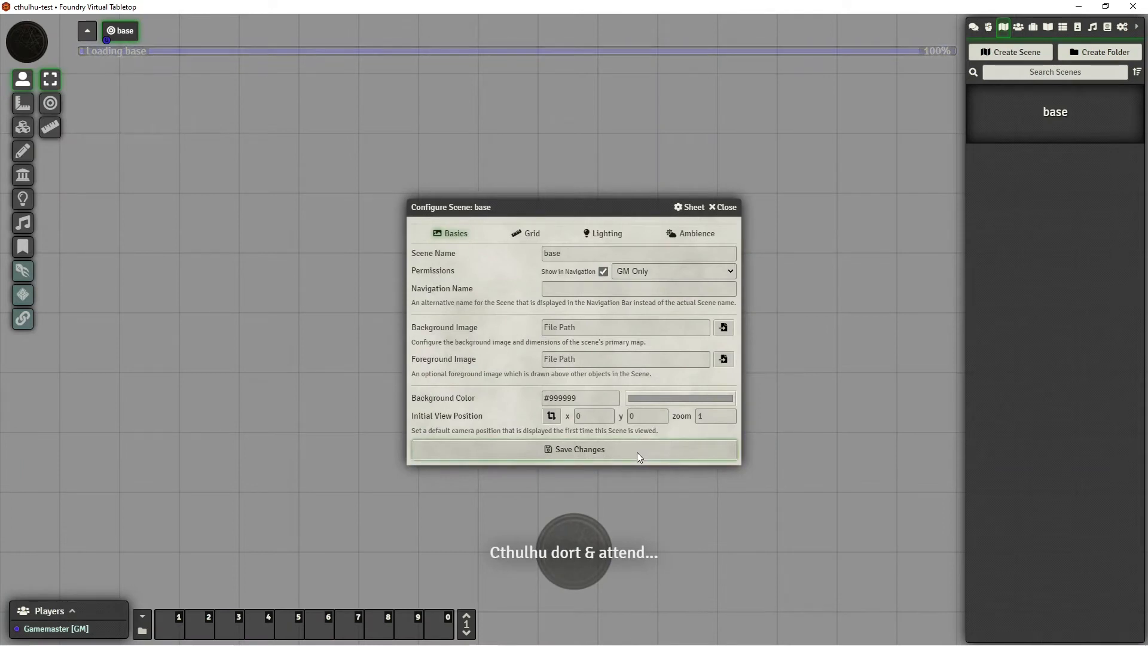
{"action": "left_click", "coordinate": [638, 452]}
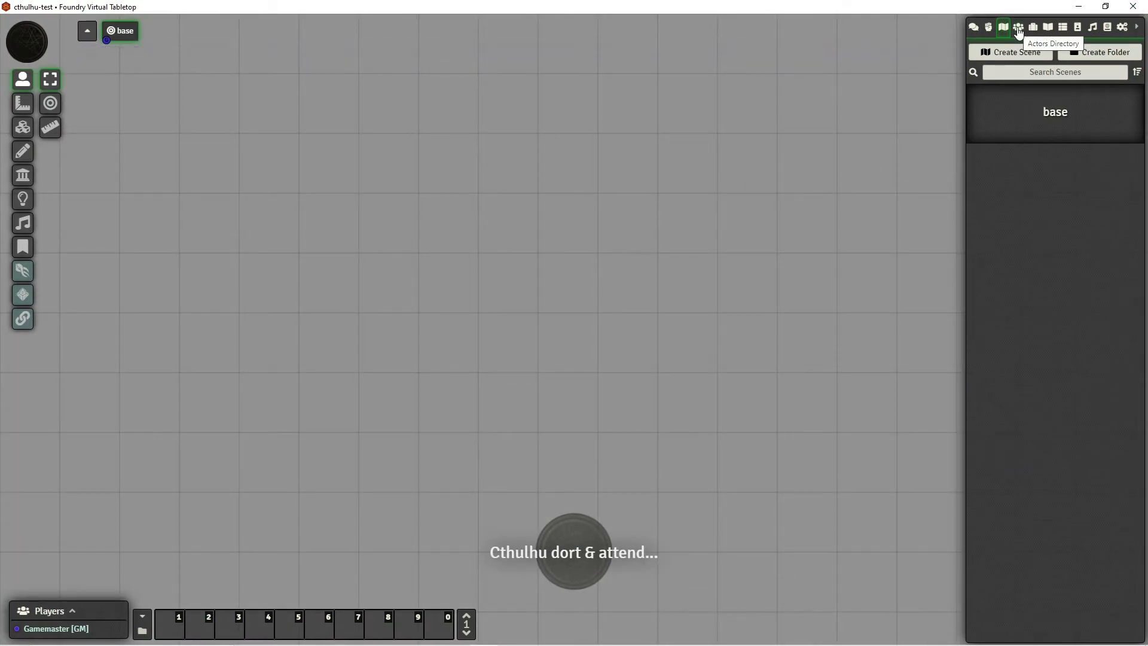
Create a new actor of type character, entering the investigator's full name
{"action": "left_click", "coordinate": [1018, 30]}
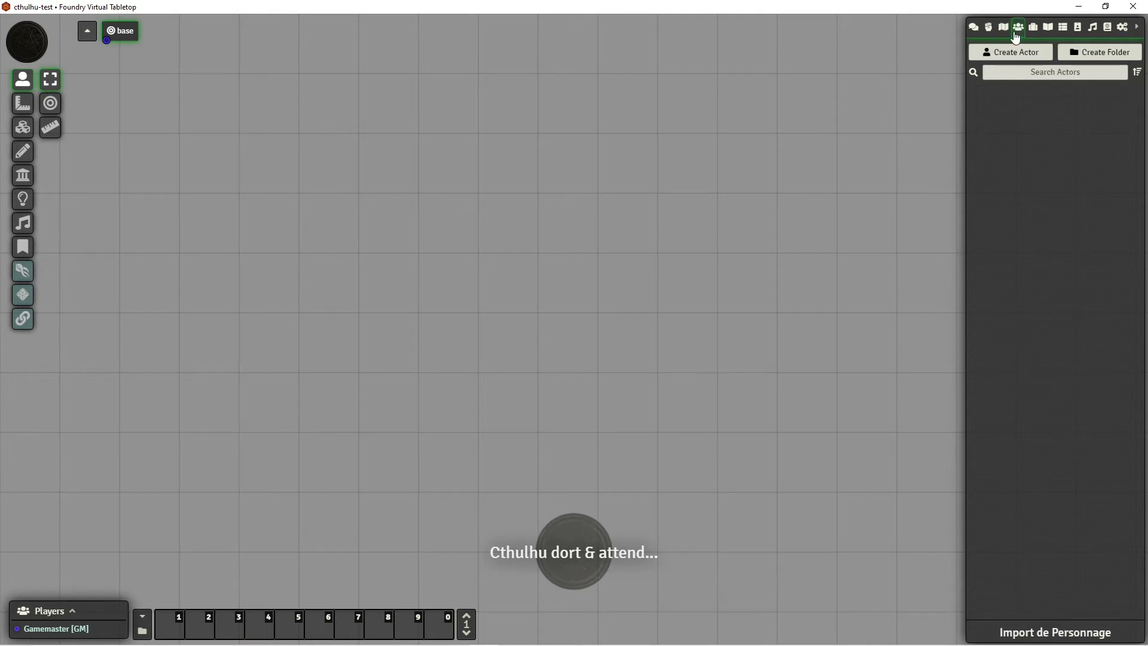
{"action": "left_click", "coordinate": [1017, 53]}
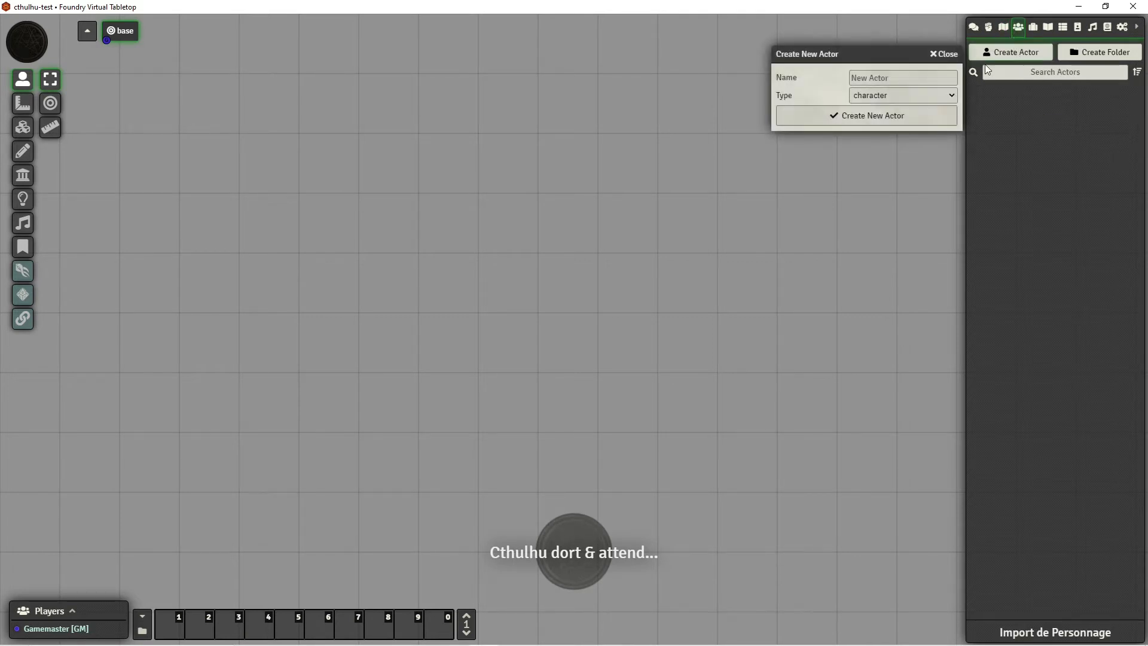
{"action": "left_click", "coordinate": [903, 79]}
{"action": "type", "text": "Phil Marlow"}
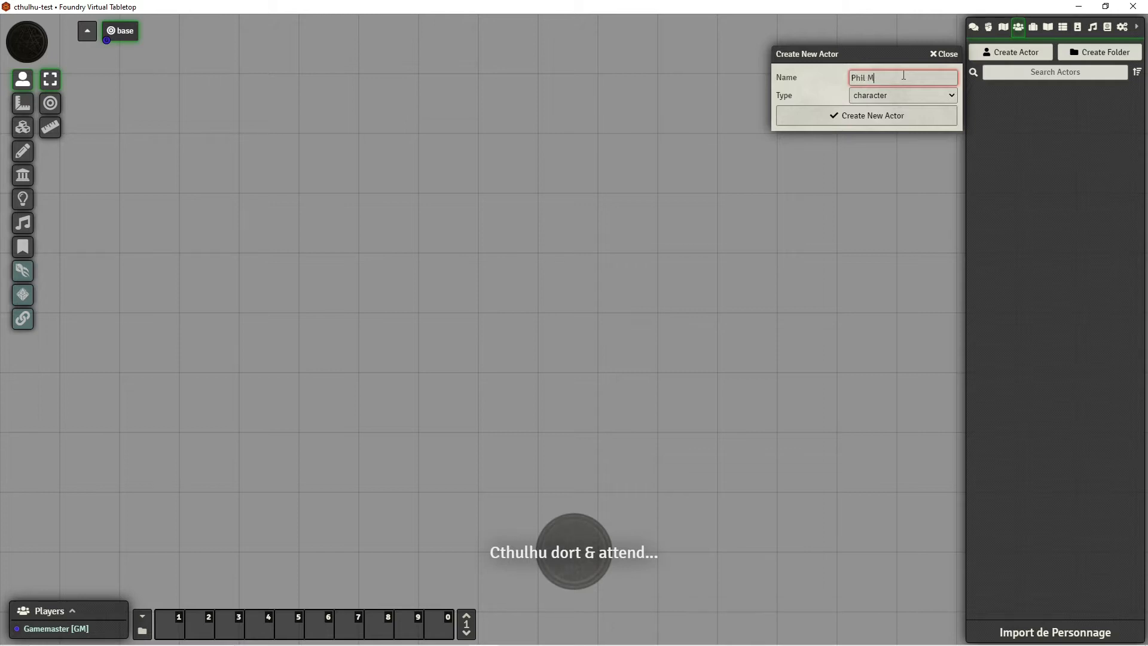
{"action": "left_click", "coordinate": [884, 100]}
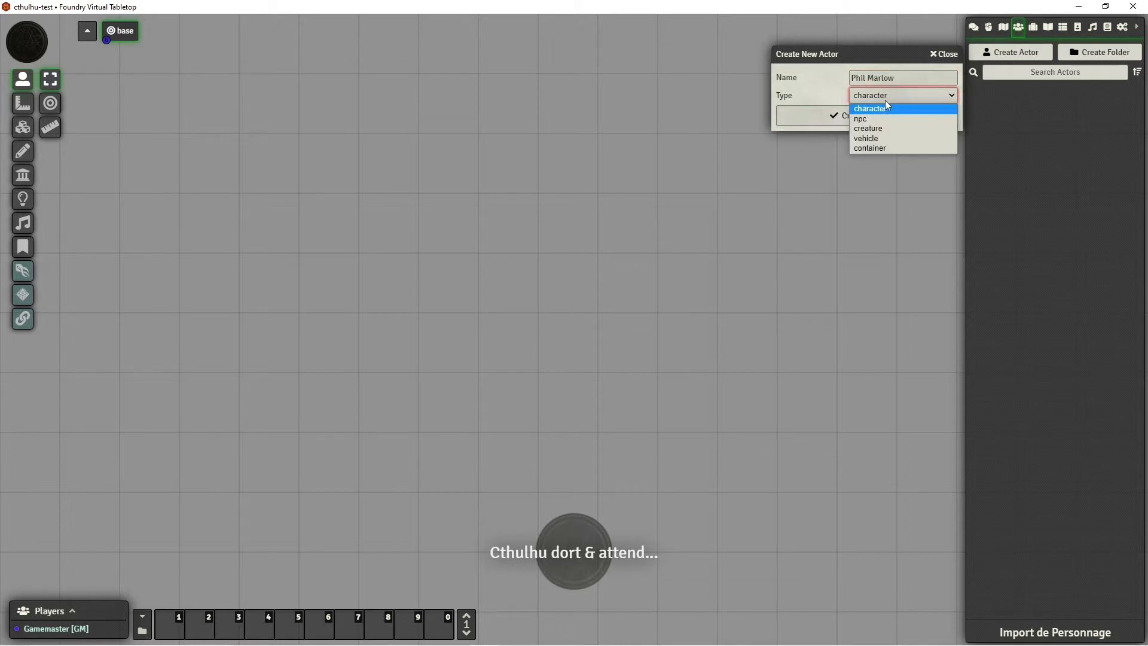
{"action": "left_click", "coordinate": [883, 108]}
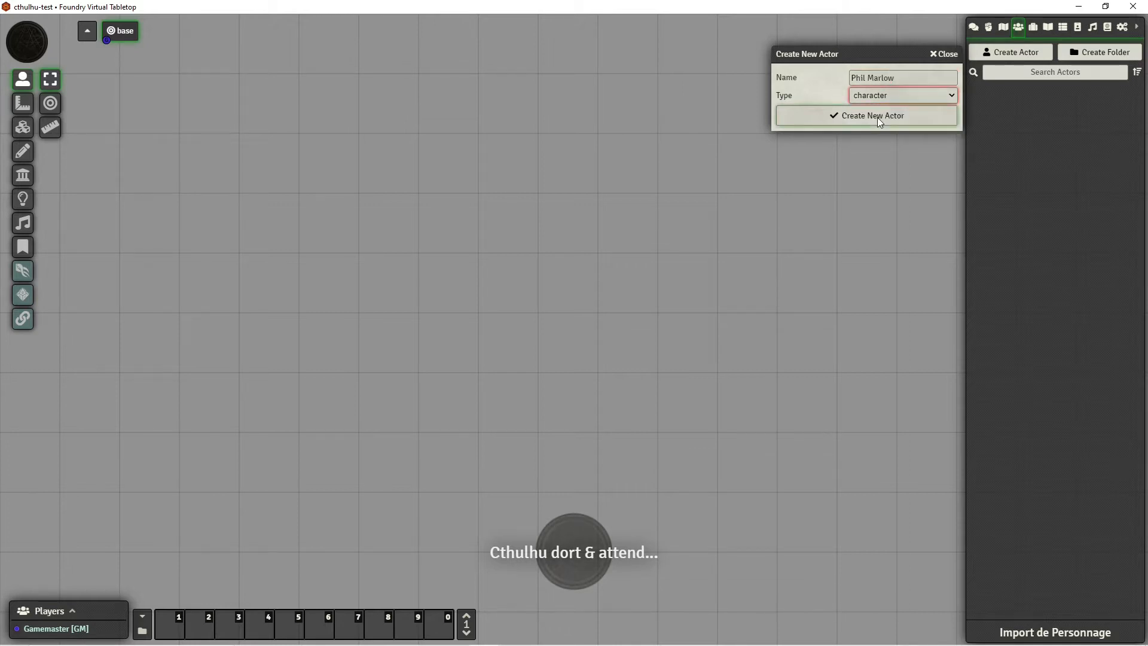
{"action": "left_click", "coordinate": [877, 117]}
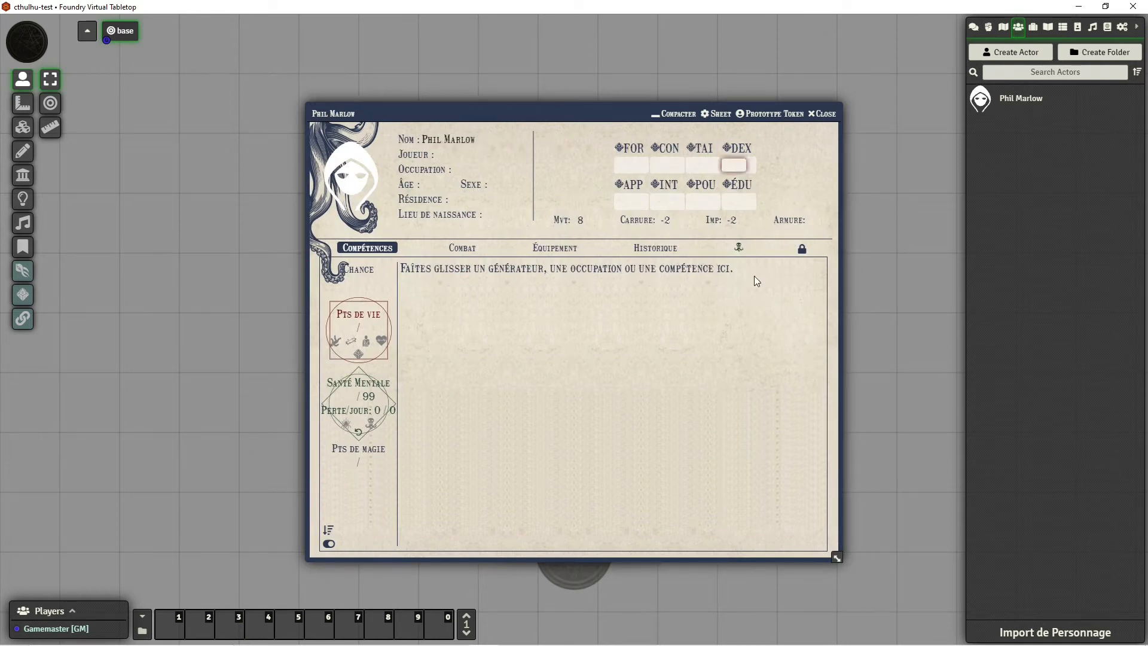
Review the investigator sheet's Combat, Équipement, Historique and Keeper sections, then return to Compétences
{"action": "left_click_drag", "start_coordinate": [510, 108], "coordinate": [497, 72]}
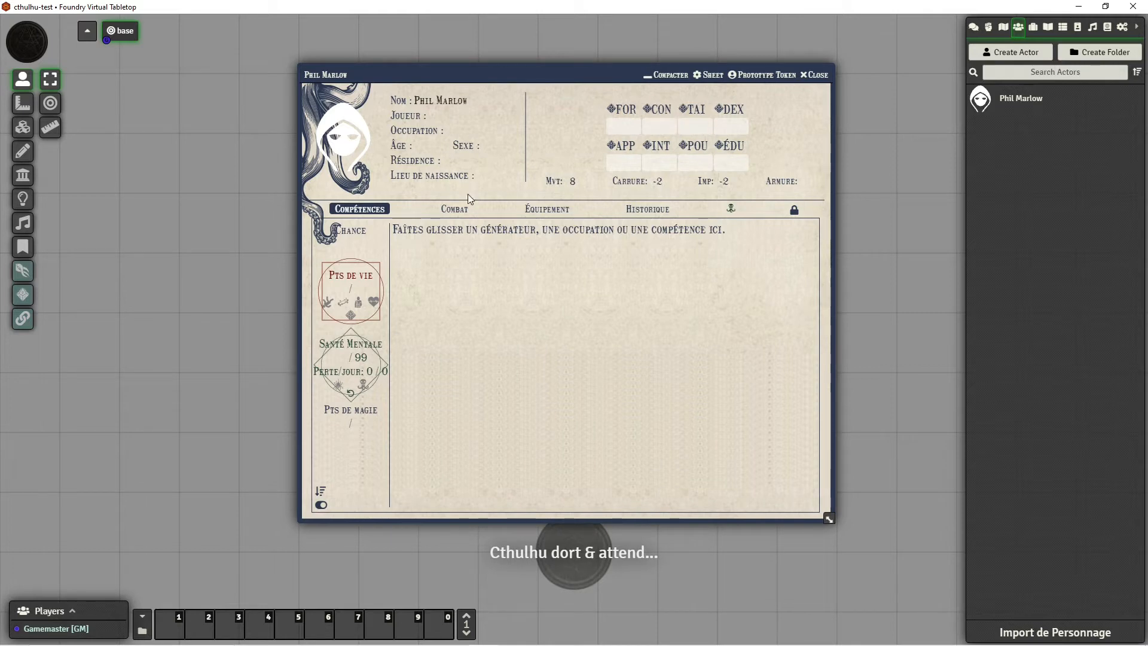
{"action": "left_click", "coordinate": [466, 212]}
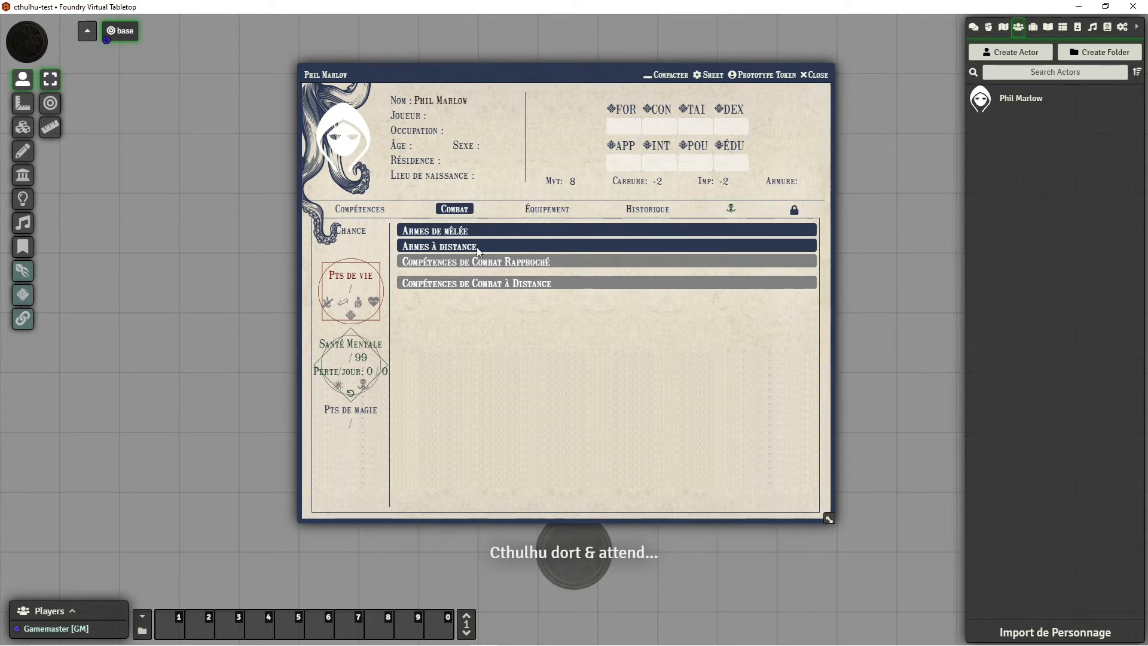
{"action": "left_click", "coordinate": [560, 210]}
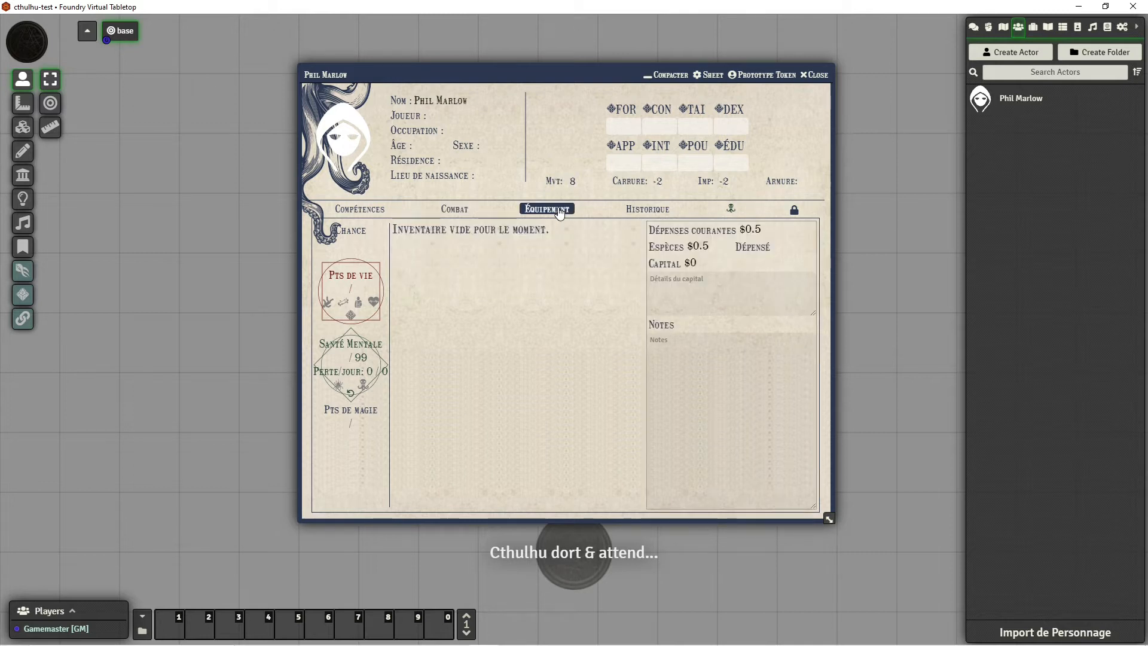
{"action": "left_click", "coordinate": [644, 211]}
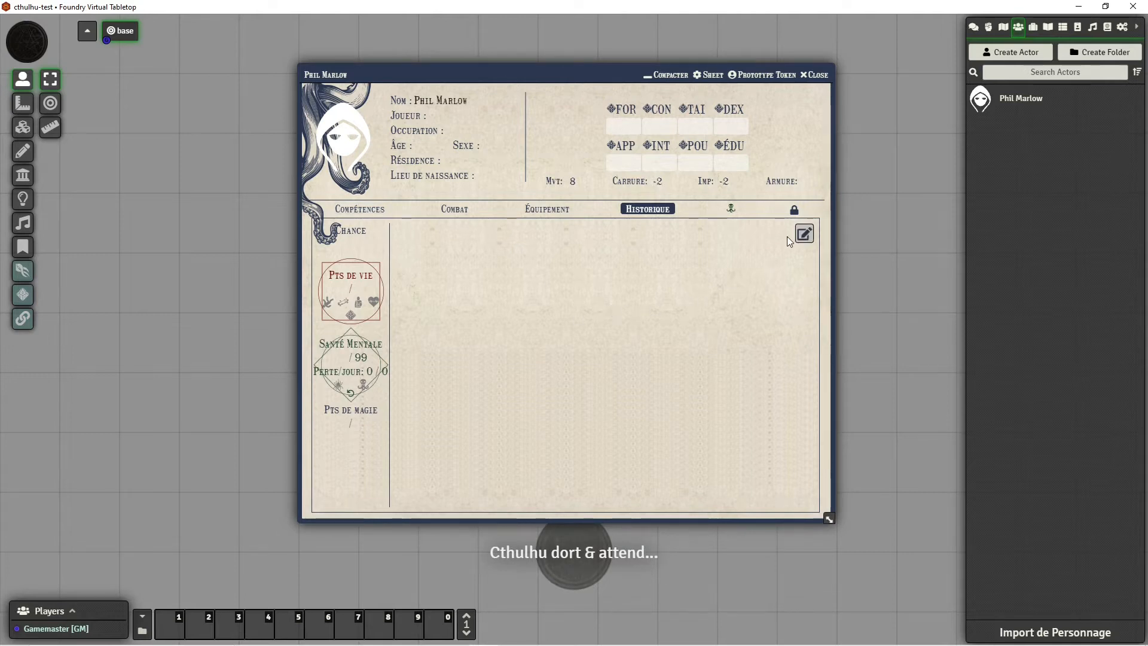
{"action": "left_click", "coordinate": [731, 213]}
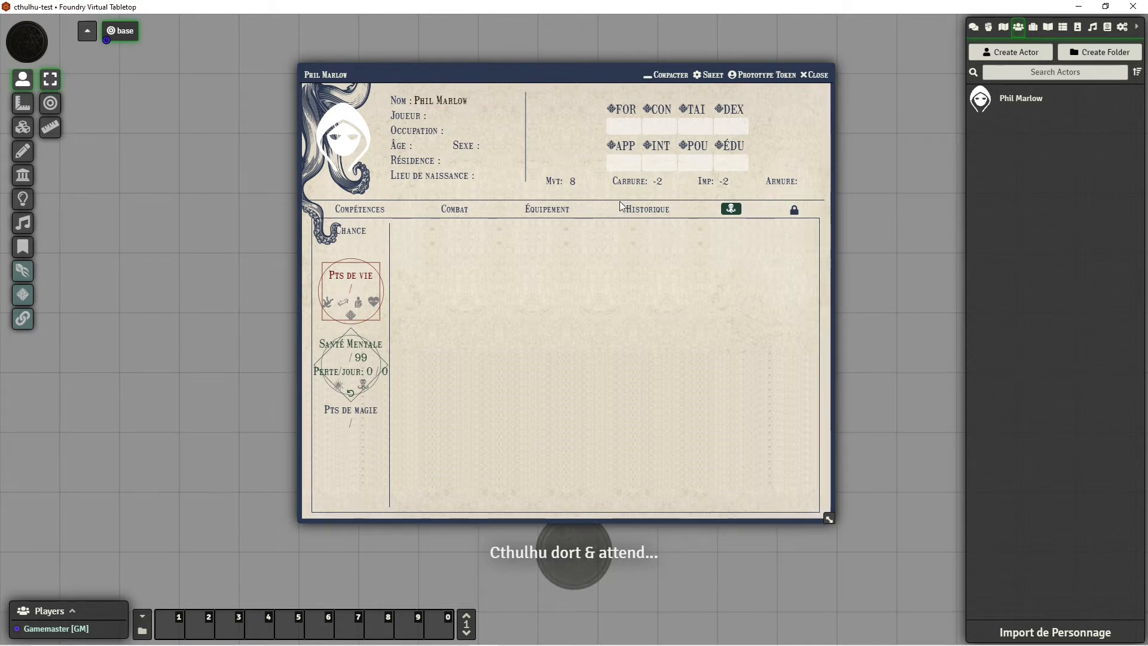
{"action": "left_click", "coordinate": [342, 214]}
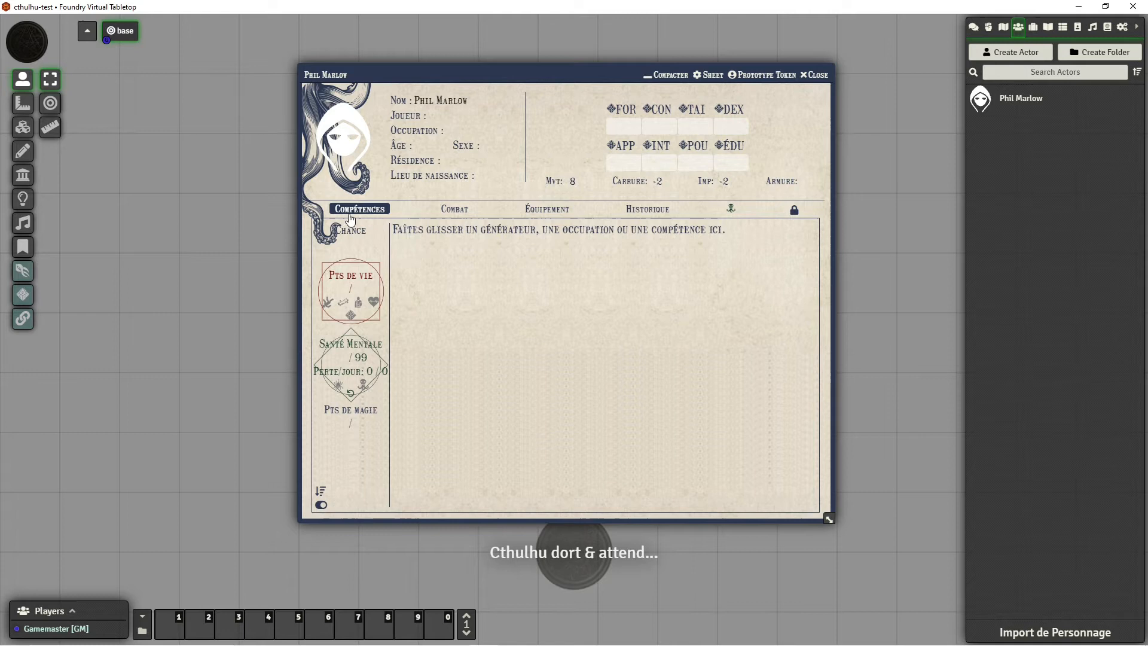
Roll a characteristic in the chat as a public roll with the formula /r (3d6) * 5
{"action": "left_click", "coordinate": [973, 27]}
{"action": "type", "text": "/r ("}
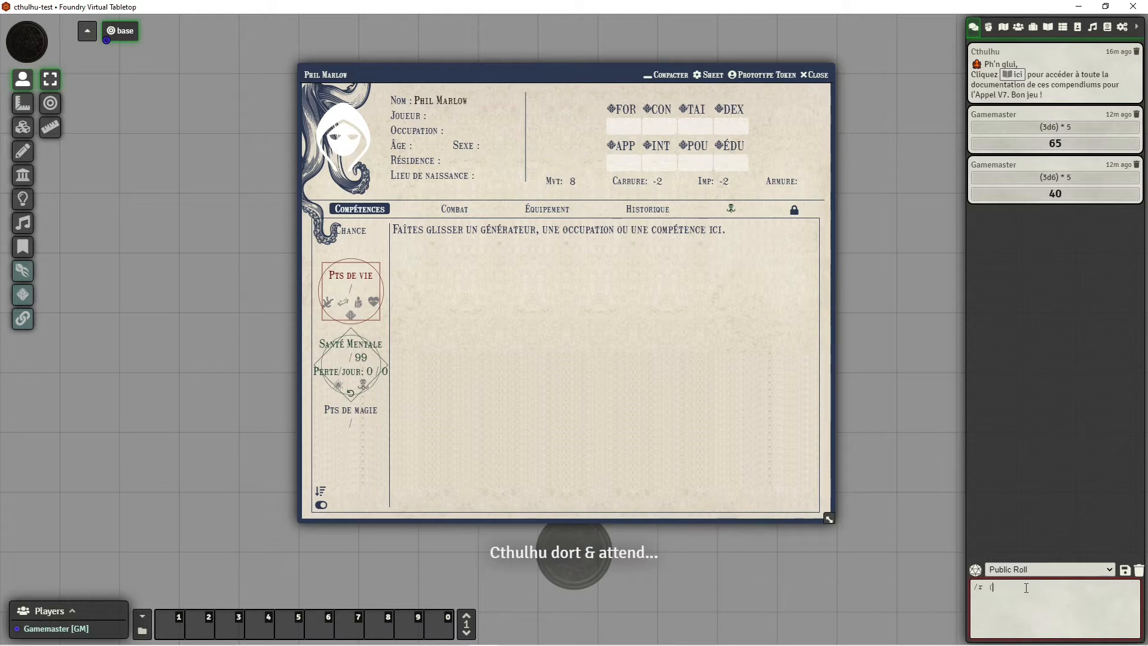
{"action": "type", "text": "3d6) * 5"}
{"action": "key", "text": "Return"}
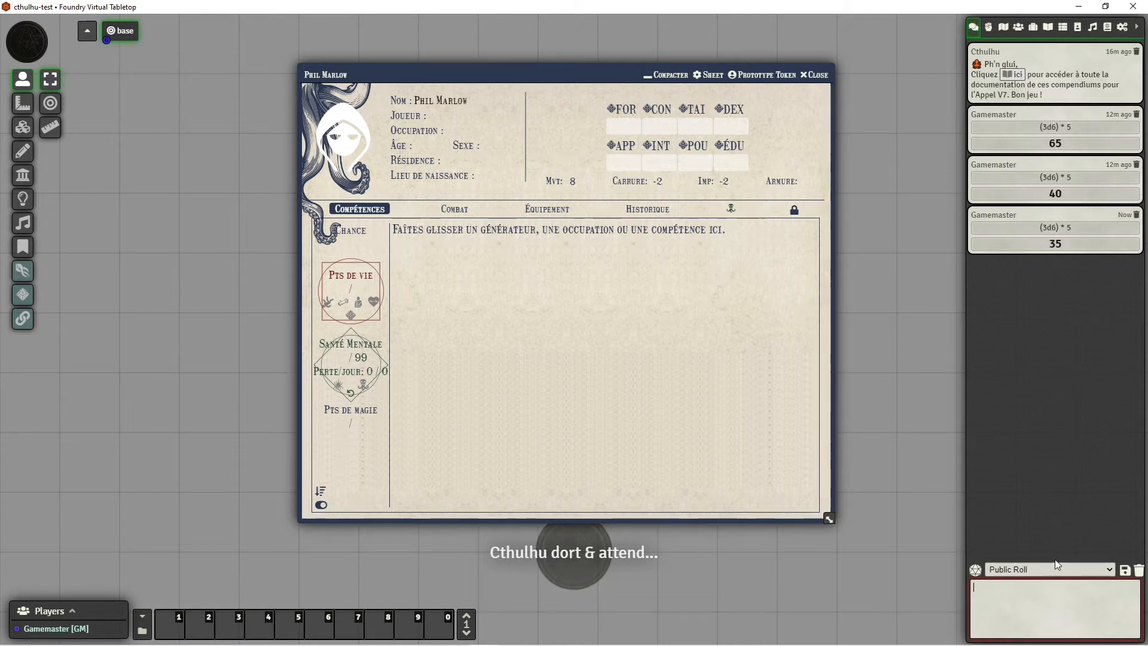
Set the investigator's characteristics FOR to 55, CON to 65, TAI to 55 and DEX to 45
{"action": "left_click", "coordinate": [622, 126]}
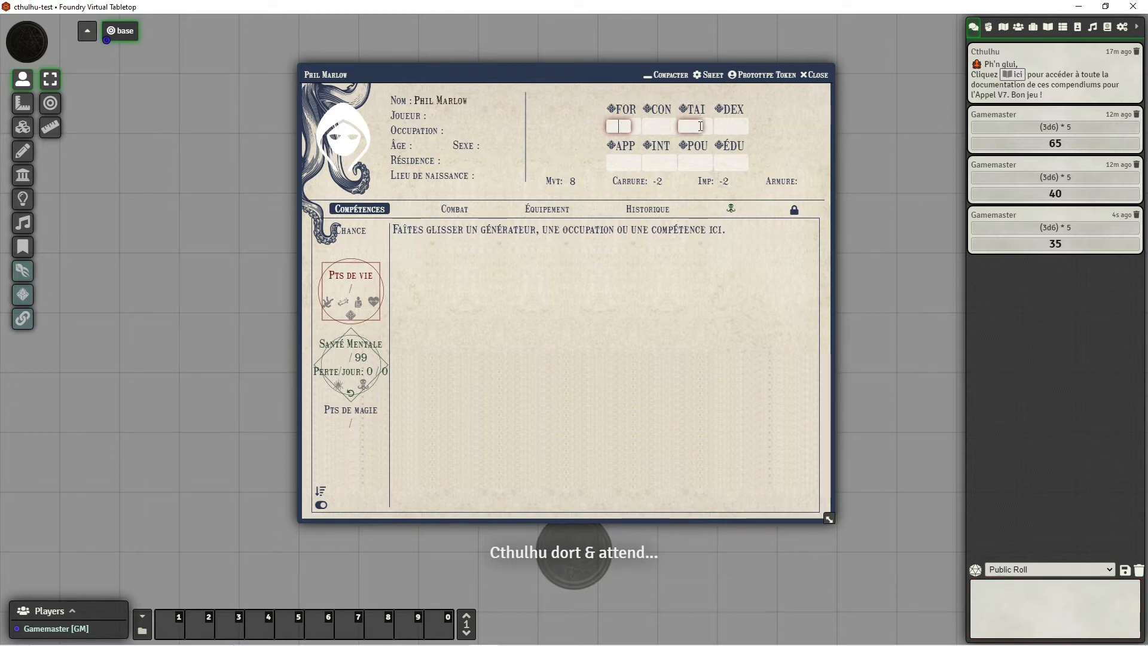
{"action": "type", "text": "55"}
{"action": "key", "text": "Tab"}
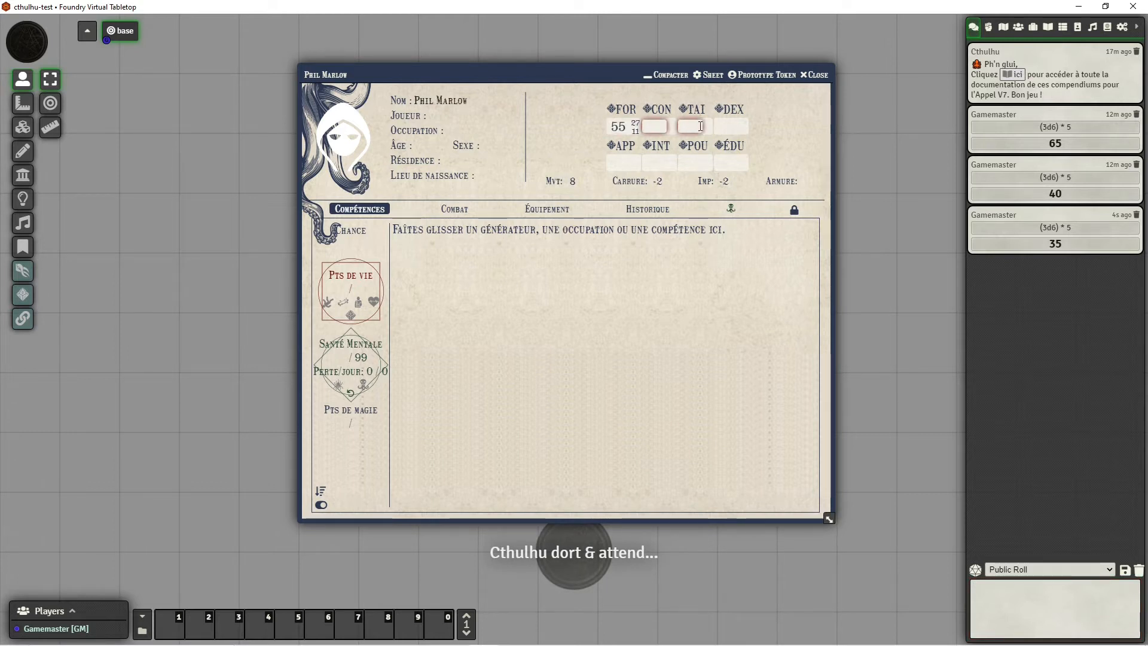
{"action": "type", "text": "65"}
{"action": "key", "text": "Tab"}
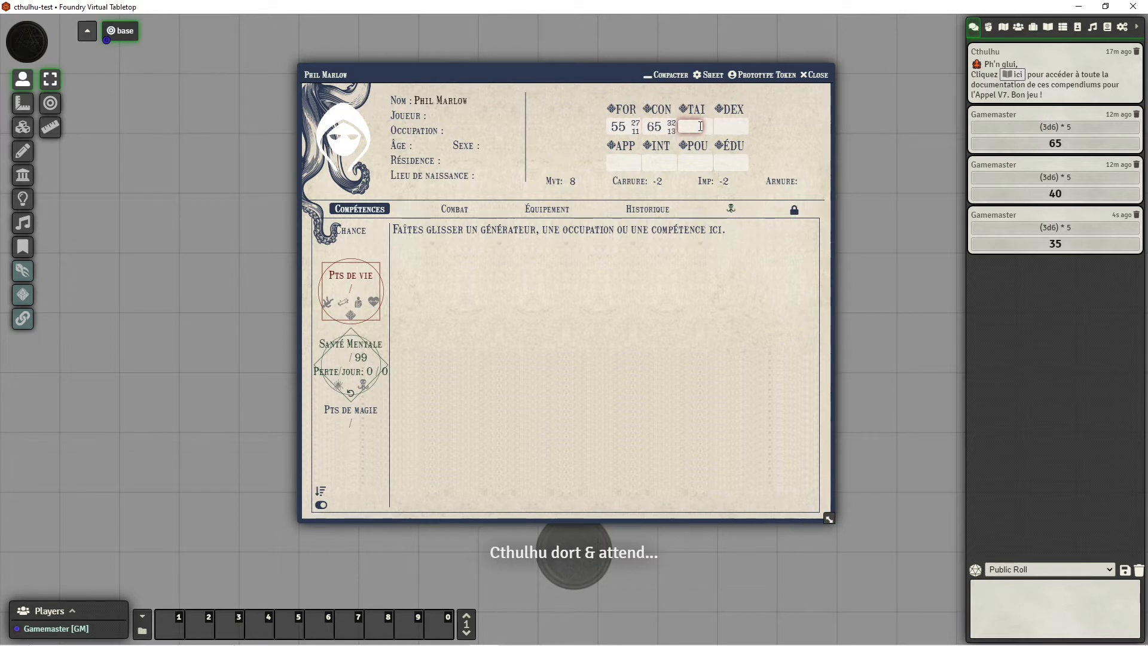
{"action": "type", "text": "55"}
{"action": "key", "text": "Tab"}
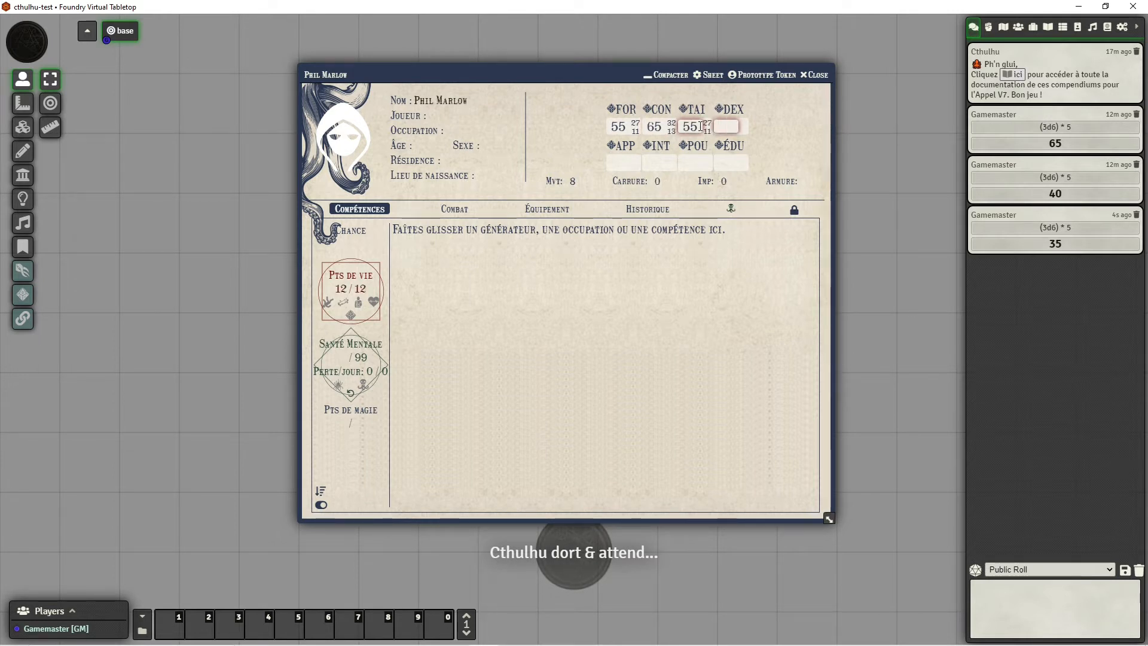
{"action": "type", "text": "45"}
{"action": "key", "text": "Tab"}
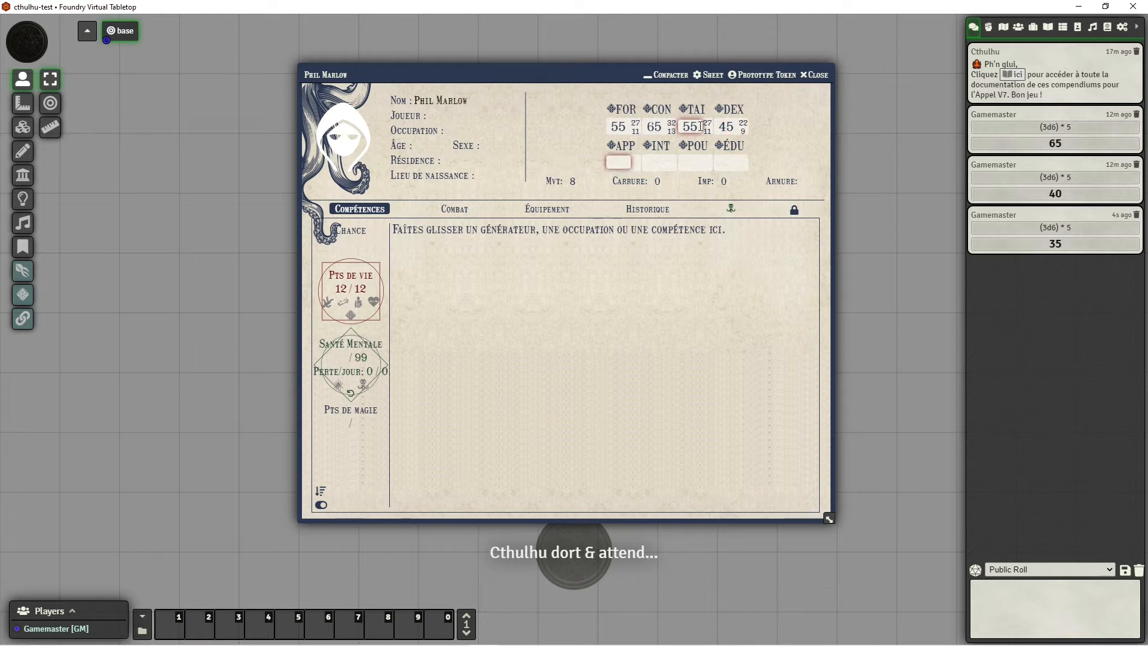
Set the investigator's characteristics APP to 65, INT to 70, POU to 65 and ÉDU to 75
{"action": "type", "text": "65"}
{"action": "key", "text": "Tab"}
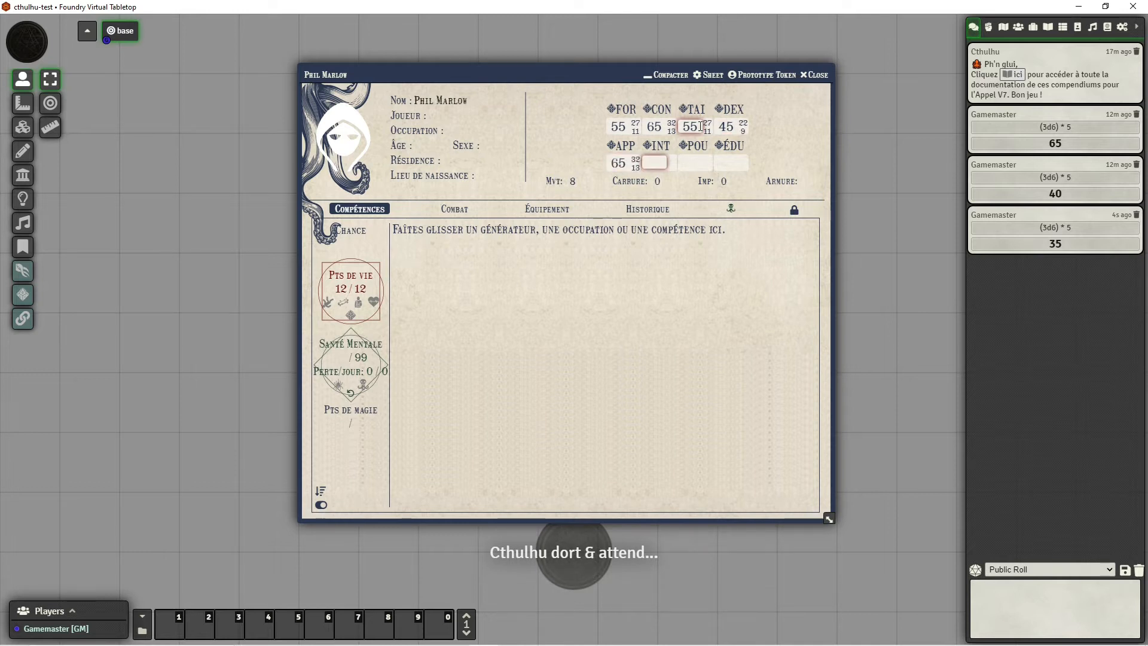
{"action": "type", "text": "70"}
{"action": "key", "text": "Tab"}
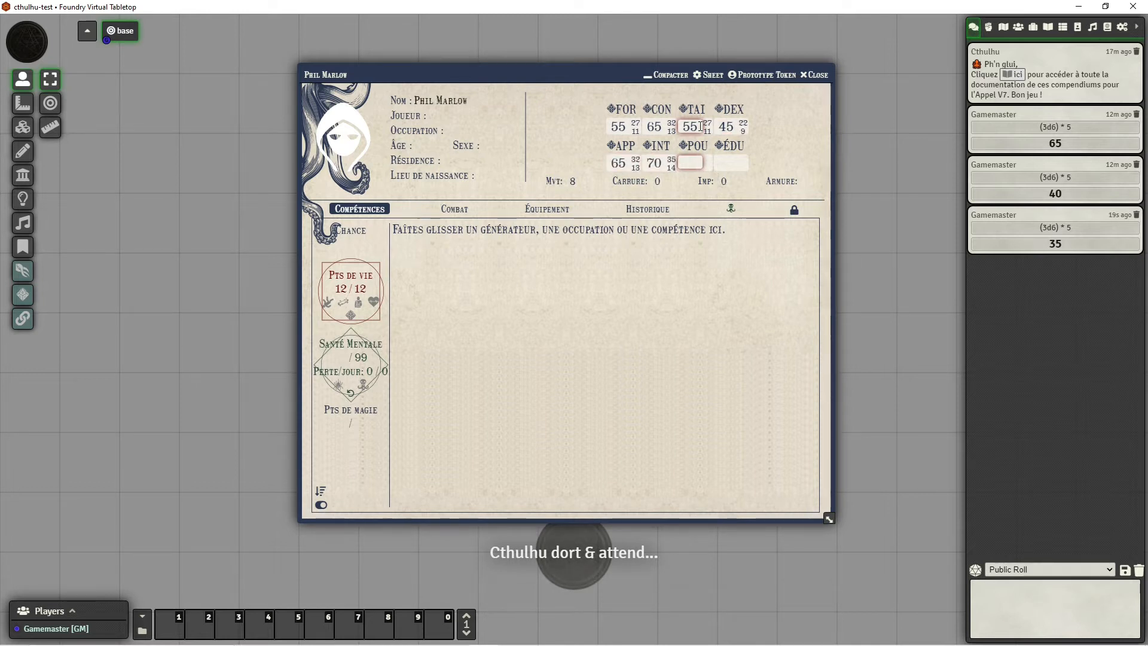
{"action": "type", "text": "65"}
{"action": "key", "text": "Tab"}
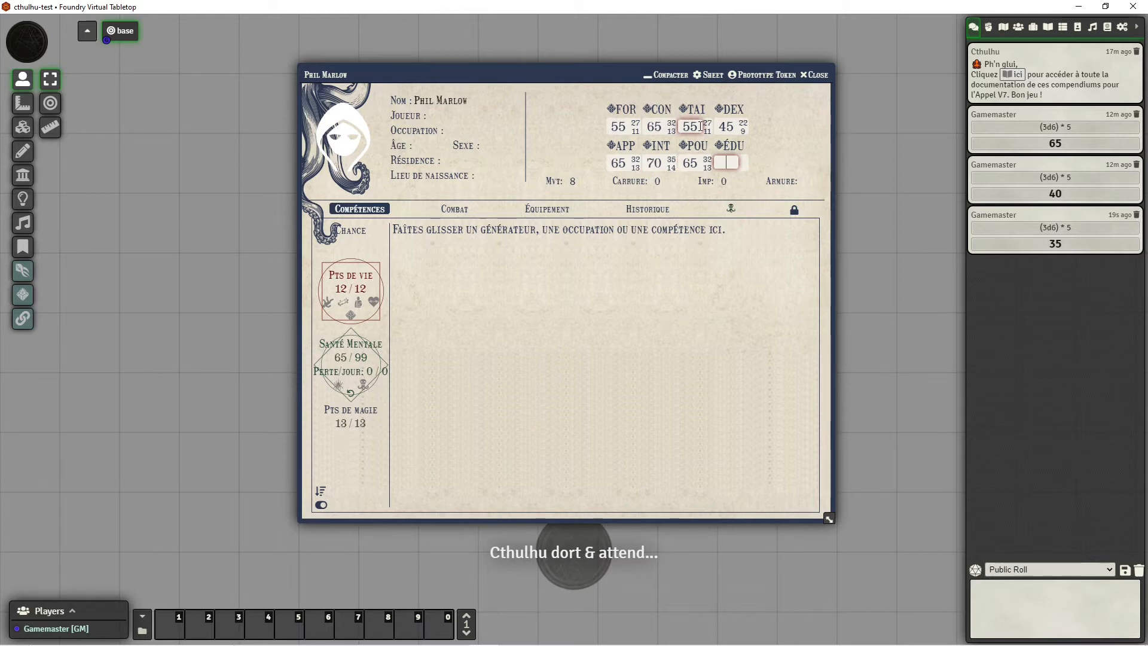
{"action": "type", "text": "75"}
{"action": "key", "text": "Tab"}
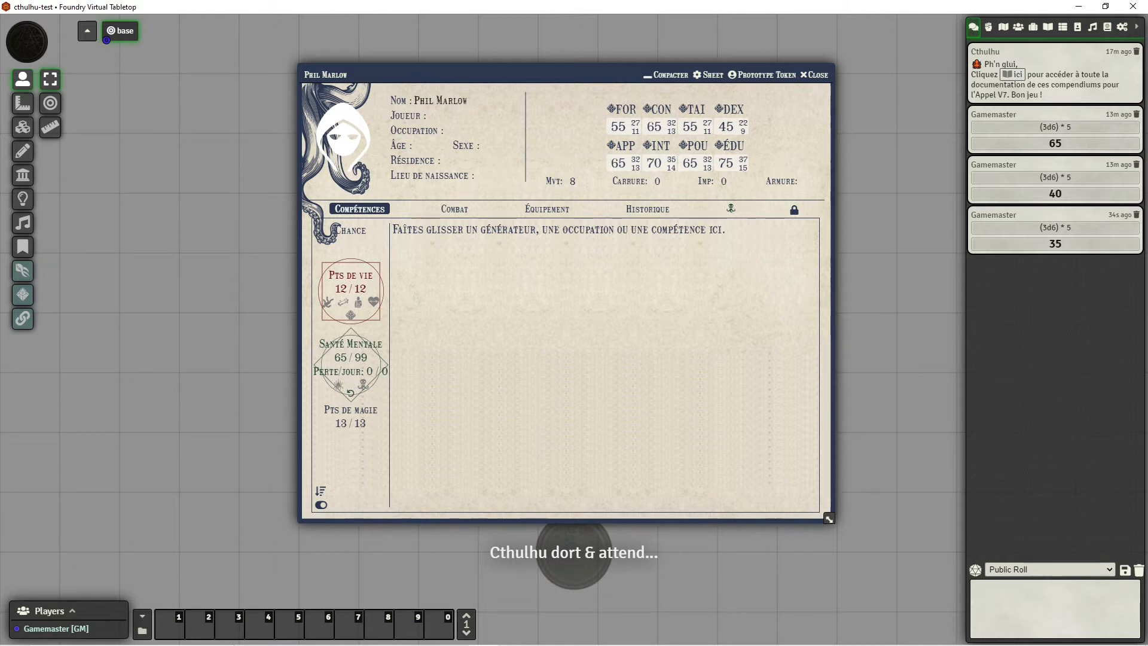
Add the Détective Privé occupation from FR-compendiums-items-crea to the investigator's sheet, then close the compendium
{"action": "left_click", "coordinate": [1106, 28]}
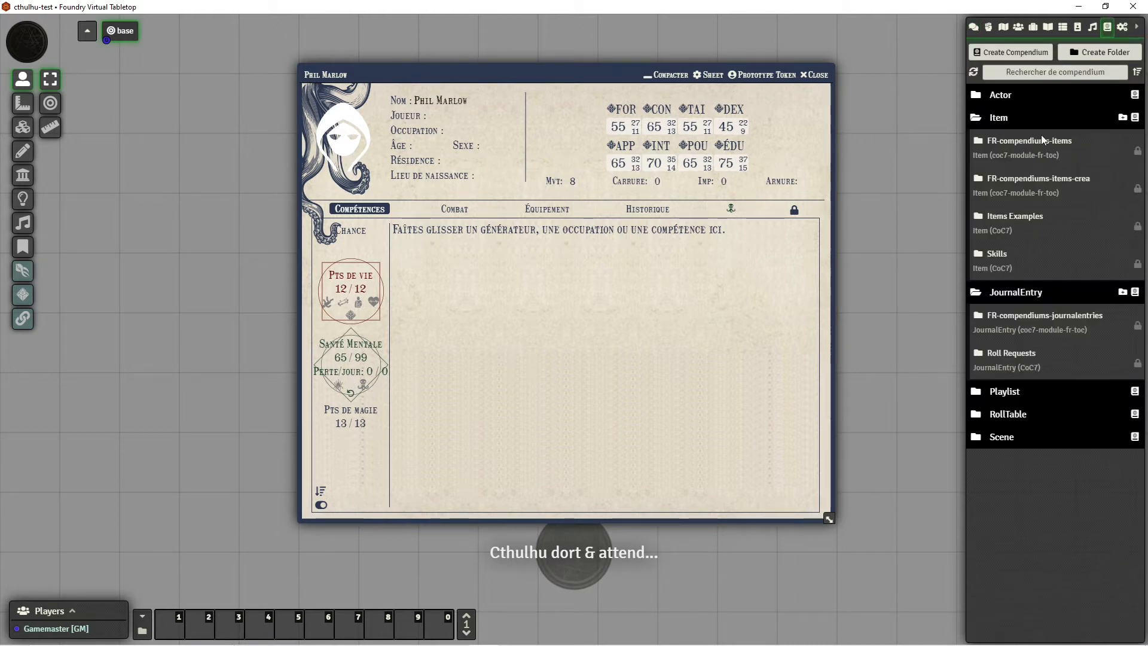
{"action": "left_click", "coordinate": [1018, 186]}
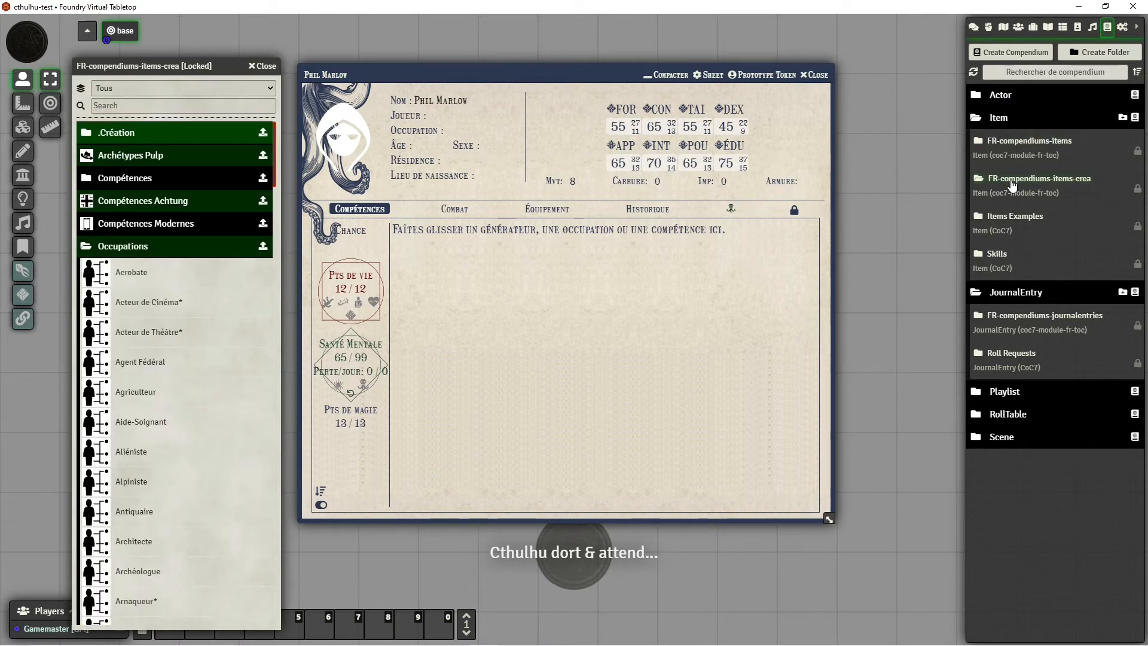
{"action": "left_click", "coordinate": [108, 247]}
{"action": "left_click", "coordinate": [108, 247]}
{"action": "scroll", "coordinate": [111, 281], "scroll_direction": "down", "scroll_amount": 15}
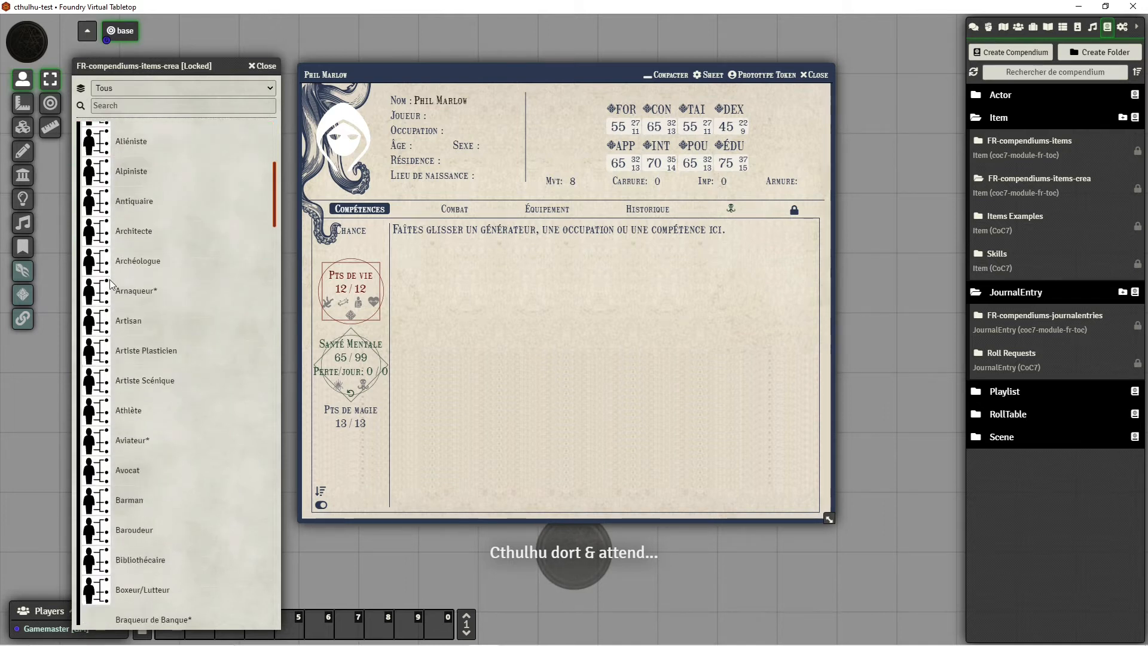
{"action": "scroll", "coordinate": [111, 281], "scroll_direction": "down", "scroll_amount": 10}
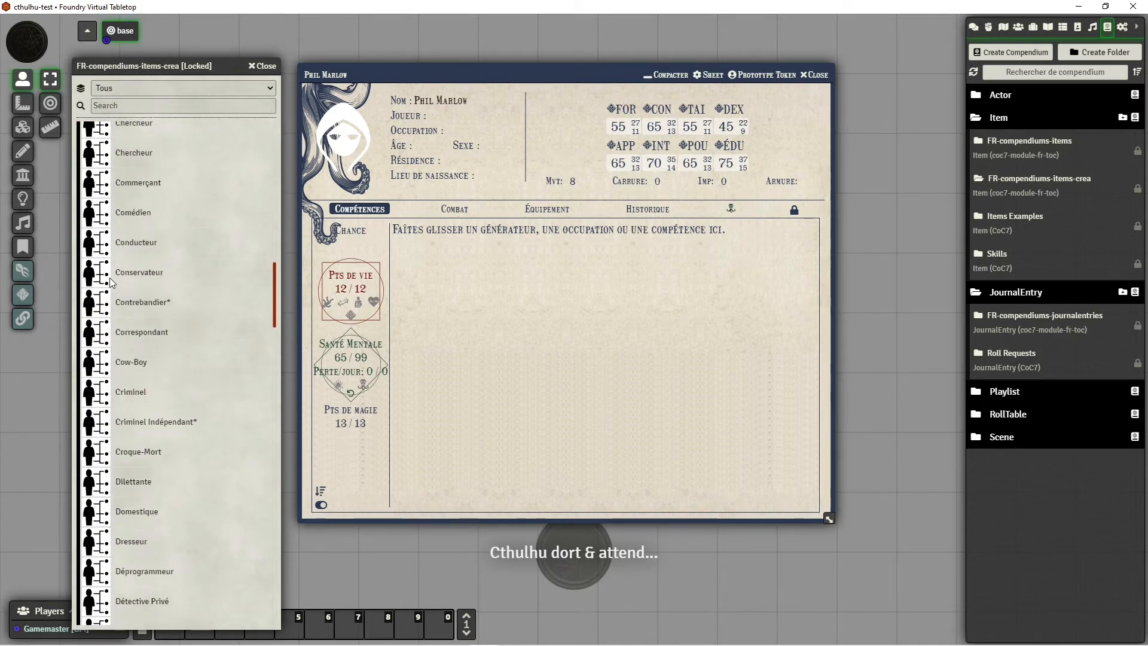
{"action": "left_click_drag", "start_coordinate": [156, 483], "coordinate": [528, 446]}
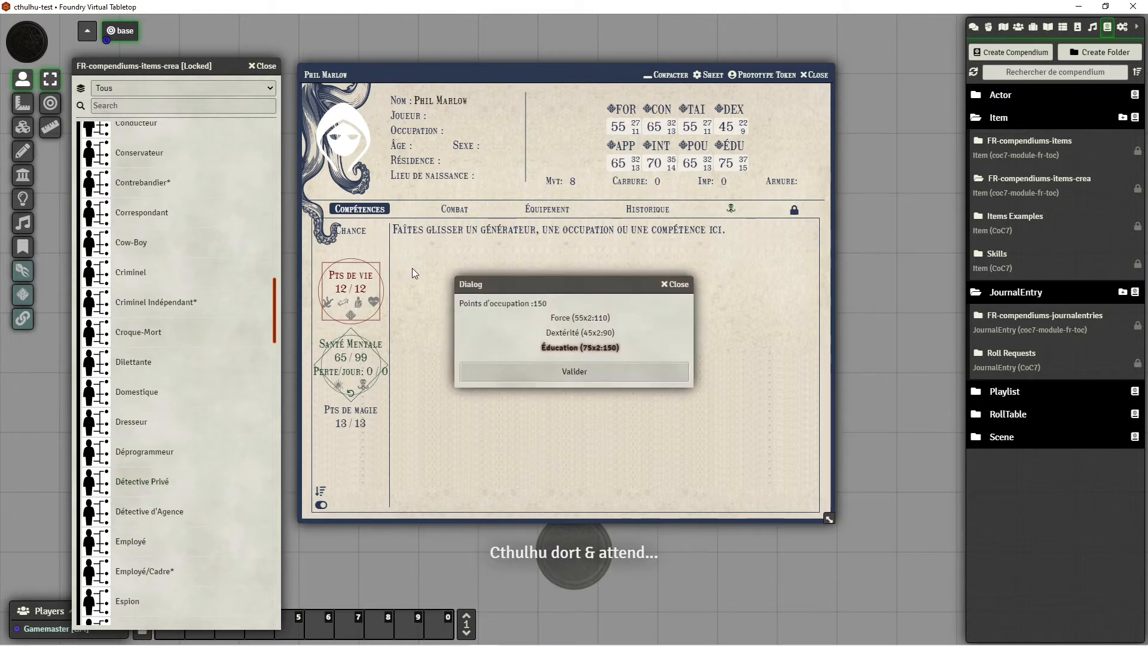
{"action": "left_click", "coordinate": [263, 66]}
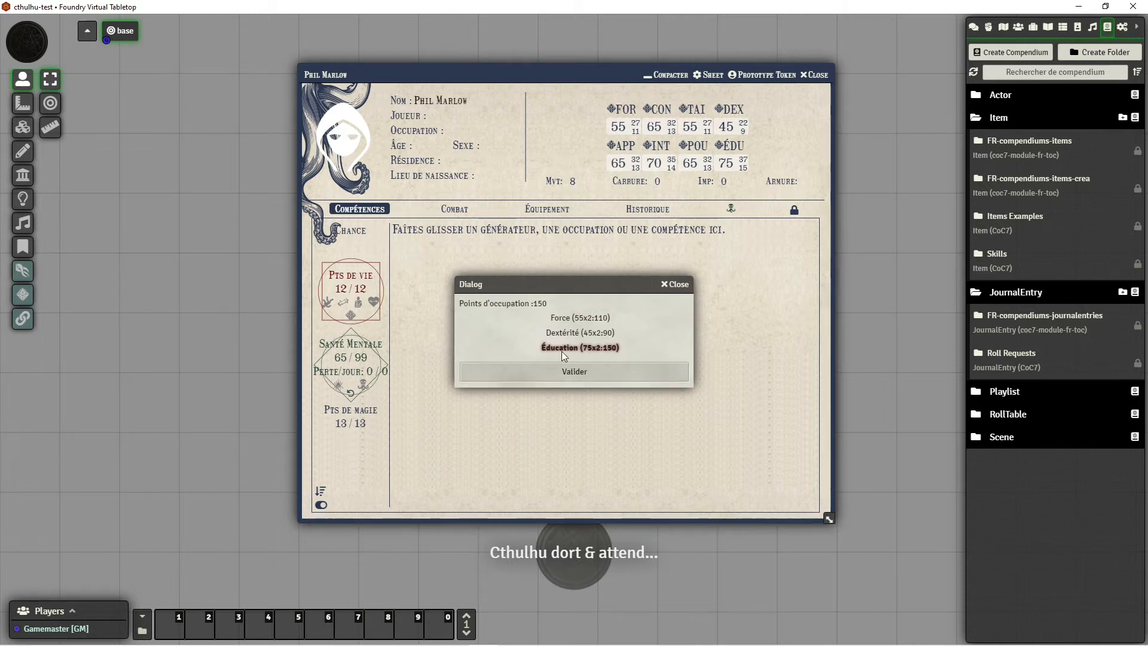
Base the occupation points on Force as well as Éducation, and choose Persuasion and Combat rapproché (Corps à corps) as optional skills
{"action": "left_click", "coordinate": [577, 318]}
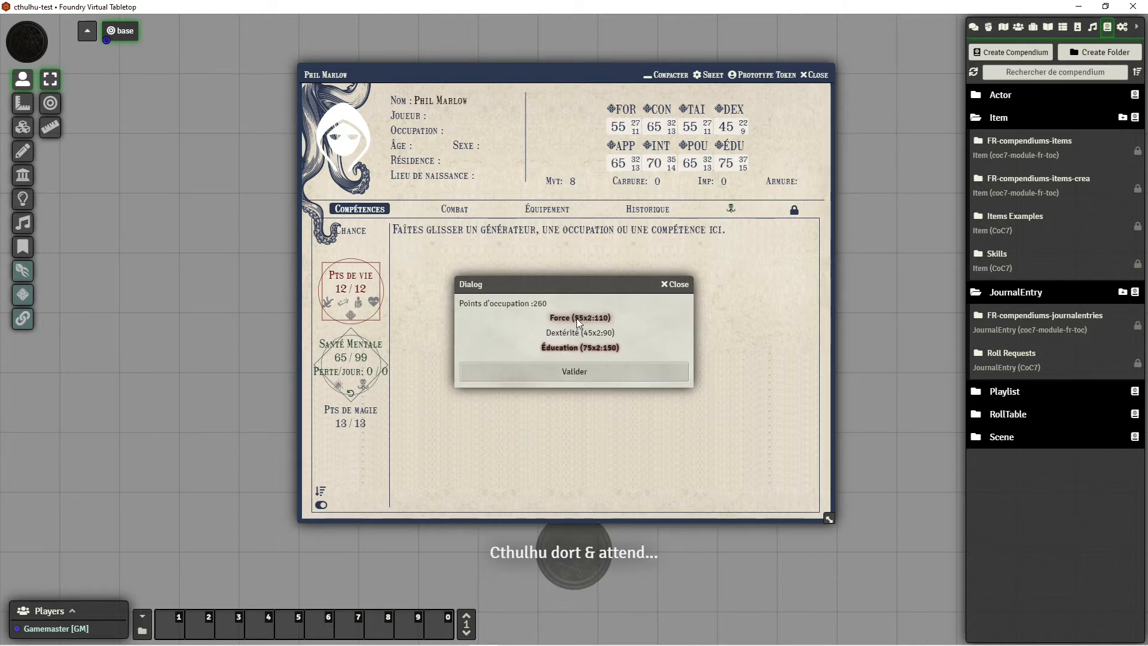
{"action": "left_click", "coordinate": [605, 375]}
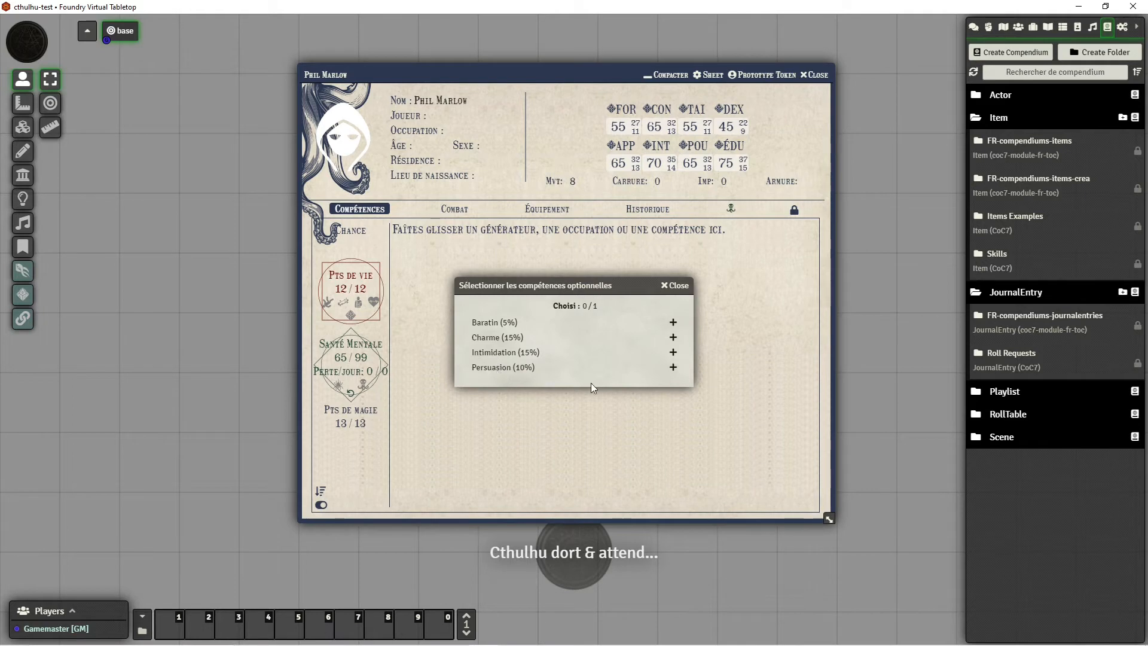
{"action": "left_click", "coordinate": [673, 368]}
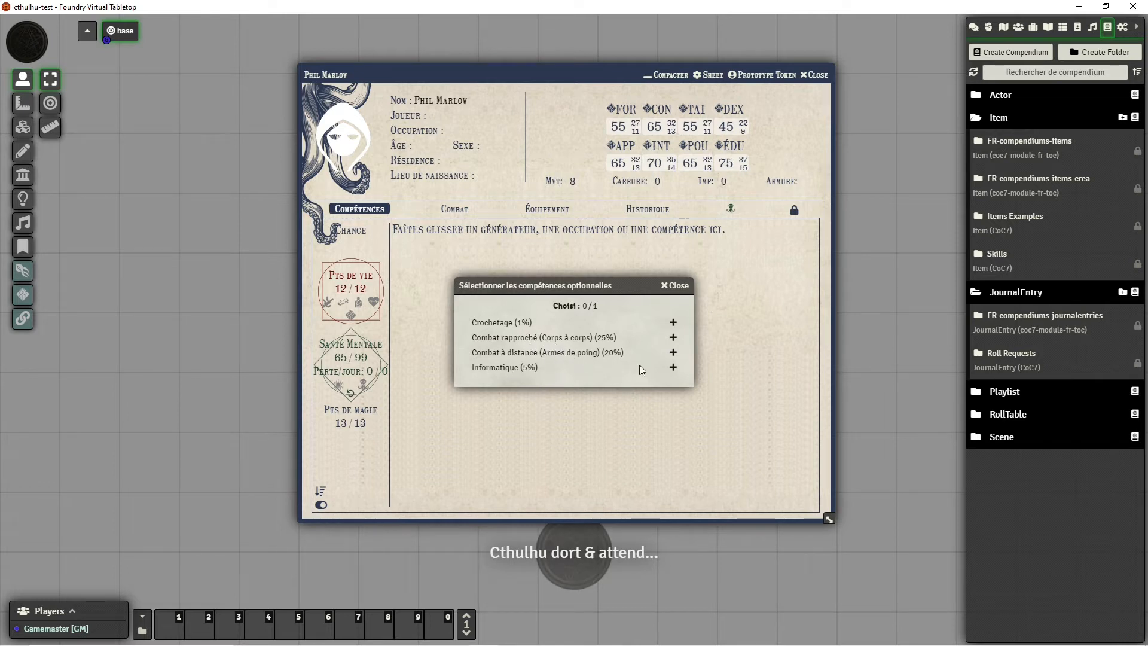
{"action": "left_click", "coordinate": [672, 337]}
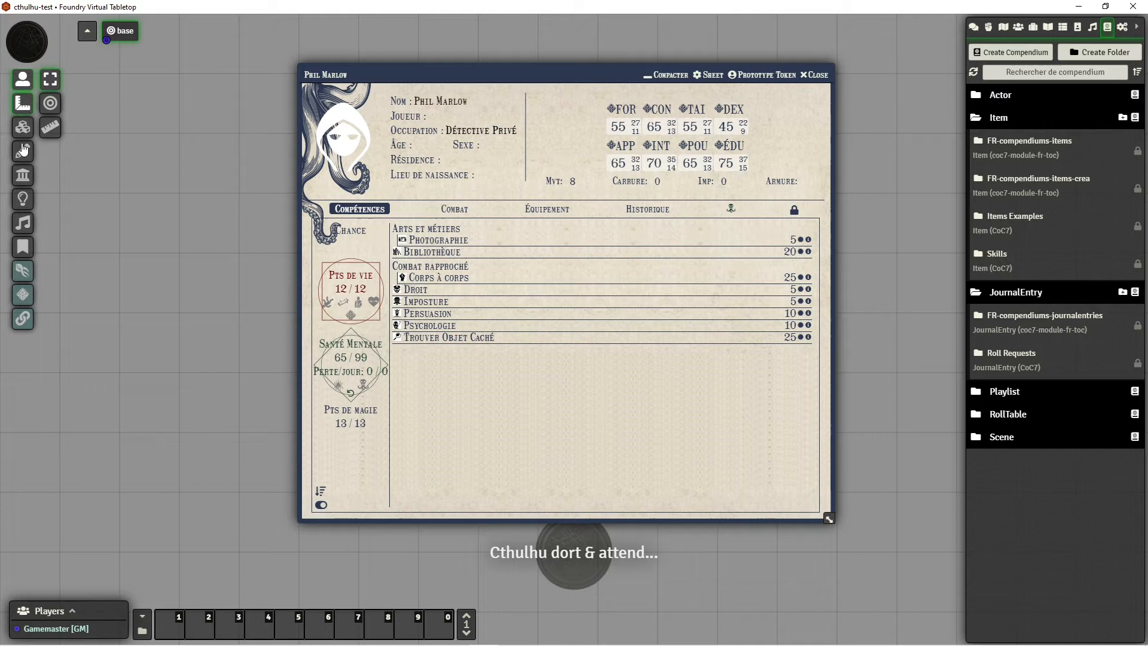
Activate the investigator development phase and show the sheet's Développement section
{"action": "left_click", "coordinate": [24, 275]}
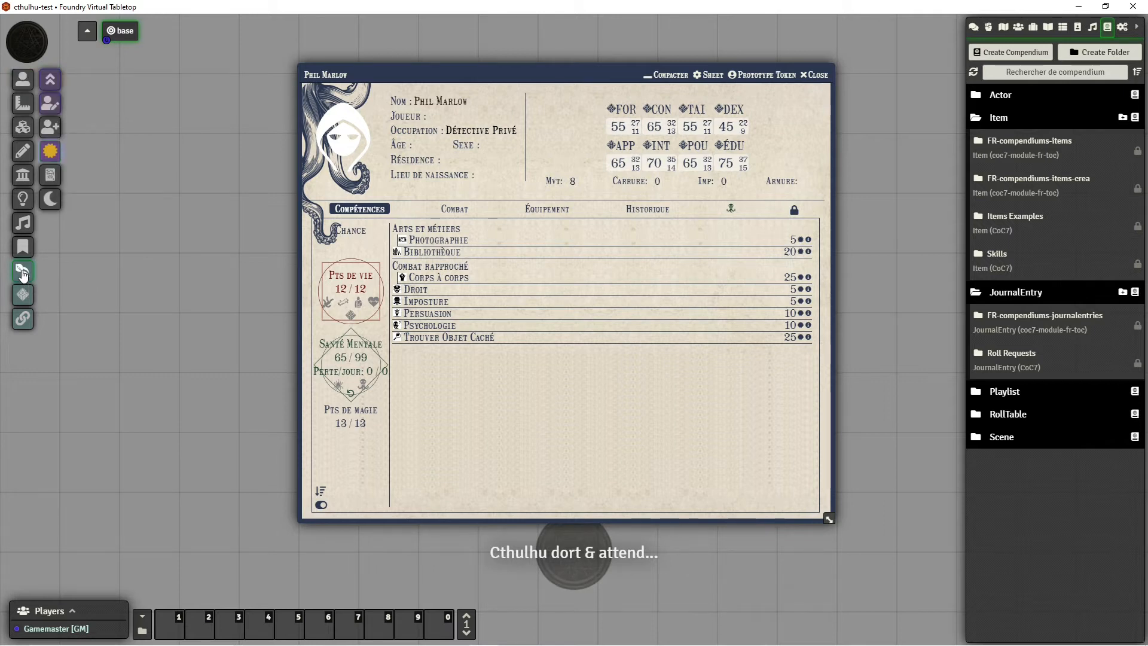
{"action": "left_click", "coordinate": [50, 105]}
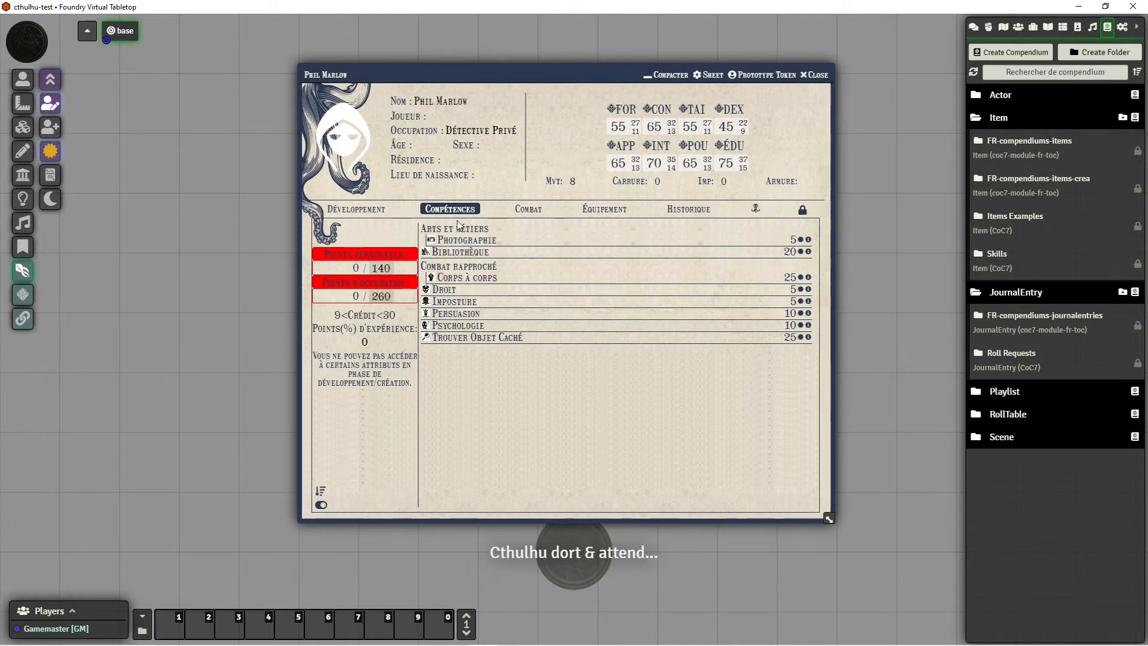
{"action": "left_click", "coordinate": [359, 214]}
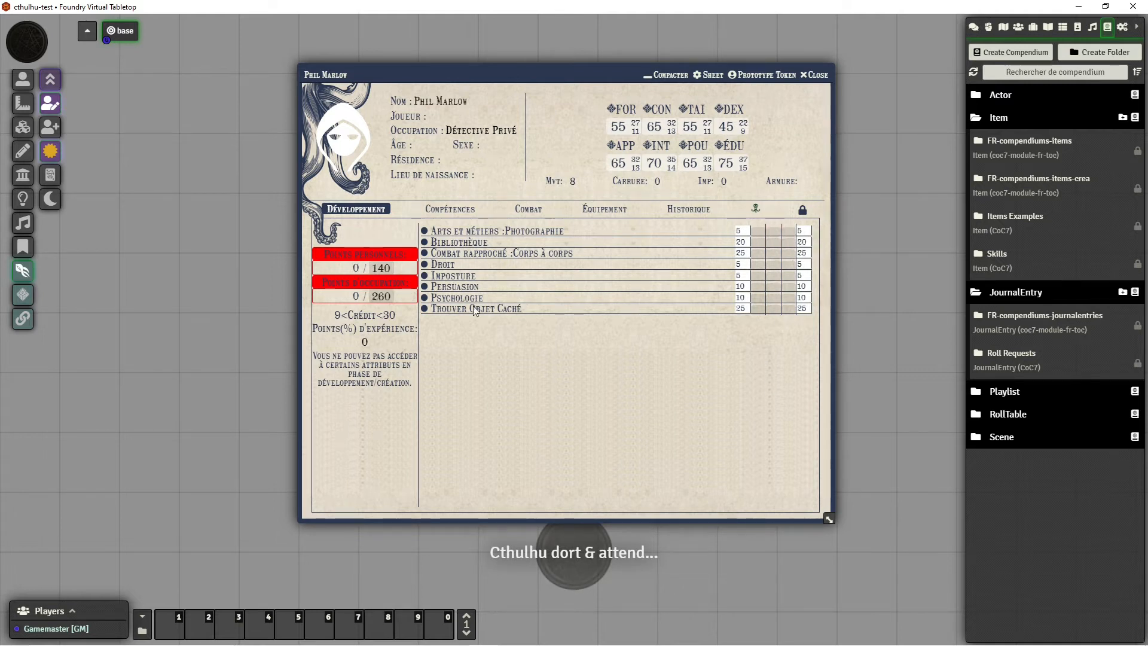
Assign occupation points: 35 to Photographie, 30 to Bibliothèque, 40 to Corps à corps and 30 to Droit
{"action": "left_click", "coordinate": [772, 229]}
{"action": "type", "text": "35"}
{"action": "left_click", "coordinate": [777, 243]}
{"action": "type", "text": "30"}
{"action": "left_click", "coordinate": [775, 252]}
{"action": "left_click", "coordinate": [773, 265]}
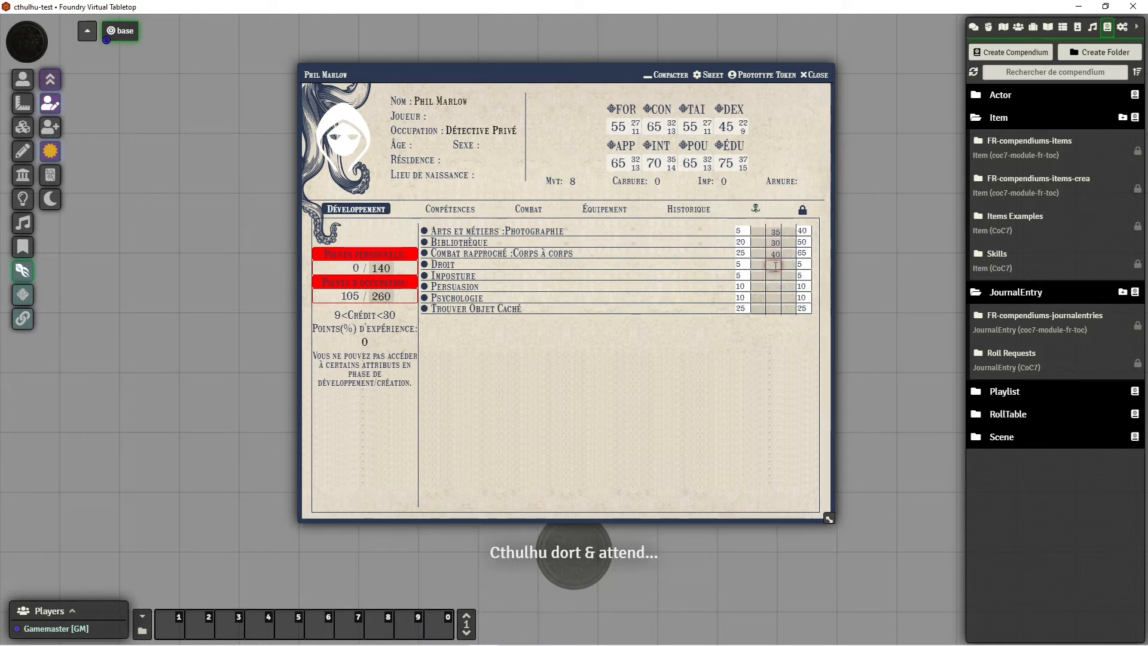
{"action": "type", "text": "30"}
Assign occupation points: 35 to Imposture, 45 to Persuasion, 15 to Trouver Objet Caché and 30 to Psychologie
{"action": "left_click", "coordinate": [773, 274]}
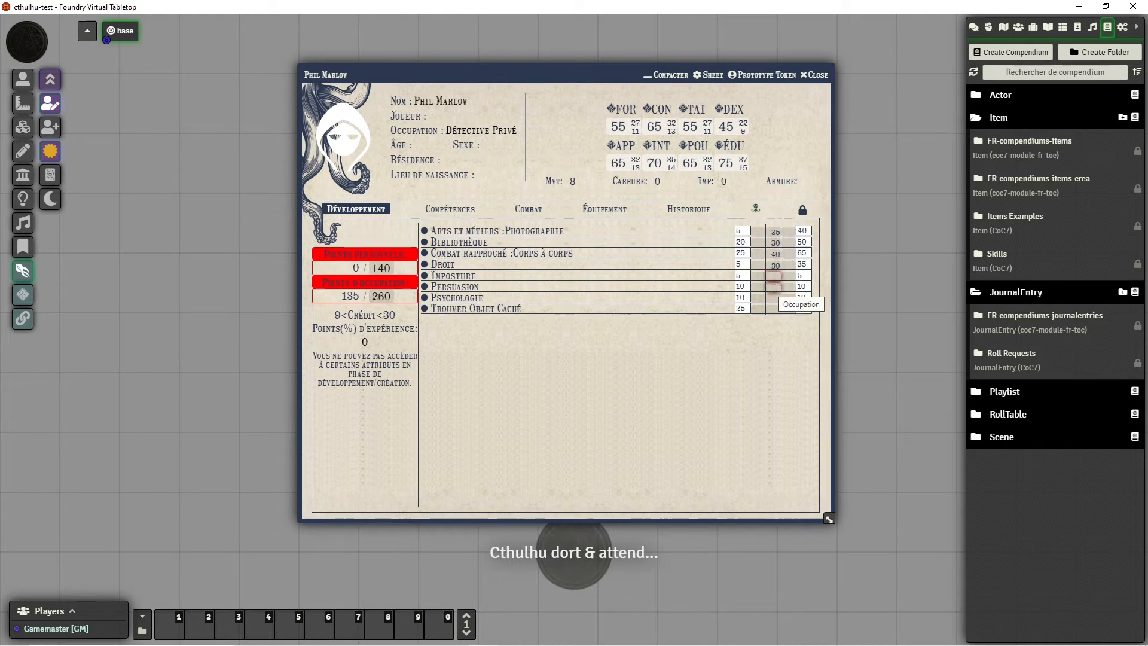
{"action": "type", "text": "35"}
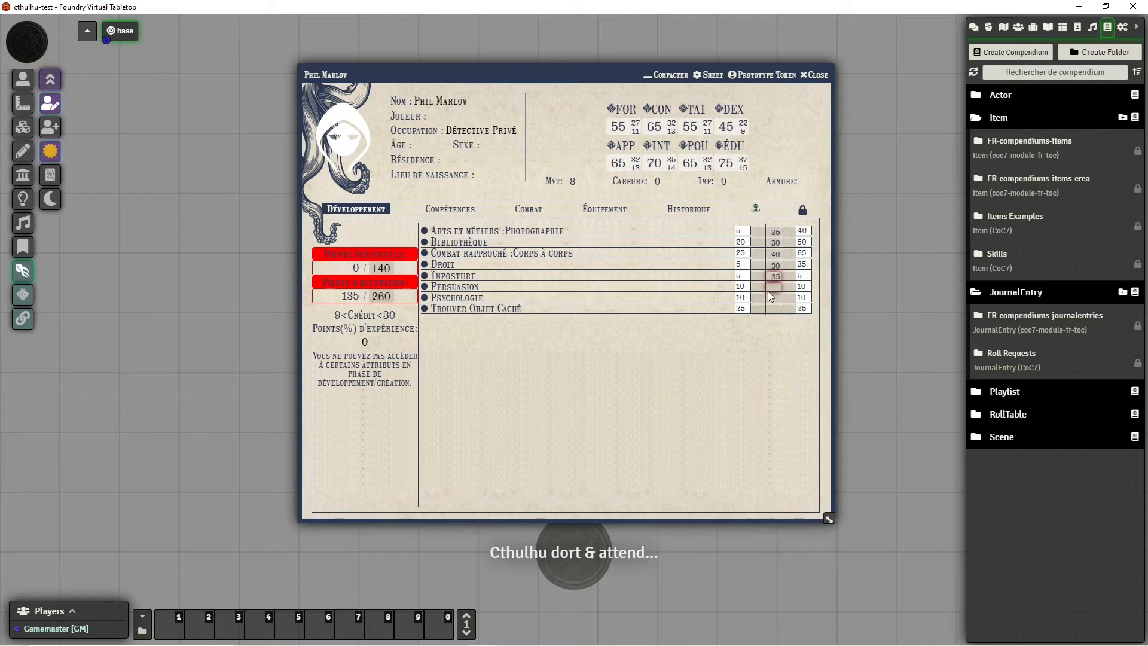
{"action": "left_click", "coordinate": [771, 285]}
{"action": "type", "text": "45"}
{"action": "left_click", "coordinate": [767, 335]}
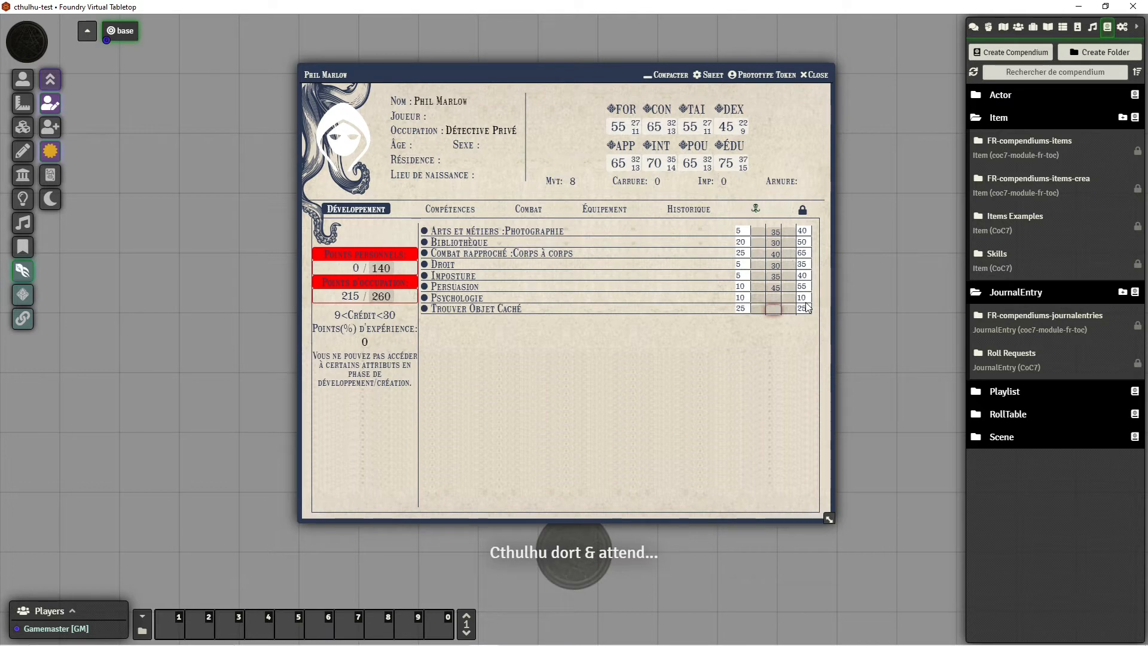
{"action": "left_click", "coordinate": [773, 297]}
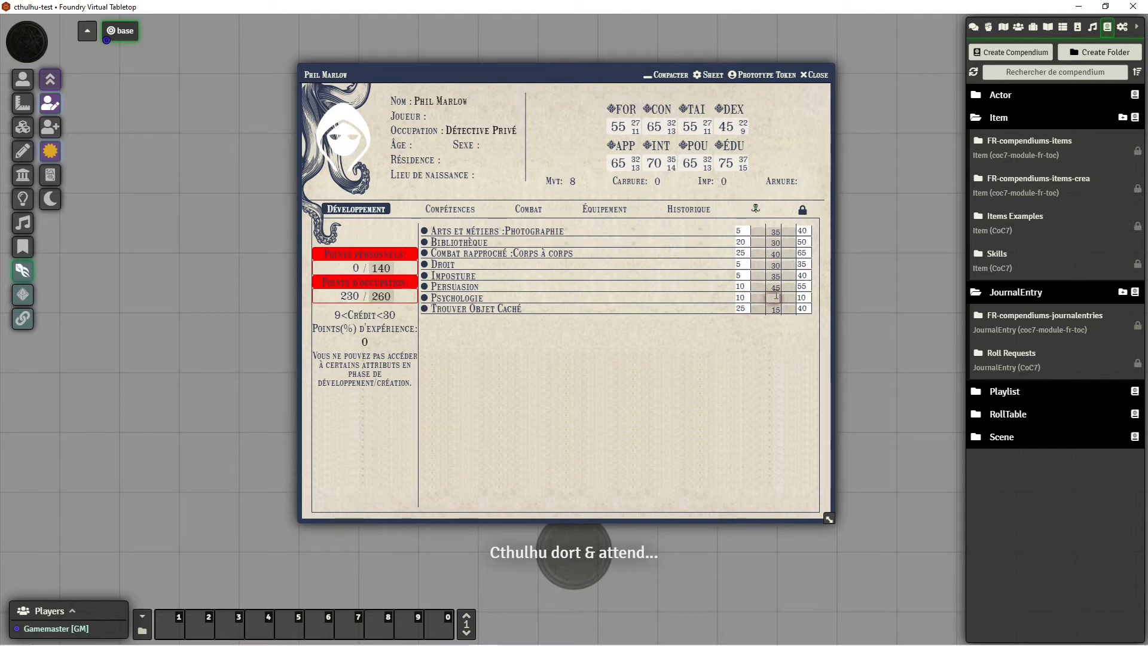
{"action": "left_click", "coordinate": [707, 297]}
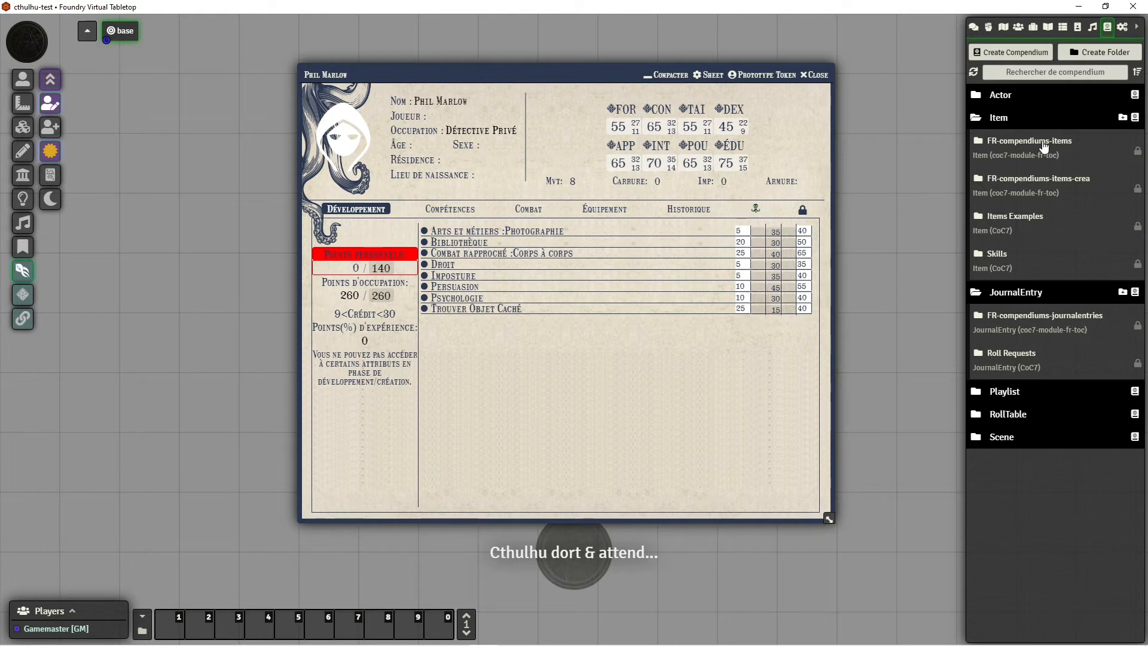
Add the Combat à distance (Armes de poing) skill from the Compétences folder of FR-compendiums-items-crea to the investigator's sheet
{"action": "left_click", "coordinate": [1052, 184]}
{"action": "left_click", "coordinate": [1054, 185]}
{"action": "left_click", "coordinate": [1053, 185]}
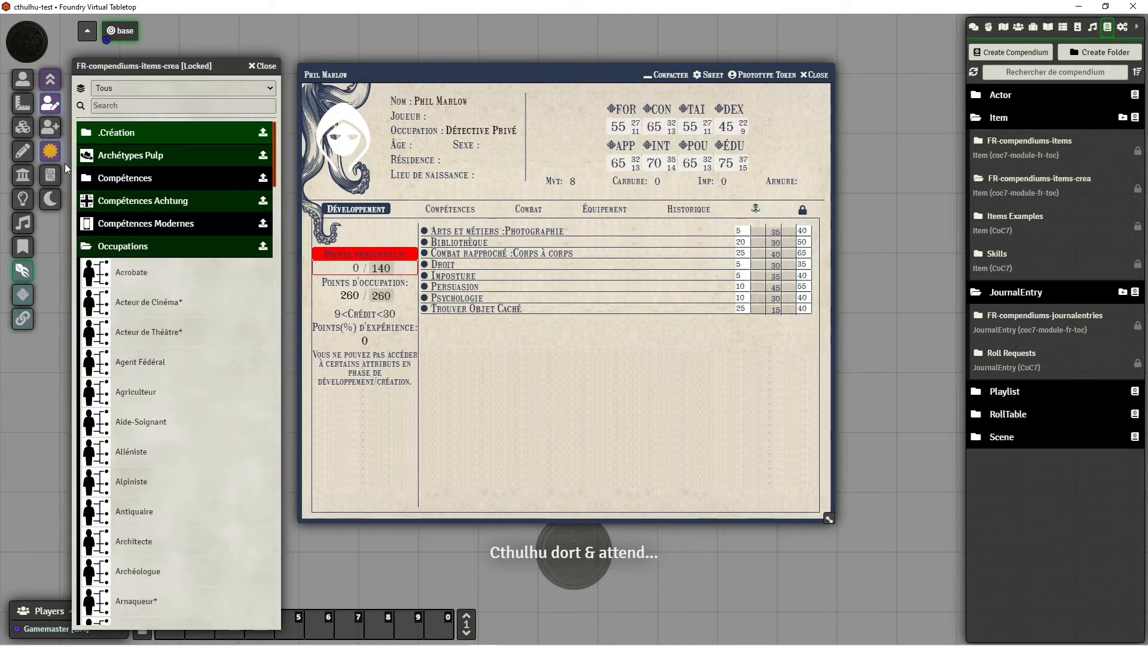
{"action": "left_click", "coordinate": [106, 181]}
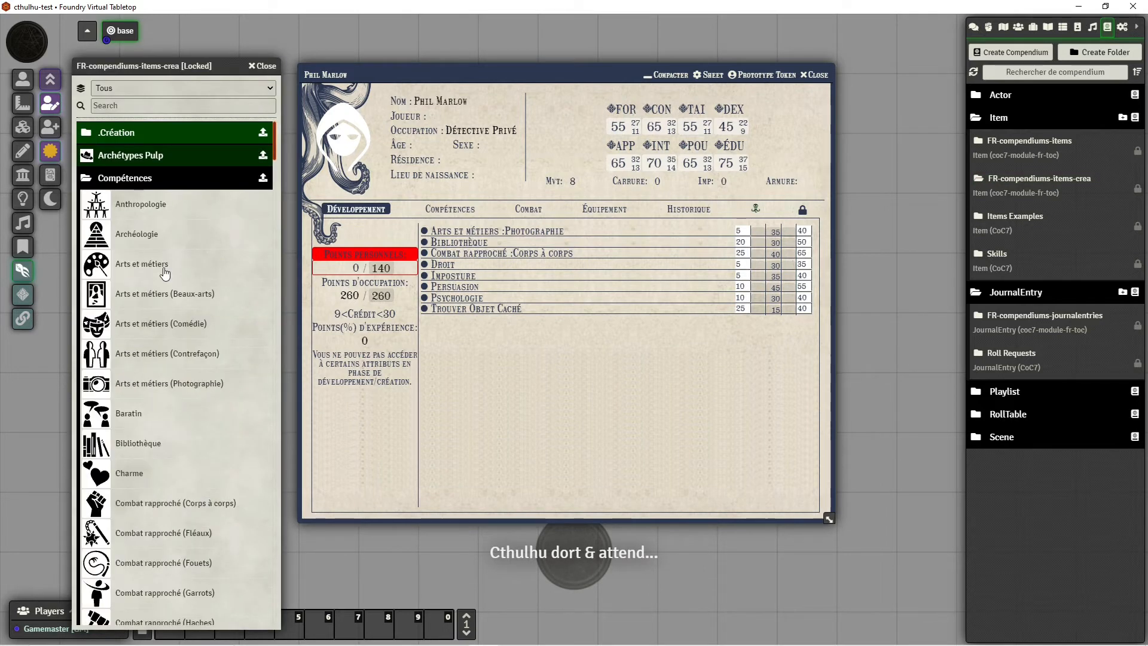
{"action": "scroll", "coordinate": [163, 274], "scroll_direction": "down", "scroll_amount": 3}
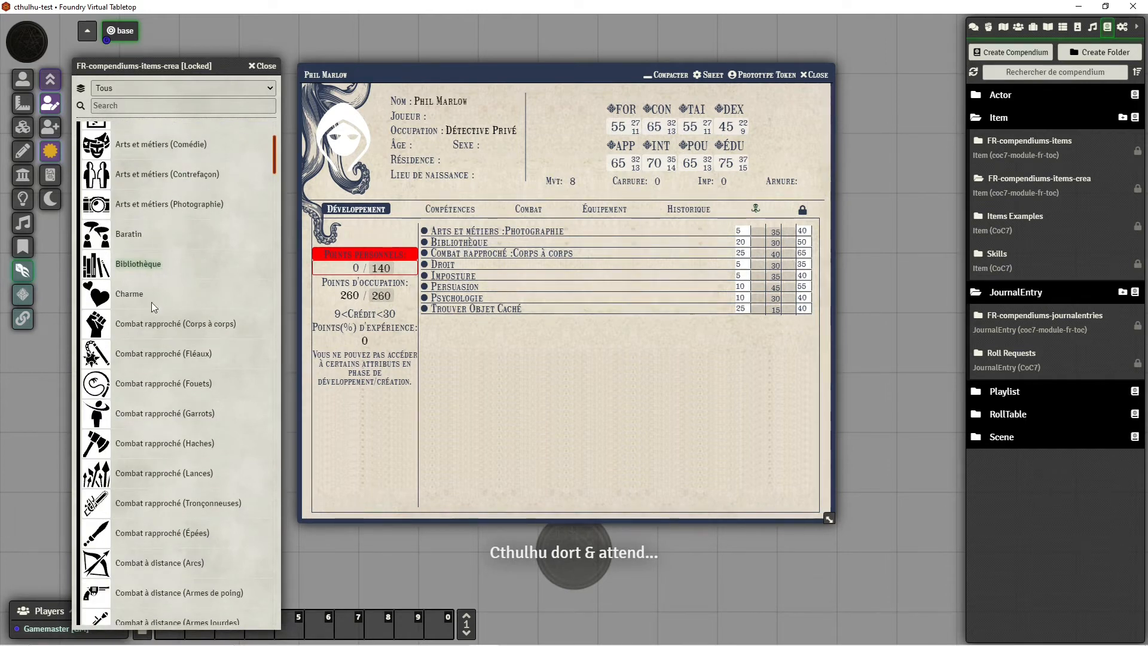
{"action": "scroll", "coordinate": [165, 389], "scroll_direction": "down", "scroll_amount": 1}
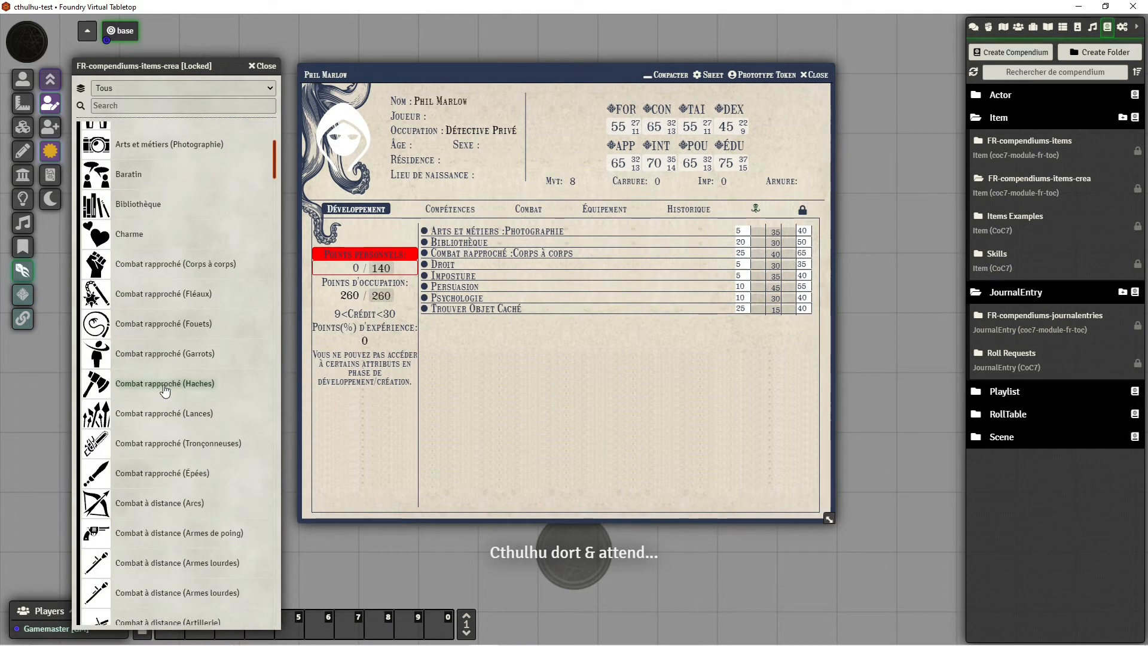
{"action": "left_click_drag", "start_coordinate": [178, 539], "coordinate": [558, 419]}
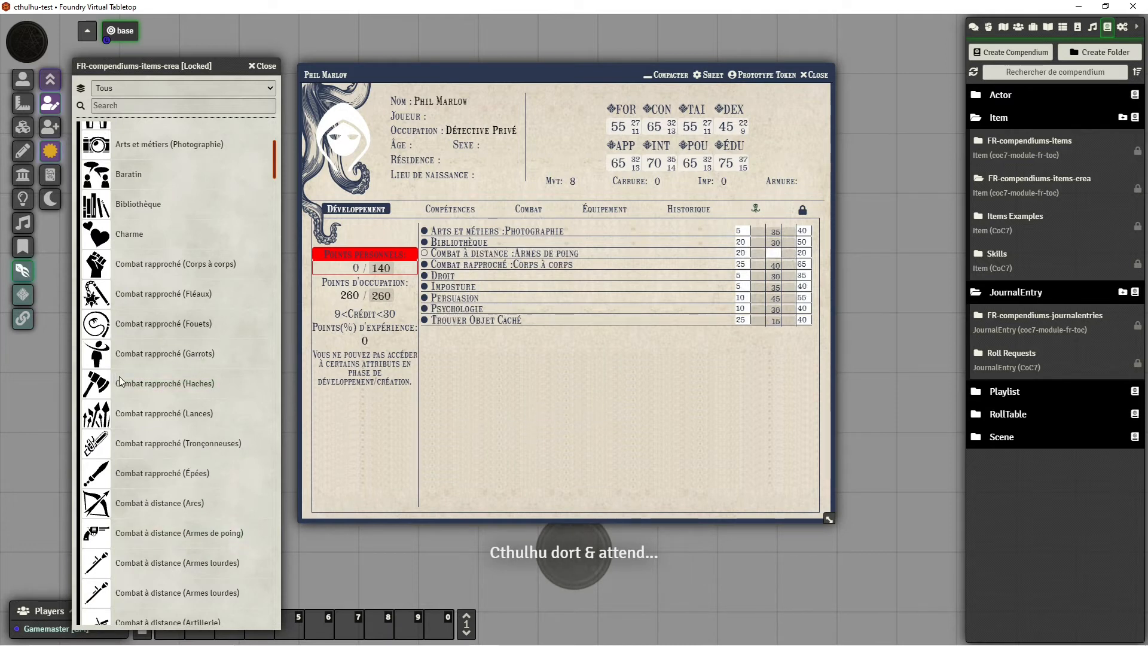
Add the Esquive and Discrétion skills from the compendium to the investigator's sheet
{"action": "scroll", "coordinate": [166, 404], "scroll_direction": "down", "scroll_amount": 12}
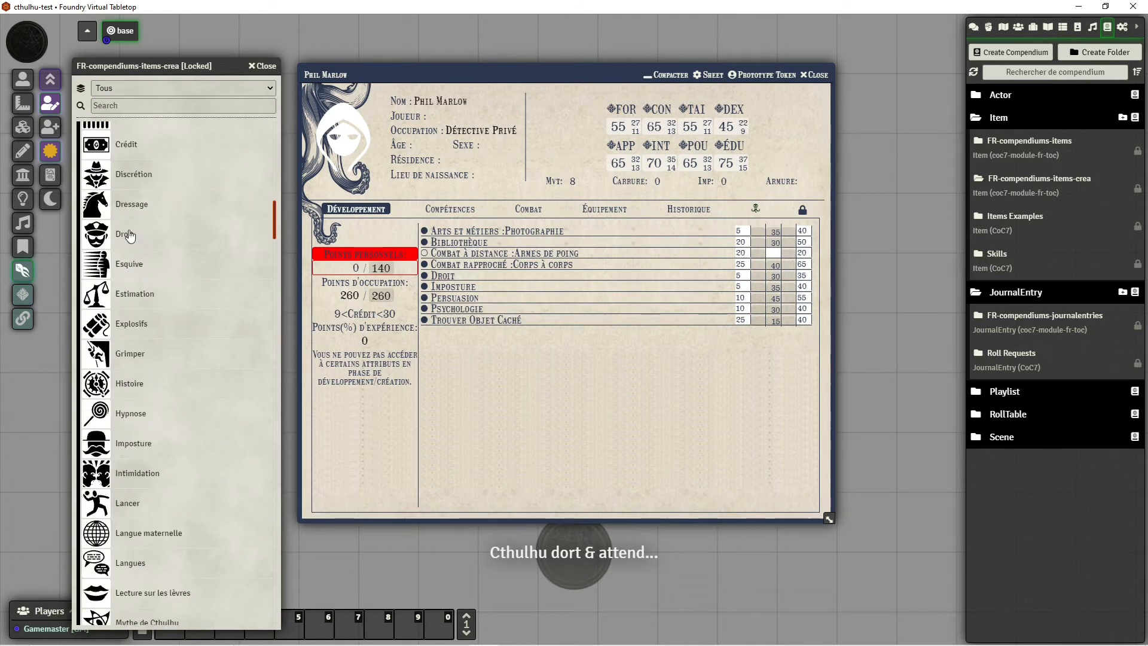
{"action": "left_click_drag", "start_coordinate": [129, 265], "coordinate": [553, 401]}
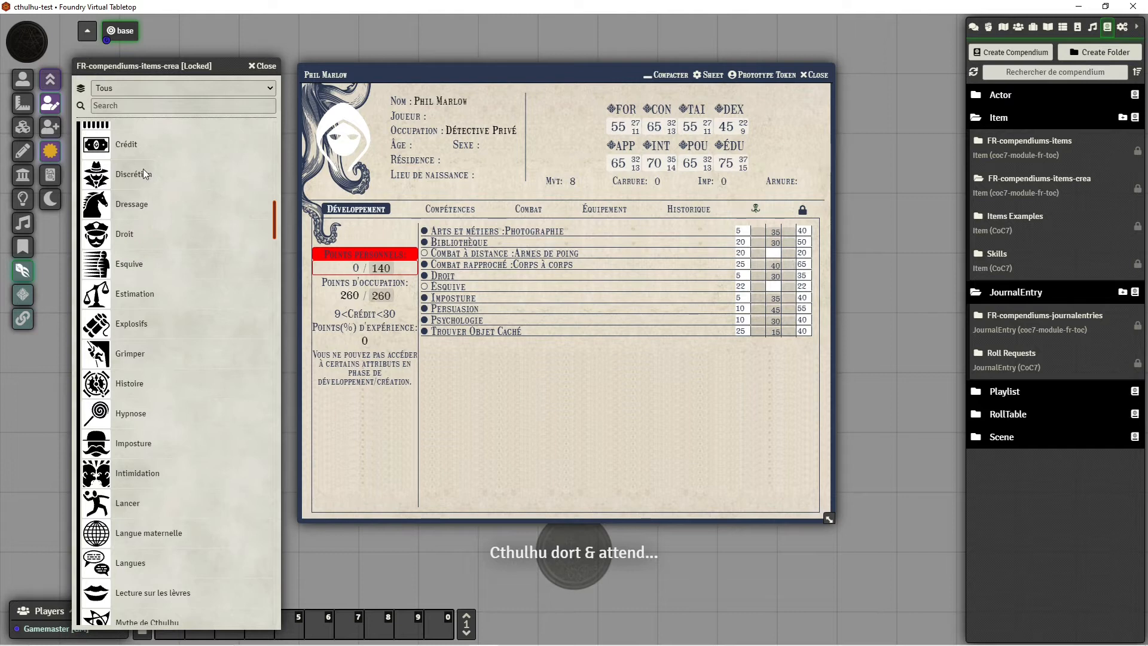
{"action": "left_click_drag", "start_coordinate": [128, 177], "coordinate": [600, 409]}
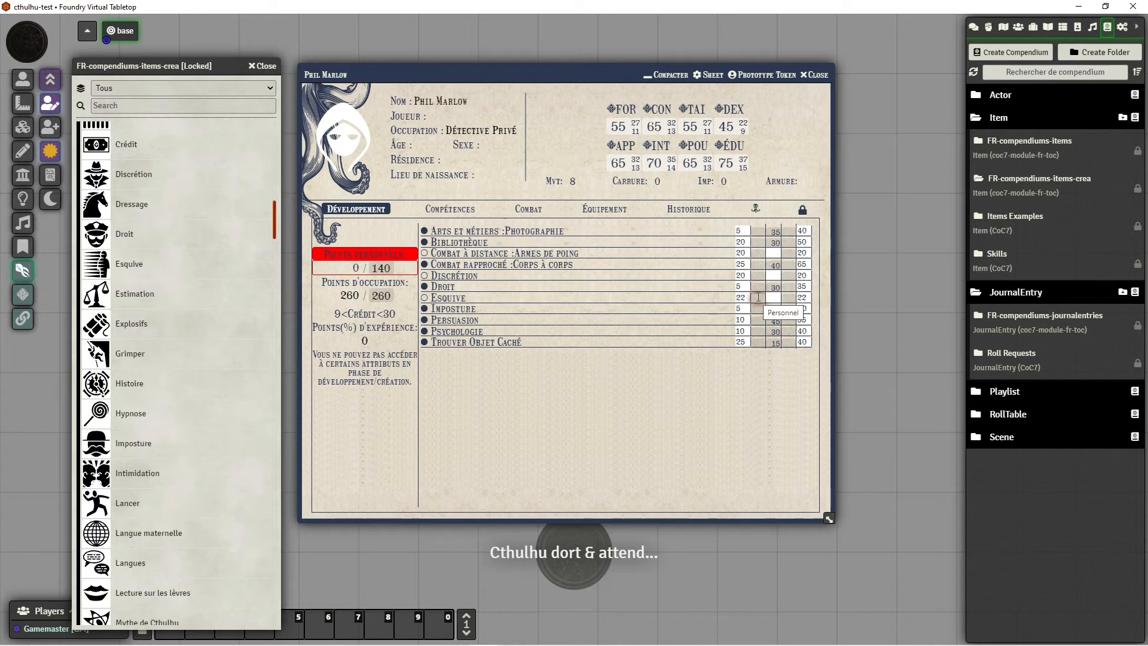
Assign personal points: 20 to Discrétion and 25 to Combat à distance (Armes de poing)
{"action": "left_click", "coordinate": [757, 273]}
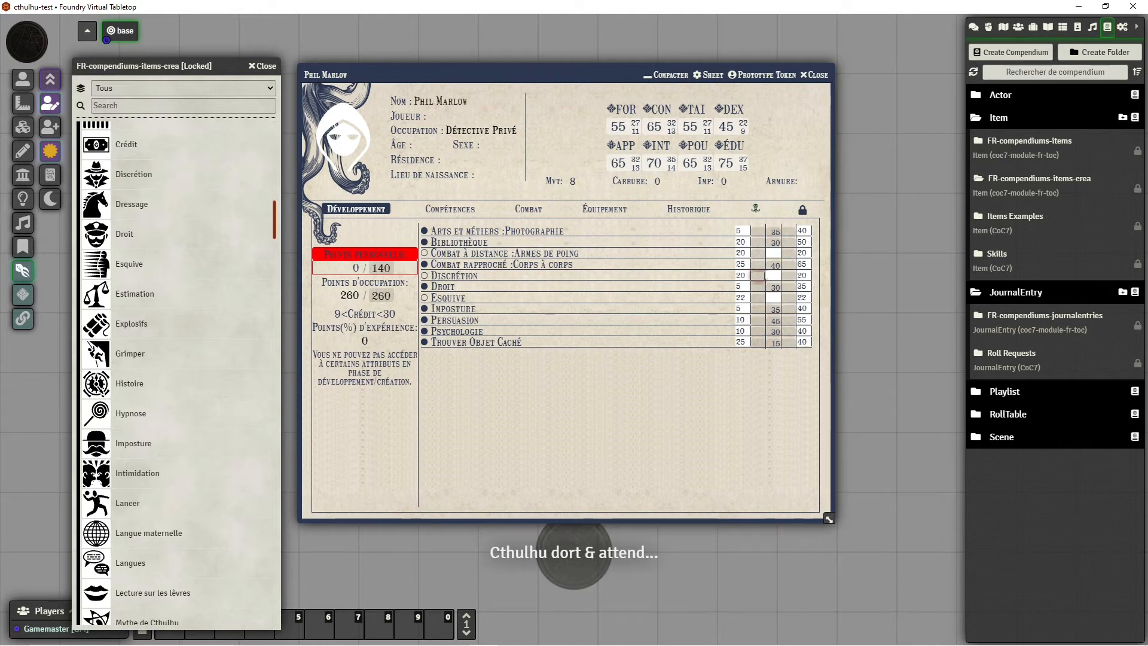
{"action": "type", "text": "20"}
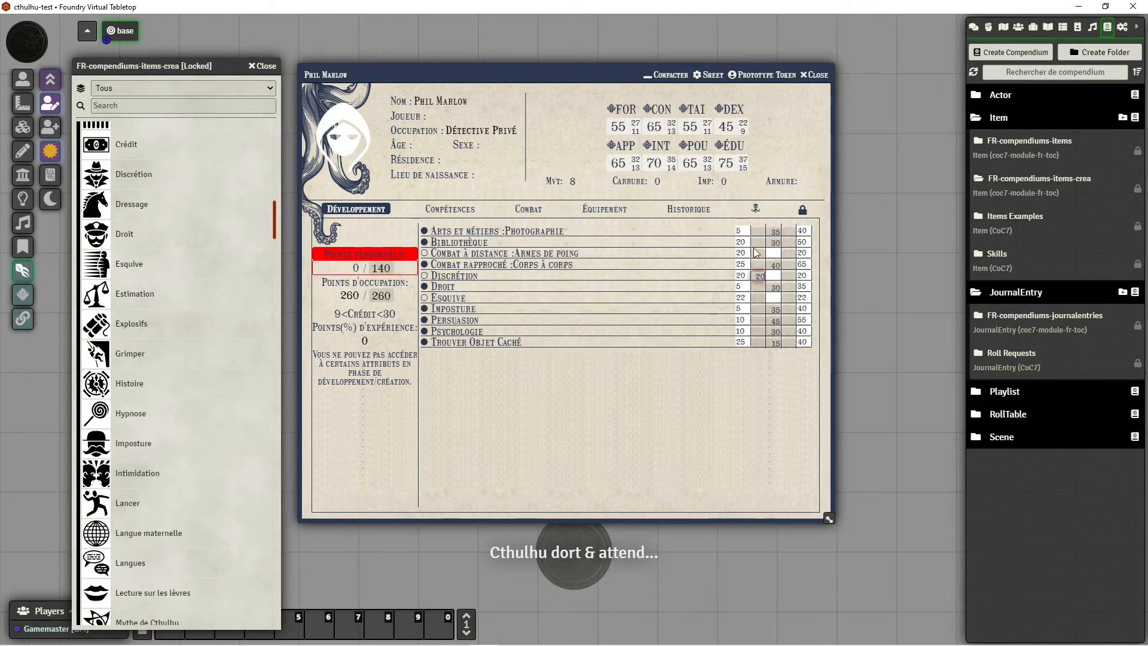
{"action": "left_click", "coordinate": [756, 253]}
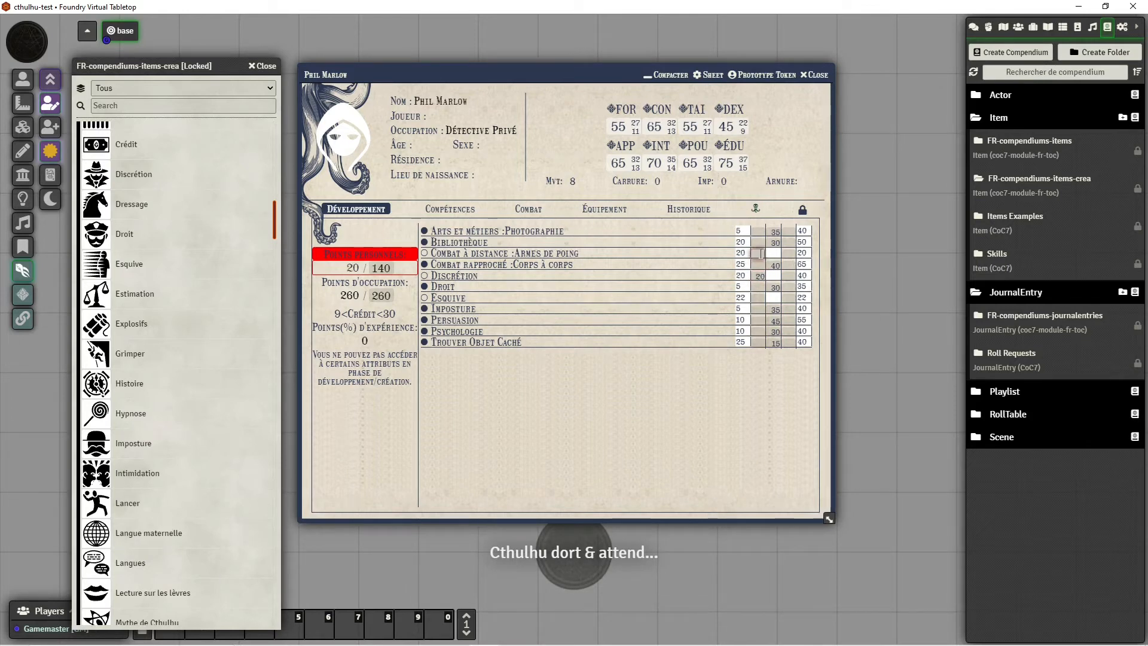
{"action": "left_click", "coordinate": [759, 312]}
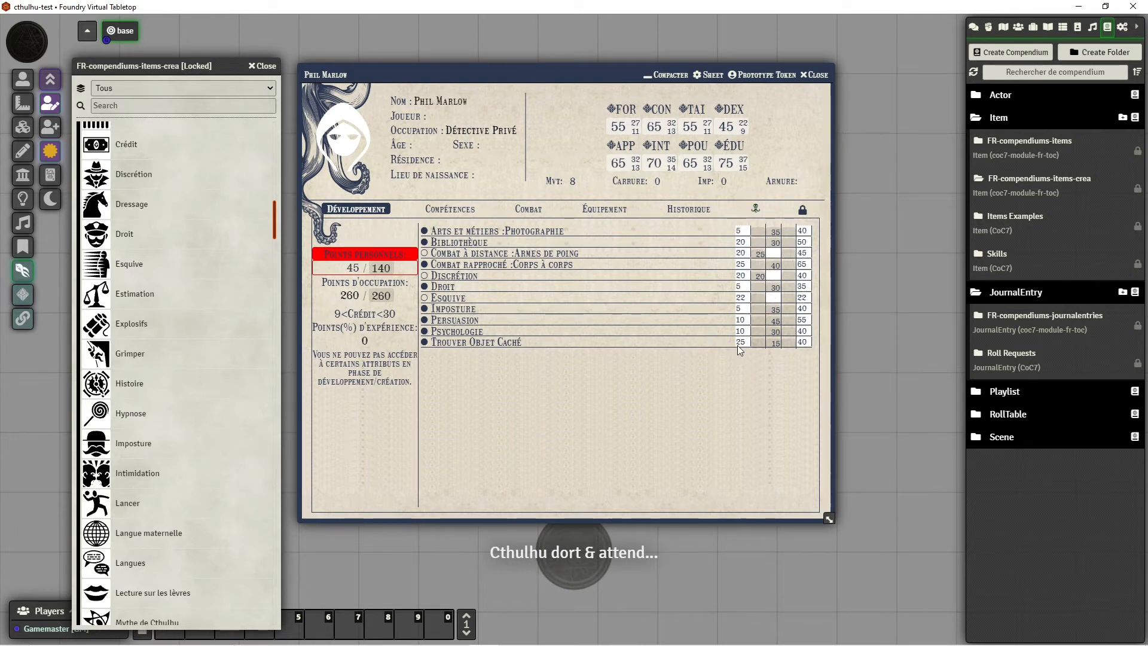
Add the Intimidation skill from the compendium, and assign 30 personal points to it and 20 to Esquive
{"action": "scroll", "coordinate": [150, 388], "scroll_direction": "down", "scroll_amount": 5}
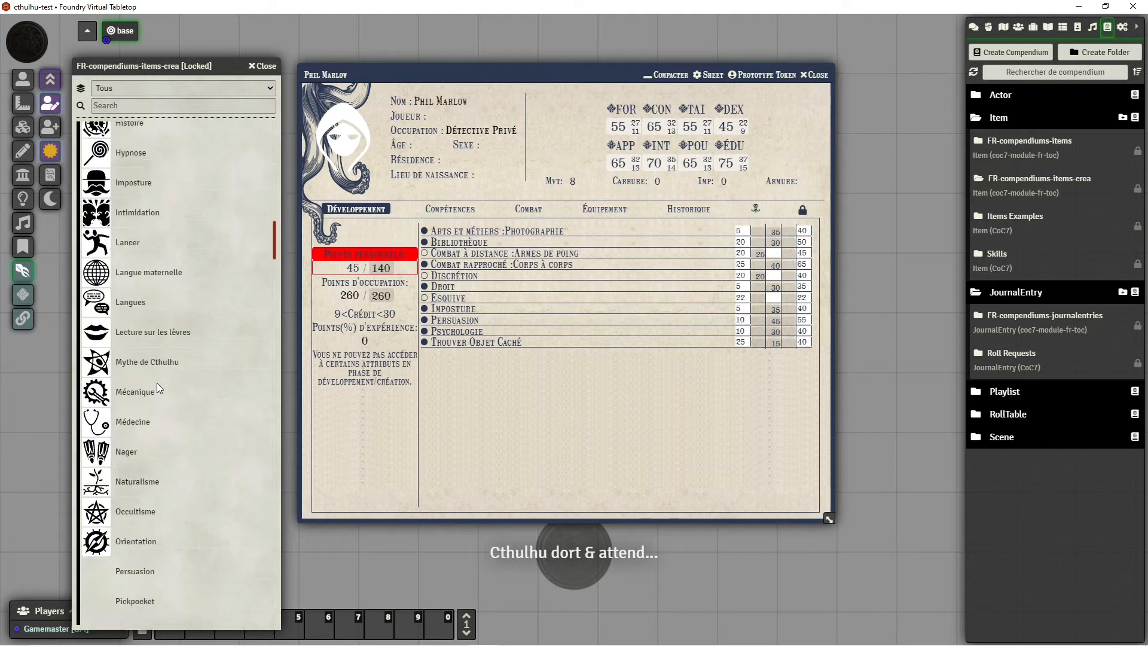
{"action": "left_click_drag", "start_coordinate": [147, 183], "coordinate": [558, 409]}
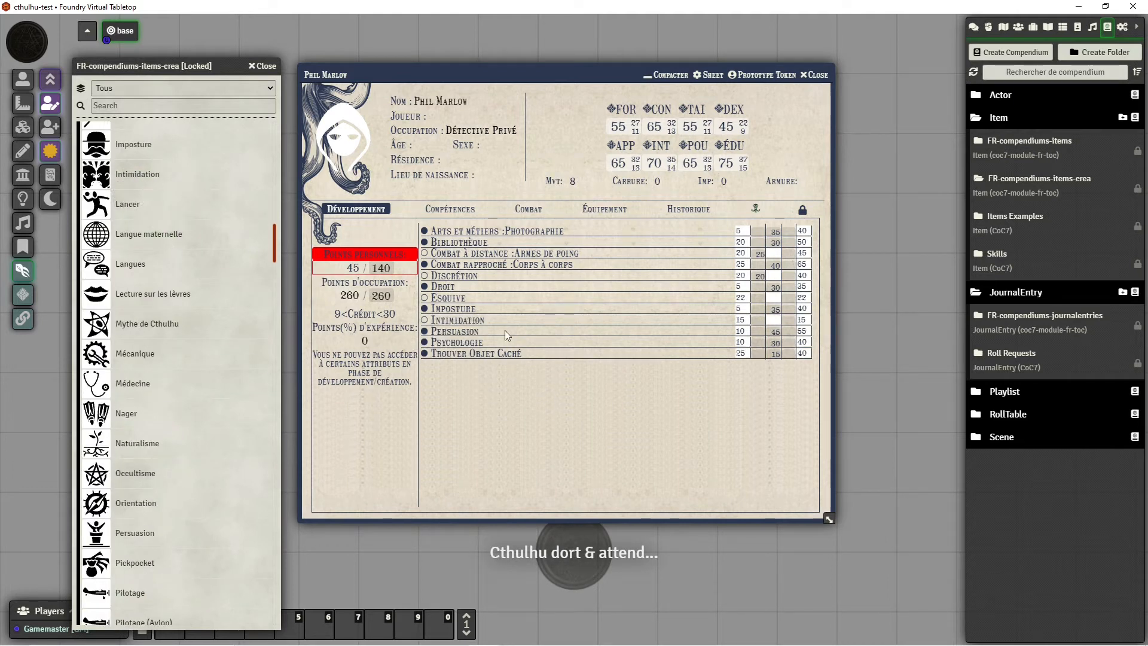
{"action": "type", "text": "30"}
{"action": "left_click", "coordinate": [759, 295]}
{"action": "type", "text": "20"}
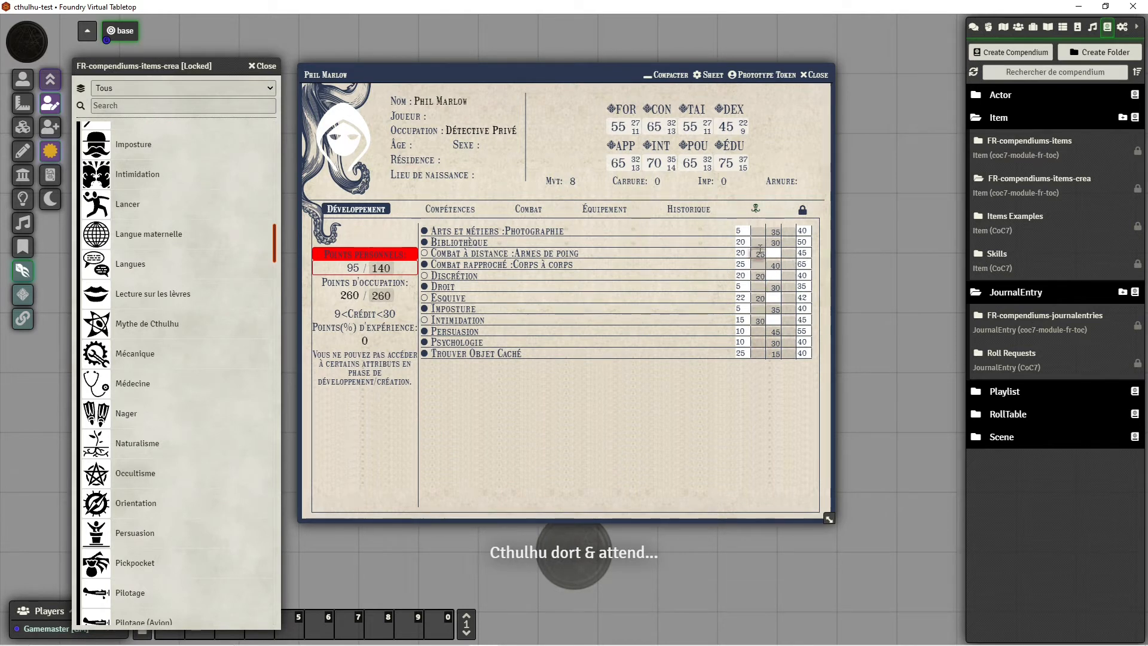
Set the personal points to 40 for Armes de poing, 15 for Trouver Objet Caché and 15 for Psychologie
{"action": "type", "text": "40"}
{"action": "left_click", "coordinate": [758, 321]}
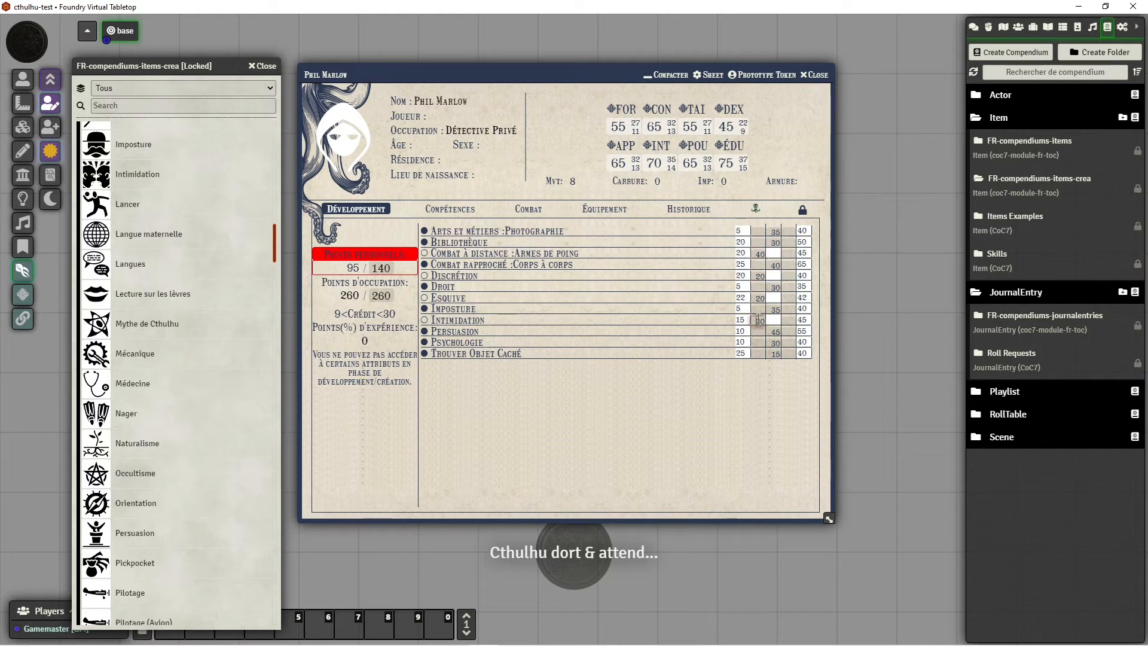
{"action": "left_click", "coordinate": [762, 354]}
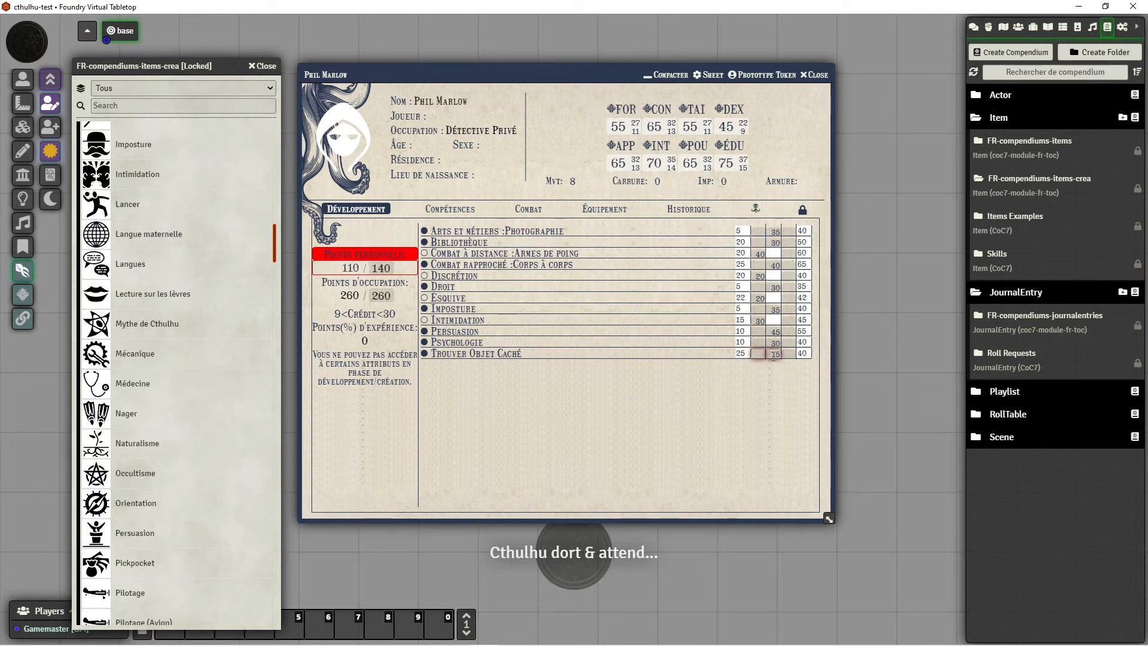
{"action": "type", "text": "15"}
{"action": "left_click", "coordinate": [755, 334]}
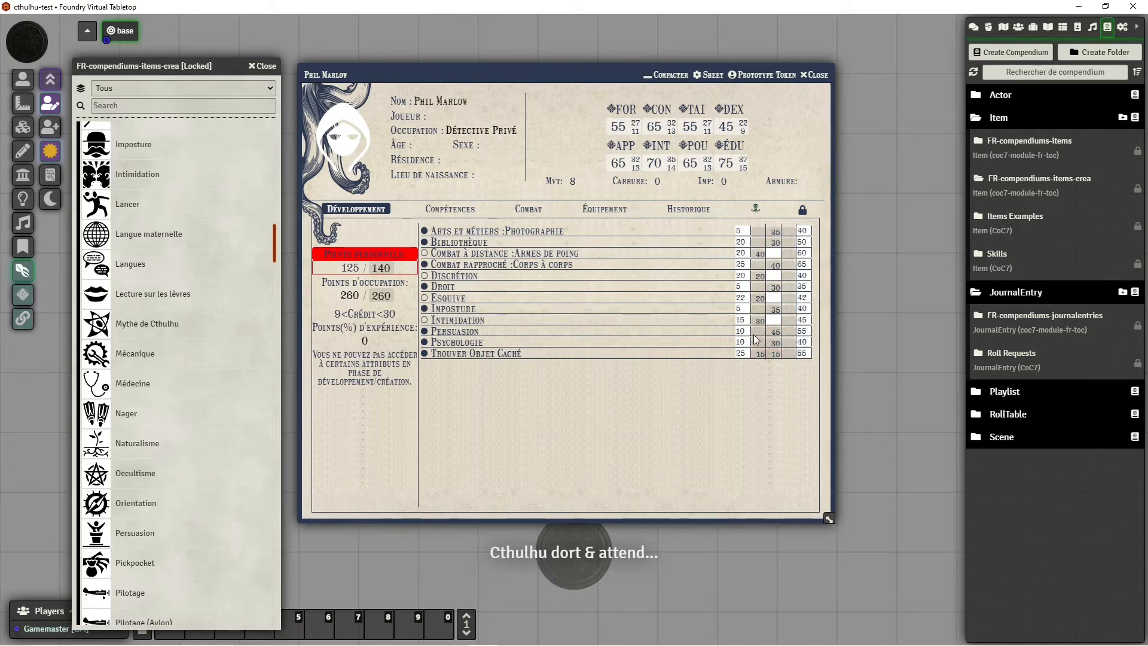
{"action": "left_click", "coordinate": [758, 342]}
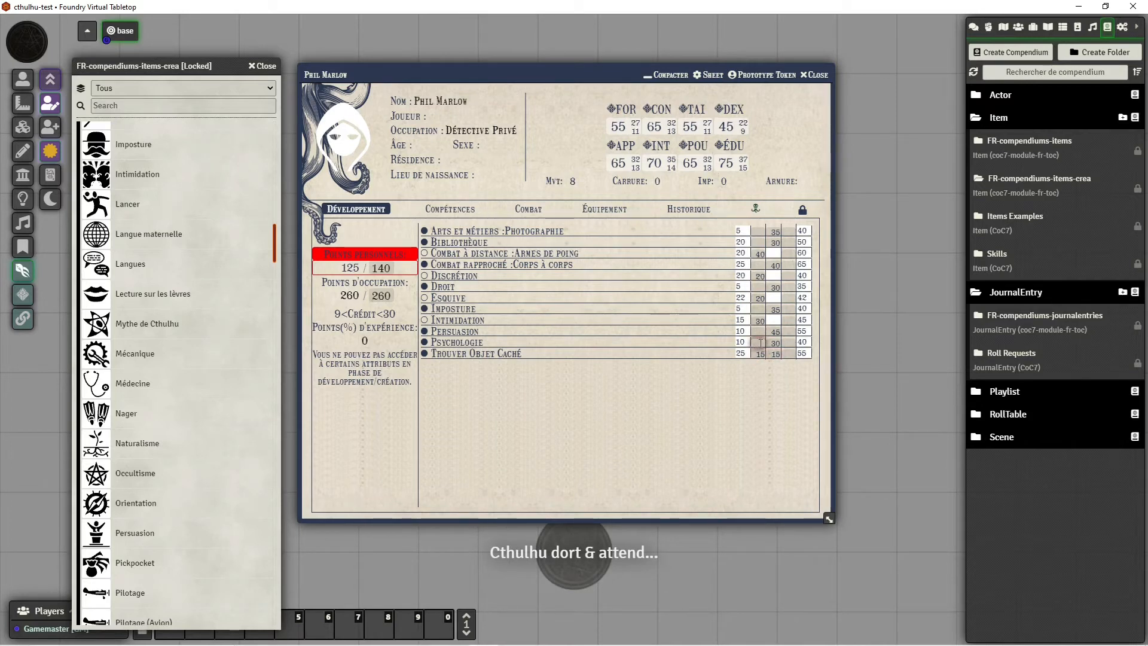
{"action": "type", "text": "15"}
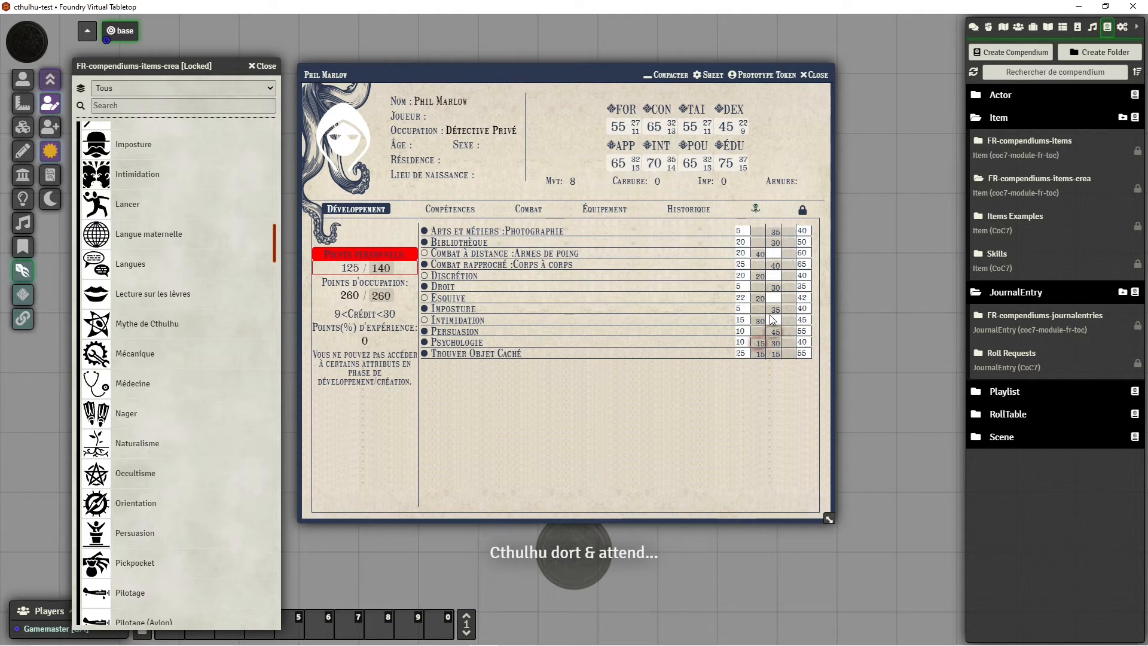
{"action": "left_click", "coordinate": [671, 272]}
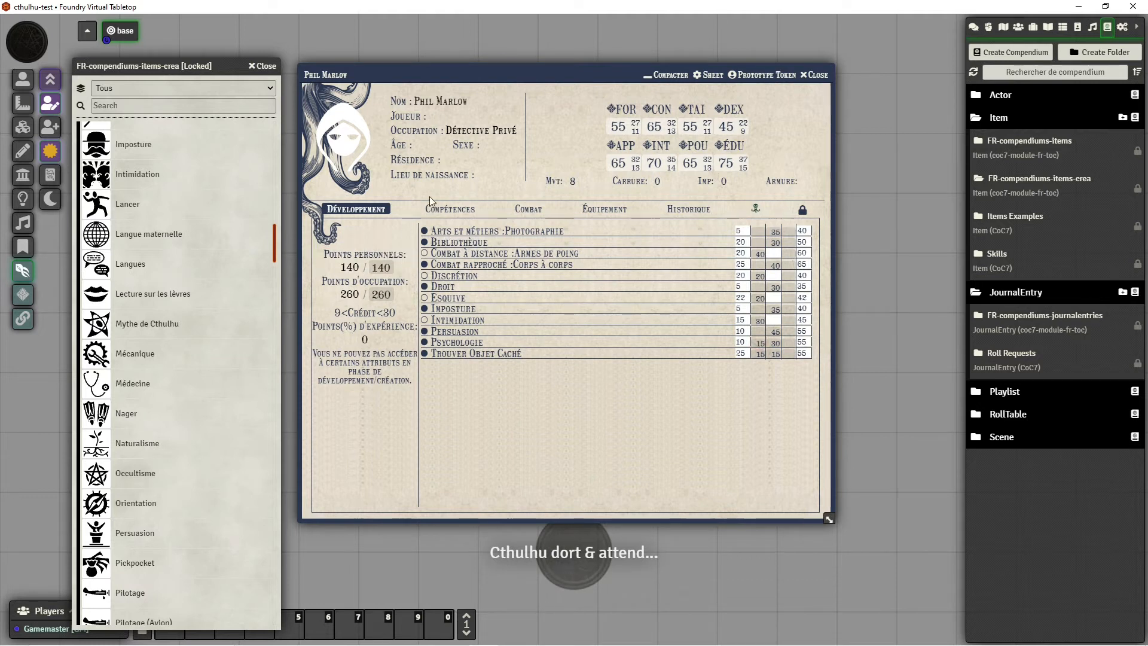
Review the sheet's Compétences and Combat sections, then close the skills compendium
{"action": "left_click", "coordinate": [461, 211]}
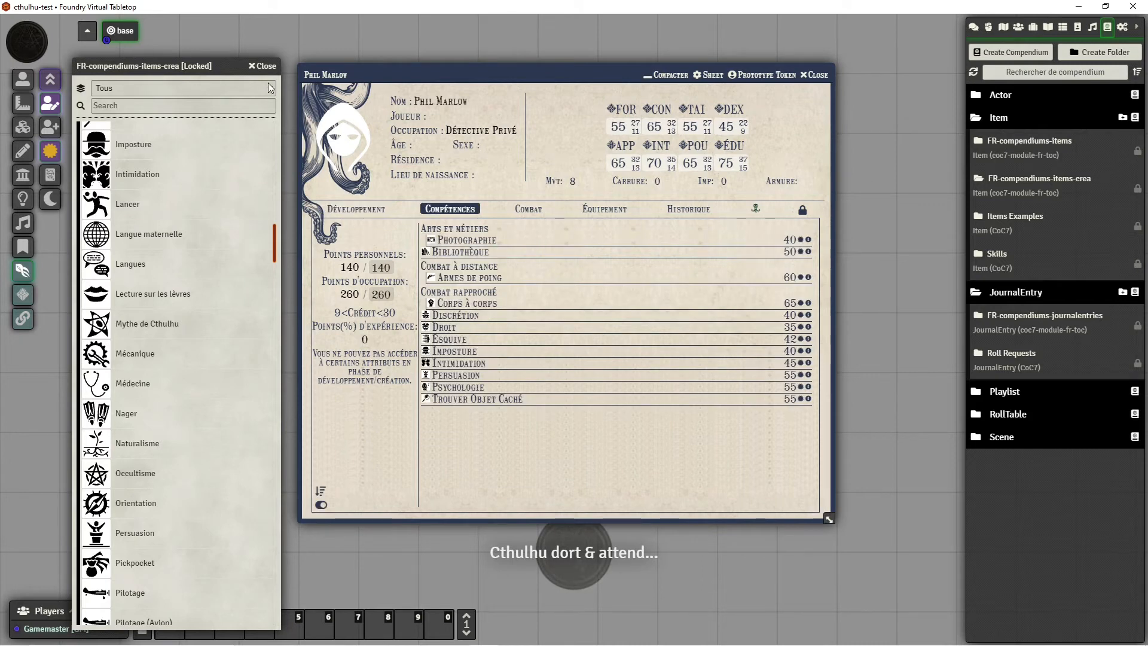
{"action": "left_click", "coordinate": [543, 214]}
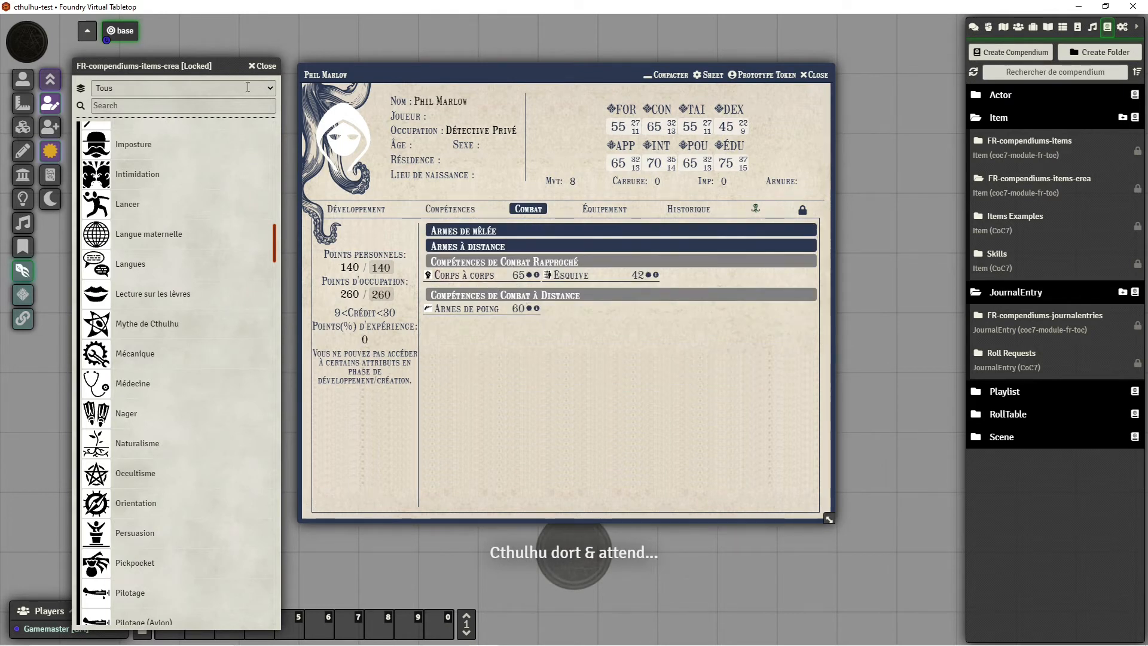
{"action": "left_click", "coordinate": [263, 66]}
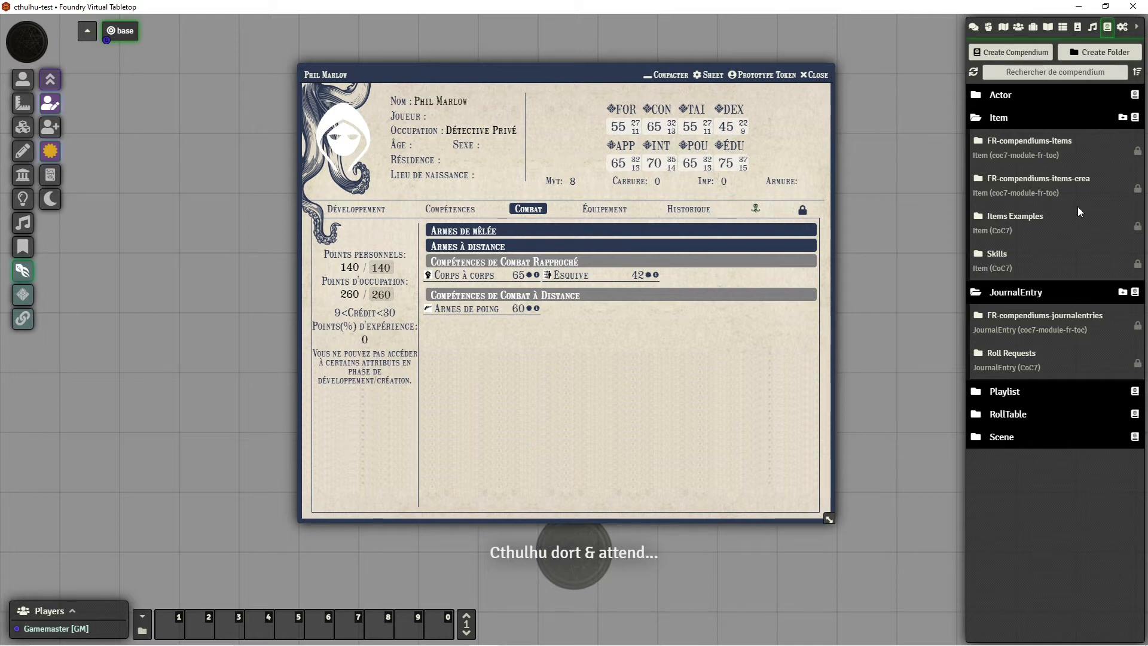
{"action": "left_click", "coordinate": [1026, 183]}
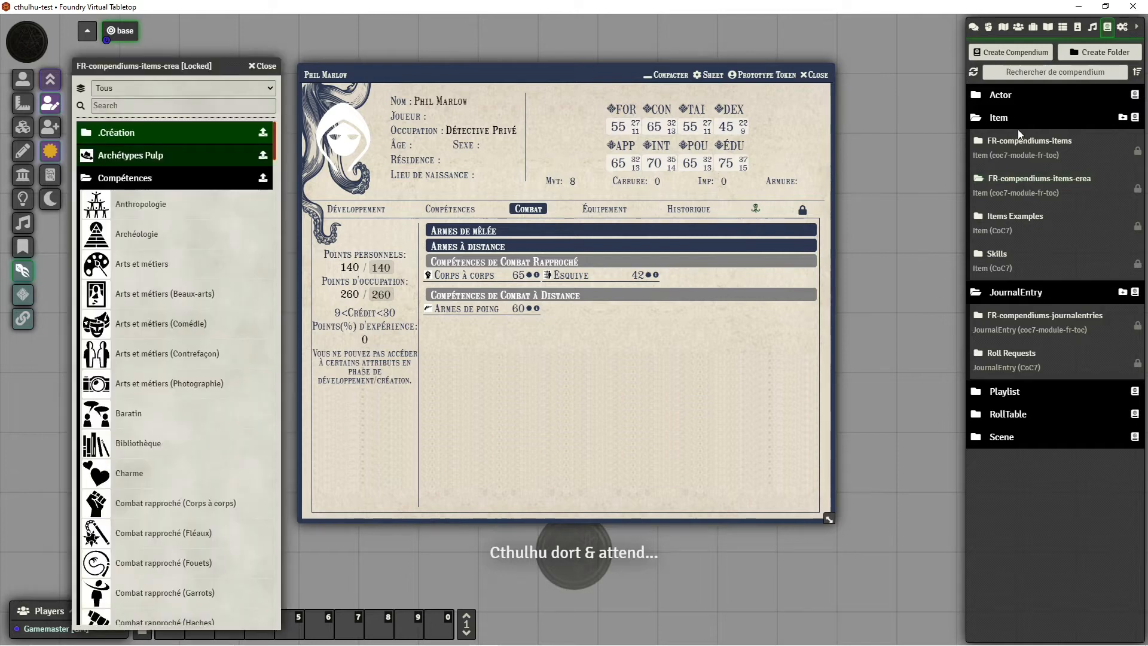
{"action": "left_click", "coordinate": [106, 180]}
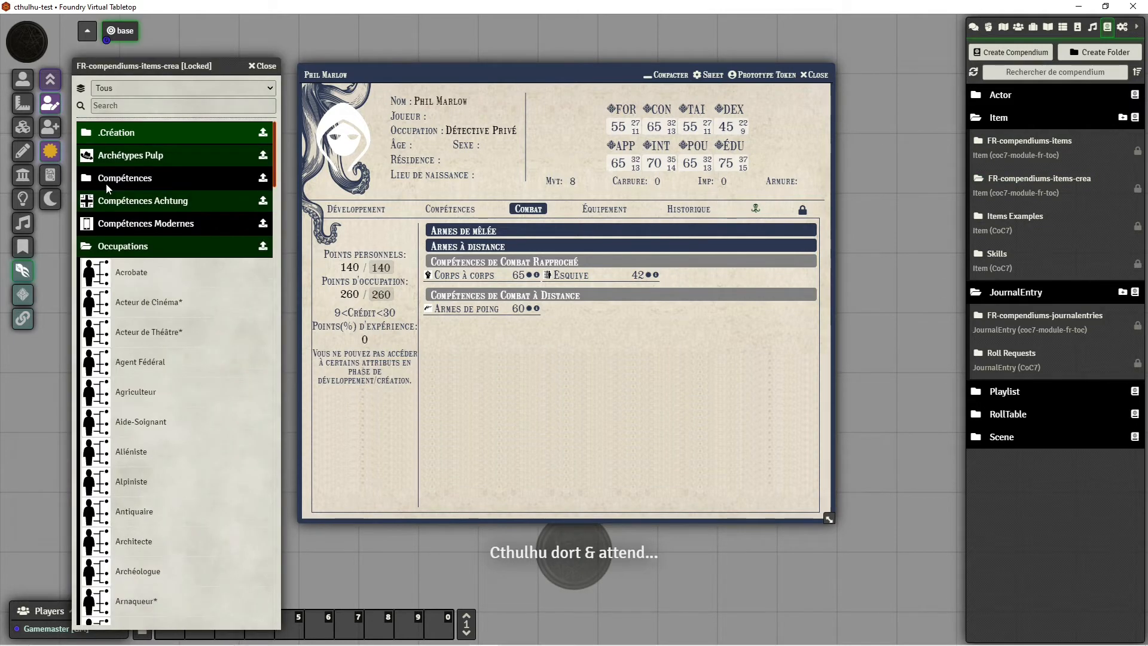
{"action": "left_click", "coordinate": [117, 246]}
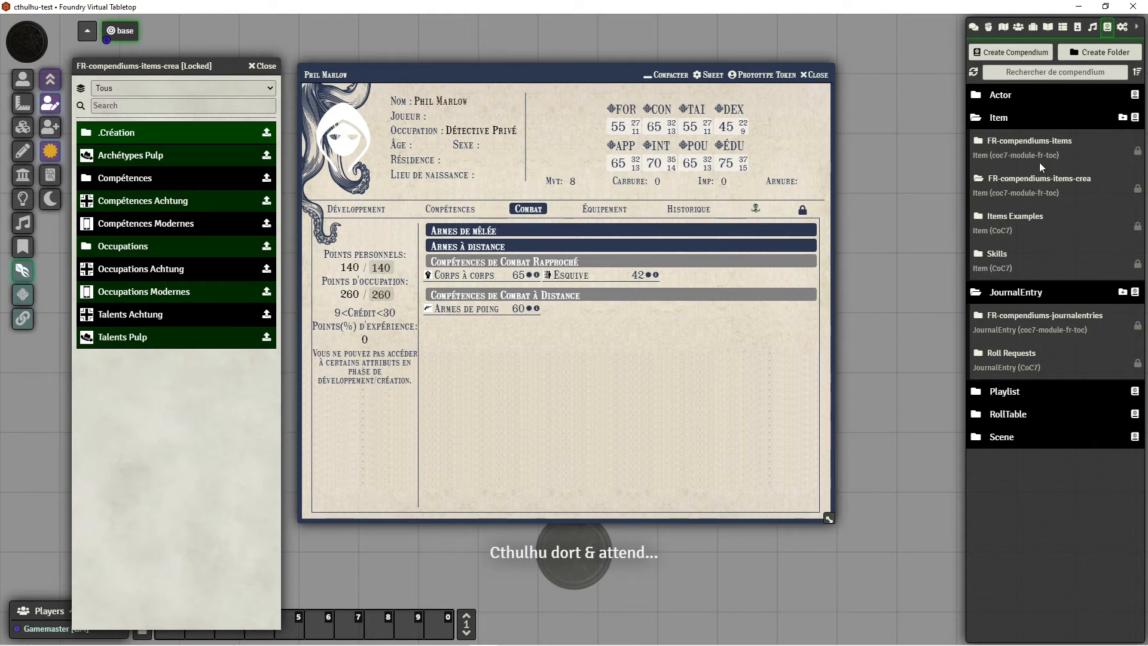
Add the Automatique cal. 38 from the Armes de poing folder of FR-compendiums-items to the investigator, expand its details and close the compendium
{"action": "left_click", "coordinate": [1048, 143]}
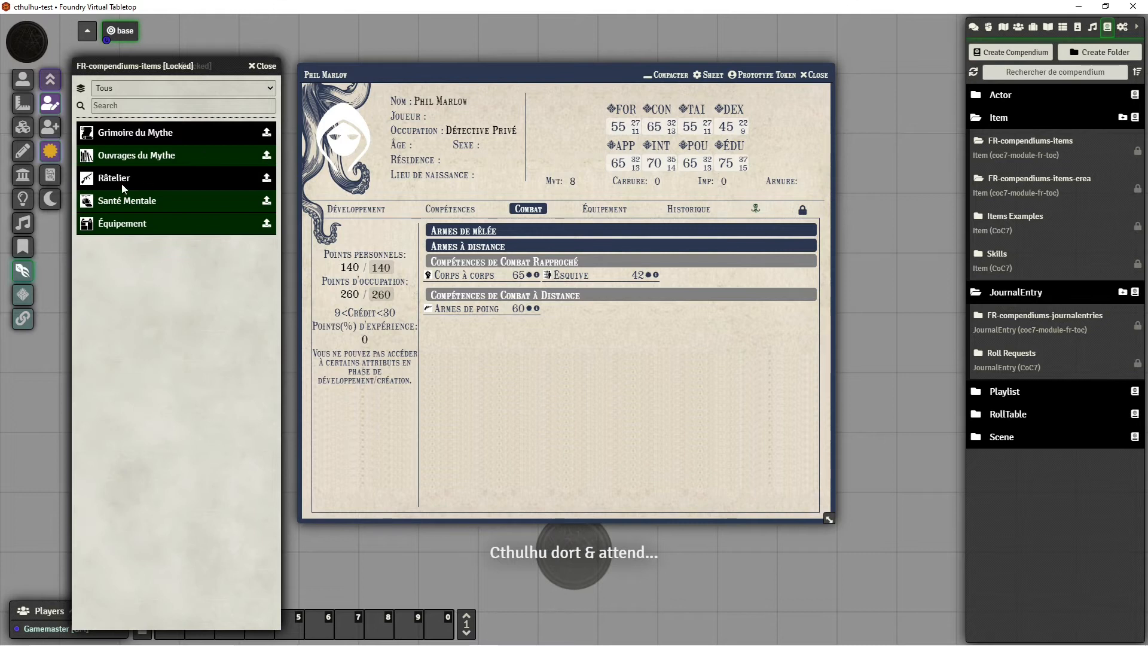
{"action": "left_click", "coordinate": [120, 180]}
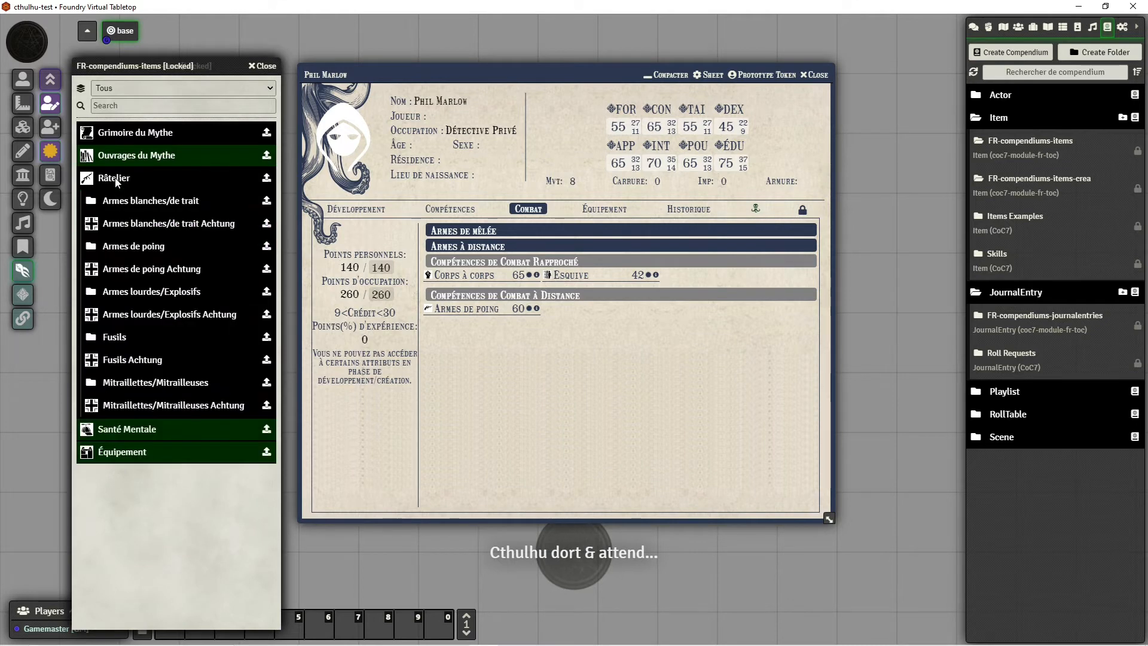
{"action": "left_click", "coordinate": [119, 248]}
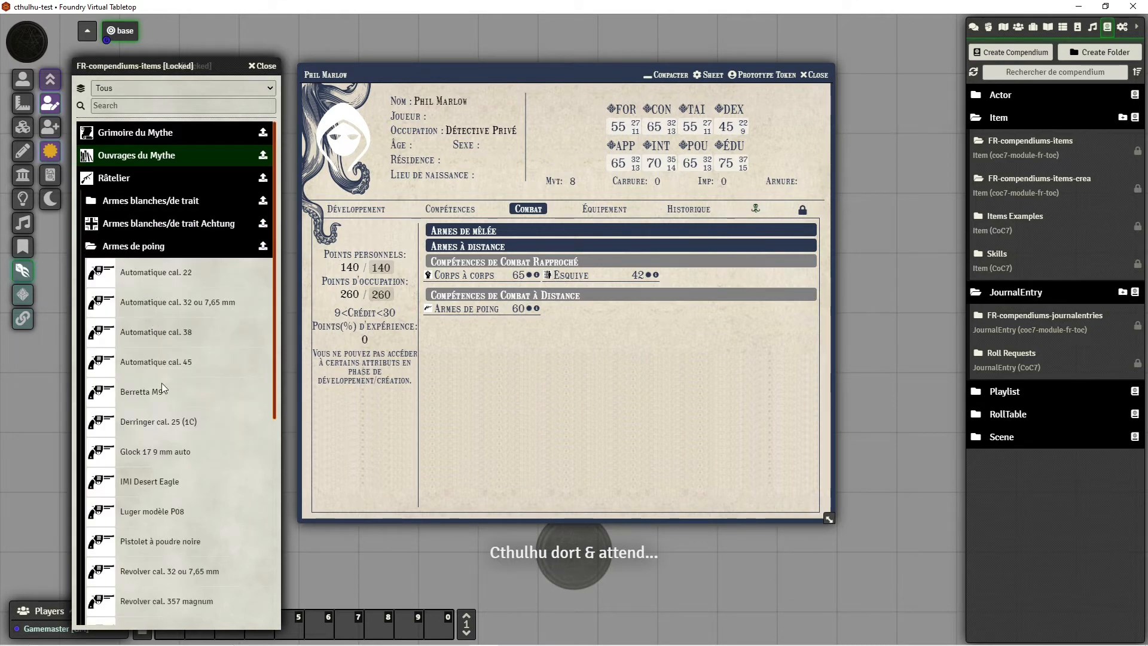
{"action": "left_click_drag", "start_coordinate": [153, 332], "coordinate": [584, 354]}
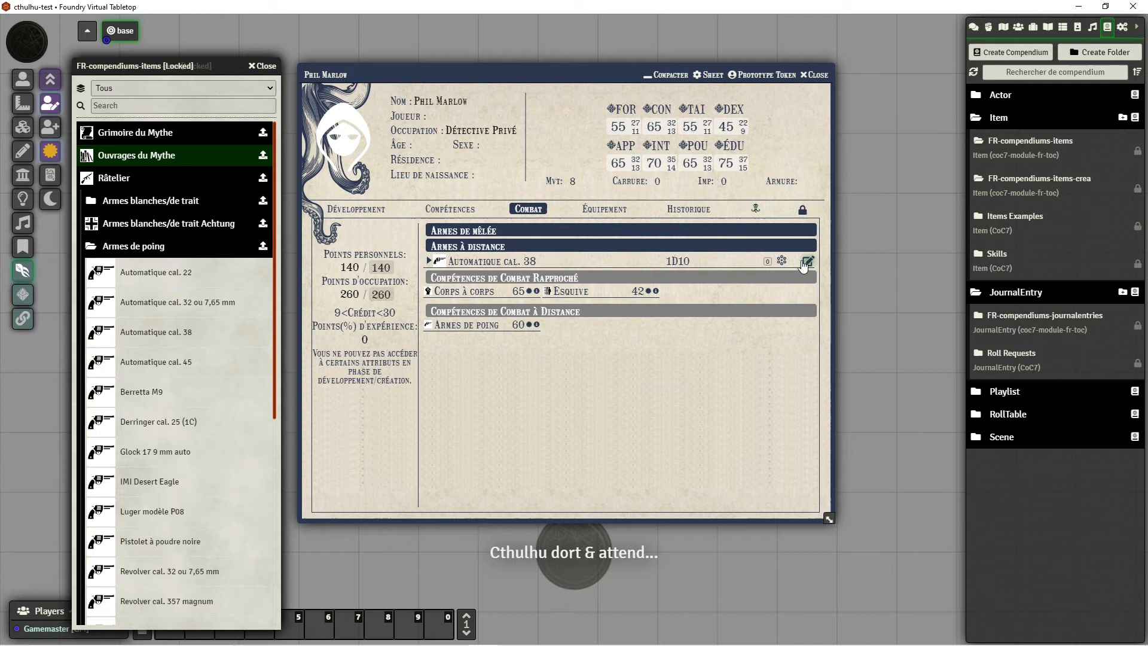
{"action": "left_click", "coordinate": [428, 261]}
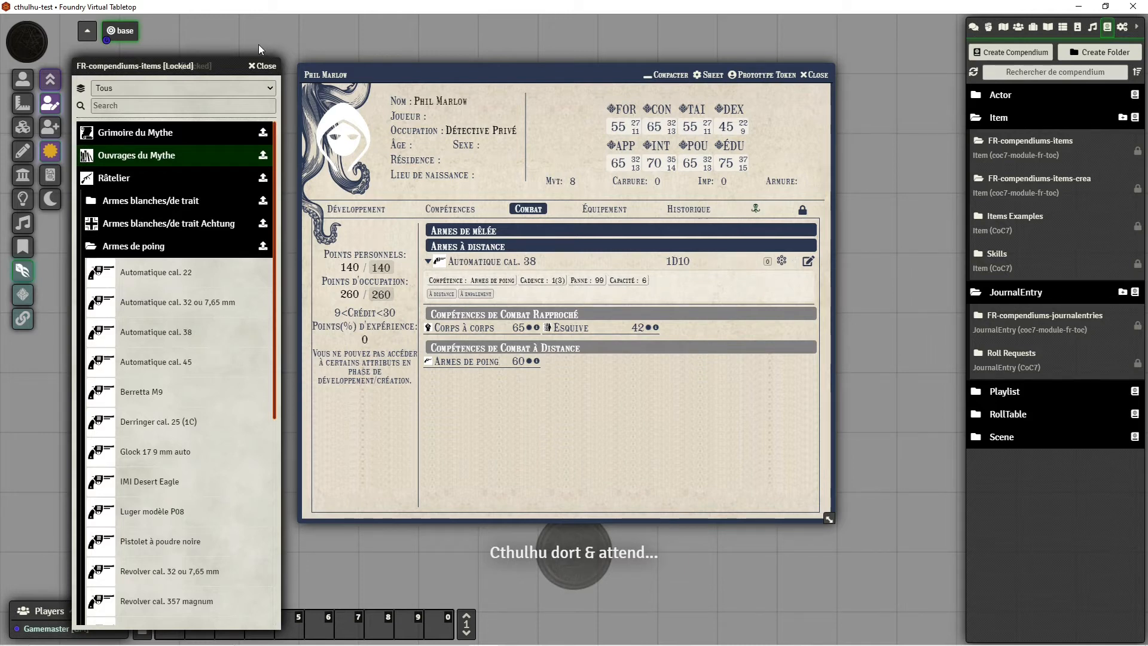
{"action": "left_click", "coordinate": [263, 66]}
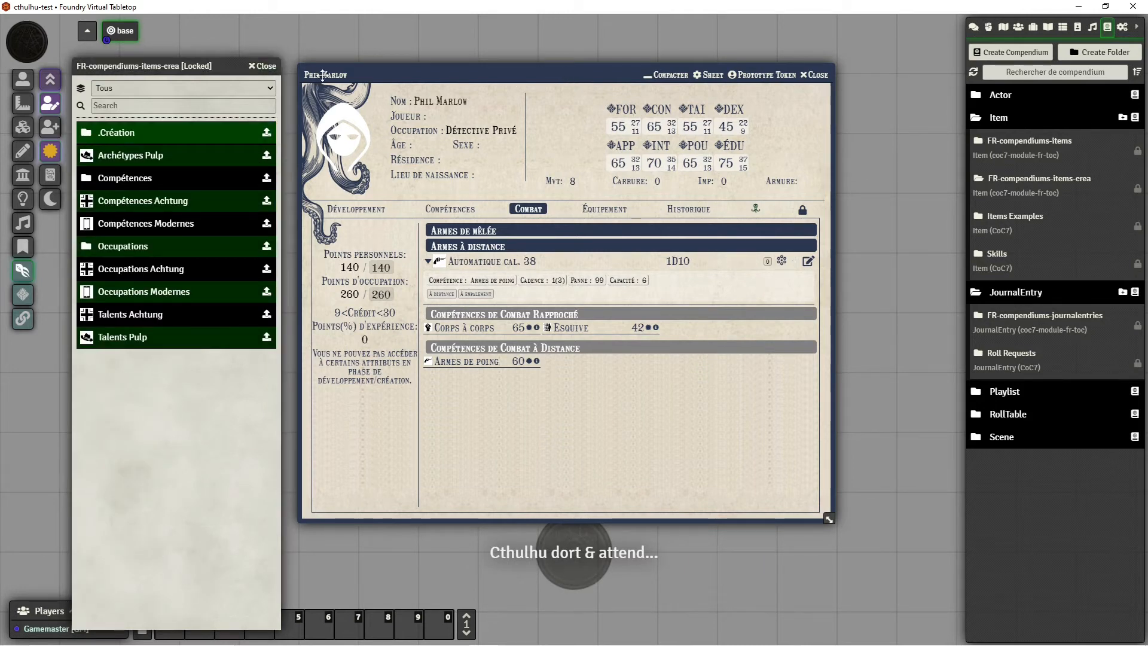
Review the Équipement and Historique sections of the investigator's sheet
{"action": "left_click", "coordinate": [605, 209]}
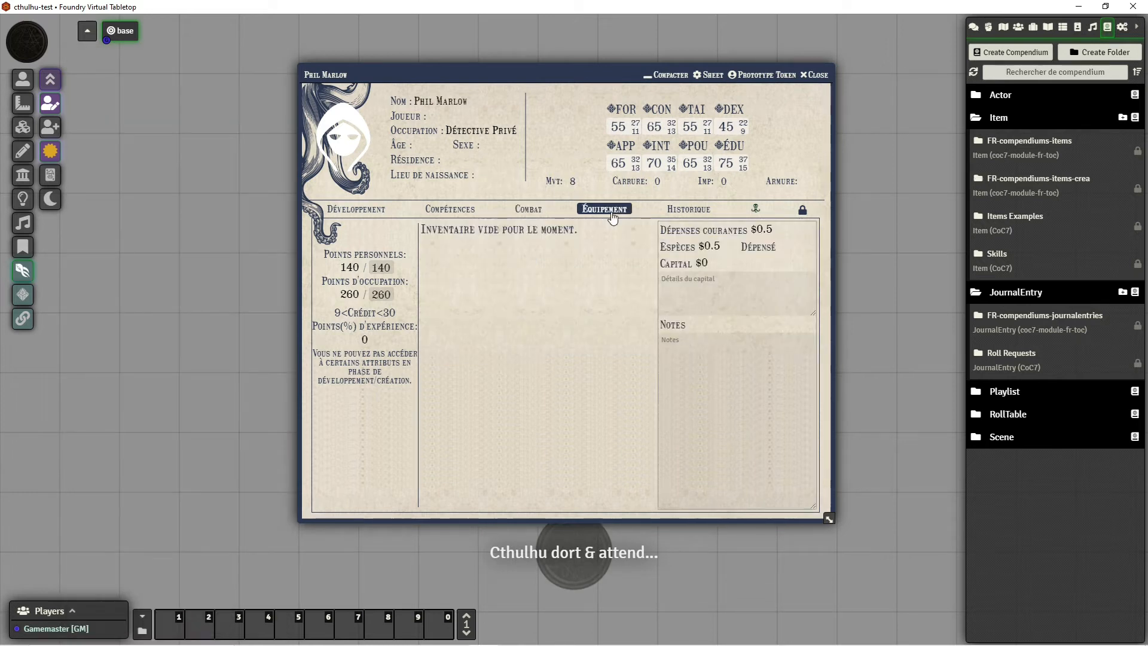
{"action": "left_click", "coordinate": [688, 209]}
{"action": "left_click", "coordinate": [358, 211]}
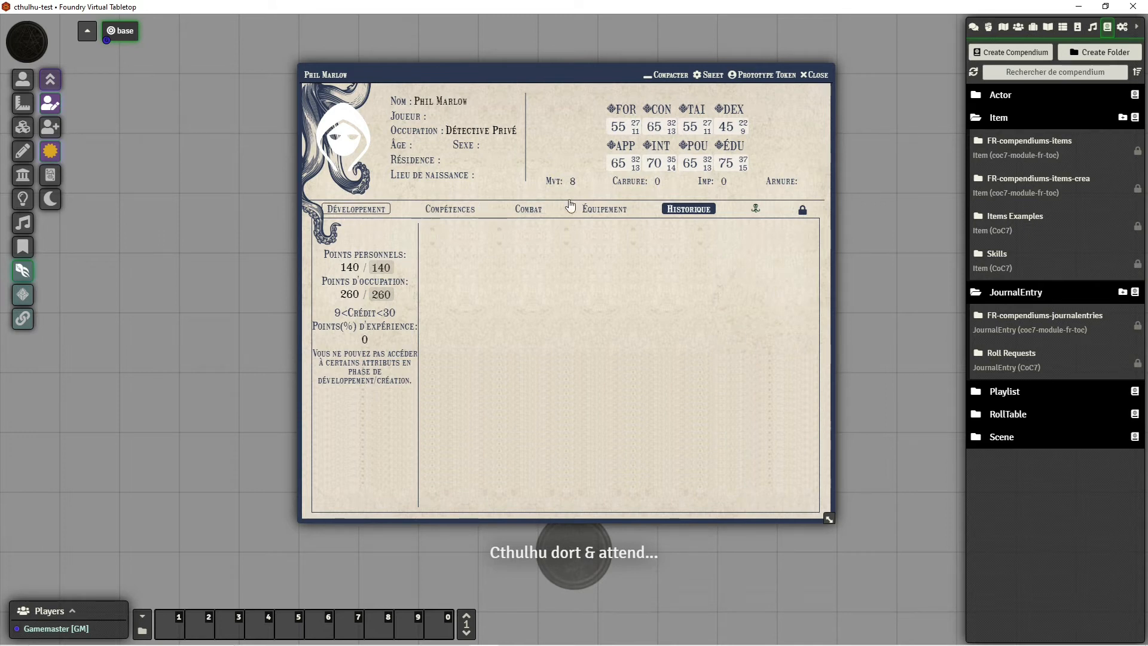
Close the investigator's sheet, turn off character creation mode and reopen the sheet from the actors list
{"action": "left_click", "coordinate": [816, 75]}
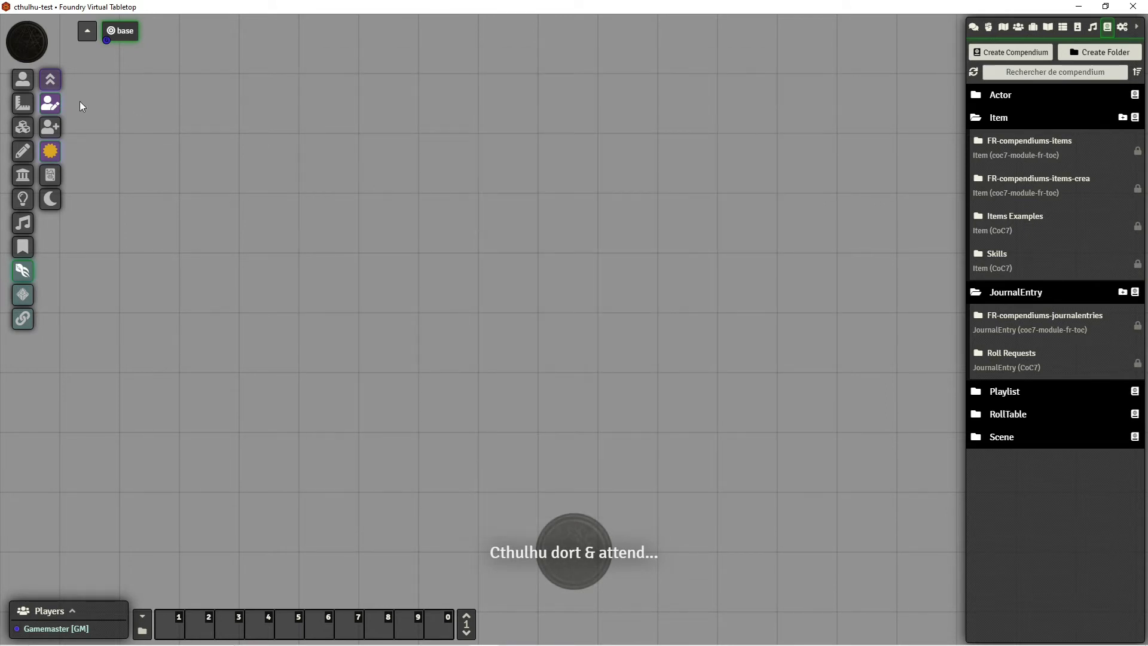
{"action": "left_click", "coordinate": [52, 105]}
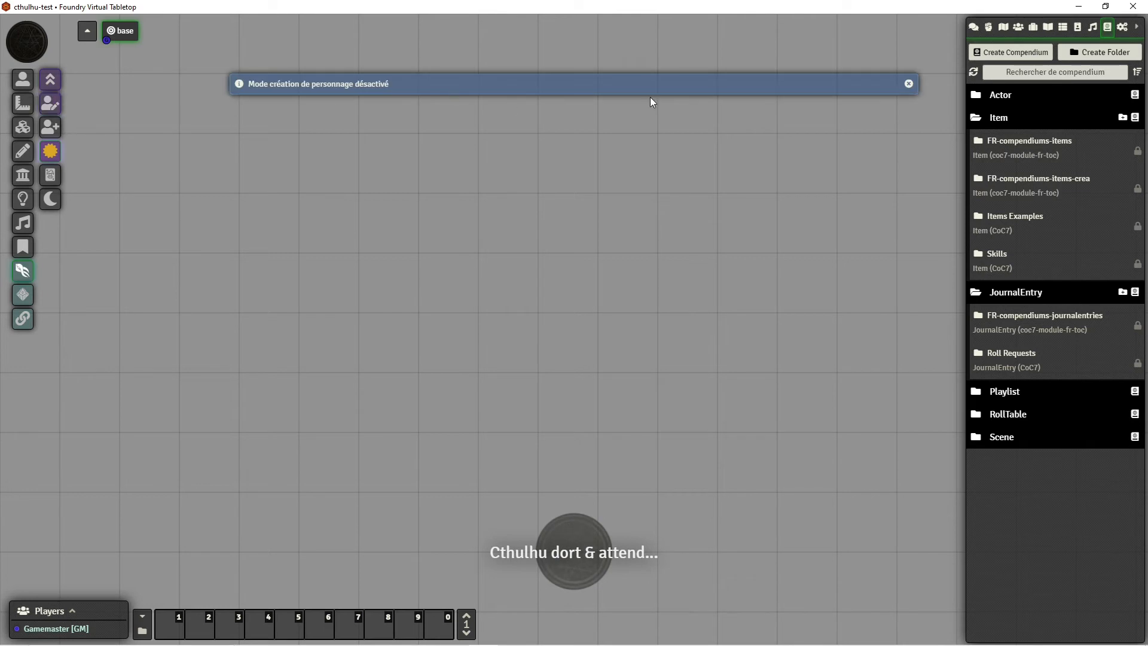
{"action": "left_click", "coordinate": [1018, 27]}
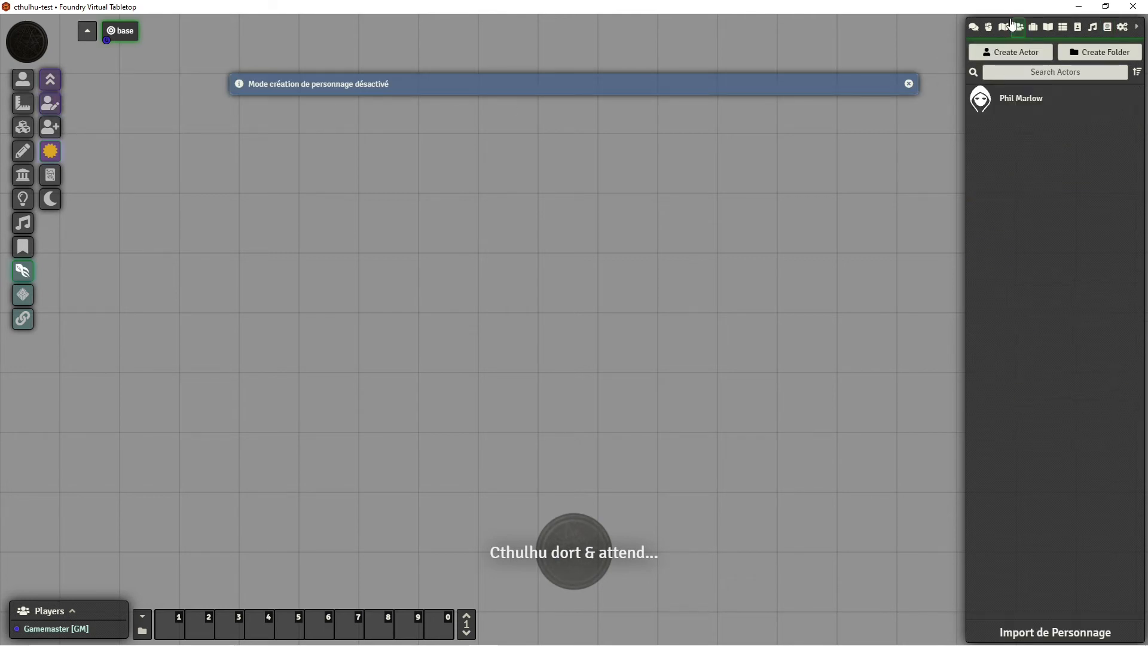
{"action": "left_click", "coordinate": [1024, 101]}
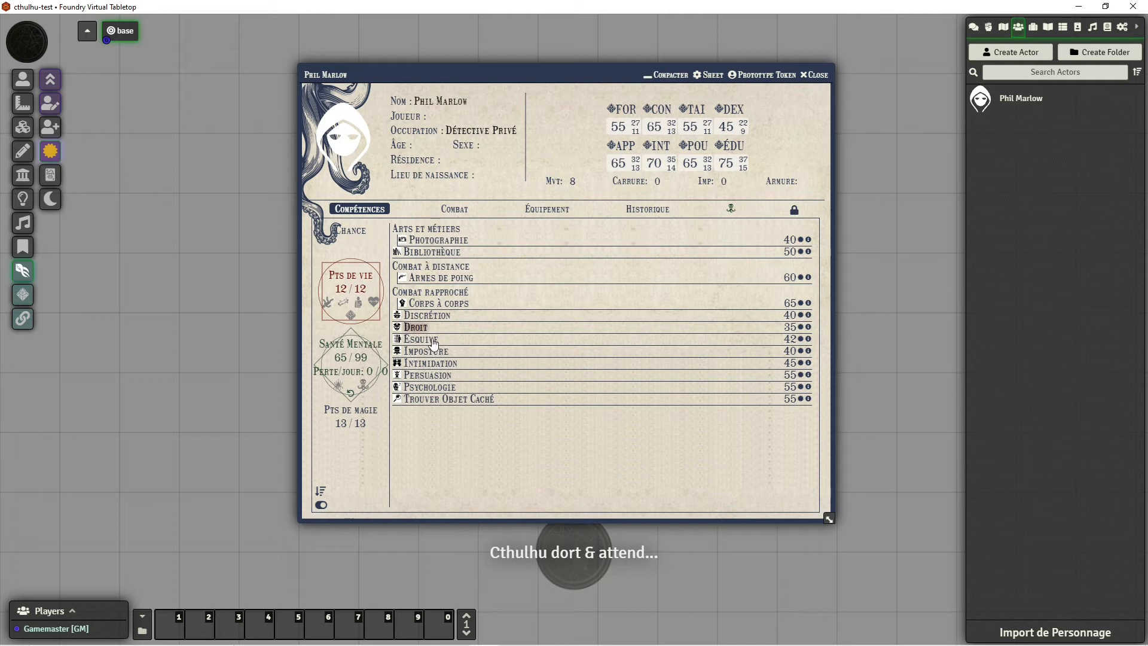
Roll a Discrétion test at Ordinaire difficulty from the investigator's sheet and check its result in the chat log
{"action": "left_click", "coordinate": [425, 317]}
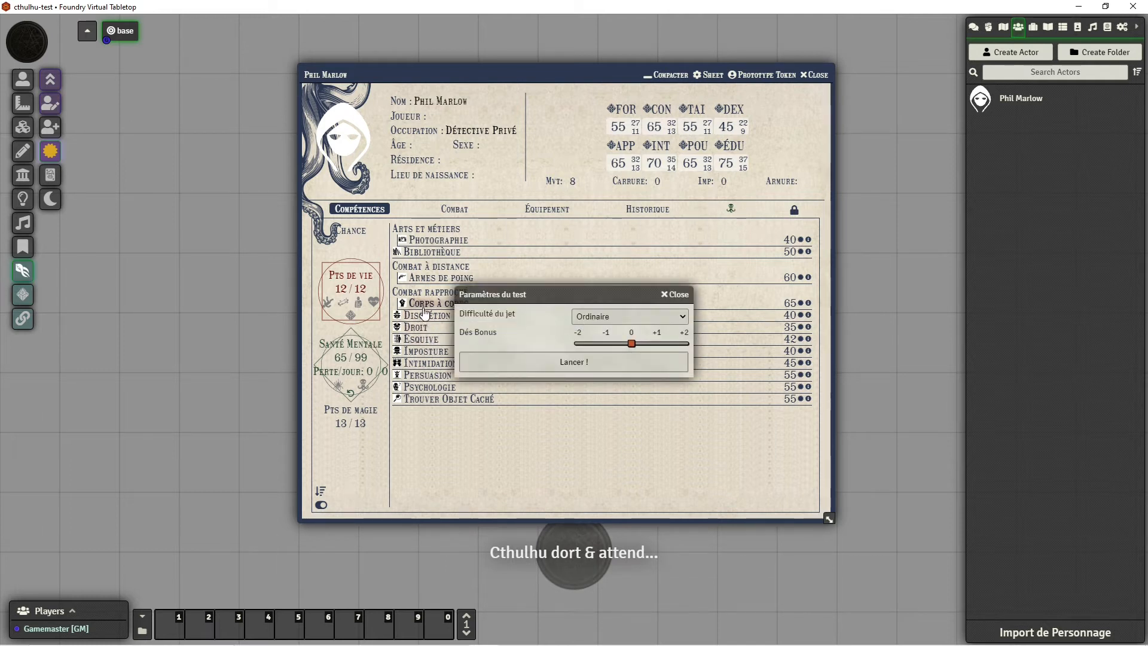
{"action": "left_click_drag", "start_coordinate": [661, 347], "coordinate": [575, 346]}
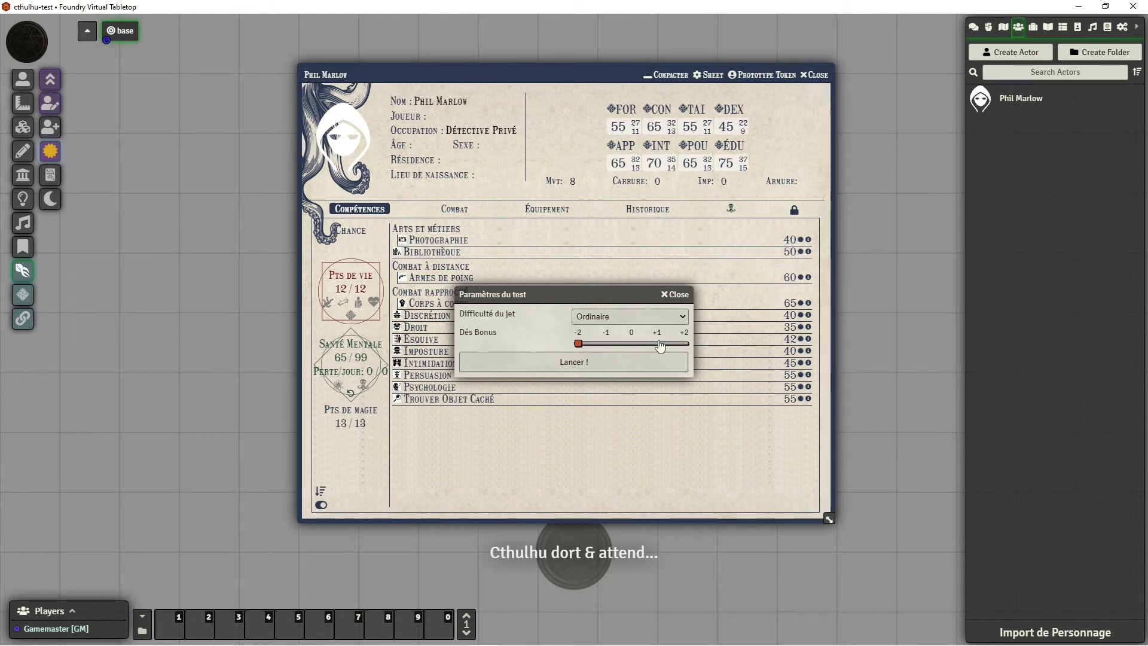
{"action": "left_click", "coordinate": [611, 362]}
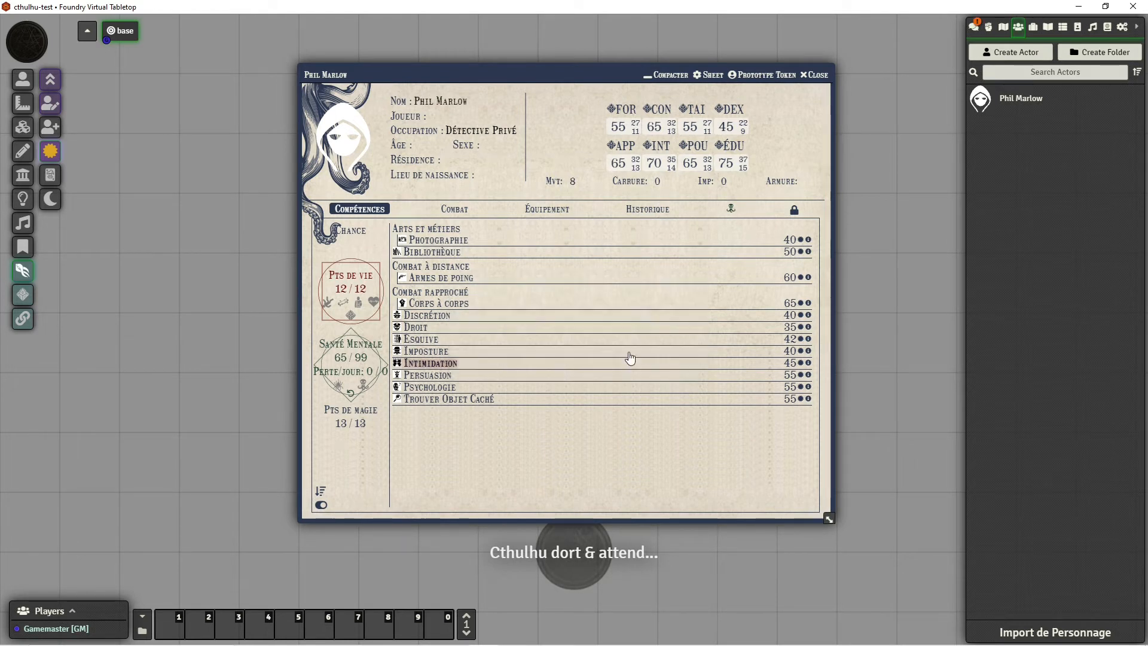
{"action": "left_click", "coordinate": [976, 27]}
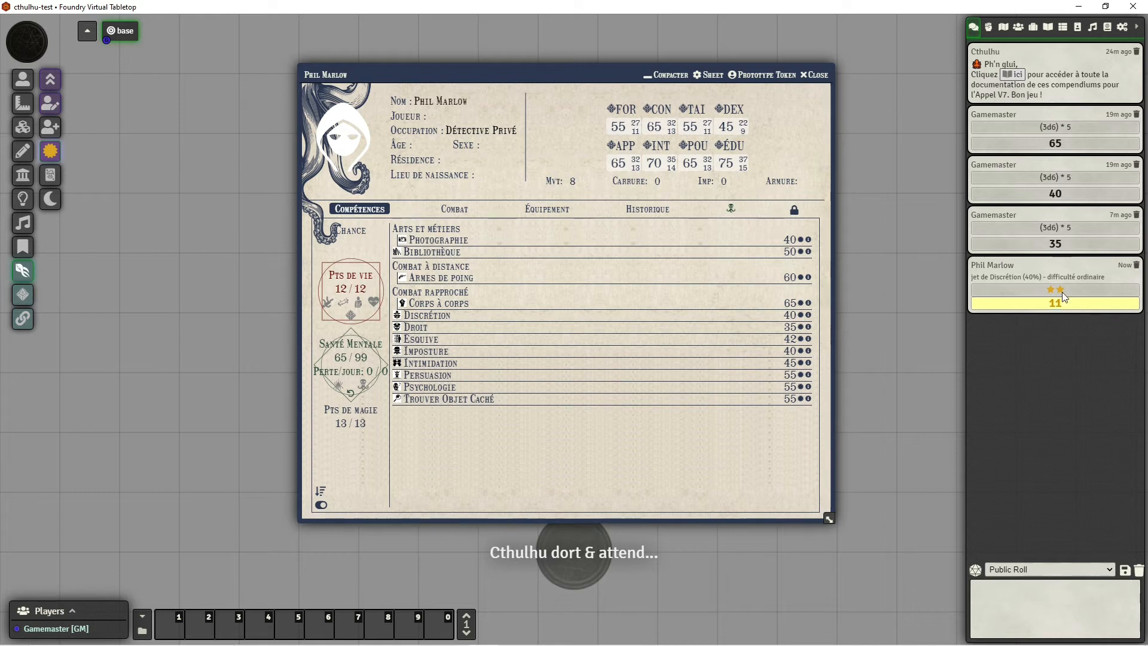
{"action": "mouse_move", "coordinate": [1062, 292]}
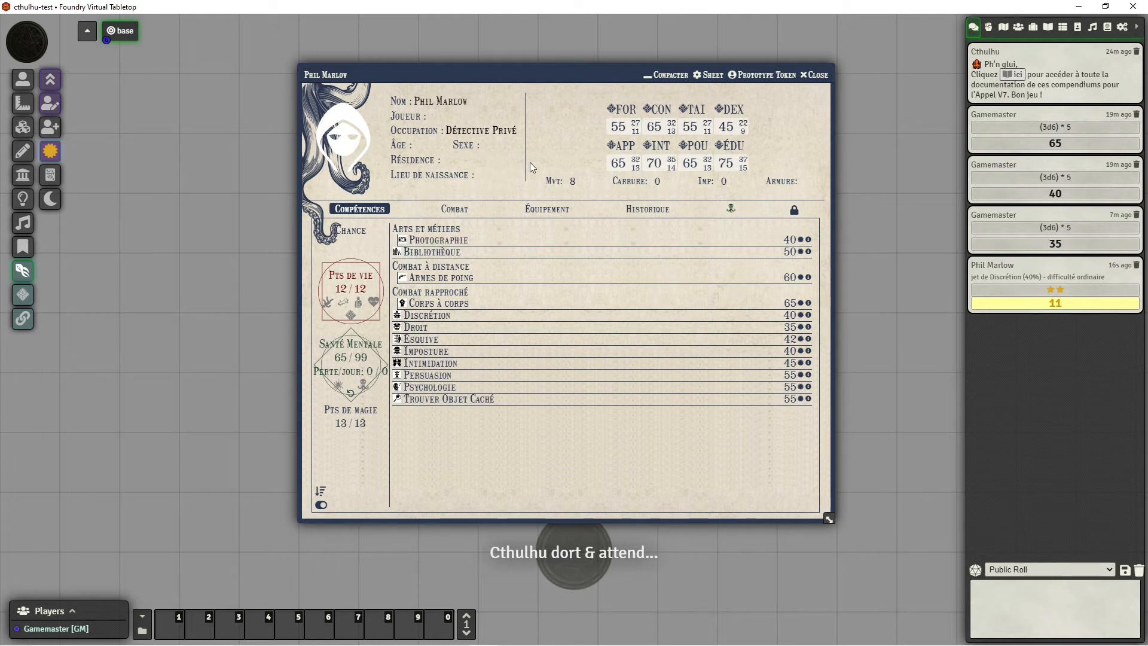
Set the investigator's Chance to 45
{"action": "left_click", "coordinate": [355, 242]}
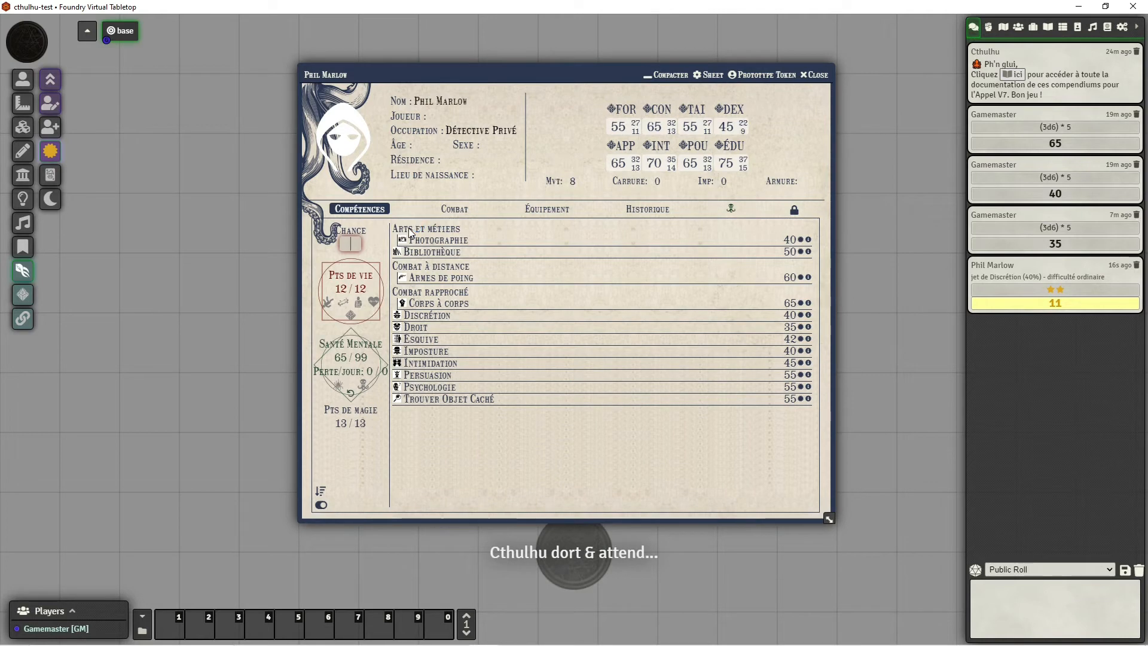
{"action": "type", "text": "45"}
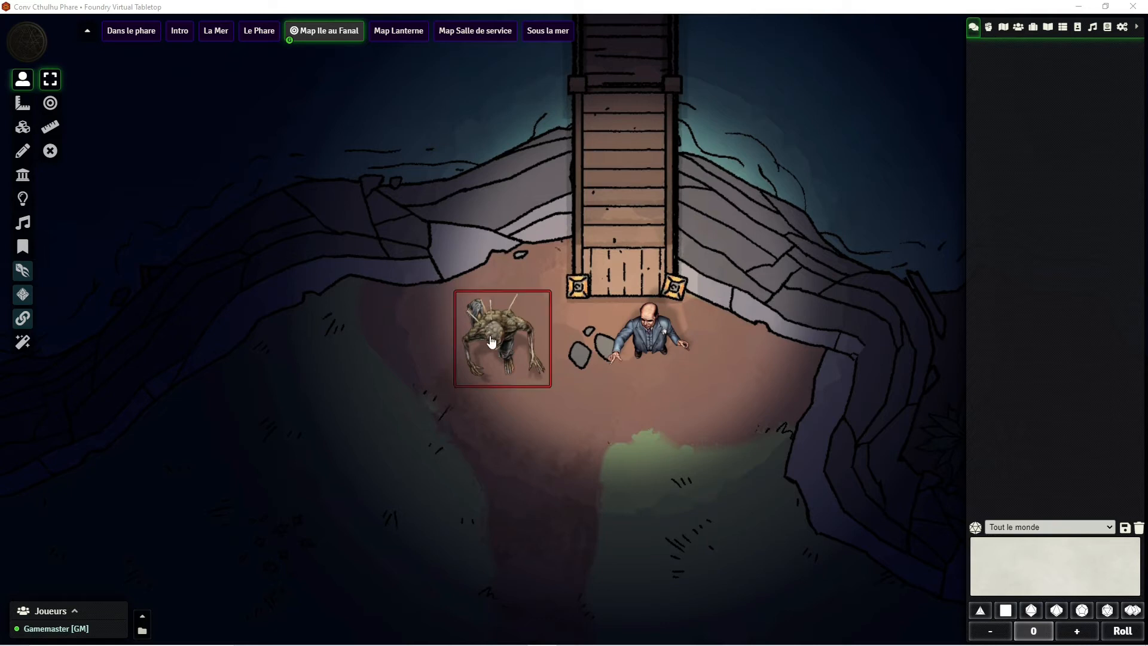
Examine the character sheets of the investigator and Progéniture tokens on the Map Ile au Fanal scene, closing each one
{"action": "double_click", "coordinate": [646, 342]}
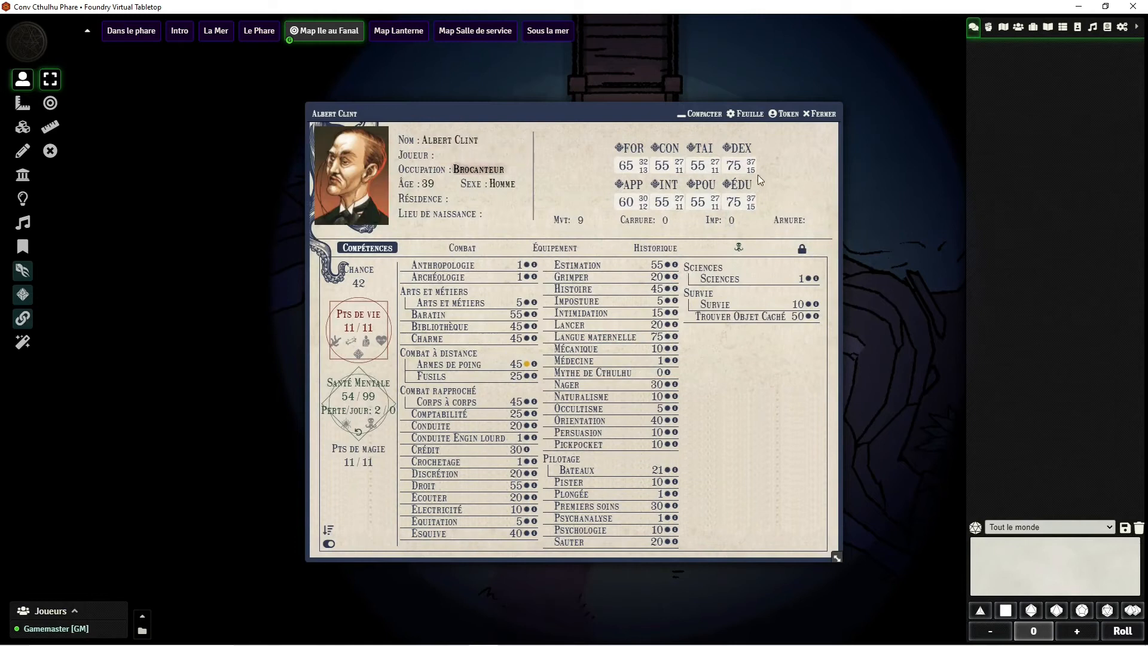
{"action": "left_click", "coordinate": [823, 114]}
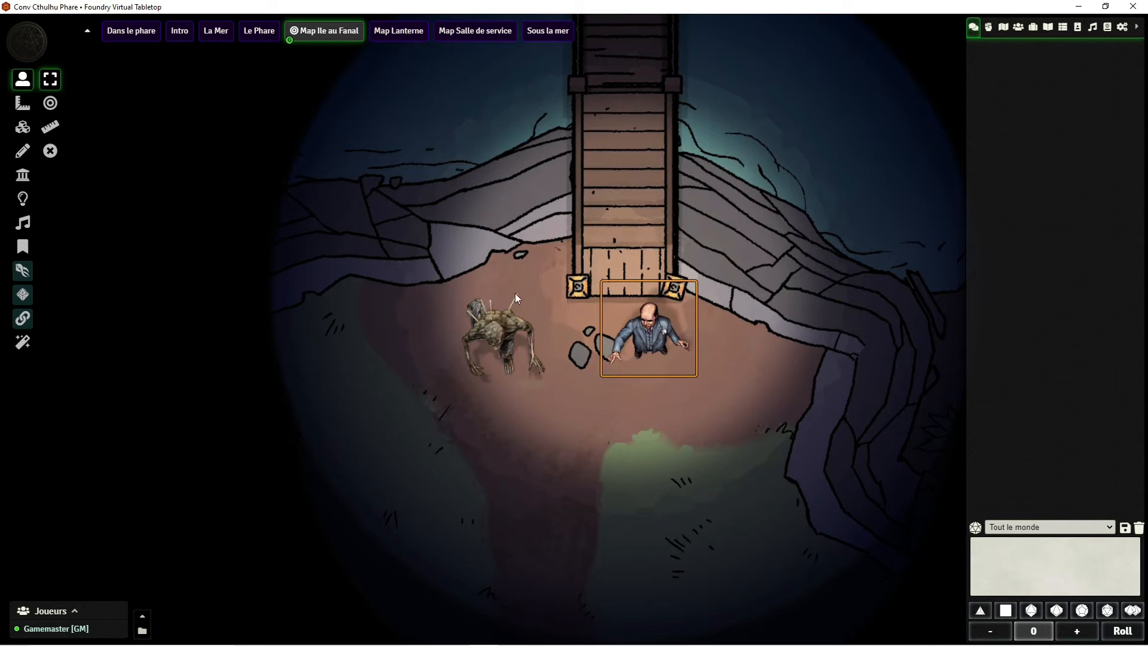
{"action": "double_click", "coordinate": [490, 337]}
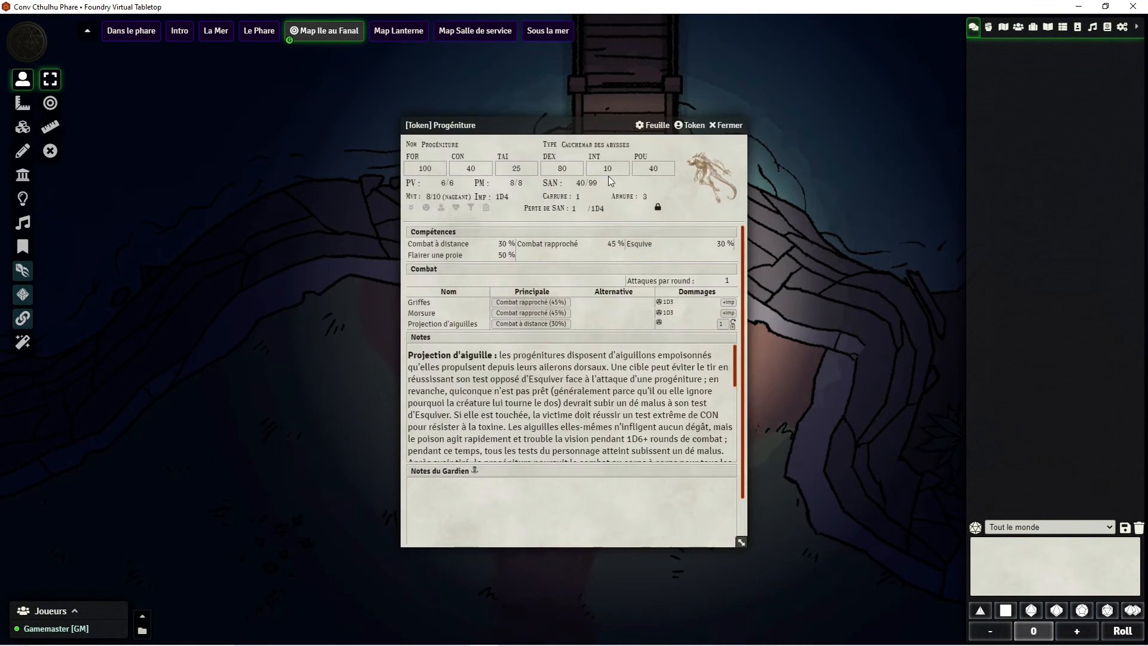
{"action": "left_click", "coordinate": [729, 125]}
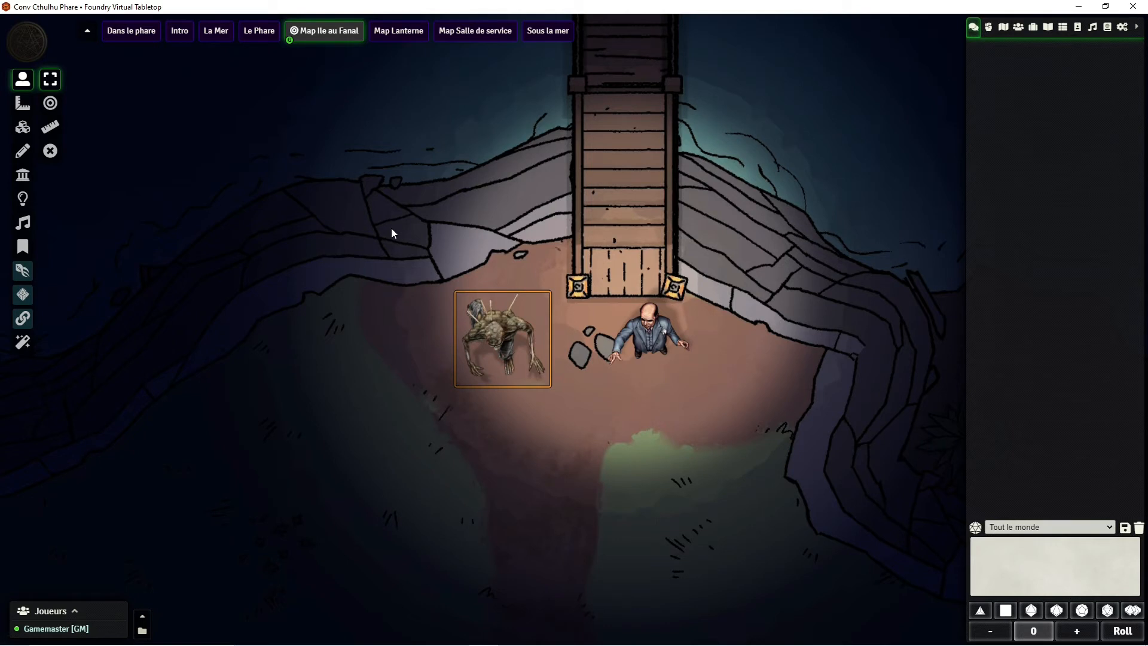
Add both the Progéniture and investigator tokens to a combat encounter and roll initiative for all combatants
{"action": "left_click_drag", "start_coordinate": [434, 310], "coordinate": [806, 425]}
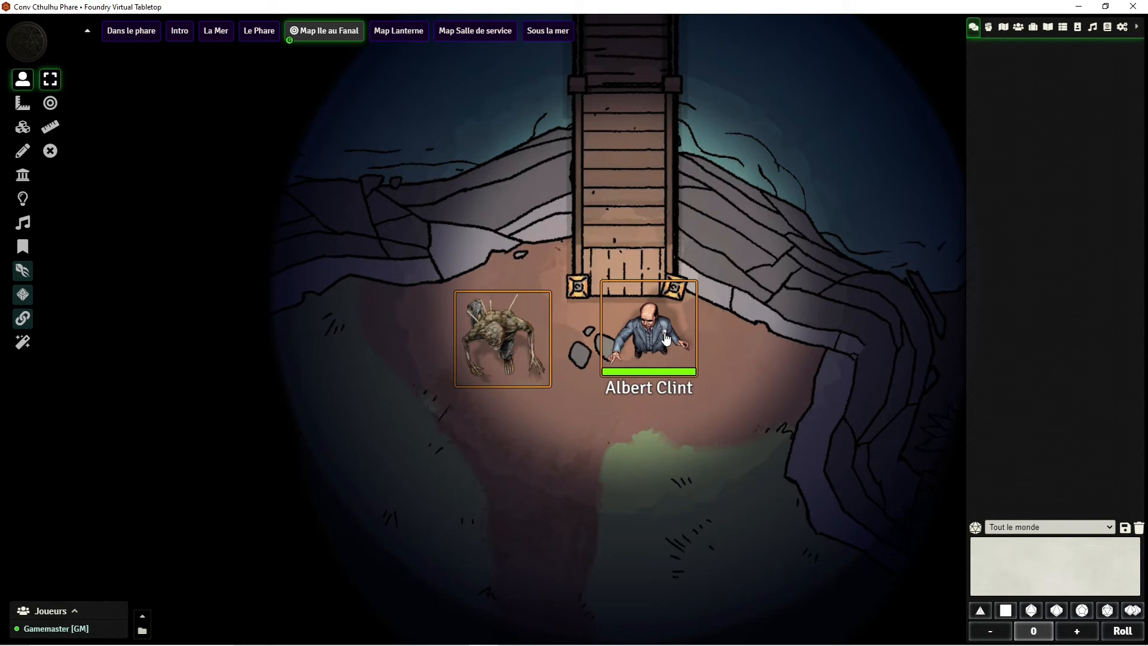
{"action": "right_click", "coordinate": [654, 338]}
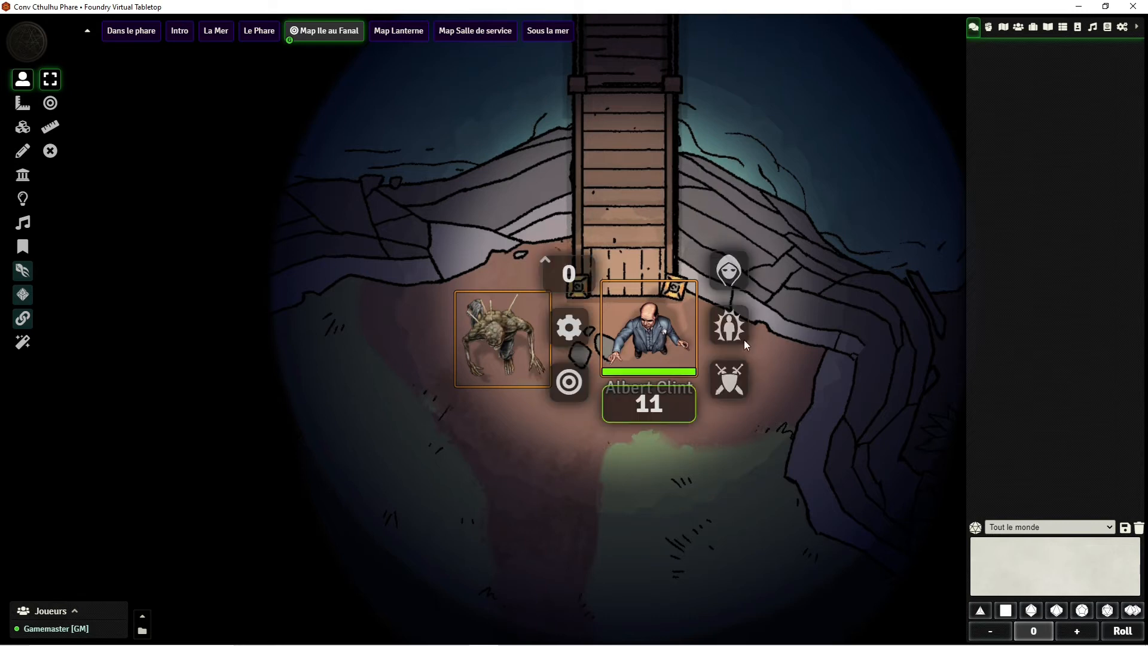
{"action": "left_click", "coordinate": [734, 386]}
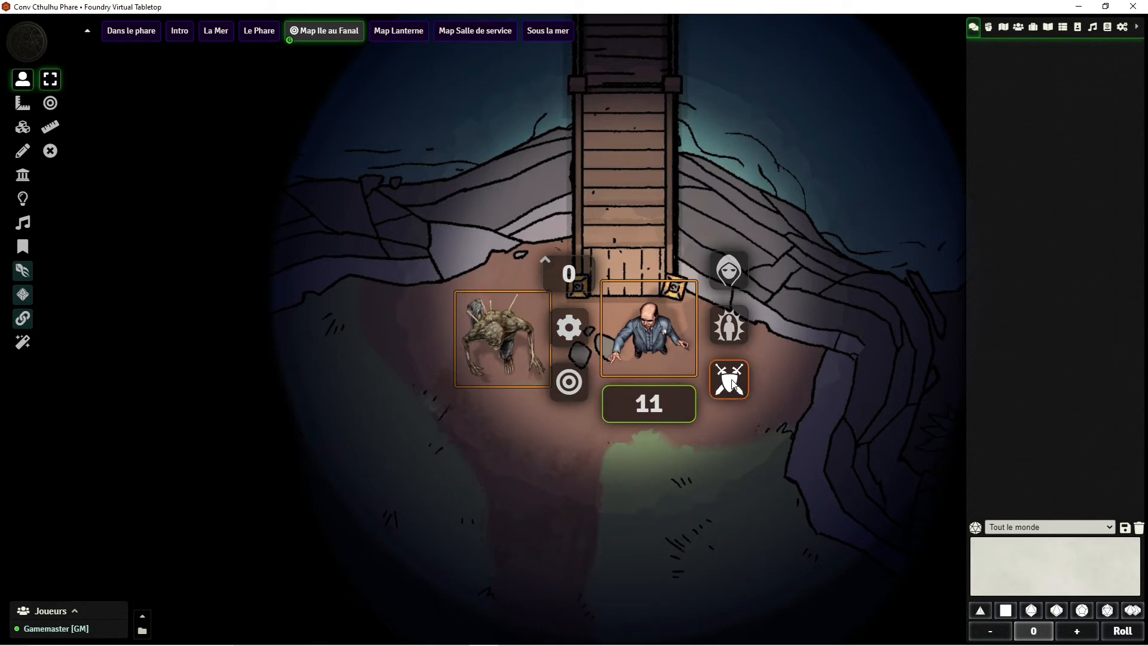
{"action": "left_click", "coordinate": [988, 28]}
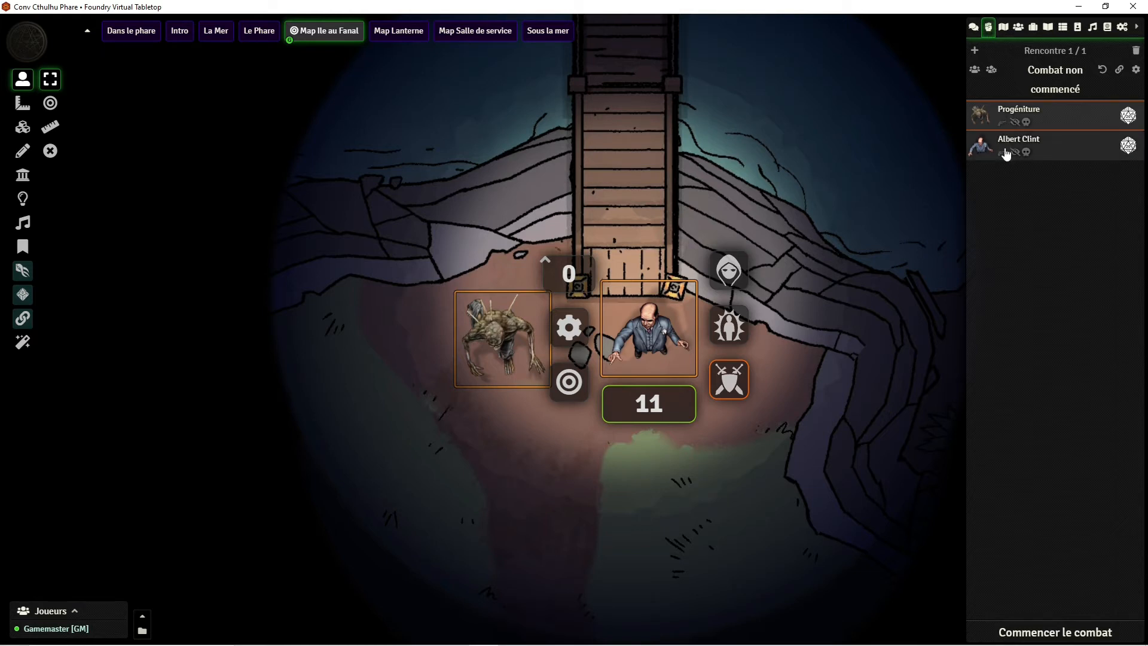
{"action": "left_click", "coordinate": [974, 71]}
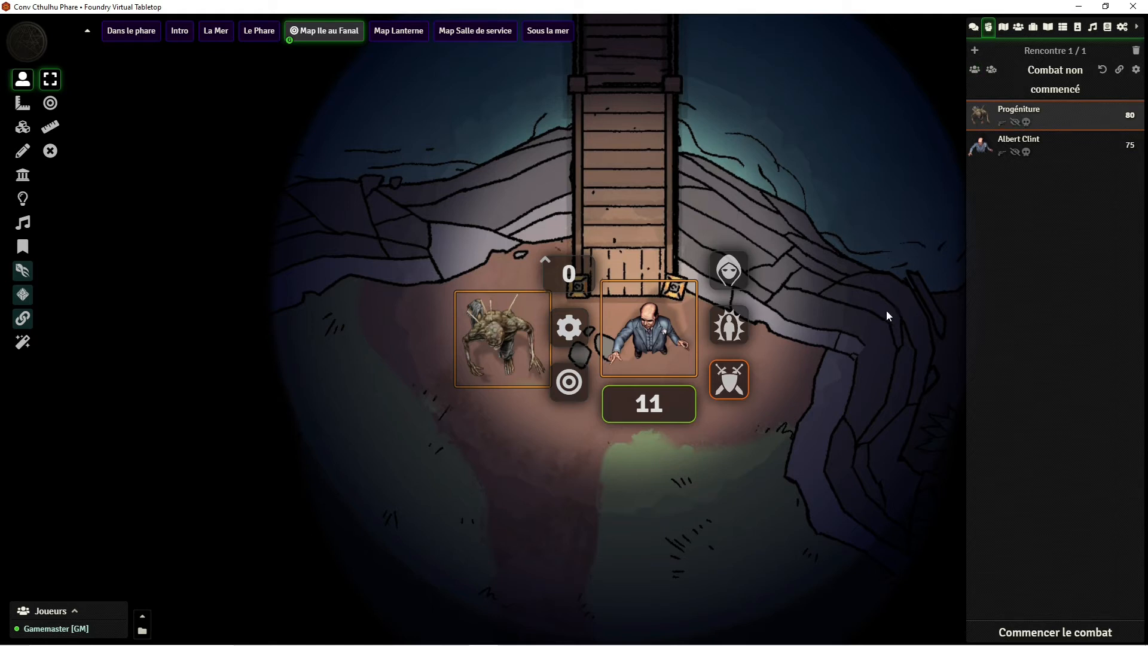
{"action": "left_click", "coordinate": [849, 322]}
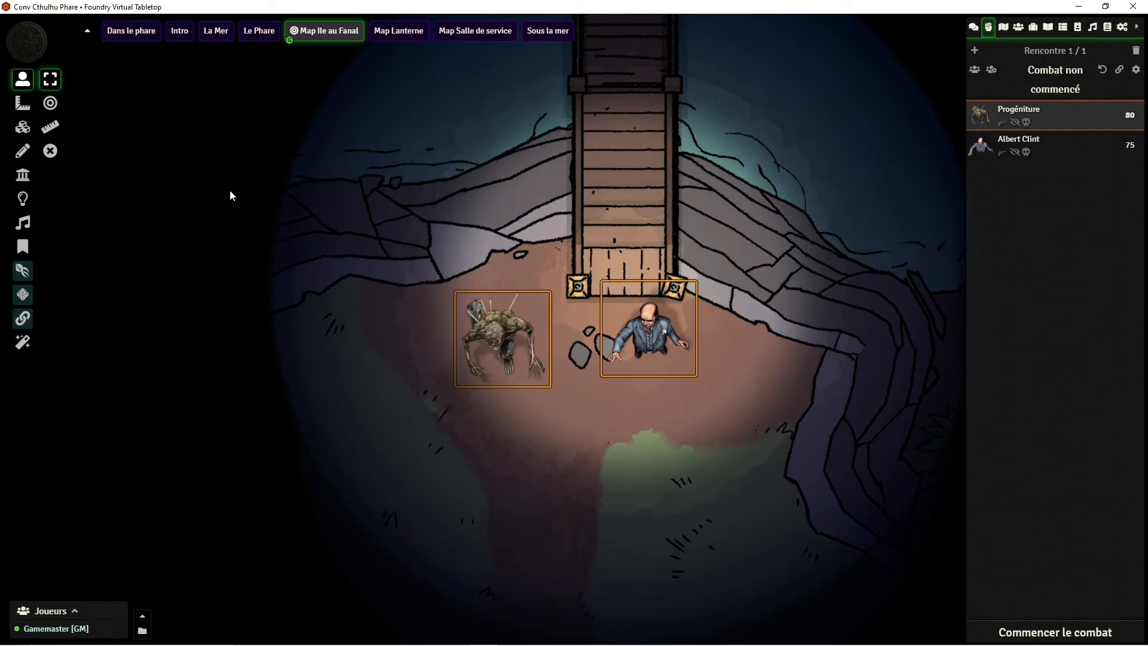
Clear the token selection, select only the Progéniture token and target the investigator token with it
{"action": "left_click", "coordinate": [23, 103]}
{"action": "left_click", "coordinate": [23, 79]}
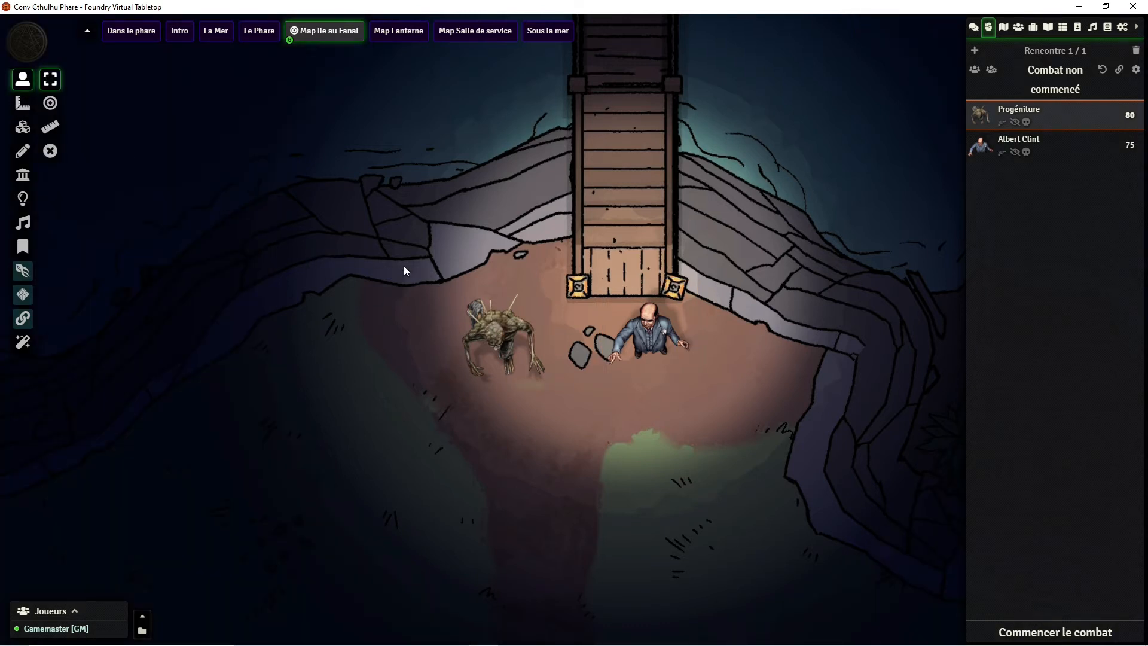
{"action": "left_click", "coordinate": [492, 353]}
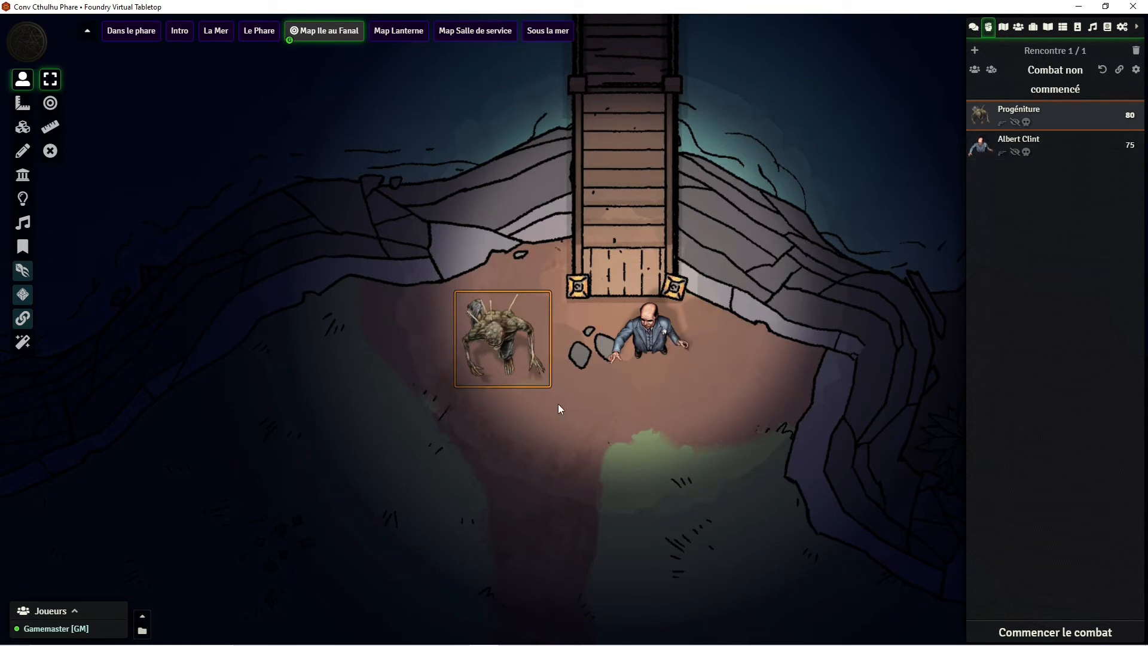
{"action": "key", "text": "t"}
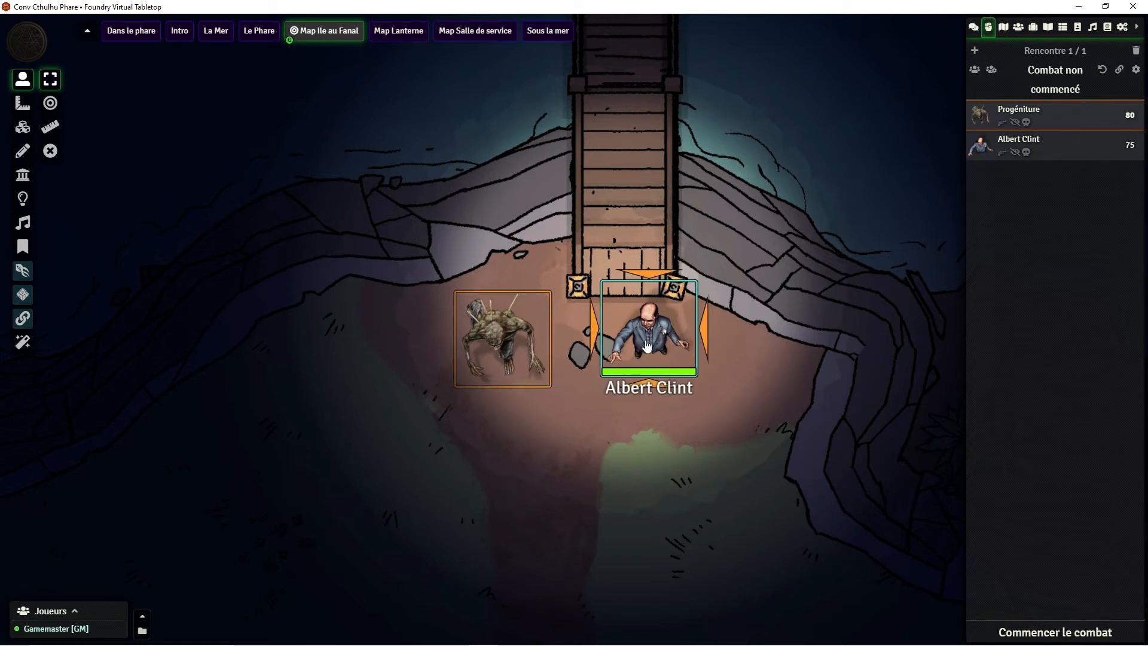
Trigger the sanity loss test from the Progéniture's character sheet against the targeted investigator and roll the Test de SAN
{"action": "double_click", "coordinate": [501, 339]}
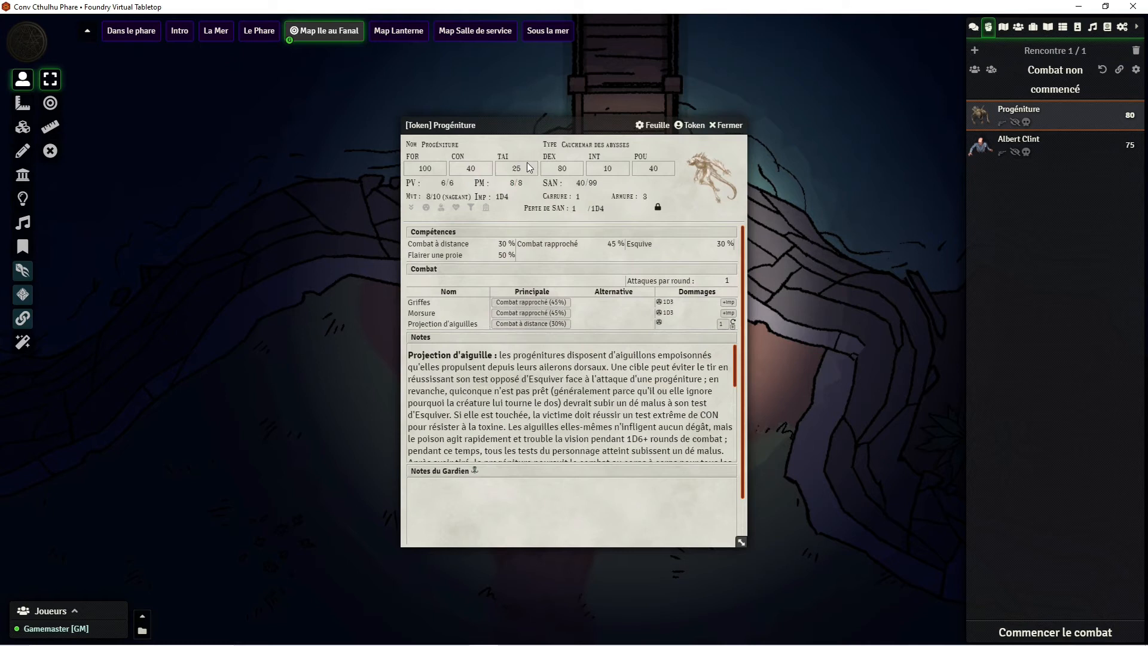
{"action": "left_click", "coordinate": [555, 211]}
{"action": "left_click", "coordinate": [973, 29]}
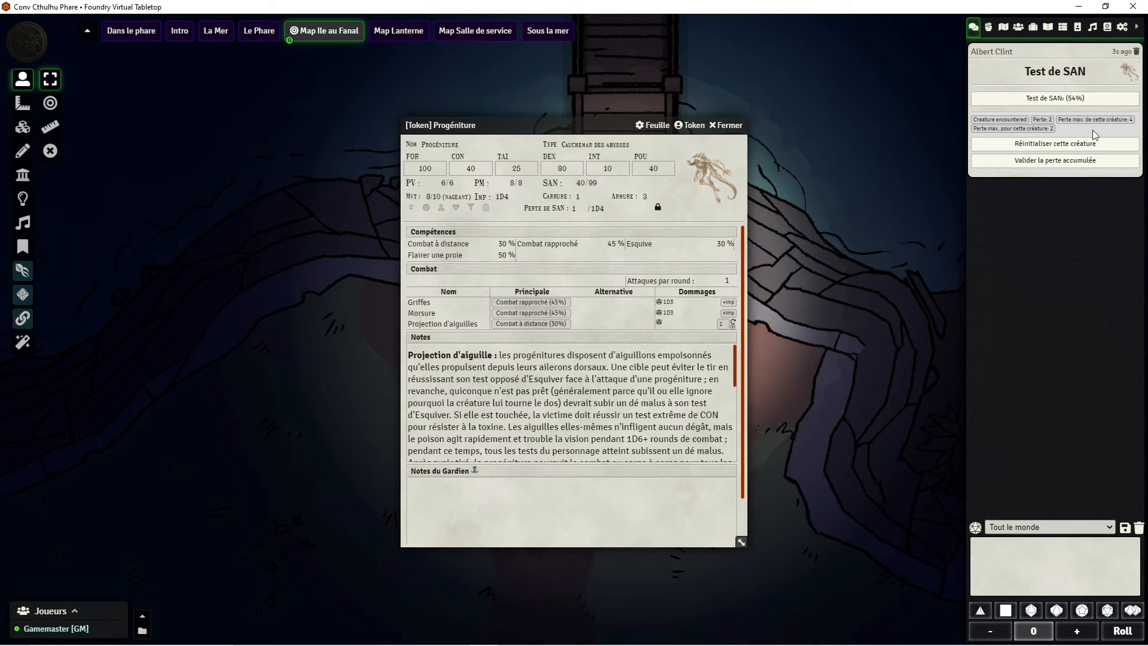
{"action": "left_click", "coordinate": [1071, 98]}
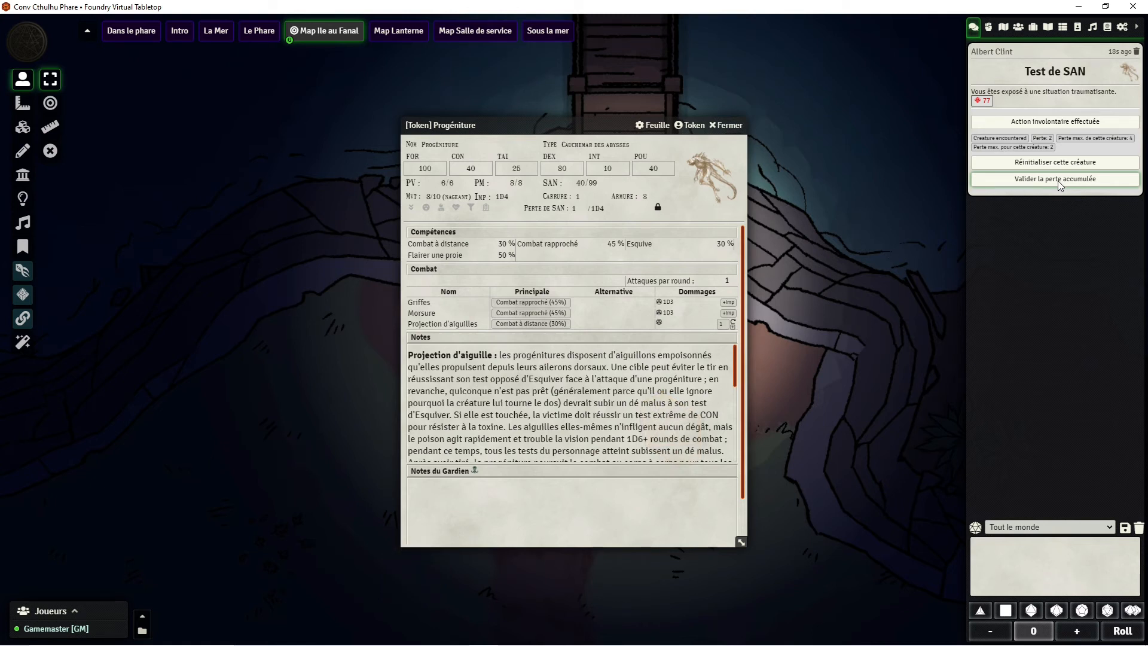
Open the investigator's sheet from the PJ alternatifs folder and validate the accumulated loss on the Test de SAN chat card
{"action": "left_click", "coordinate": [1018, 27]}
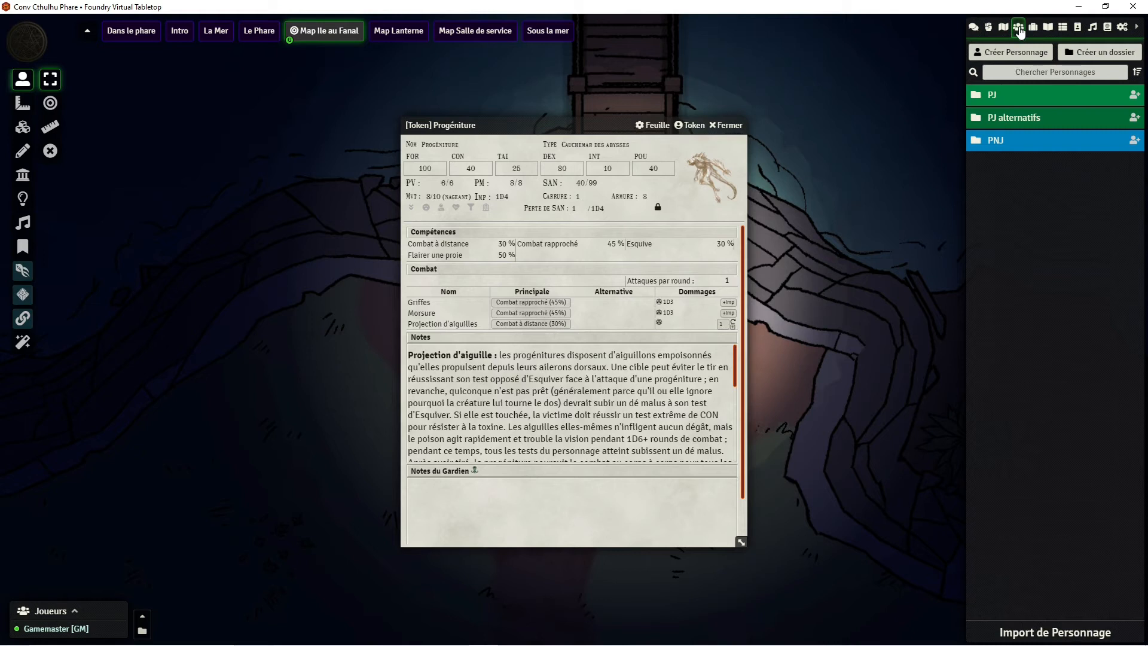
{"action": "left_click", "coordinate": [1006, 120]}
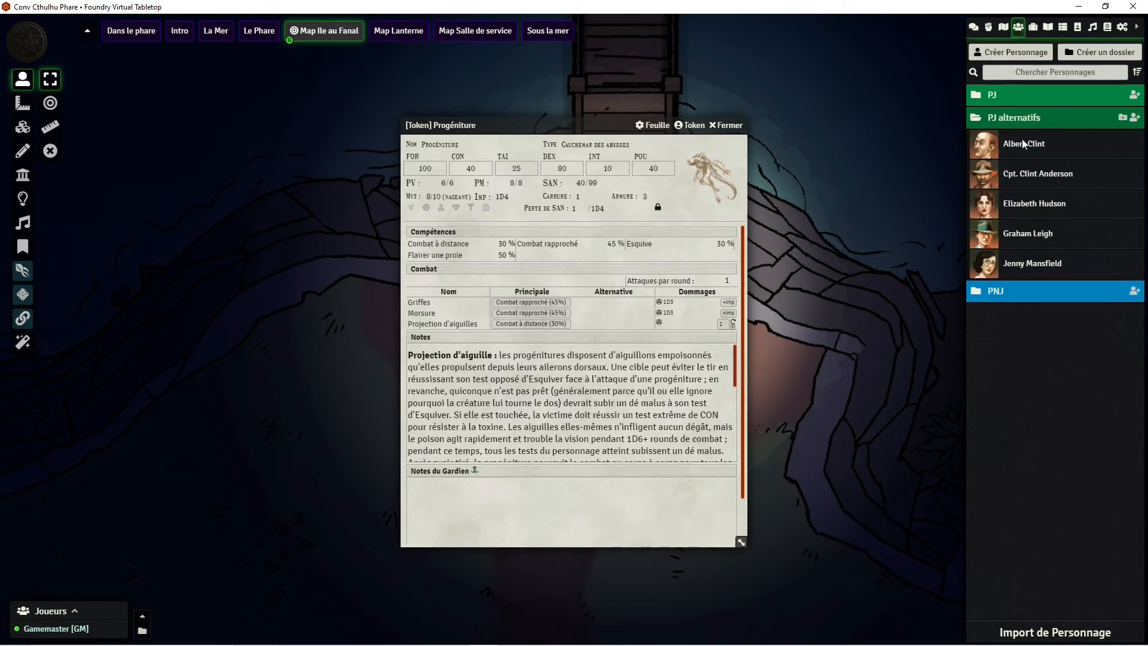
{"action": "left_click", "coordinate": [1022, 145]}
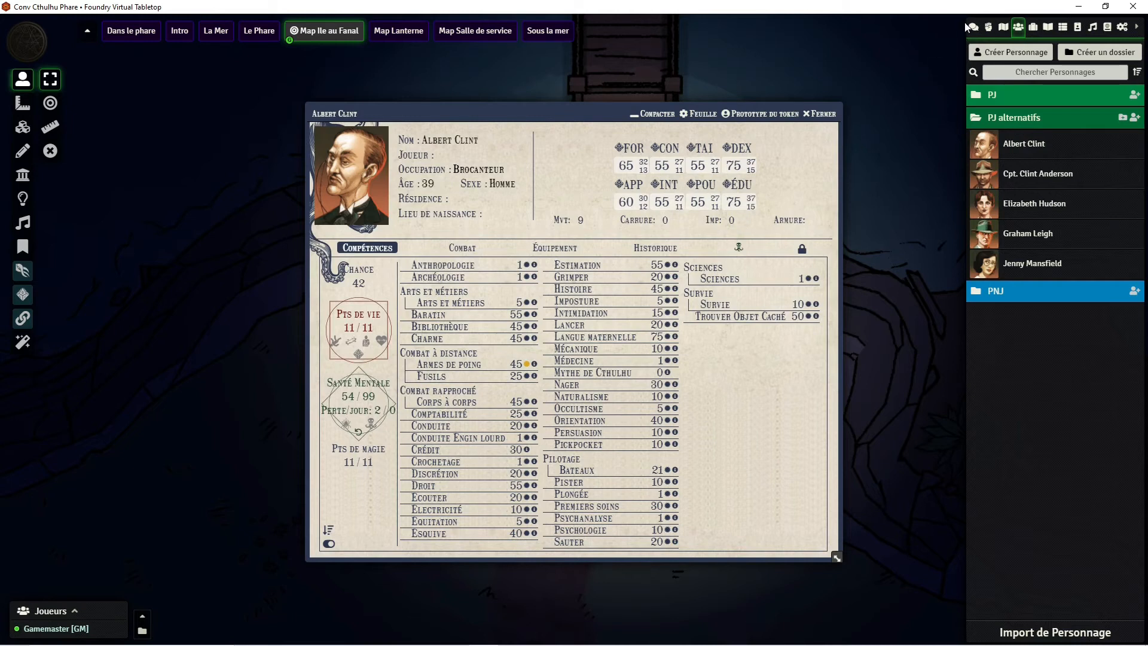
{"action": "left_click", "coordinate": [988, 27]}
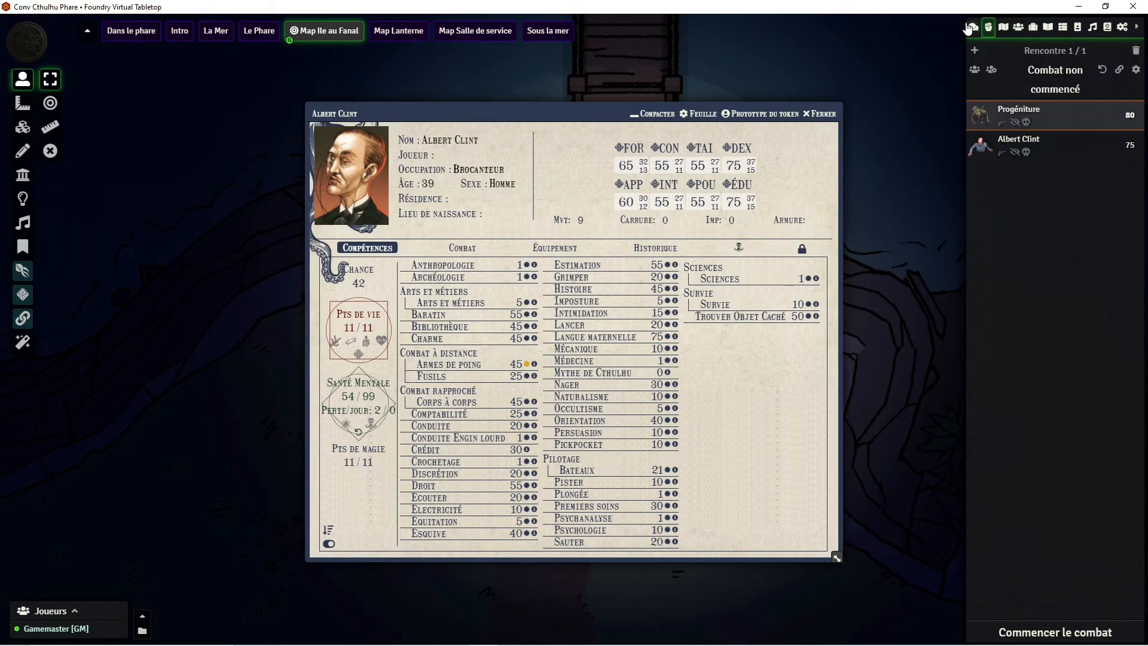
{"action": "left_click", "coordinate": [973, 28]}
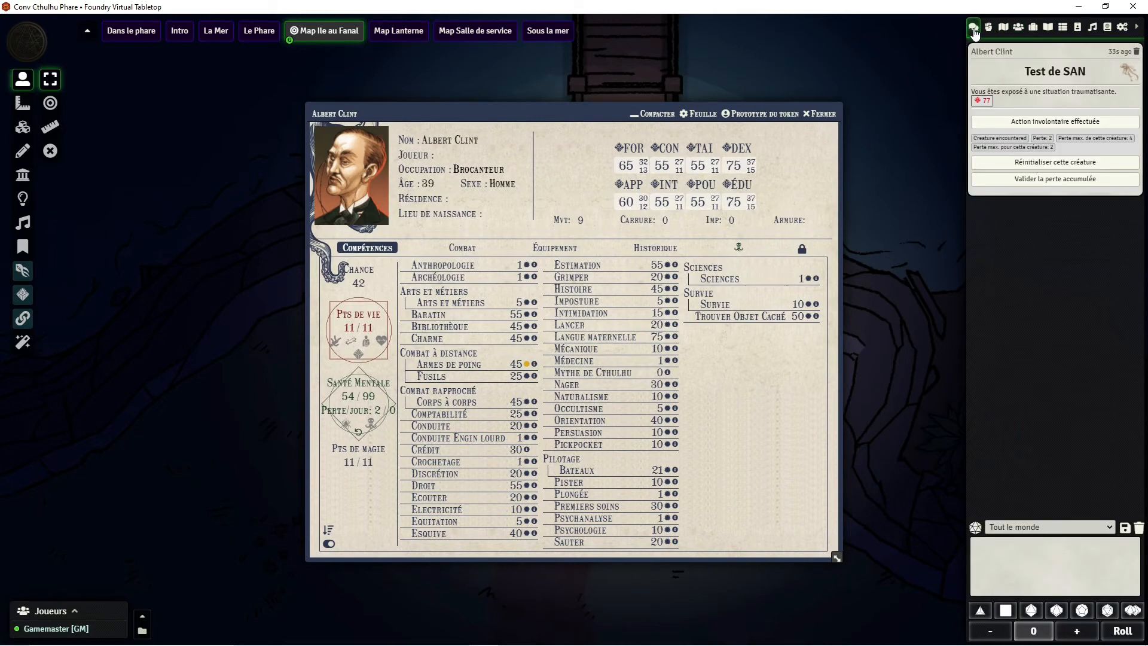
{"action": "left_click", "coordinate": [1036, 181]}
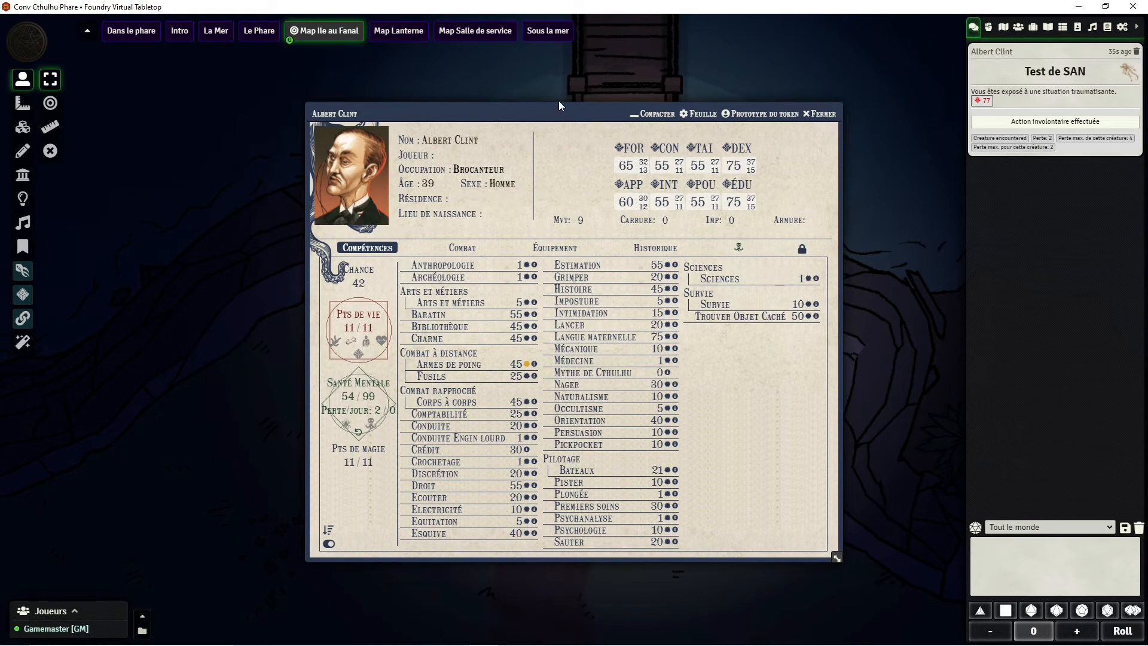
Mark the investigator's involuntary action as performed, then roll the 1D4 SAN loss and apply it
{"action": "left_click_drag", "start_coordinate": [546, 113], "coordinate": [417, 100]}
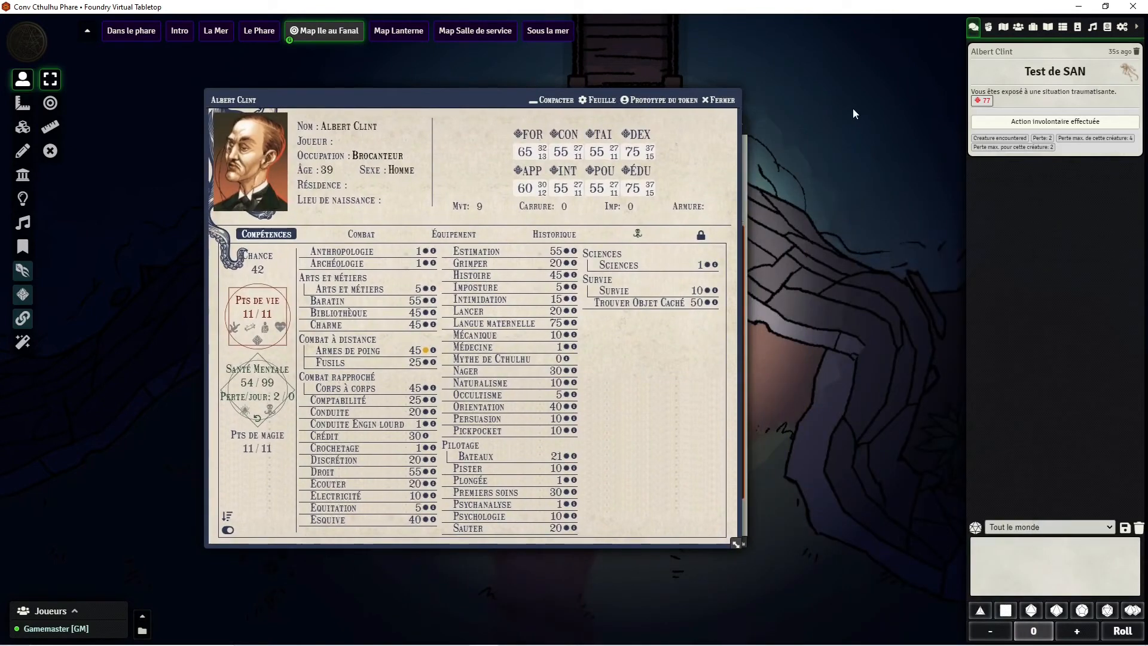
{"action": "left_click", "coordinate": [1087, 122]}
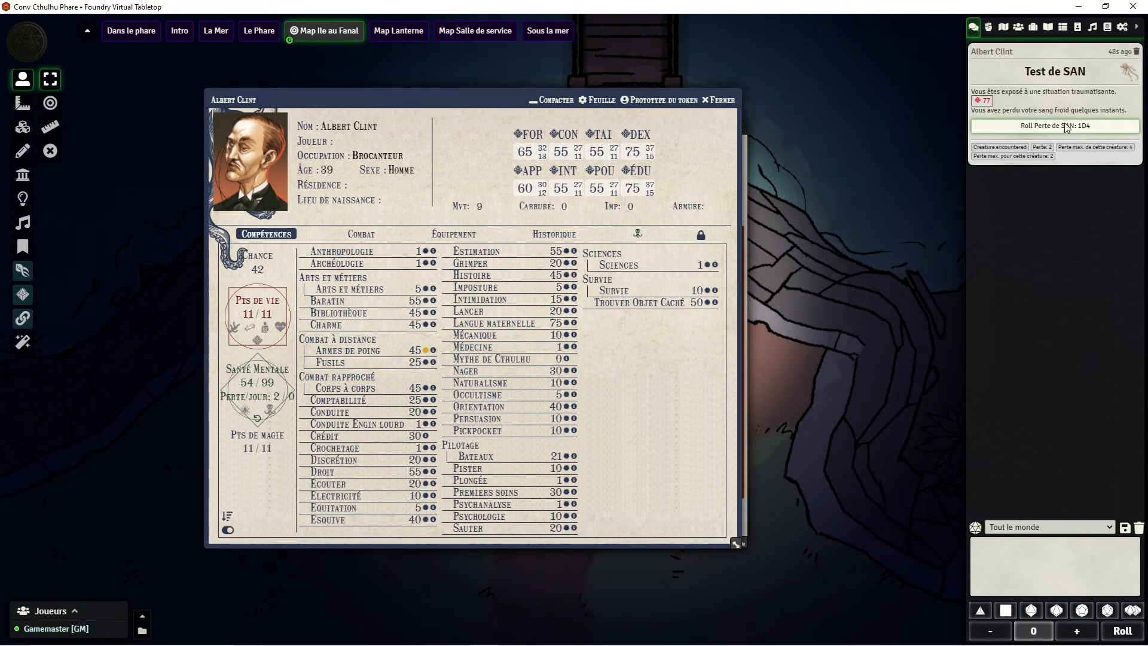
{"action": "left_click", "coordinate": [1064, 127]}
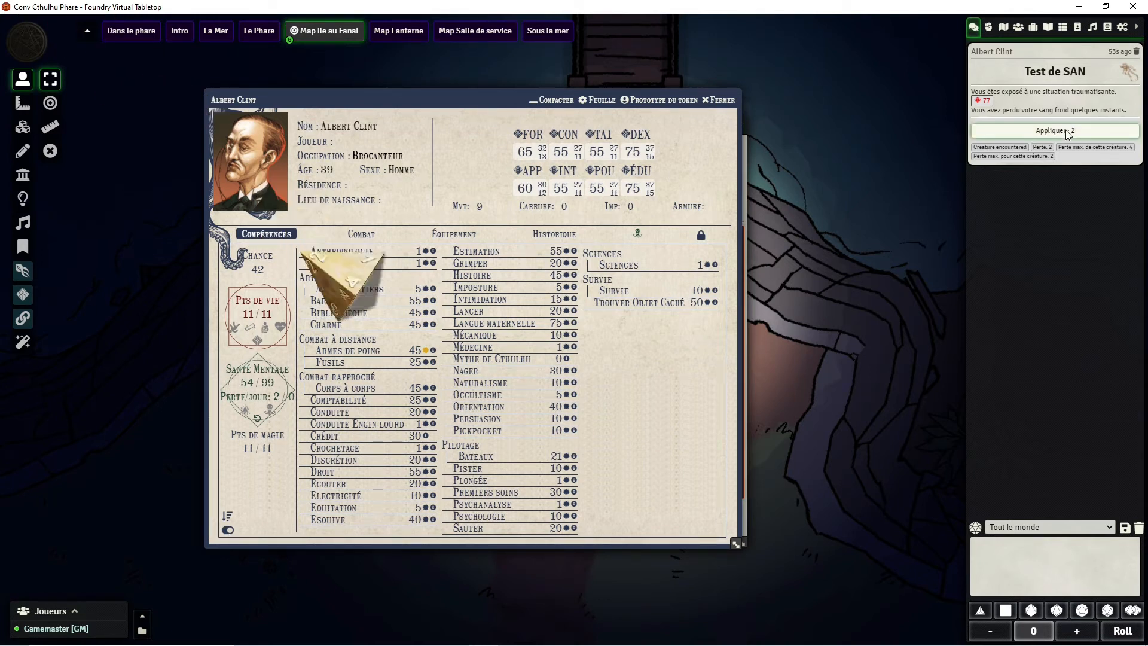
{"action": "left_click", "coordinate": [1068, 132]}
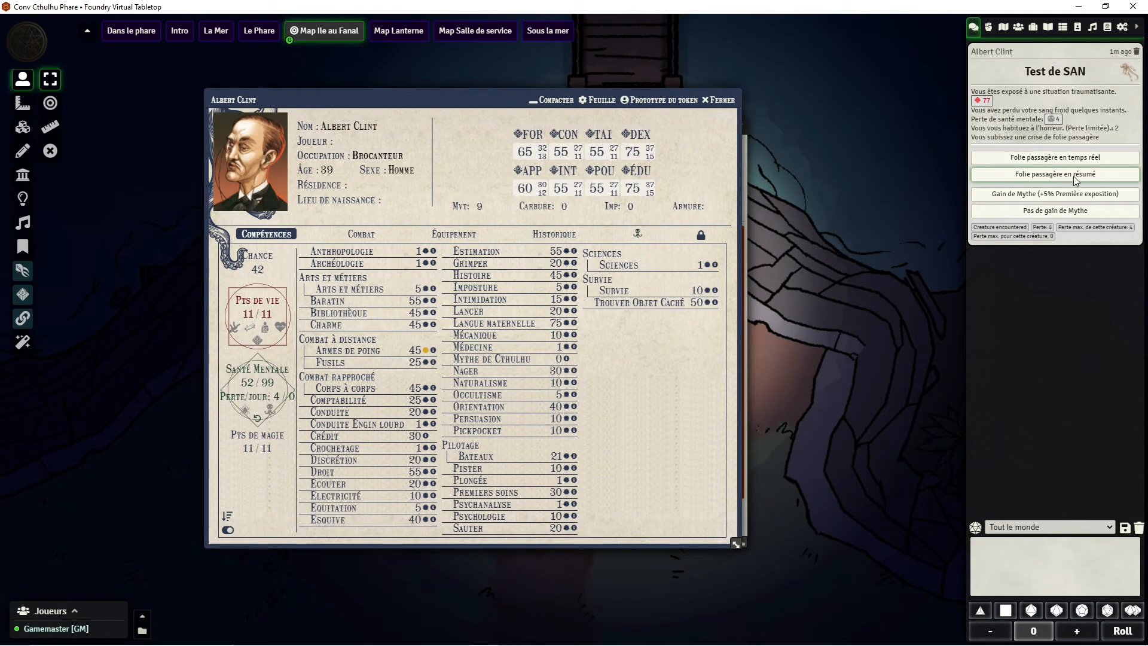
Grant the +5% first-exposure Mythe gain and resolve the Folie passagère en résumé, closing both character sheets
{"action": "left_click", "coordinate": [1037, 194]}
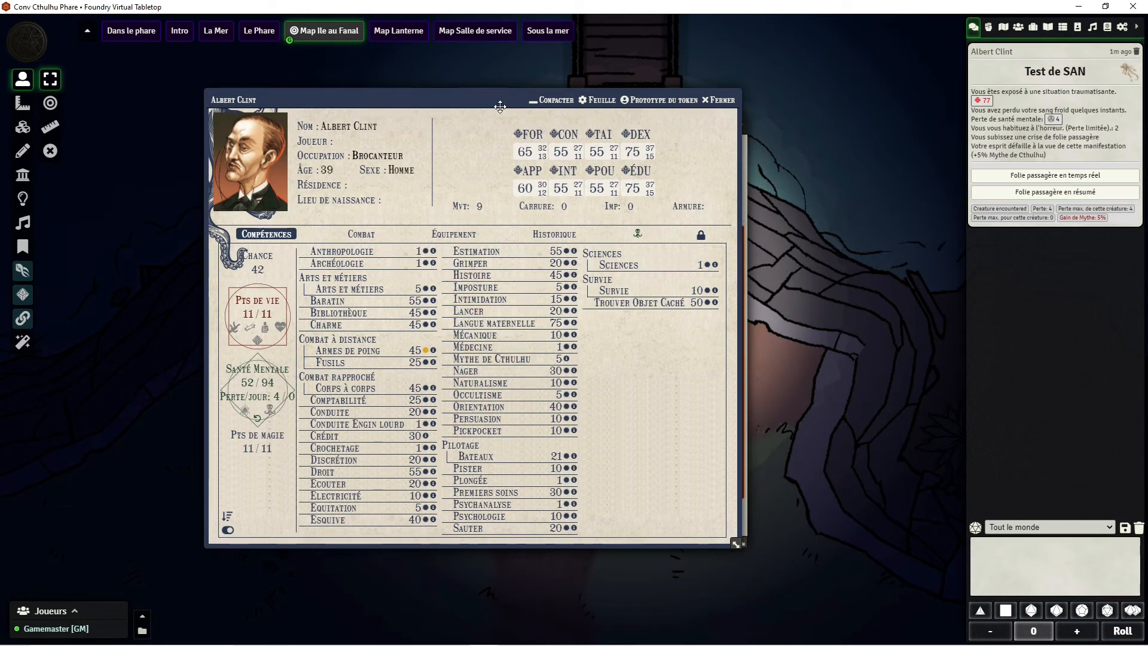
{"action": "left_click", "coordinate": [1074, 193]}
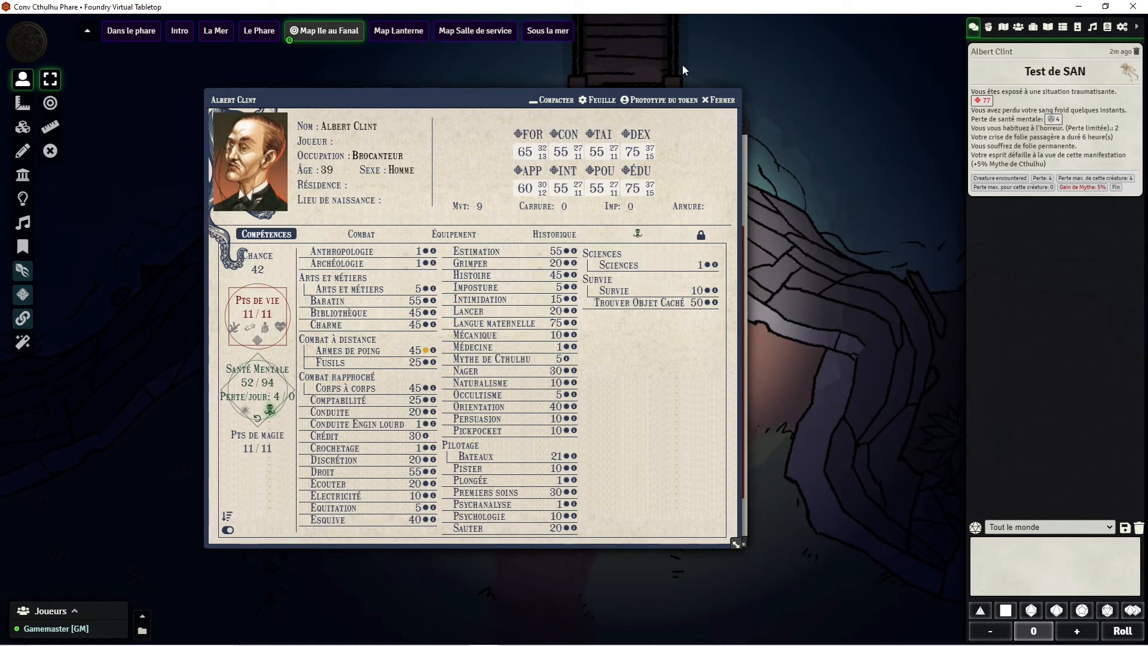
{"action": "left_click_drag", "start_coordinate": [469, 100], "coordinate": [873, 127]}
{"action": "left_click_drag", "start_coordinate": [547, 125], "coordinate": [359, 126]}
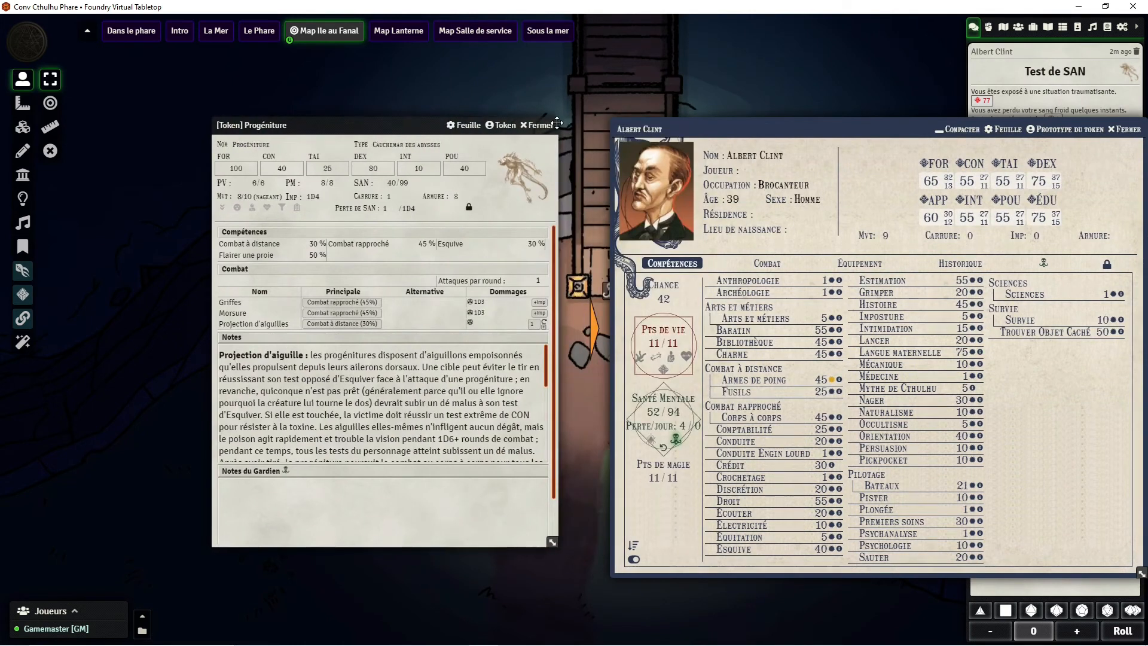
{"action": "left_click", "coordinate": [541, 125]}
{"action": "left_click_drag", "start_coordinate": [757, 133], "coordinate": [369, 123]}
{"action": "left_click", "coordinate": [748, 122]}
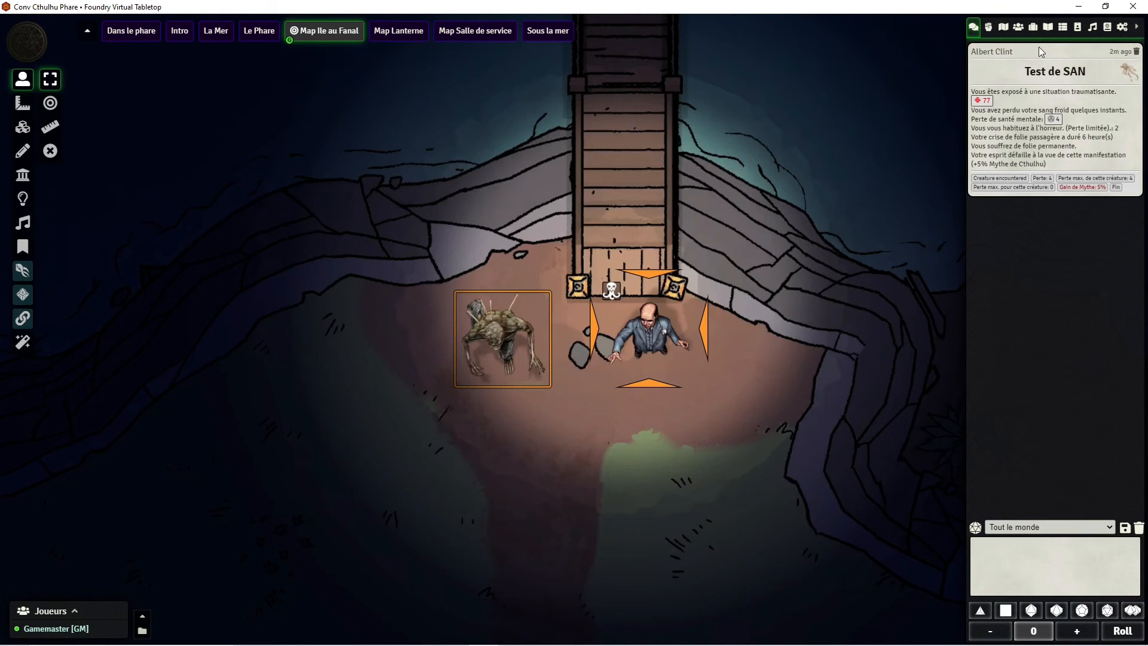
Start the combat and roll the Progéniture's Griffes attack on the investigator from a chat log detached into its own window
{"action": "left_click", "coordinate": [988, 27]}
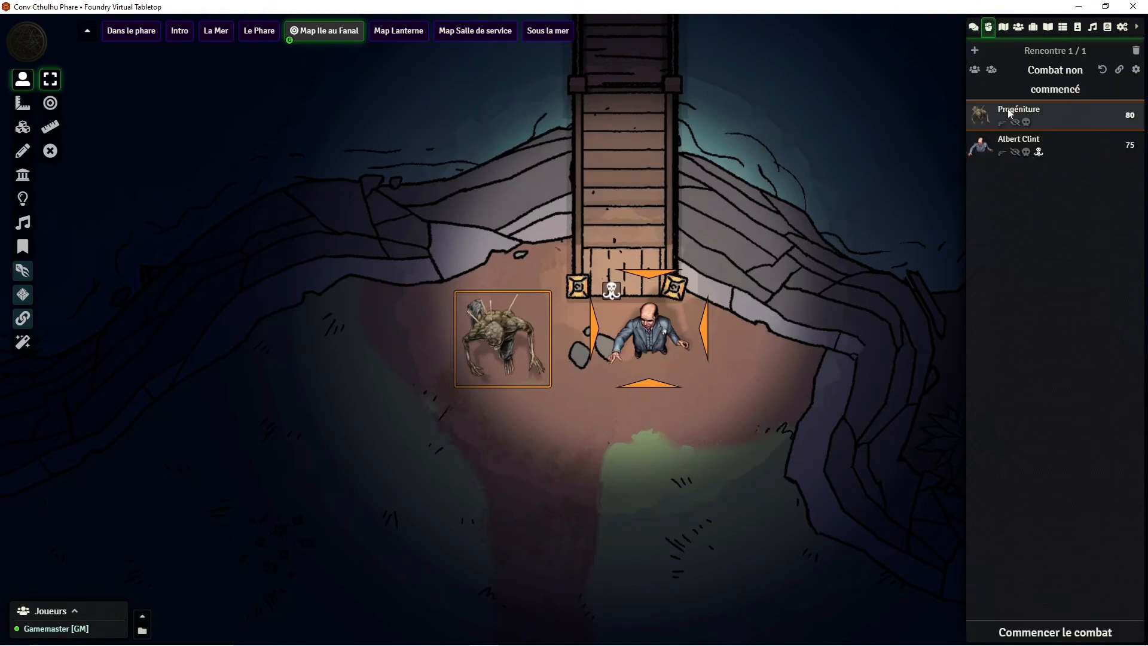
{"action": "left_click", "coordinate": [1074, 635]}
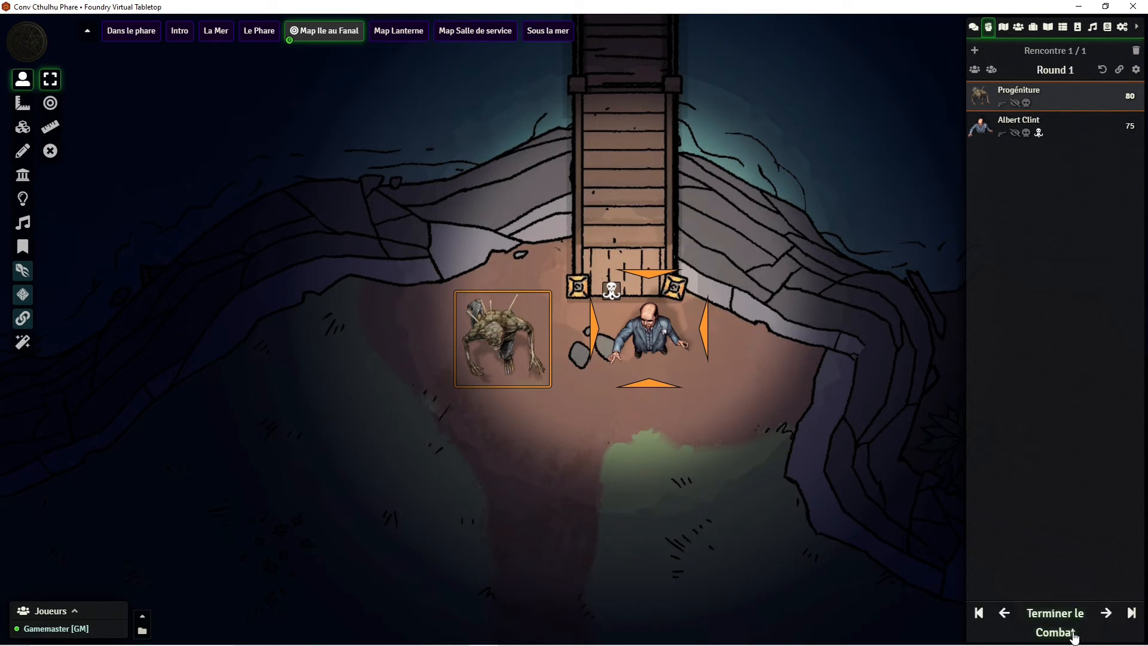
{"action": "double_click", "coordinate": [500, 334]}
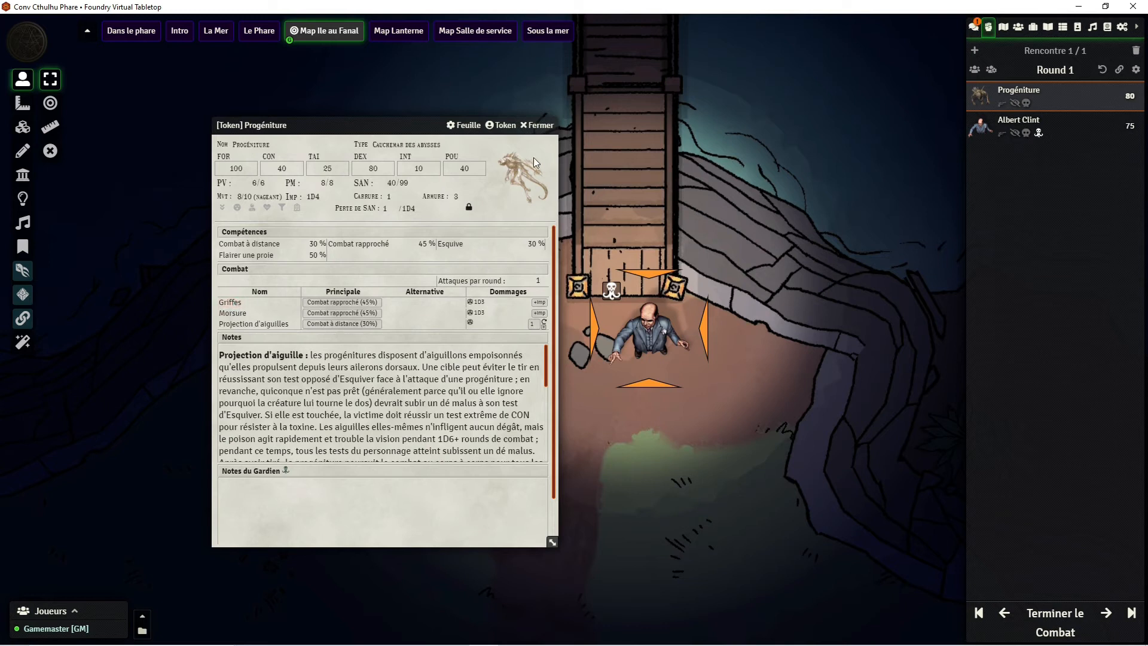
{"action": "right_click", "coordinate": [973, 27]}
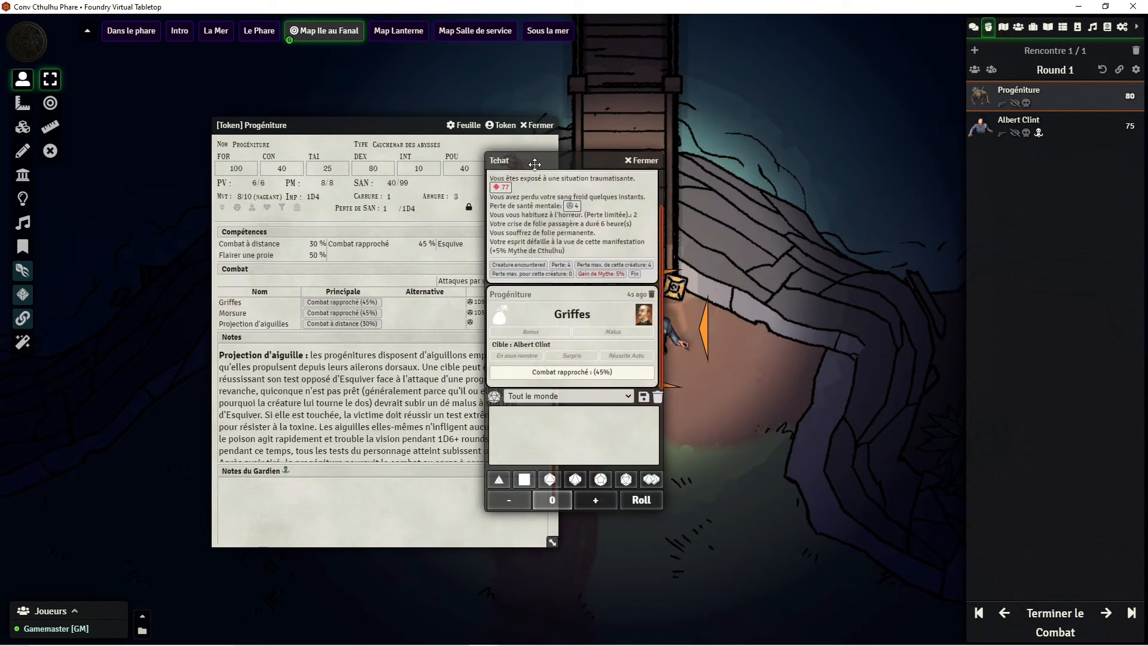
{"action": "left_click_drag", "start_coordinate": [534, 161], "coordinate": [815, 47]}
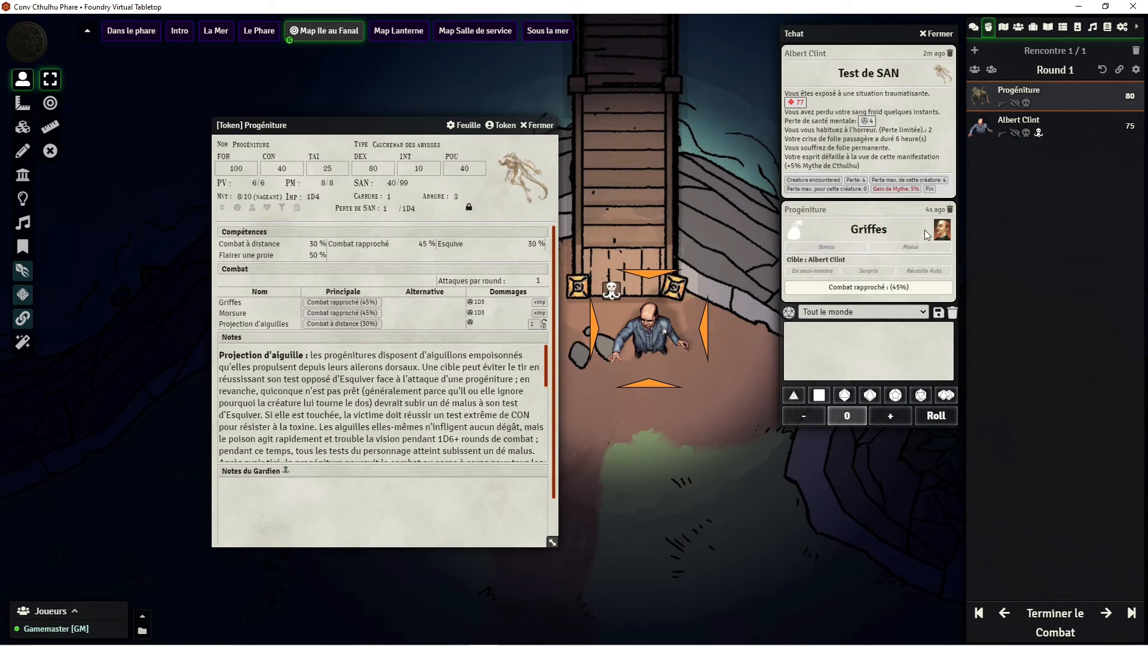
{"action": "left_click", "coordinate": [859, 288]}
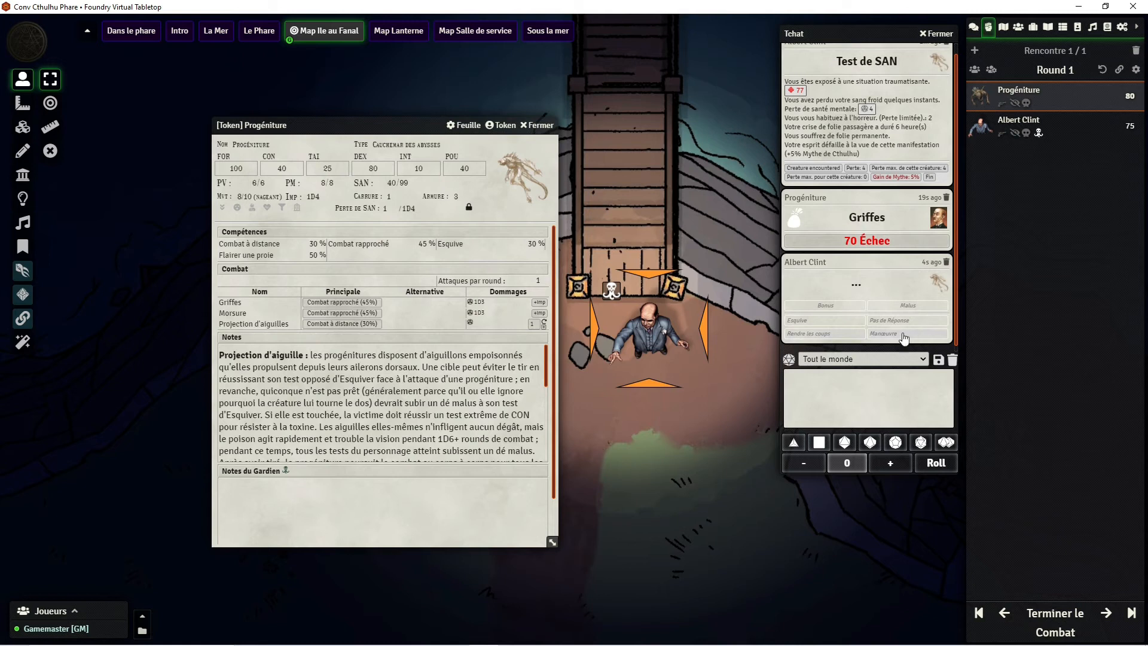
Expand the Griffes roll details and respond for the investigator with an Esquive roll using a Bonus die
{"action": "left_click", "coordinate": [871, 241]}
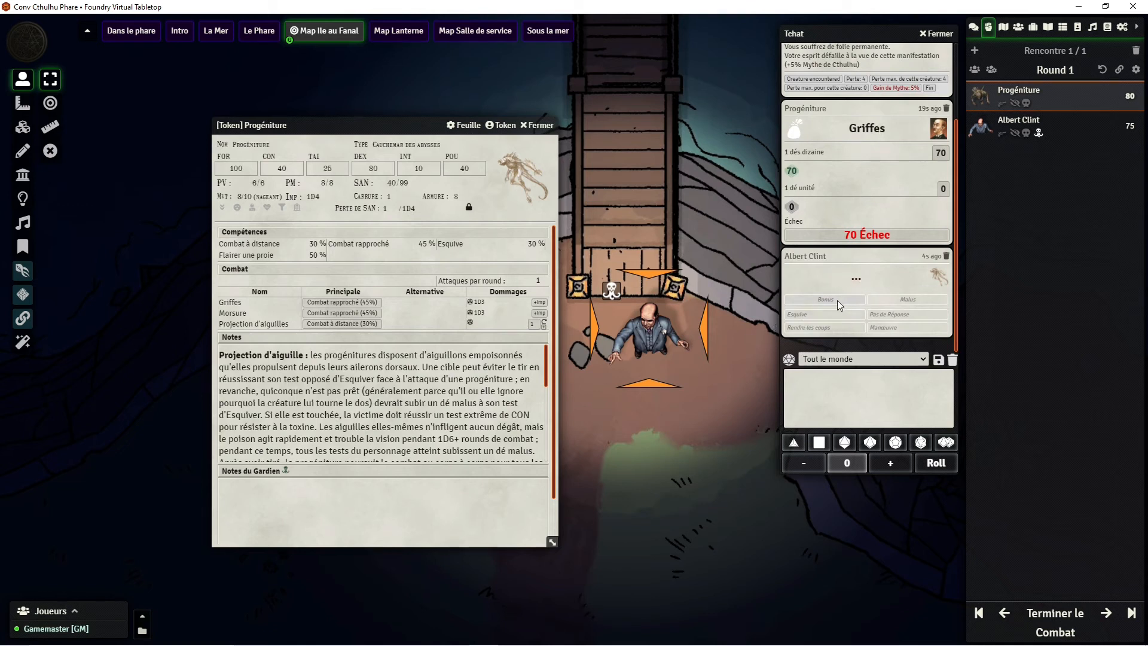
{"action": "left_click", "coordinate": [837, 300]}
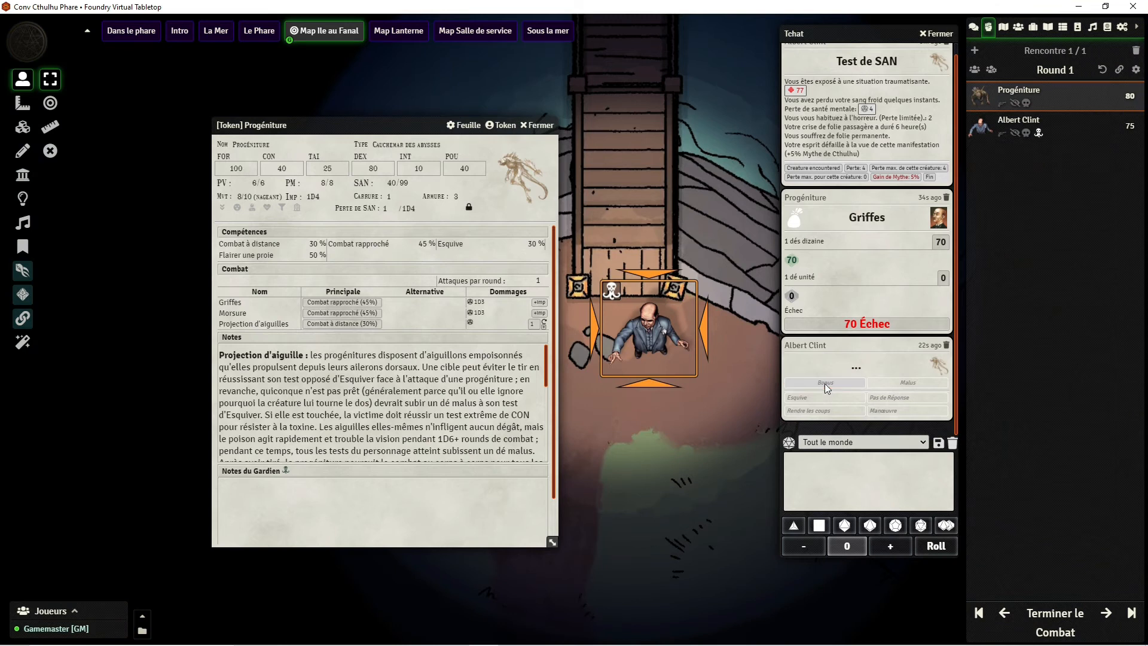
{"action": "left_click", "coordinate": [802, 397]}
{"action": "left_click", "coordinate": [802, 396]}
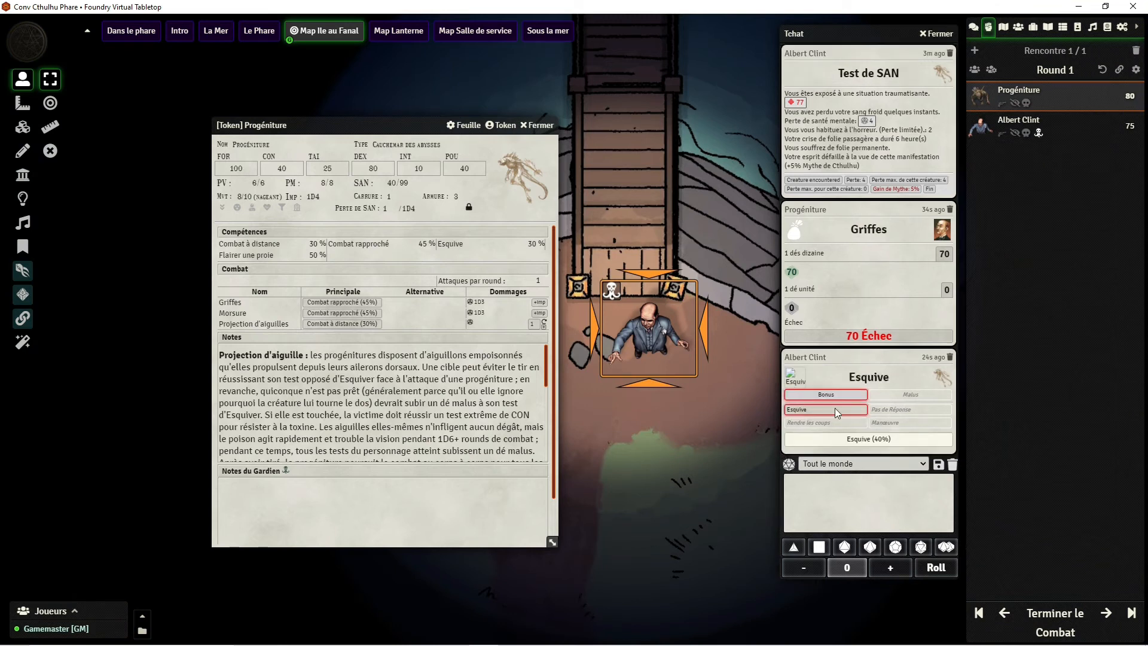
{"action": "left_click", "coordinate": [836, 440]}
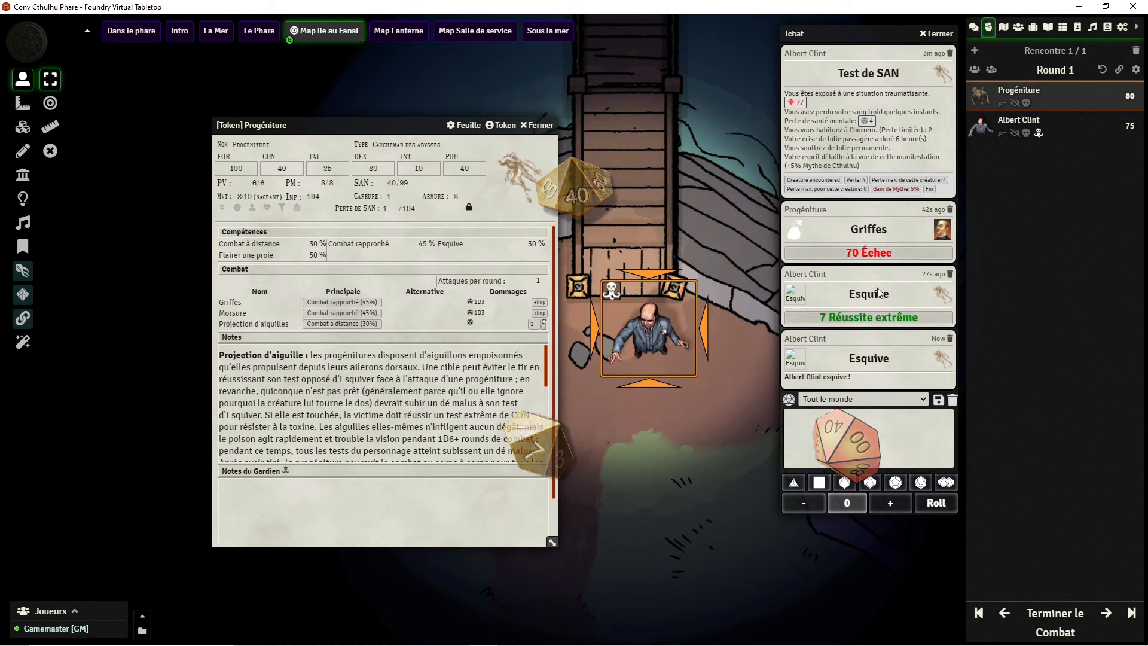
Advance to the investigator's turn and try a Revolver Smith & Wesson attack from the combat tracker's sheet, closing the open sheets
{"action": "left_click", "coordinate": [1107, 614]}
{"action": "double_click", "coordinate": [1020, 121]}
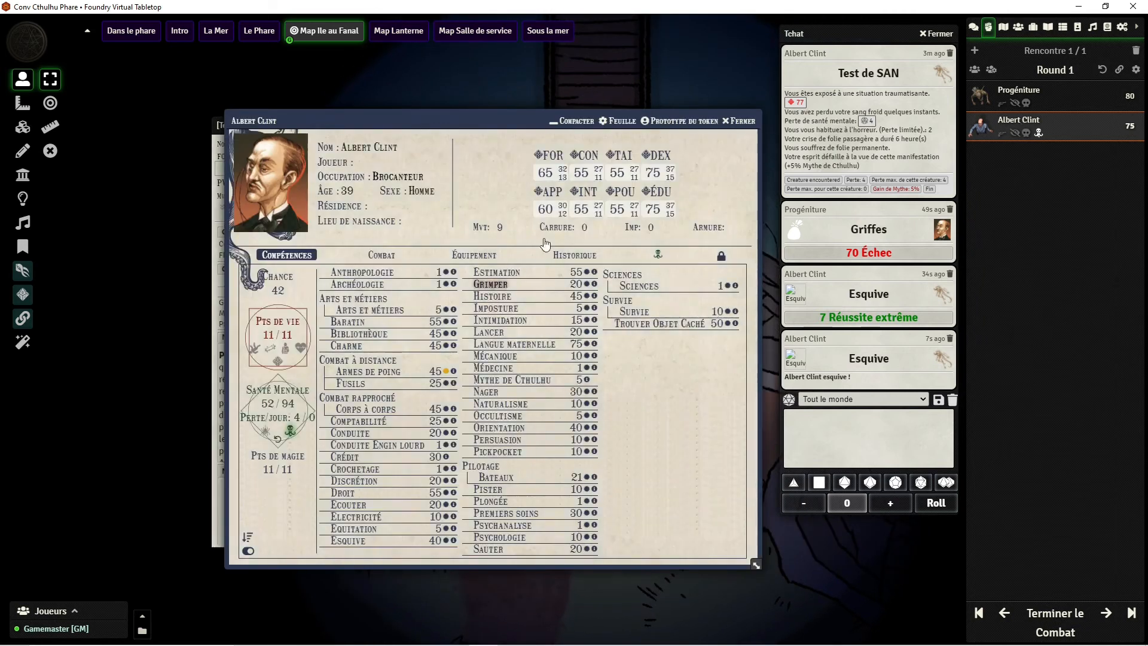
{"action": "left_click", "coordinate": [381, 255]}
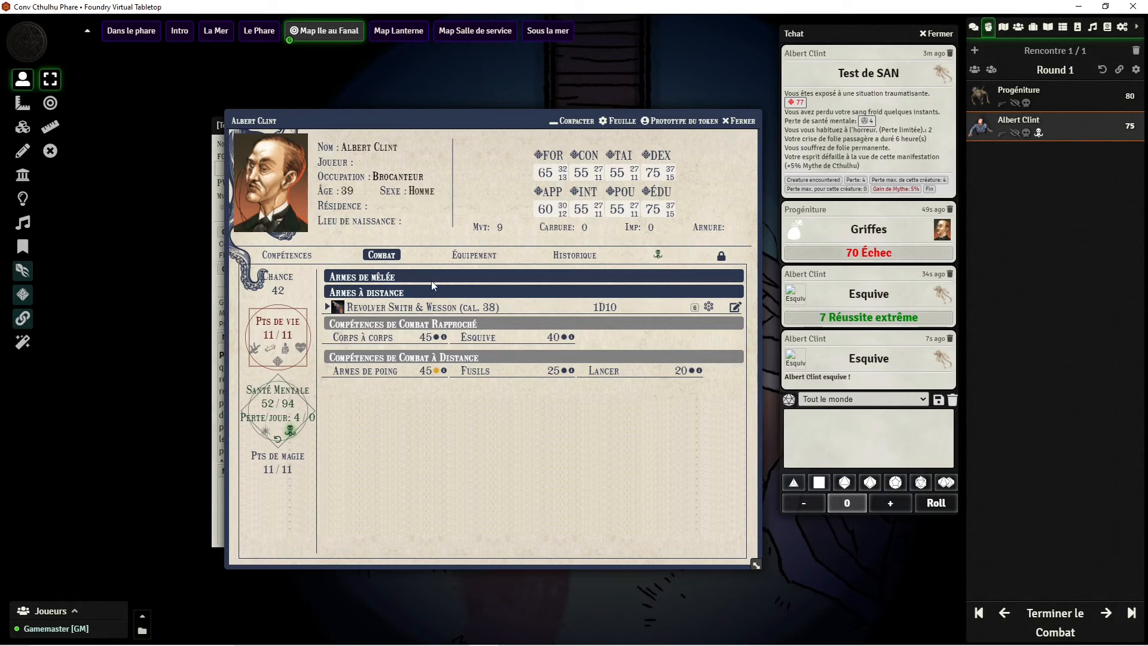
{"action": "left_click", "coordinate": [364, 308]}
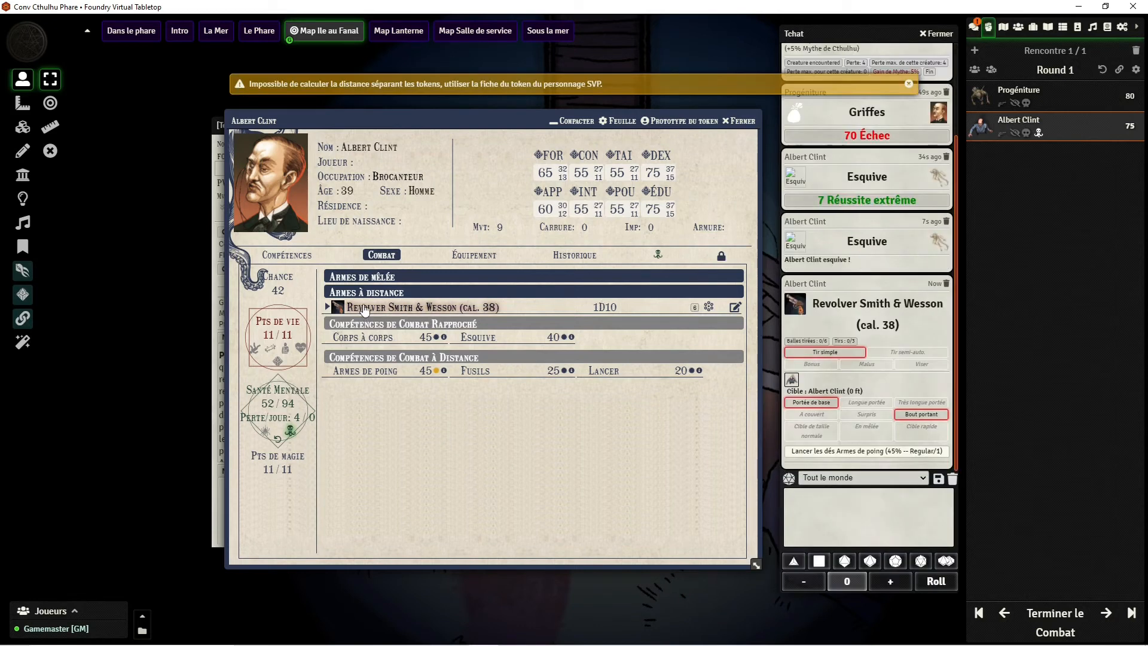
{"action": "left_click", "coordinate": [739, 121]}
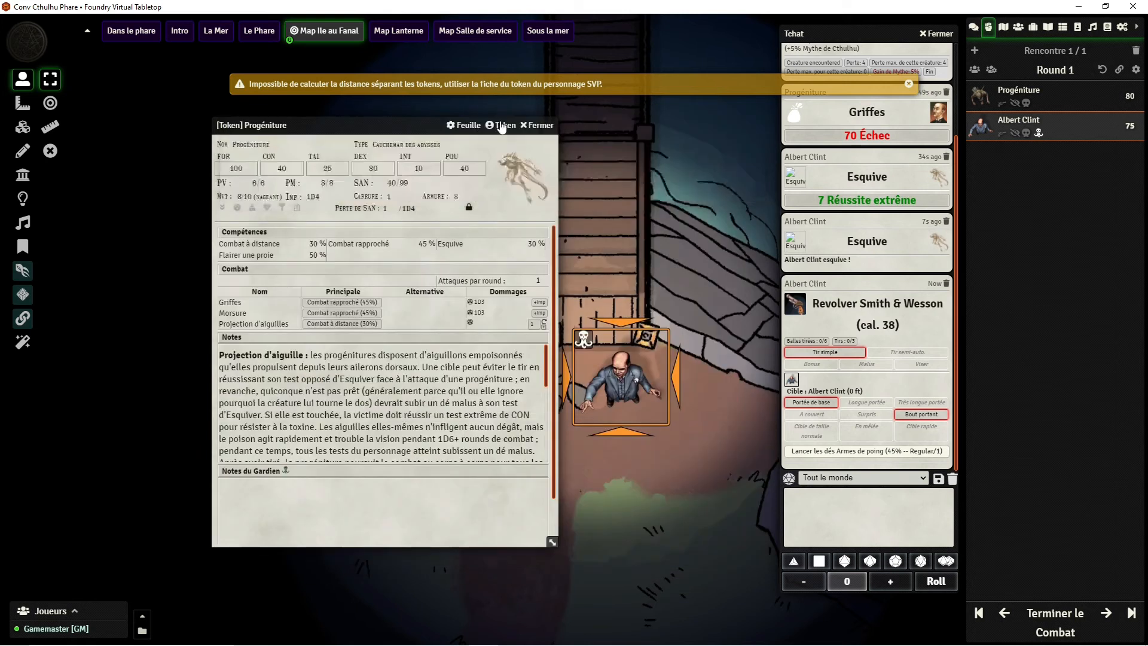
{"action": "left_click", "coordinate": [532, 125]}
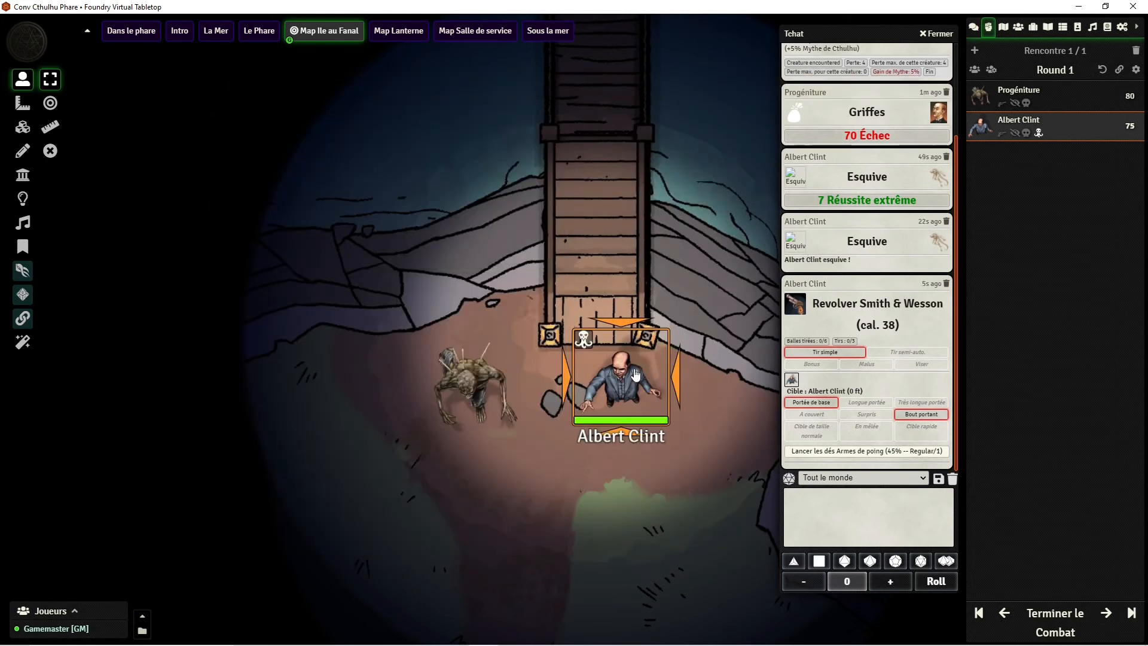
Target the Progéniture and roll a Tir simple with the Revolver Smith & Wesson (cal. 38) from the investigator's token sheet
{"action": "double_click", "coordinate": [635, 375]}
{"action": "left_click_drag", "start_coordinate": [631, 121], "coordinate": [1018, 101]}
{"action": "key", "text": "t"}
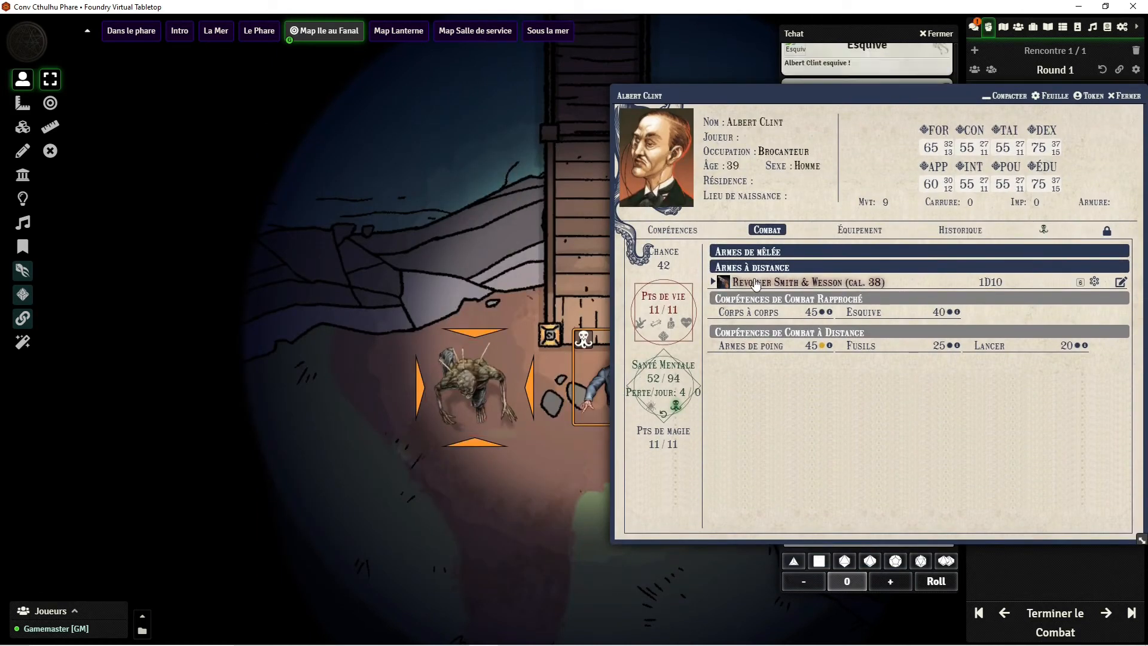
{"action": "left_click", "coordinate": [1126, 96]}
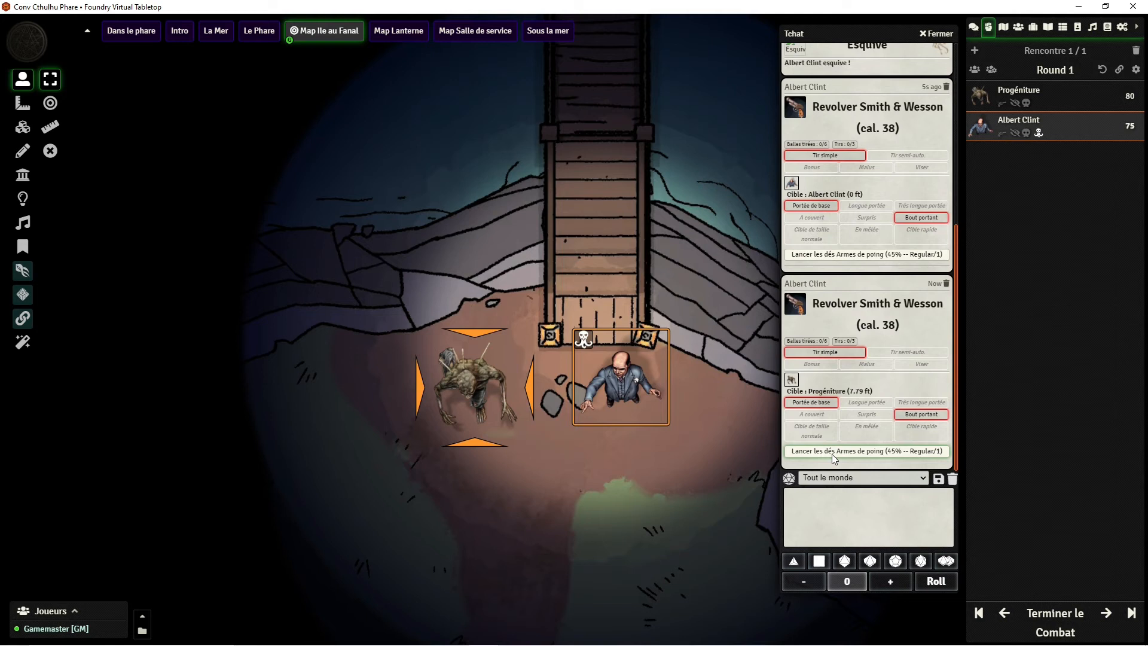
{"action": "left_click", "coordinate": [831, 453]}
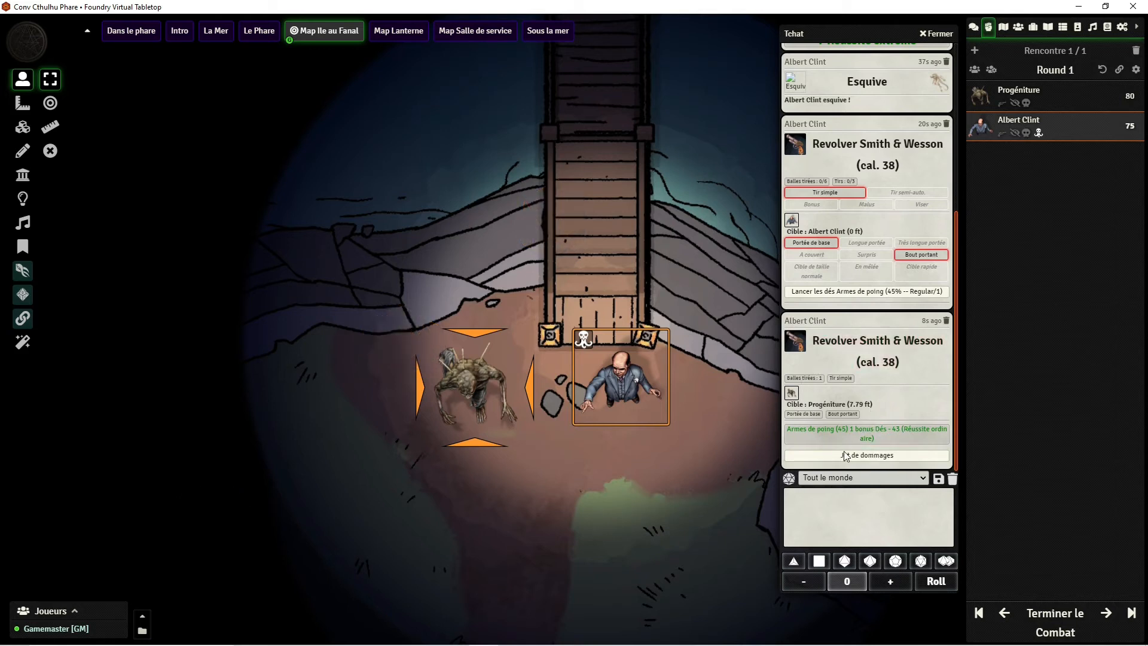
Roll the revolver's damage, inflict it on the Progéniture, and check the creature's PV on its token sheet
{"action": "left_click", "coordinate": [844, 456]}
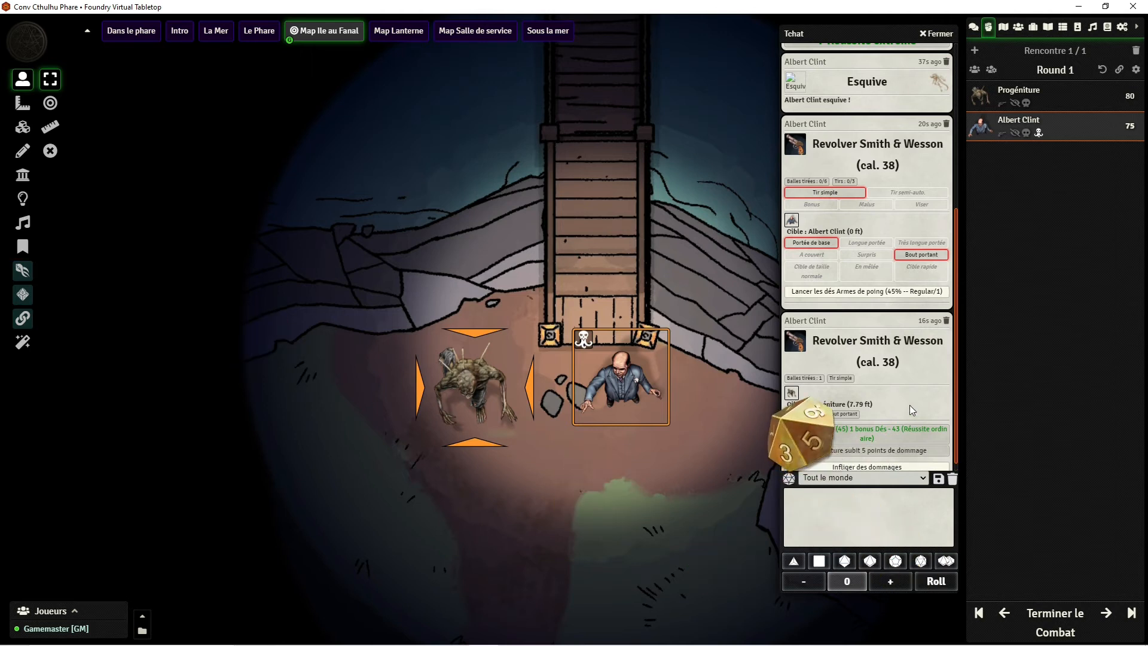
{"action": "left_click", "coordinate": [885, 456]}
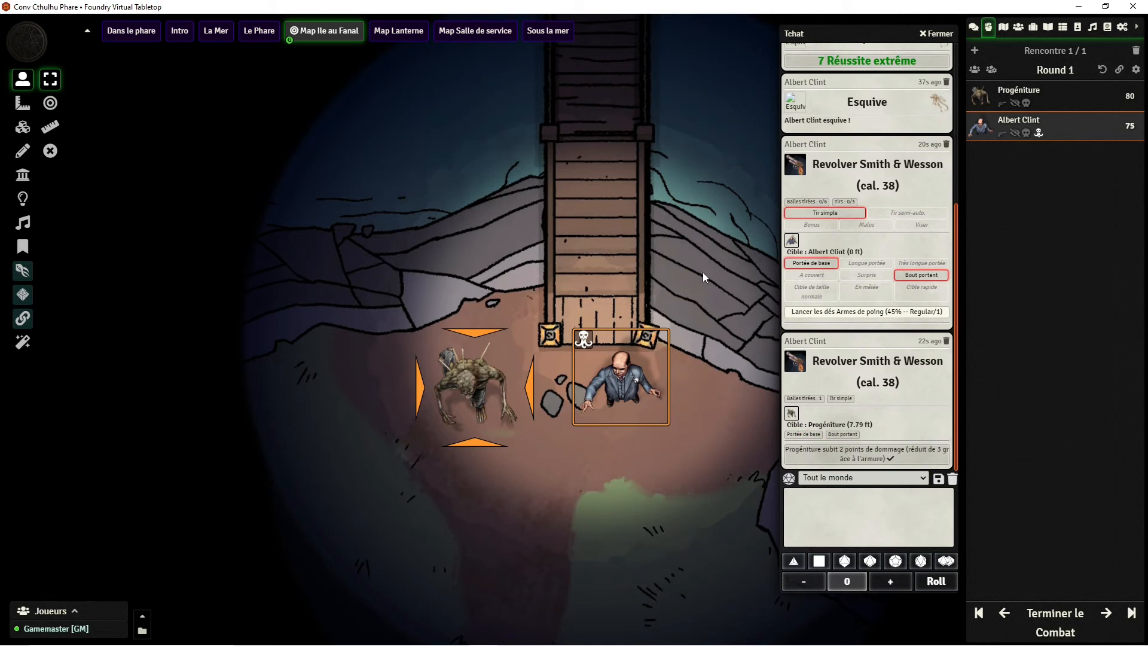
{"action": "double_click", "coordinate": [472, 384]}
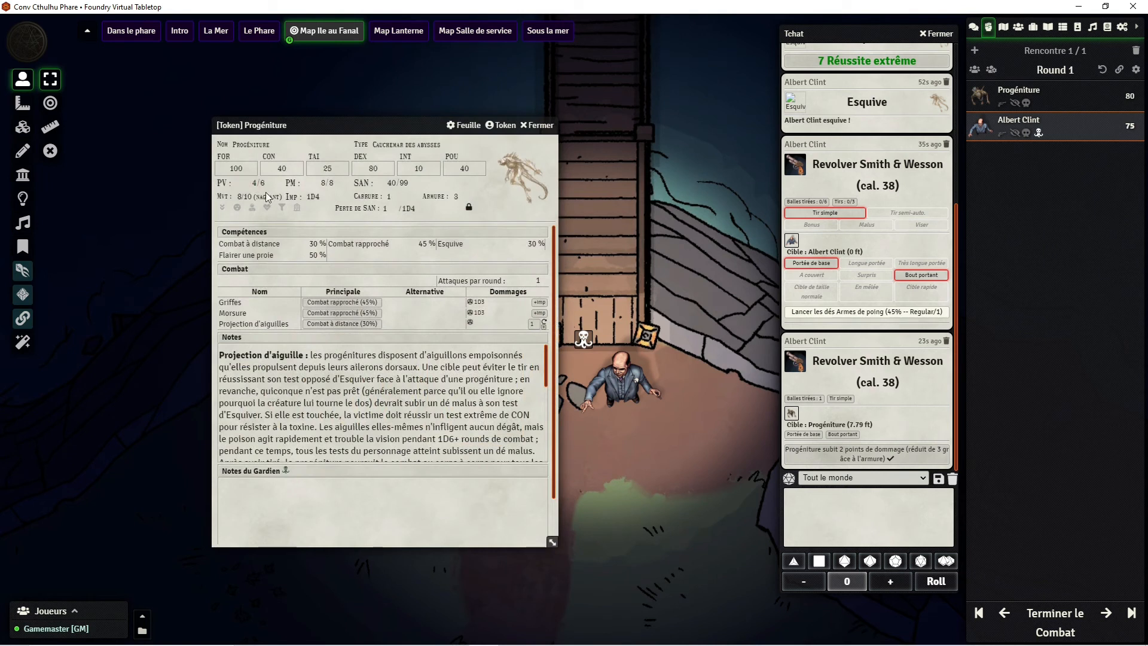
{"action": "left_click", "coordinate": [245, 183]}
{"action": "left_click", "coordinate": [537, 125]}
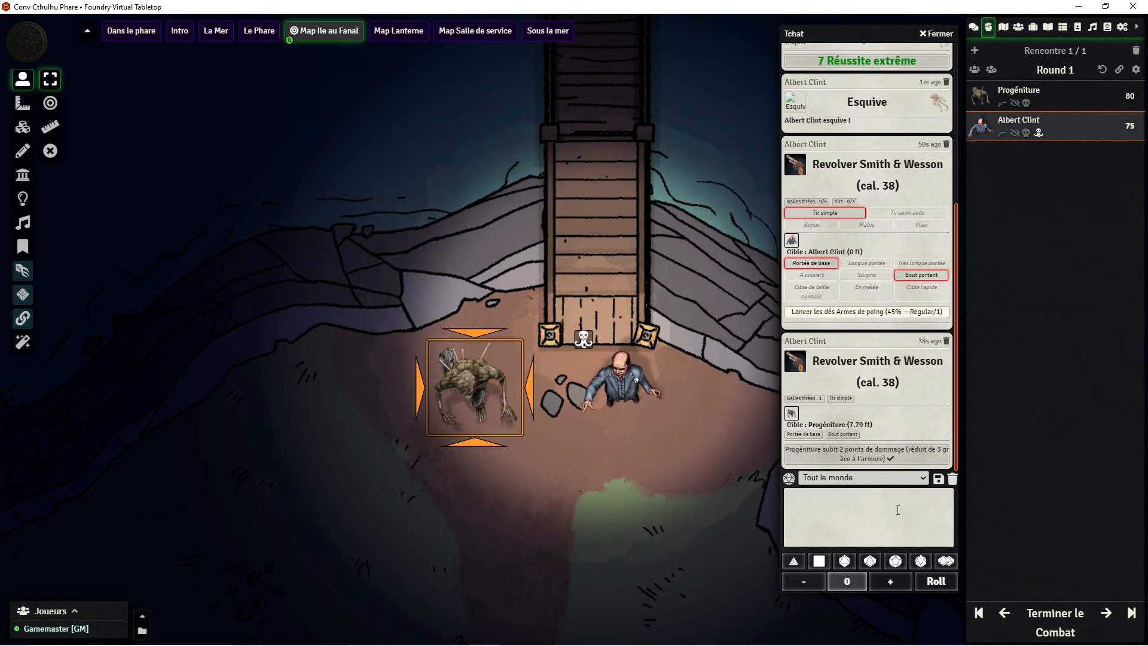
Advance the combat to Round 2 and roll a Baratin test at Ordinaire difficulty with 0 bonus dice from the investigator's sheet
{"action": "left_click", "coordinate": [1106, 613]}
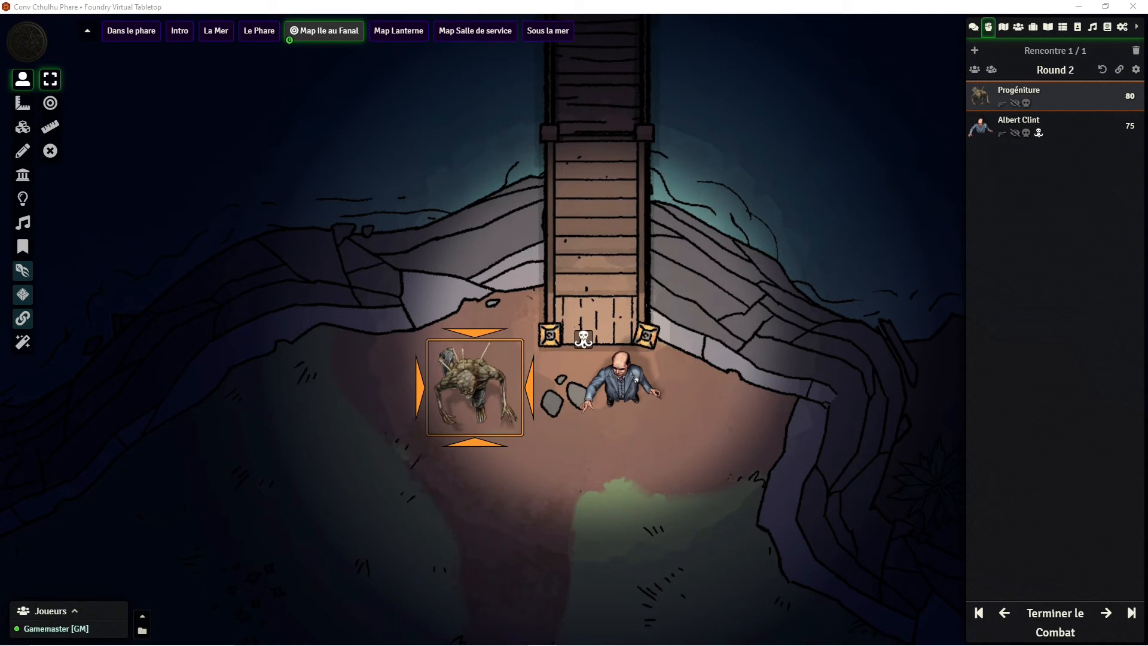
{"action": "double_click", "coordinate": [621, 395]}
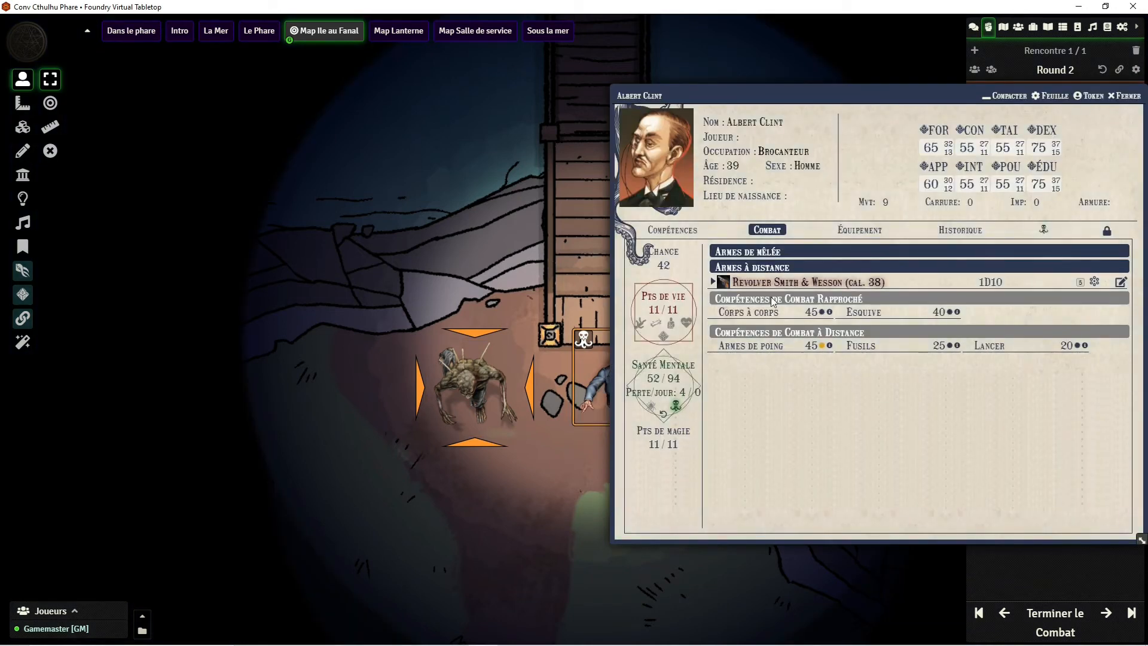
{"action": "left_click", "coordinate": [675, 231]}
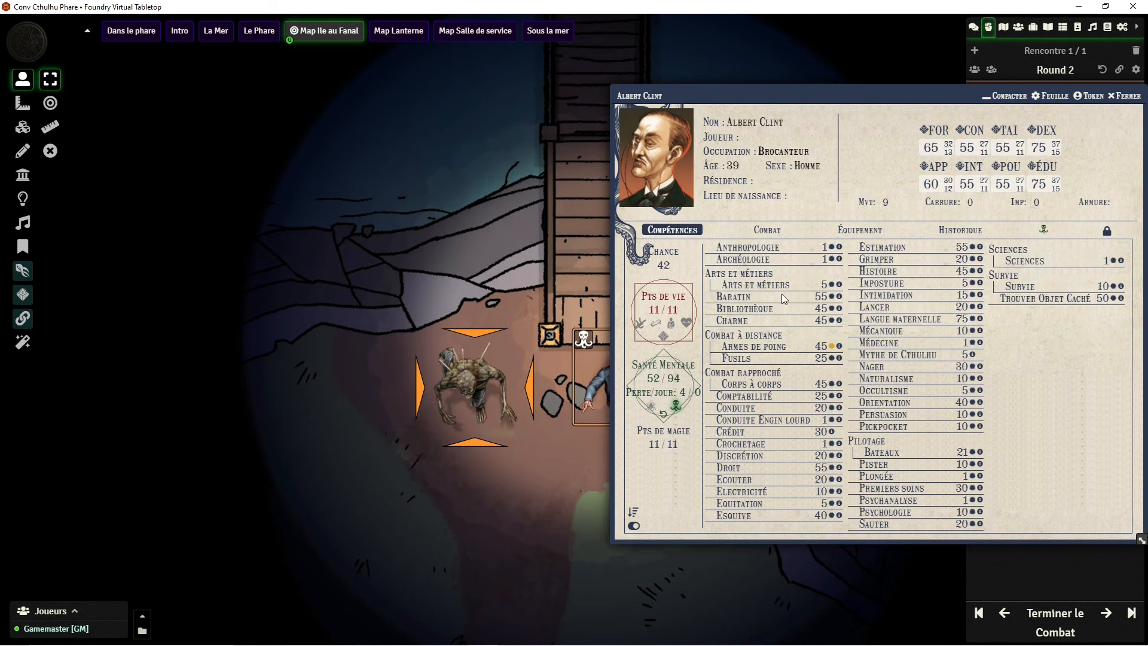
{"action": "left_click", "coordinate": [739, 297]}
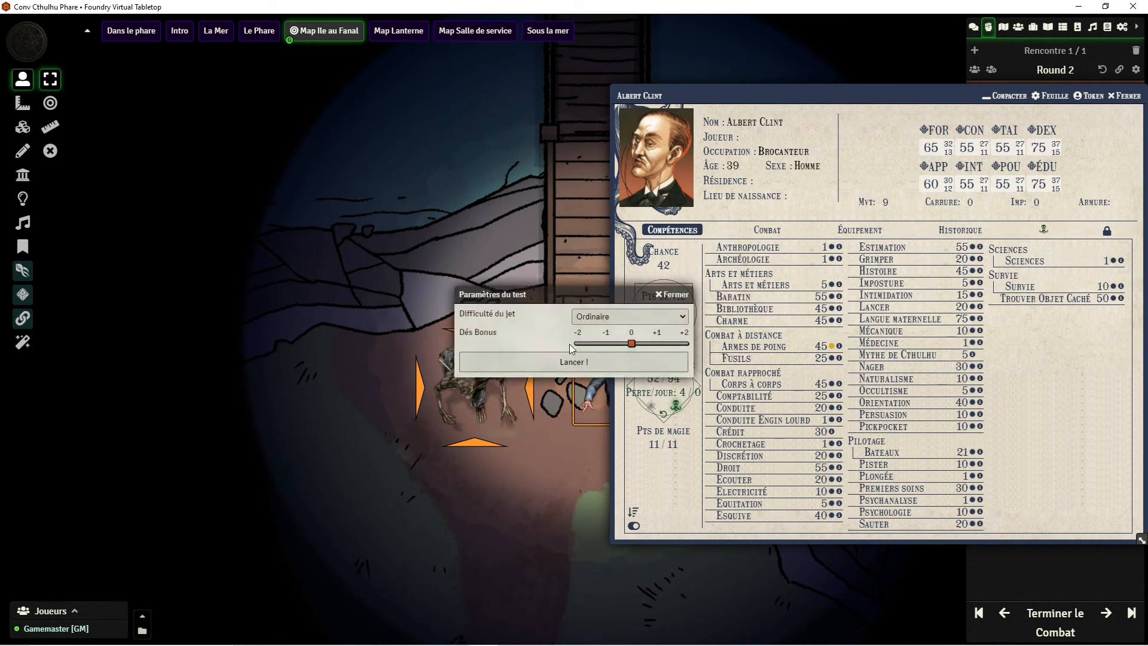
{"action": "left_click", "coordinate": [611, 316]}
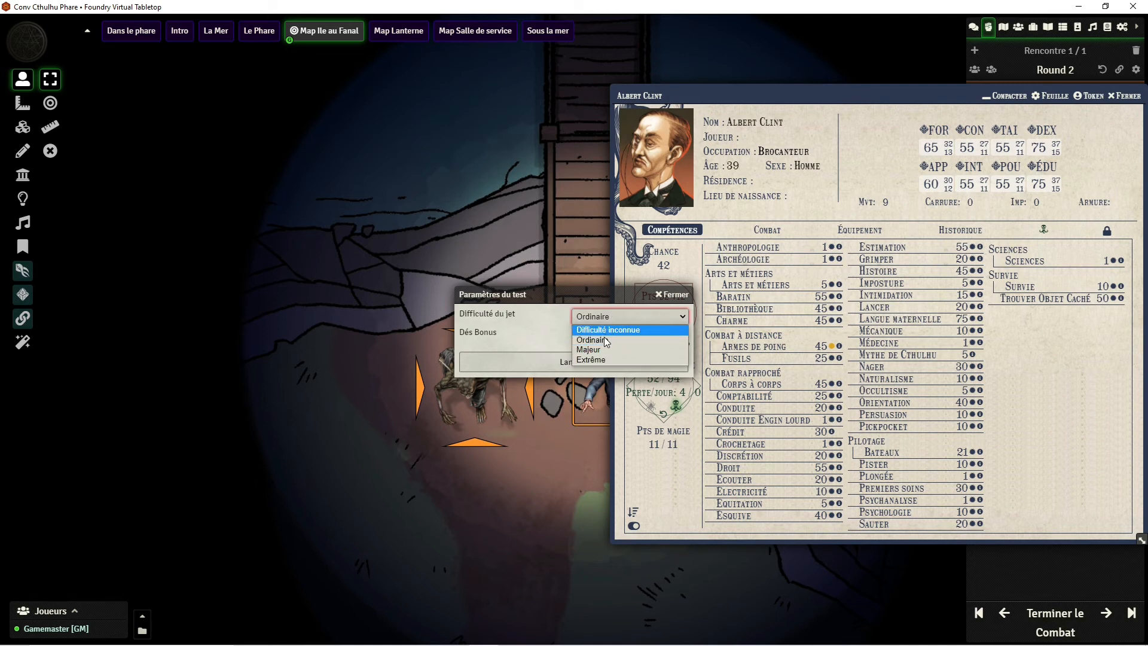
{"action": "left_click", "coordinate": [546, 321]}
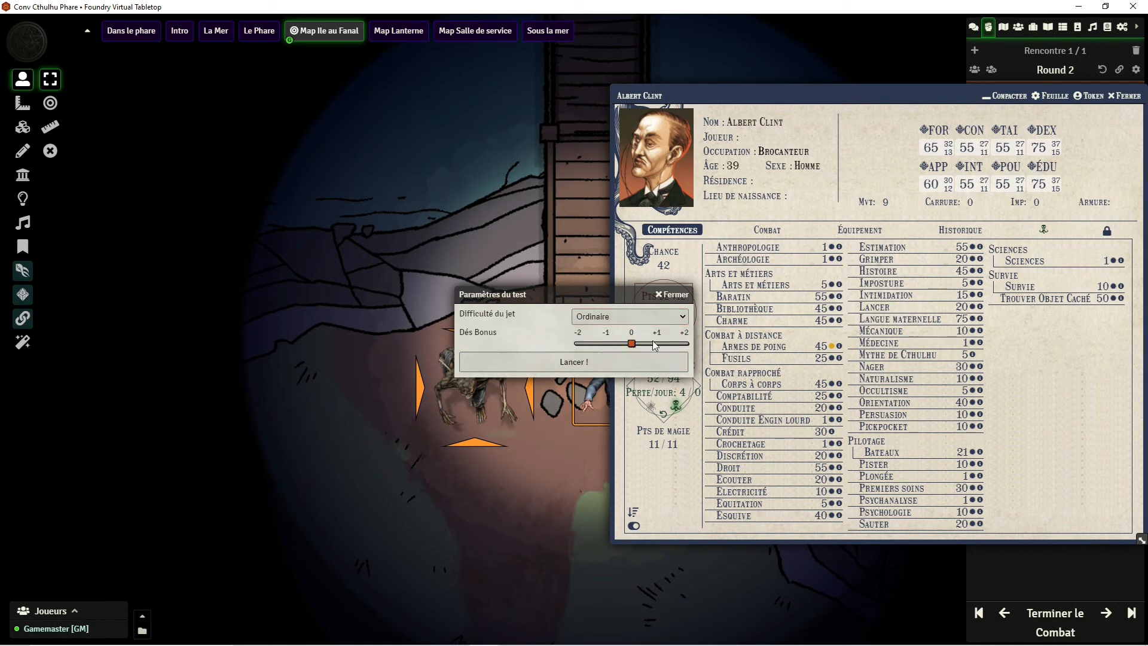
{"action": "left_click", "coordinate": [641, 361]}
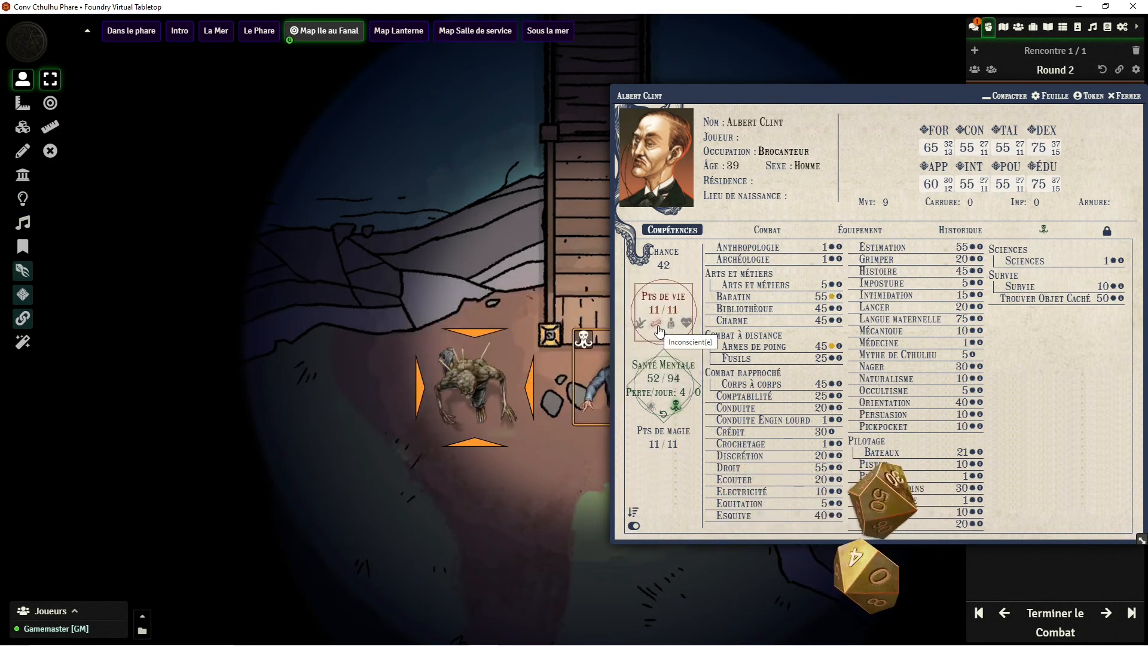
{"action": "left_click", "coordinate": [1126, 98]}
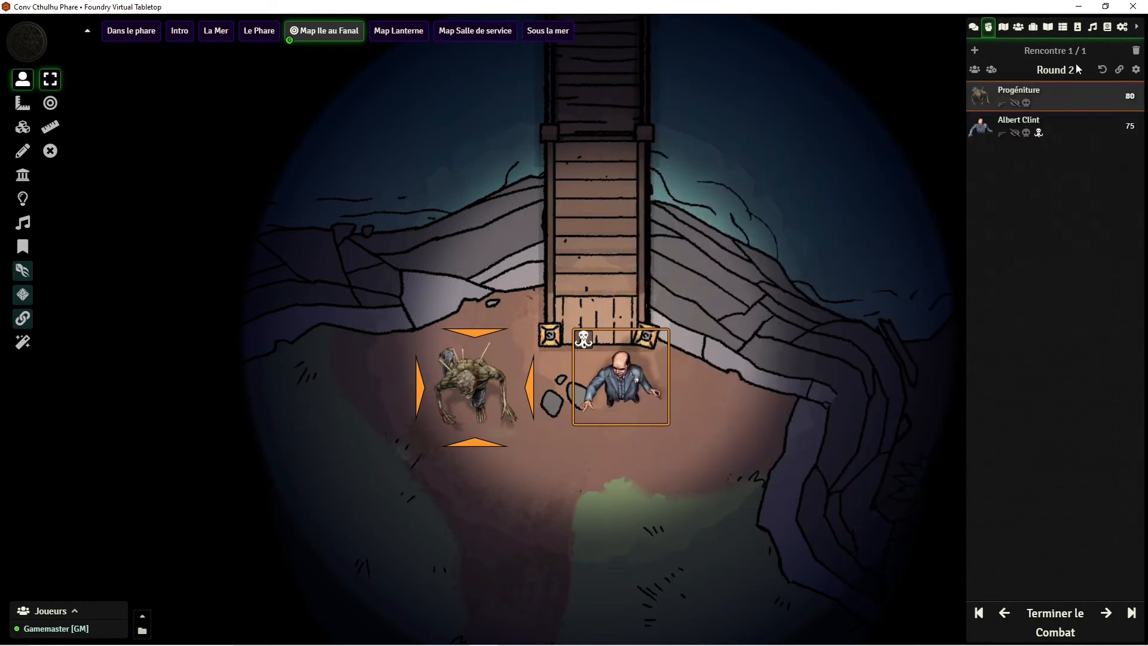
Open the Demandes de jets journal from the FR-compendiums-journalentries compendium, close the compendium list and reposition the journal over the map
{"action": "left_click", "coordinate": [1108, 28]}
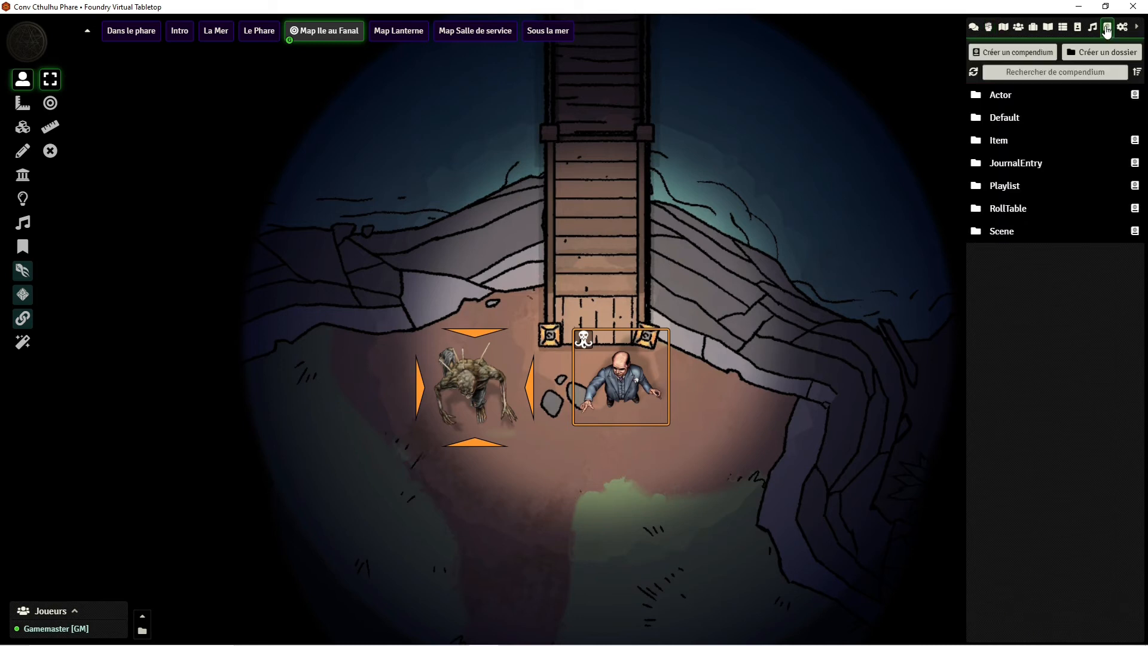
{"action": "left_click", "coordinate": [1018, 165]}
{"action": "left_click", "coordinate": [1028, 192]}
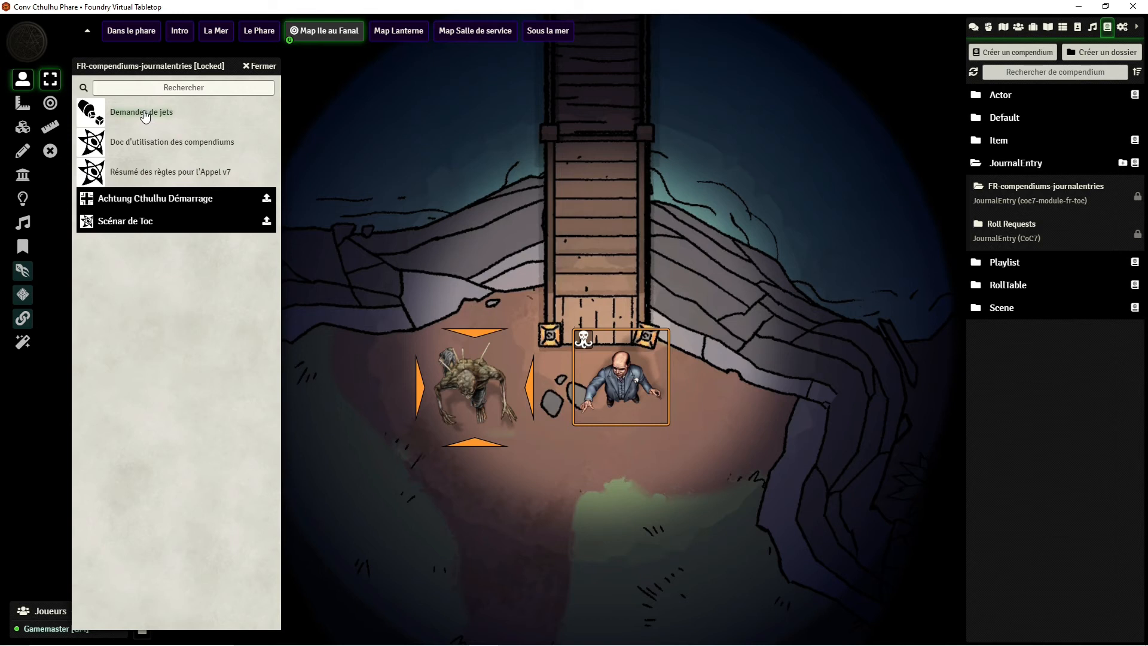
{"action": "left_click", "coordinate": [144, 113]}
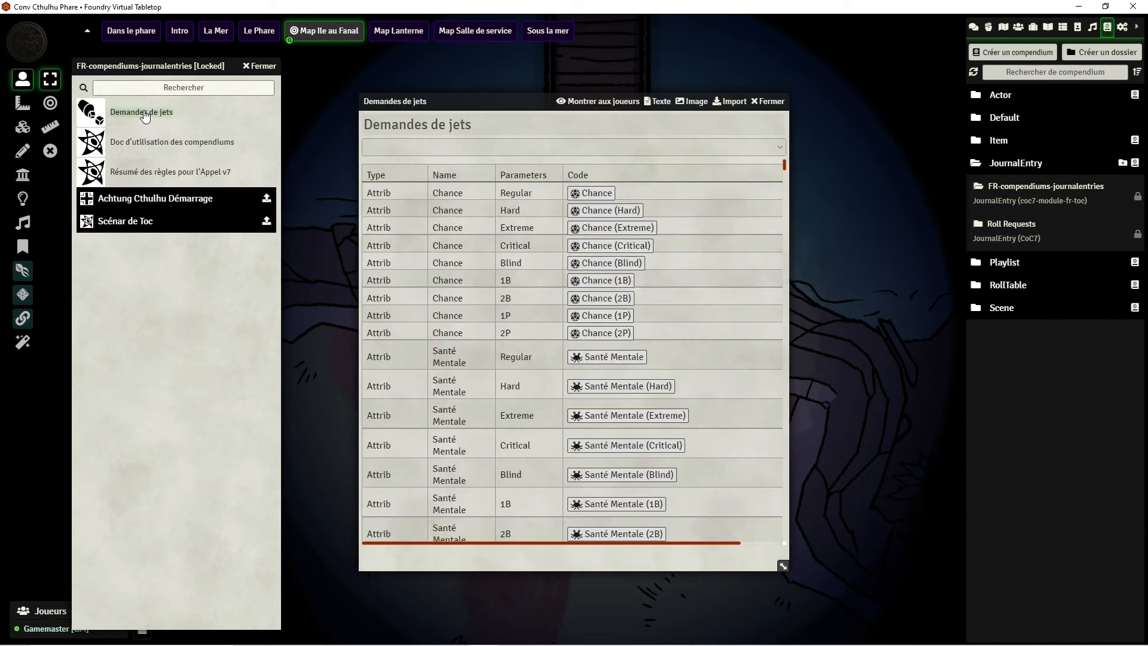
{"action": "left_click", "coordinate": [267, 69]}
{"action": "left_click_drag", "start_coordinate": [450, 96], "coordinate": [229, 74]}
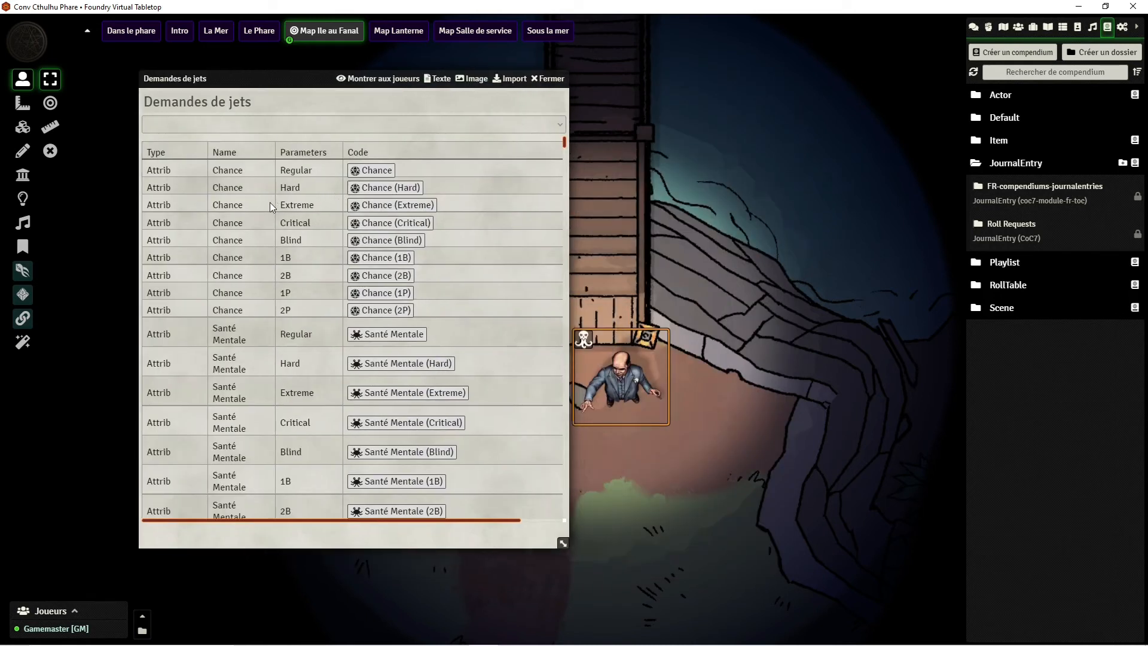
Examine the Demandes de jets table from the Chance requests through the characteristics and skills to Trouver Objet Caché
{"action": "scroll", "coordinate": [270, 205], "scroll_direction": "down", "scroll_amount": 7}
{"action": "scroll", "coordinate": [340, 223], "scroll_direction": "up", "scroll_amount": 7}
{"action": "scroll", "coordinate": [341, 235], "scroll_direction": "down", "scroll_amount": 15}
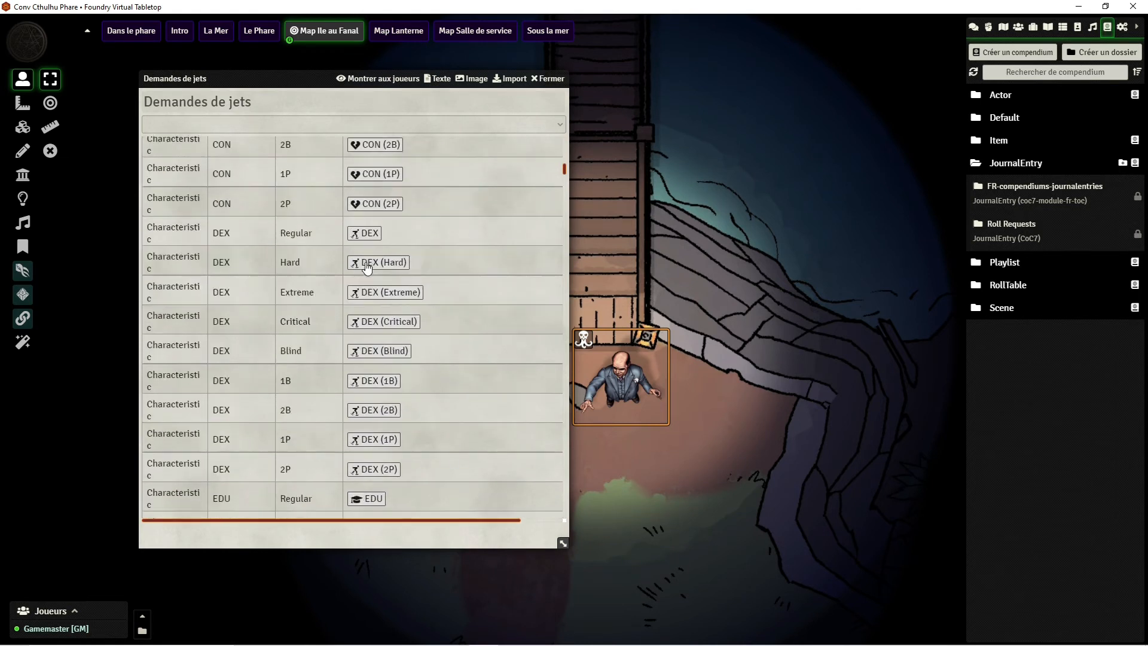
{"action": "scroll", "coordinate": [367, 267], "scroll_direction": "down", "scroll_amount": 20}
{"action": "scroll", "coordinate": [332, 232], "scroll_direction": "down", "scroll_amount": 15}
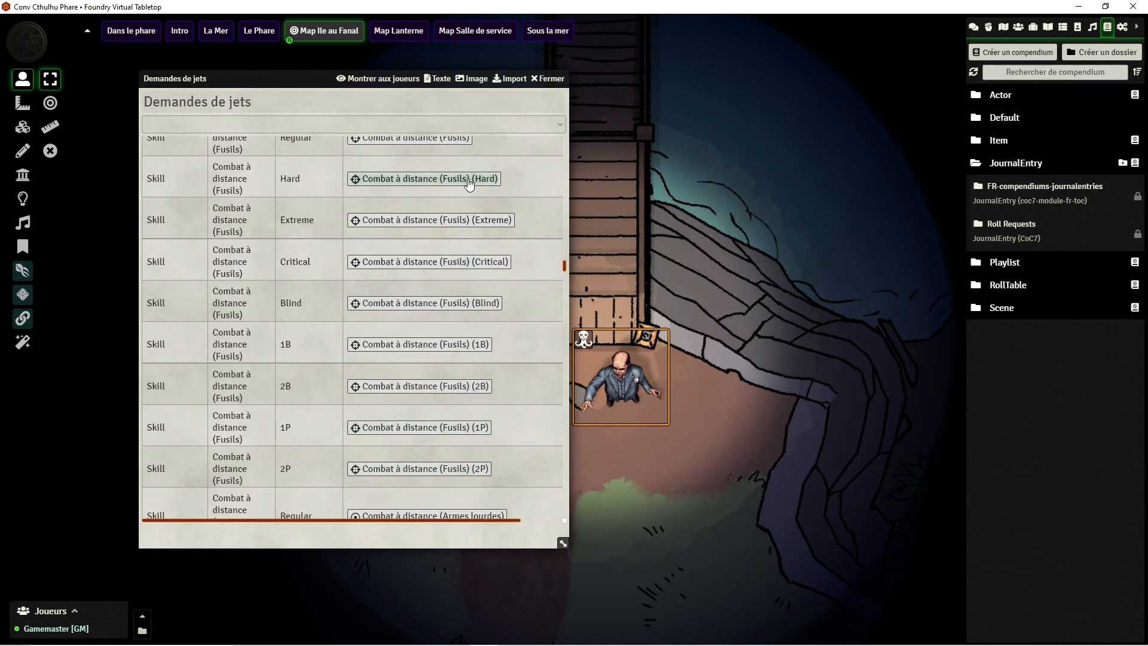
{"action": "scroll", "coordinate": [461, 264], "scroll_direction": "down", "scroll_amount": 12}
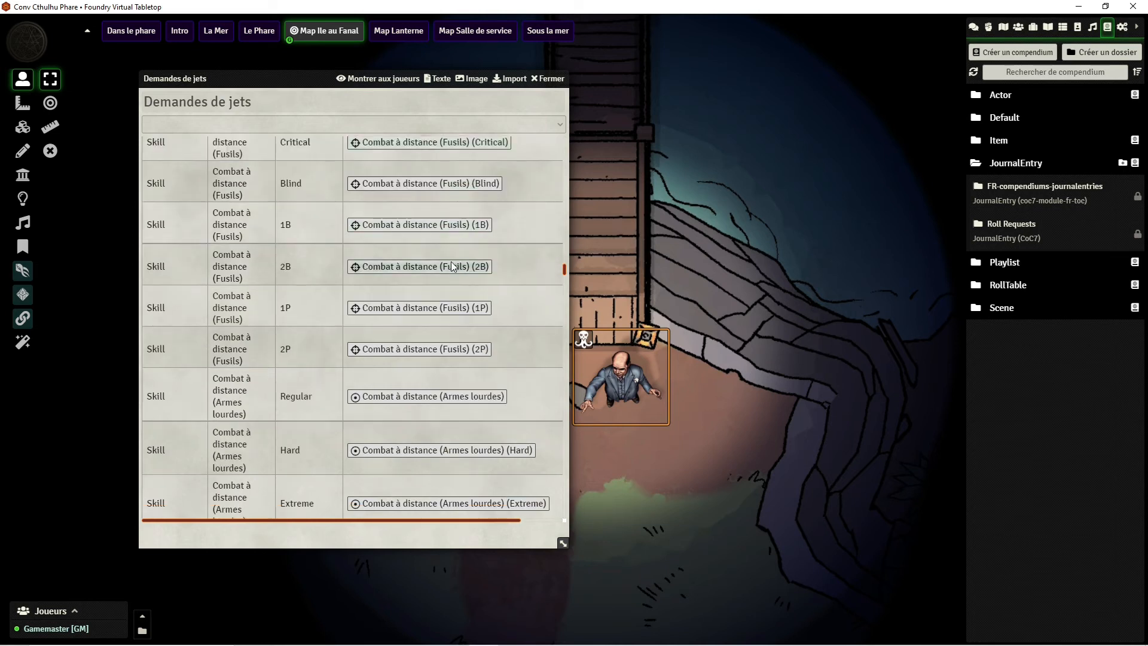
{"action": "scroll", "coordinate": [432, 270], "scroll_direction": "down", "scroll_amount": 15}
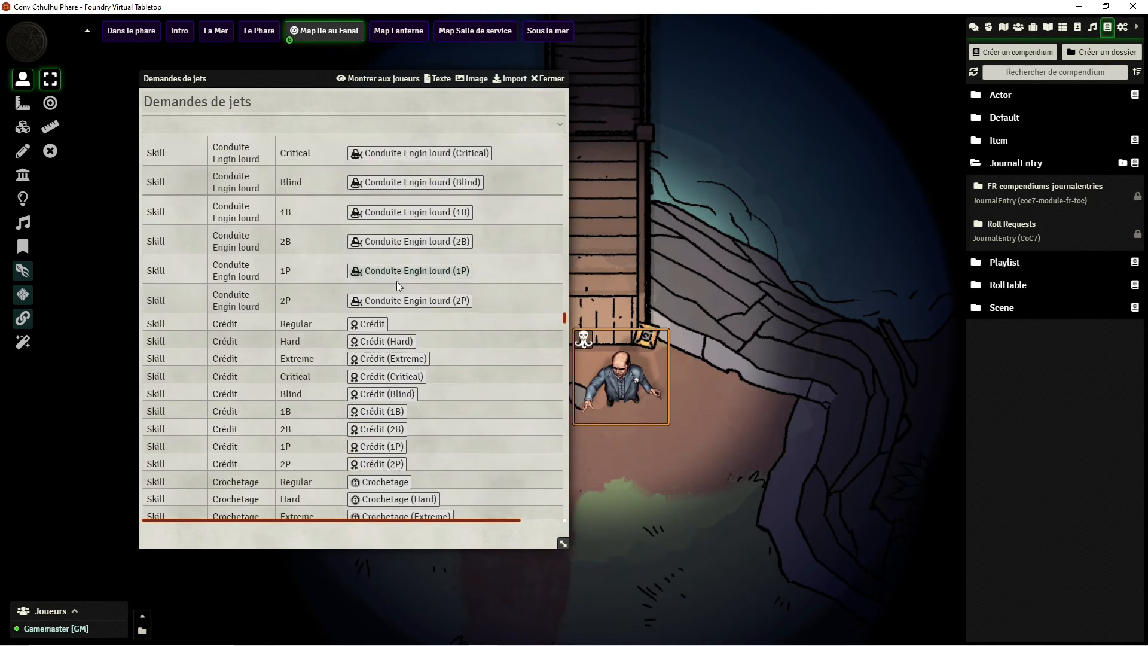
{"action": "scroll", "coordinate": [376, 297], "scroll_direction": "down", "scroll_amount": 15}
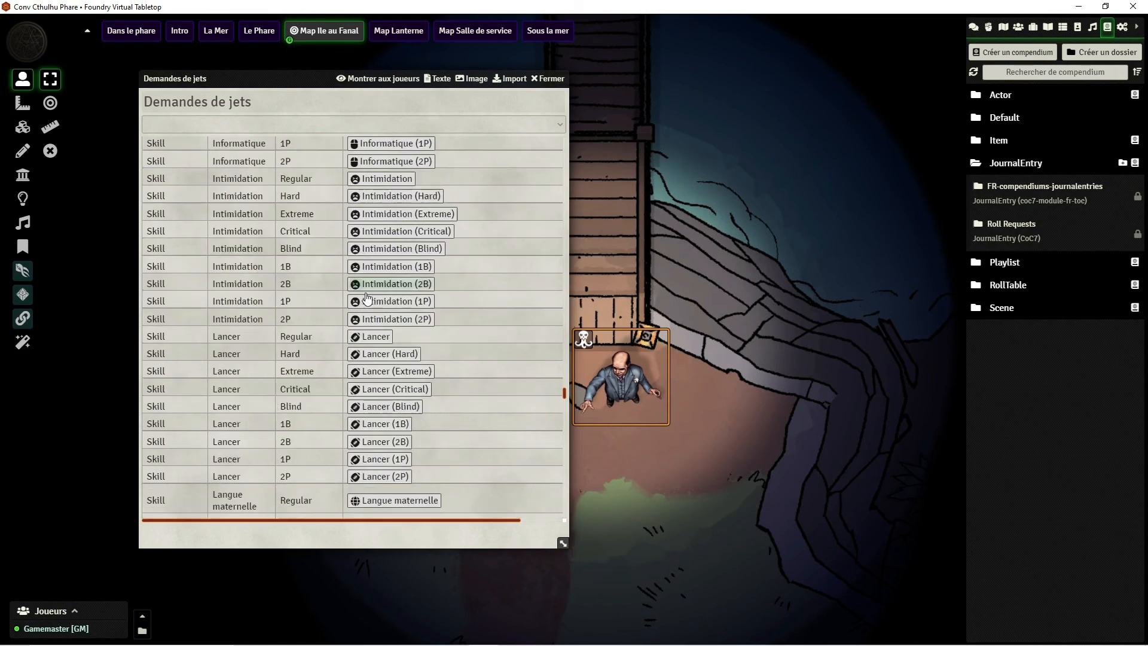
{"action": "scroll", "coordinate": [366, 301], "scroll_direction": "down", "scroll_amount": 12}
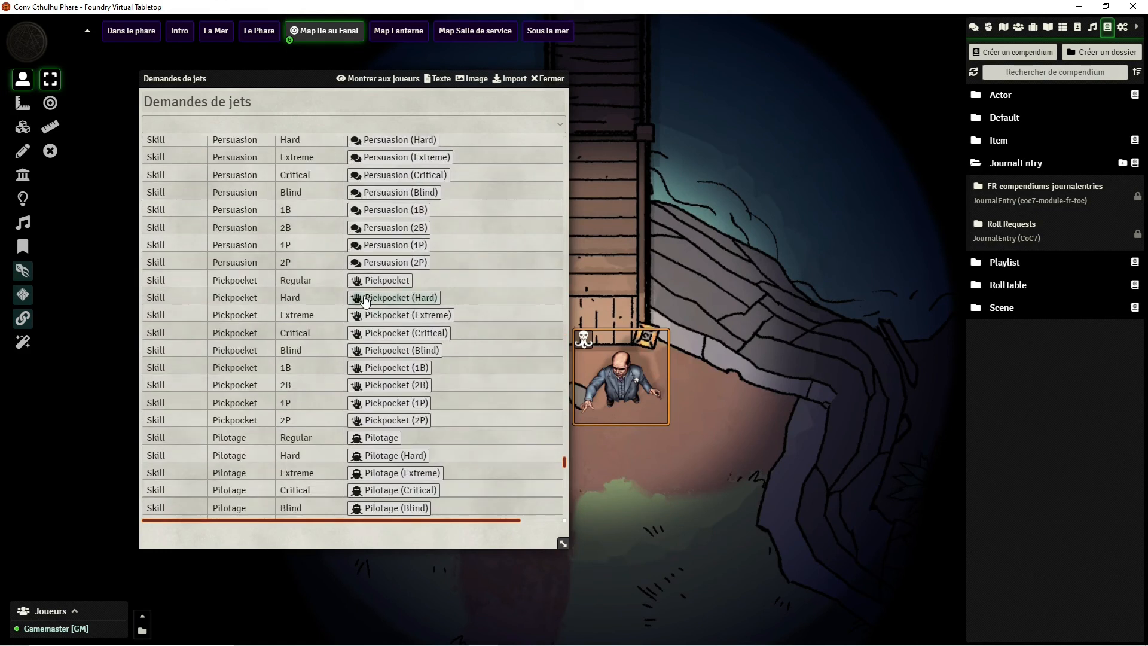
{"action": "scroll", "coordinate": [365, 300], "scroll_direction": "down", "scroll_amount": 5}
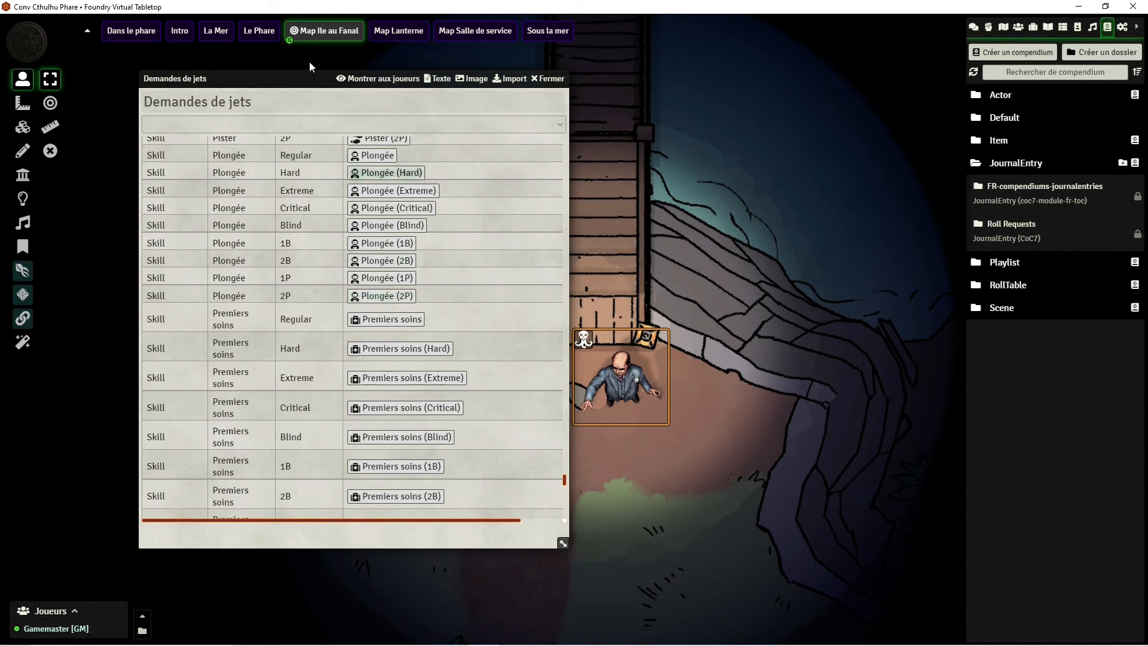
{"action": "left_click_drag", "start_coordinate": [246, 84], "coordinate": [187, 136]}
{"action": "left_click_drag", "start_coordinate": [314, 171], "coordinate": [235, 92]}
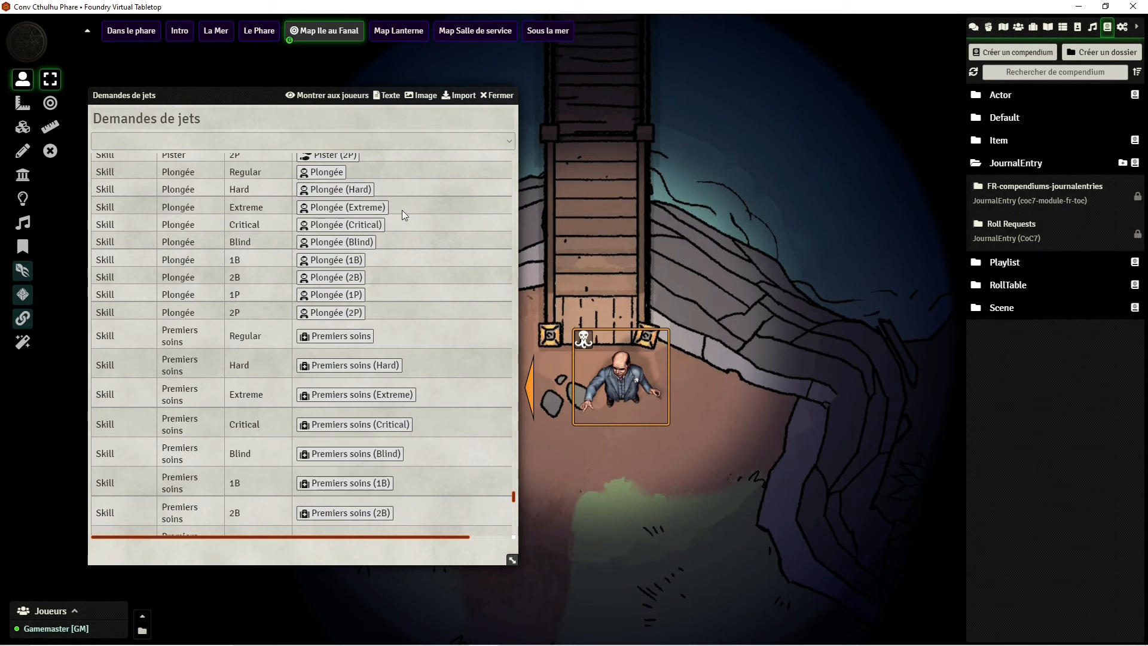
{"action": "scroll", "coordinate": [383, 245], "scroll_direction": "up", "scroll_amount": 6}
{"action": "scroll", "coordinate": [387, 258], "scroll_direction": "down", "scroll_amount": 6}
{"action": "scroll", "coordinate": [386, 257], "scroll_direction": "down", "scroll_amount": 10}
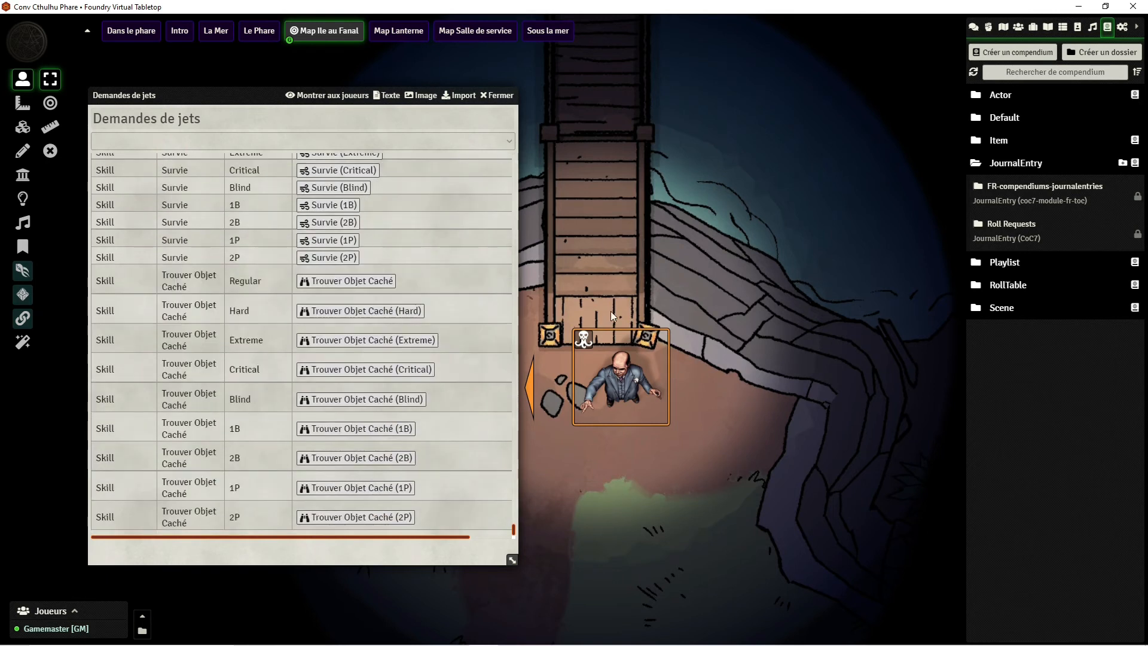
Move the investigator's token down the path, roll the regular Trouver Objet Caché request for it, and view the result in the chat
{"action": "mouse_move", "coordinate": [623, 391]}
{"action": "left_mouse_down"}
{"action": "mouse_move", "coordinate": [622, 531]}
{"action": "mouse_move", "coordinate": [620, 496]}
{"action": "mouse_move", "coordinate": [593, 518]}
{"action": "mouse_move", "coordinate": [560, 507]}
{"action": "left_mouse_up"}
{"action": "scroll", "coordinate": [620, 497], "scroll_direction": "down", "scroll_amount": 8}
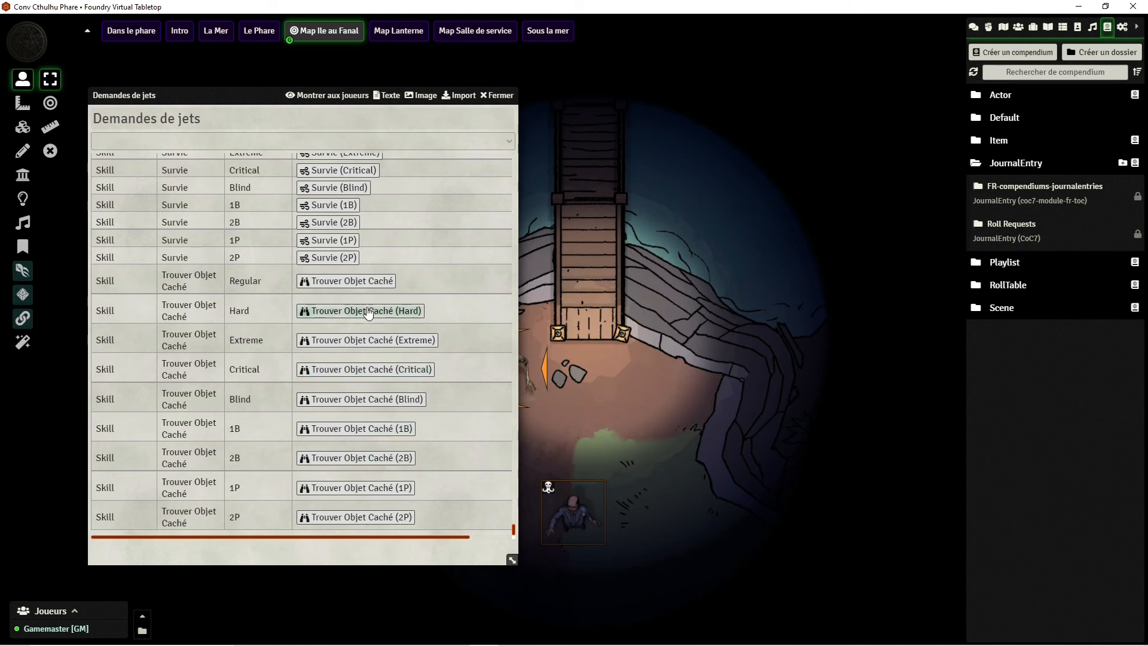
{"action": "left_click", "coordinate": [362, 288]}
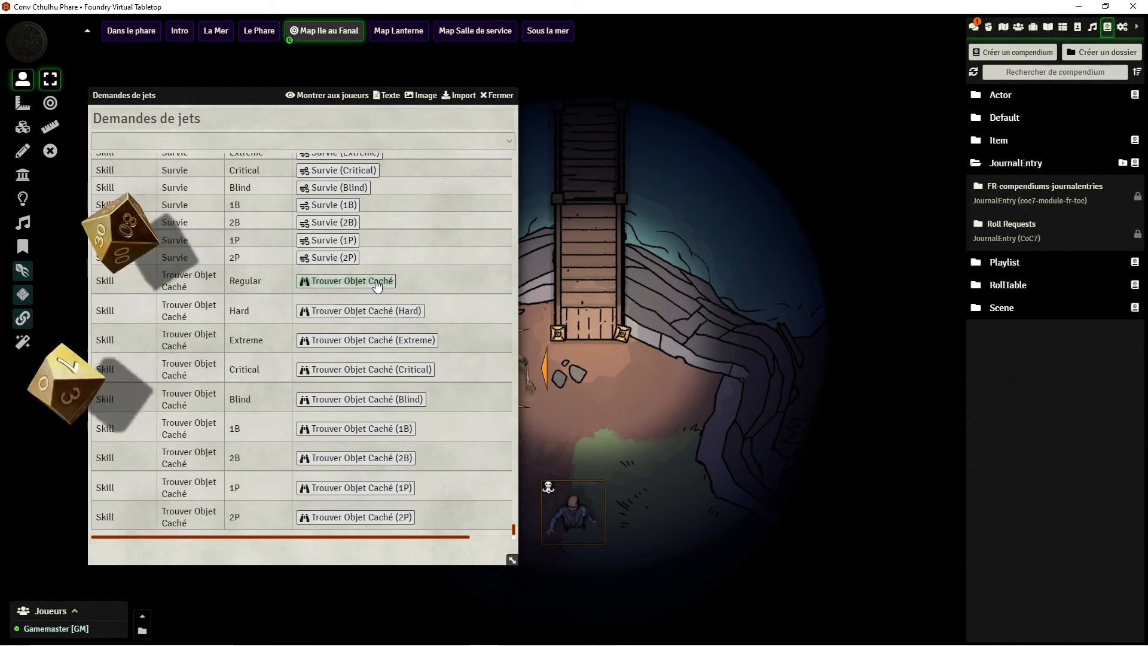
{"action": "left_click", "coordinate": [975, 27]}
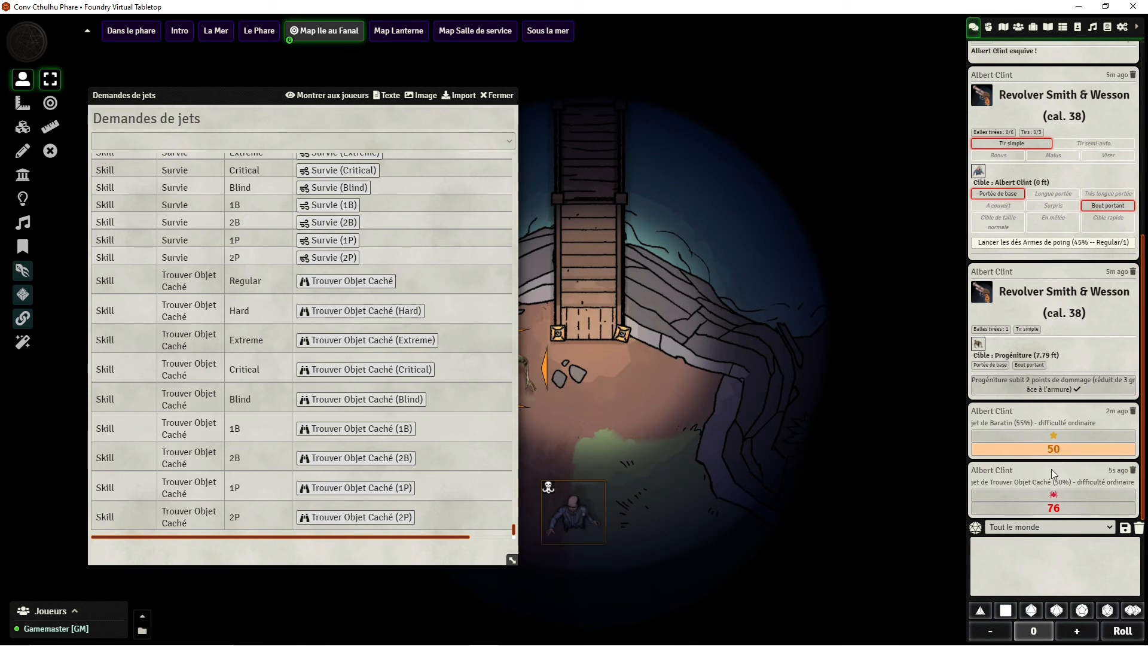
{"action": "mouse_move", "coordinate": [1057, 507]}
Reposition the journal, try the regular Trouver Objet Caché request with the Progéniture's token selected, and close the journal
{"action": "left_click_drag", "start_coordinate": [240, 98], "coordinate": [676, 32]}
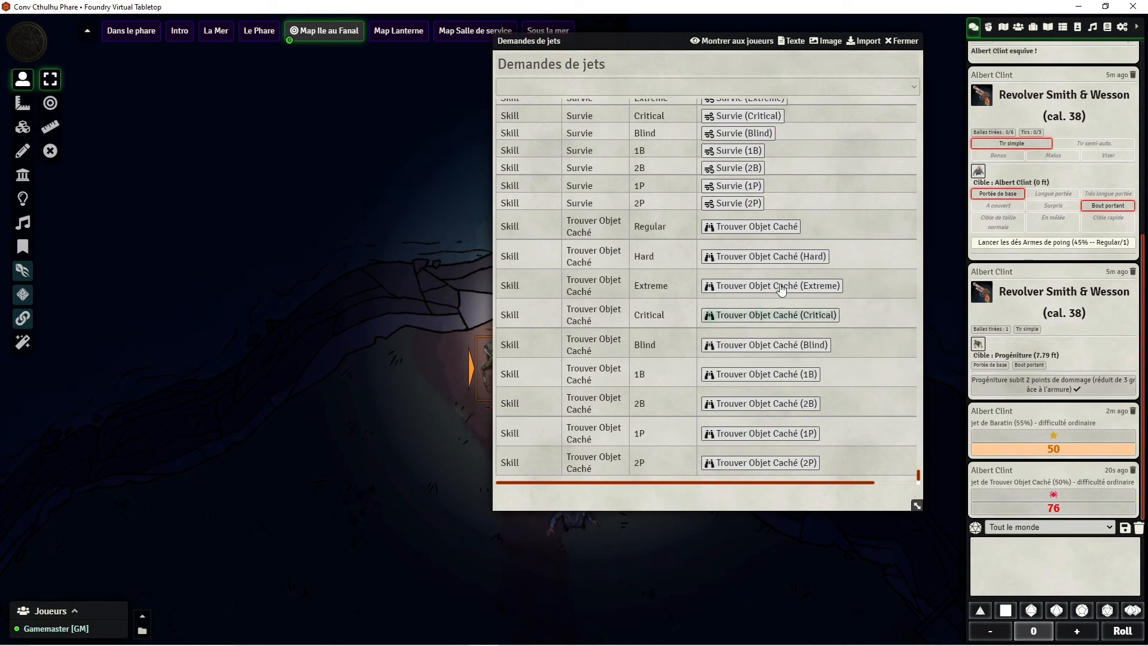
{"action": "left_click", "coordinate": [771, 234]}
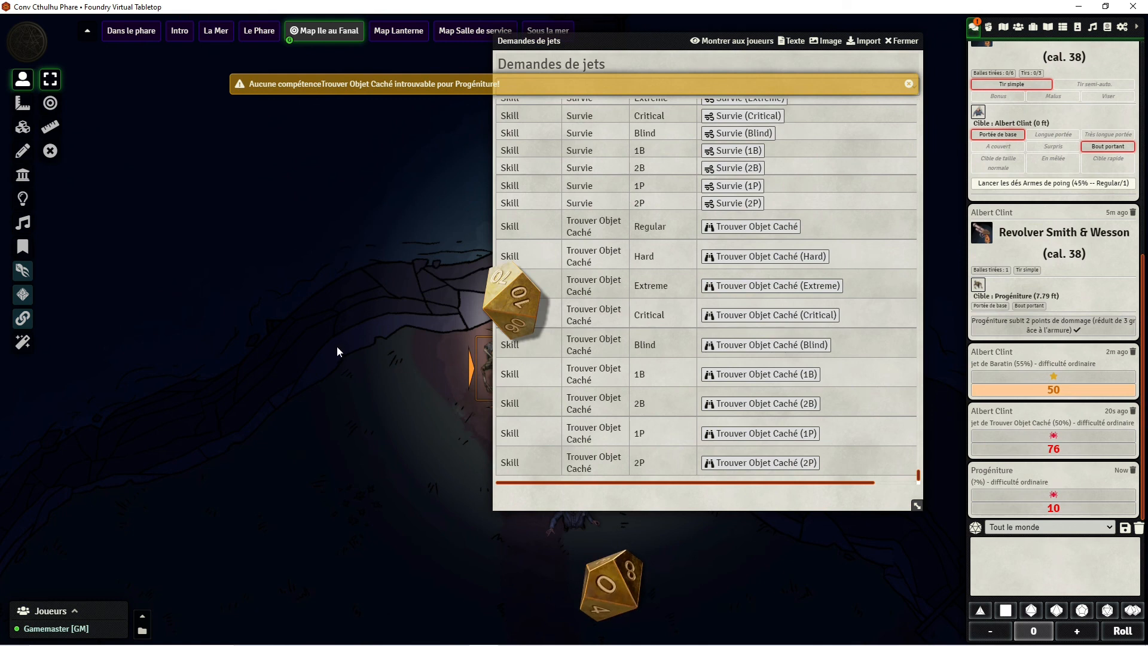
{"action": "key", "text": "Escape"}
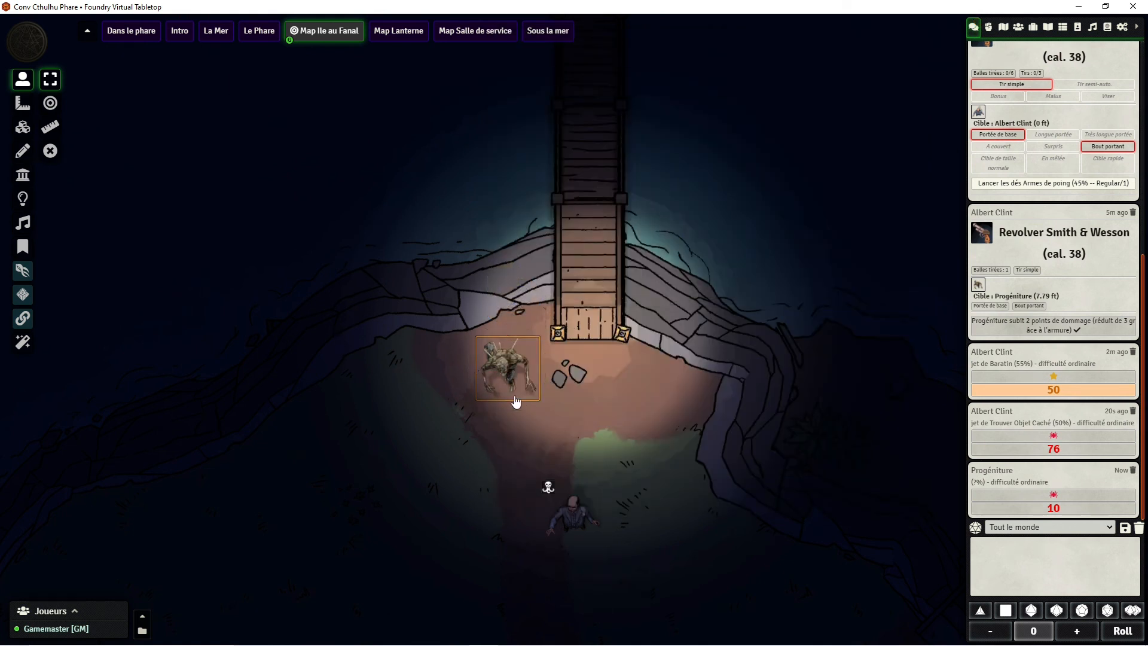
Clear the target on the Progéniture and deselect every token on the map
{"action": "key", "text": "t"}
{"action": "key", "text": "Escape"}
{"action": "left_click", "coordinate": [332, 343]}
{"action": "key", "text": "alt+Tab"}
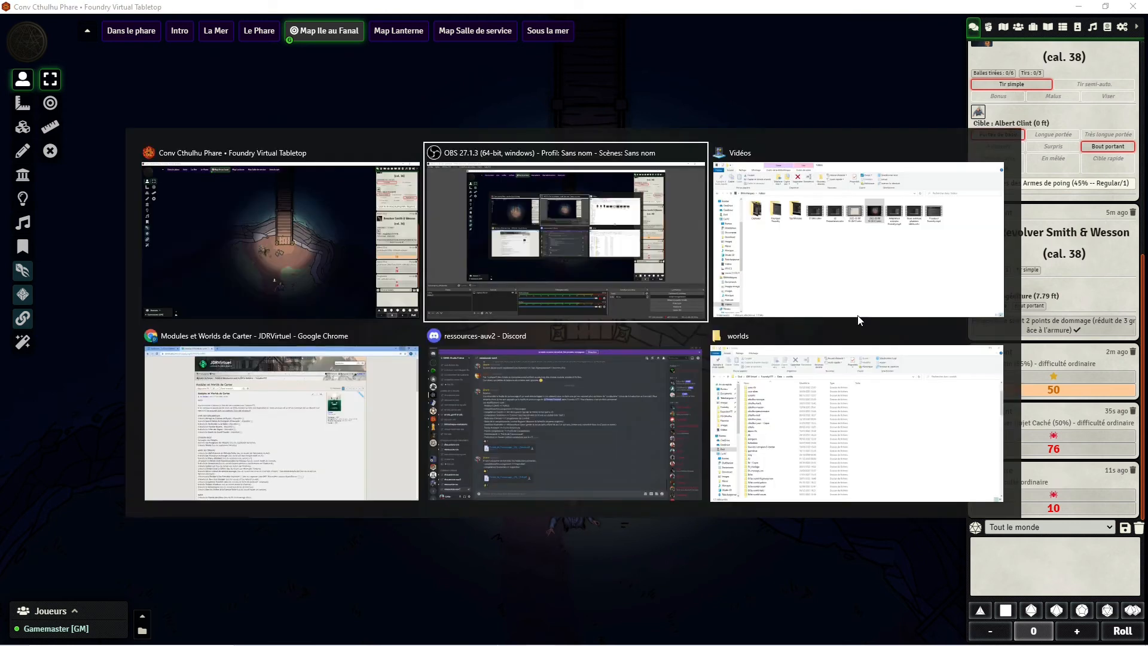
Reopen the Demandes de jets journal and trigger the regular Trouver Objet Caché request with no token selected
{"action": "left_click", "coordinate": [1108, 26]}
{"action": "left_click", "coordinate": [1048, 201]}
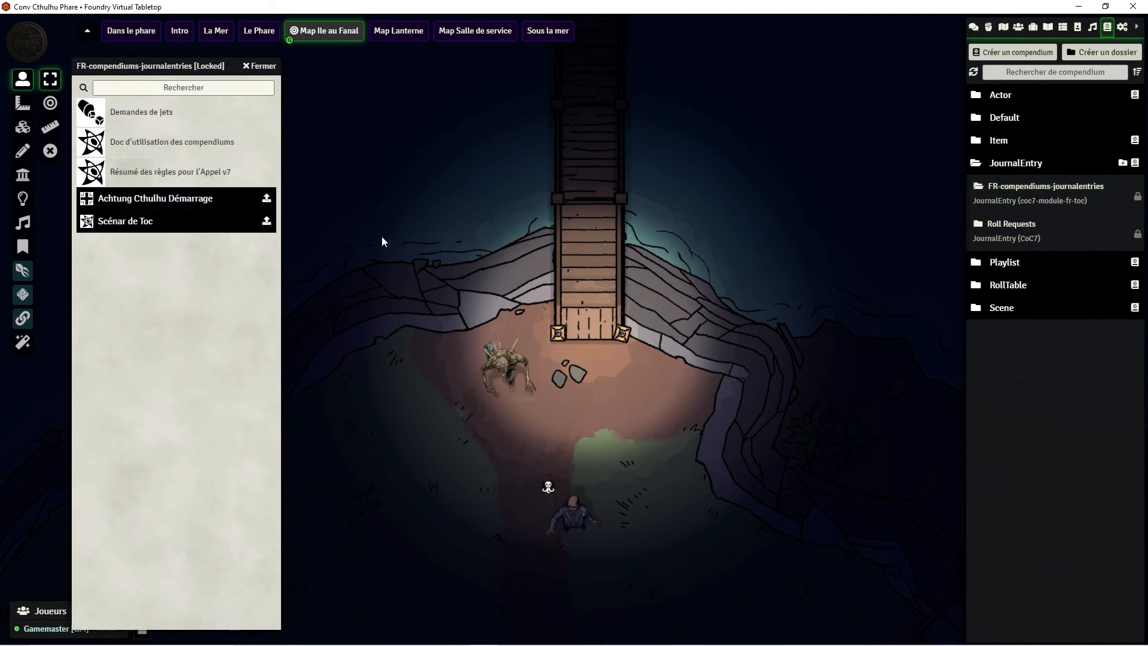
{"action": "left_click", "coordinate": [158, 114]}
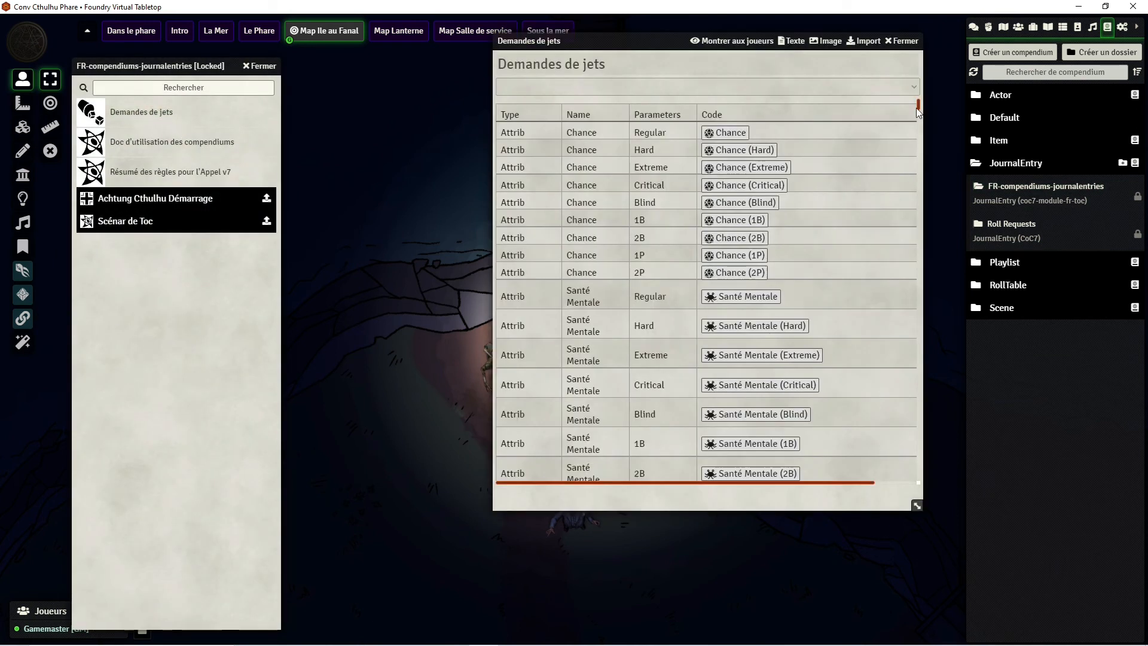
{"action": "left_click_drag", "start_coordinate": [919, 106], "coordinate": [917, 481]}
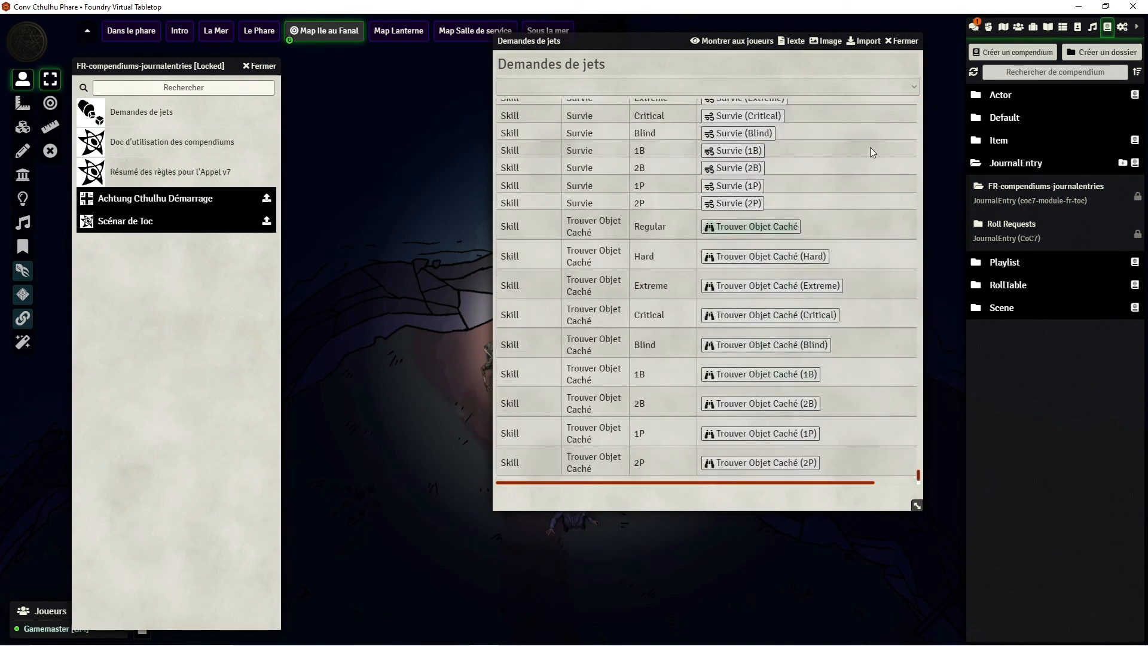
View the posted Trouver Objet Caché request in the chat and move the Demandes de jets journal away from the map's centre
{"action": "left_click", "coordinate": [975, 27]}
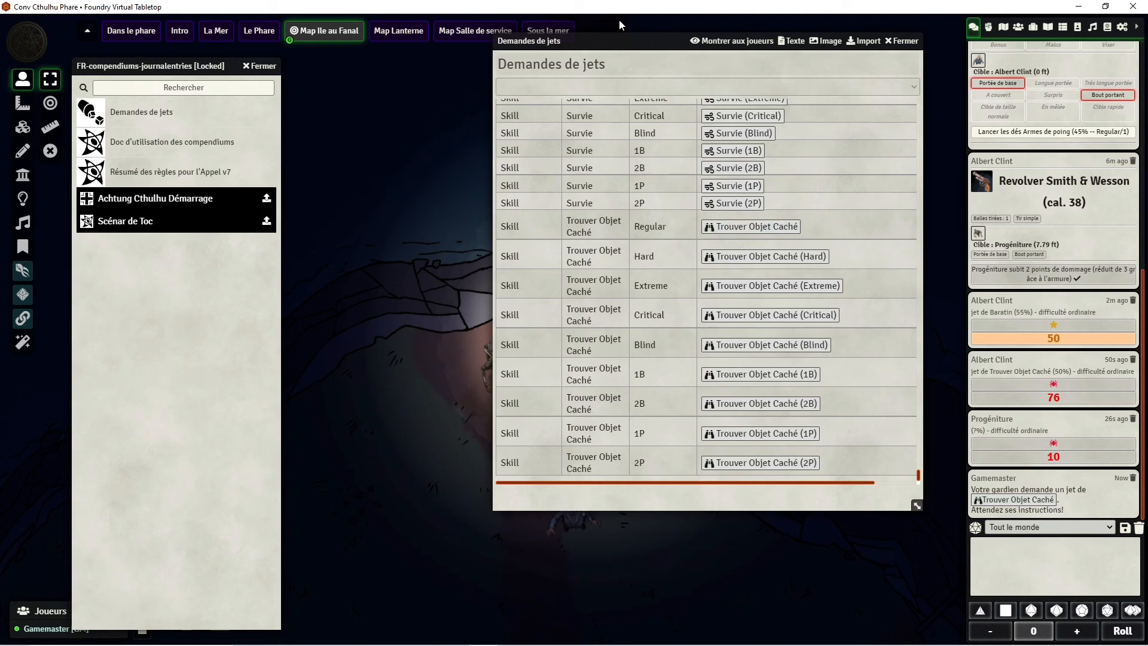
{"action": "left_click_drag", "start_coordinate": [618, 35], "coordinate": [379, 52]}
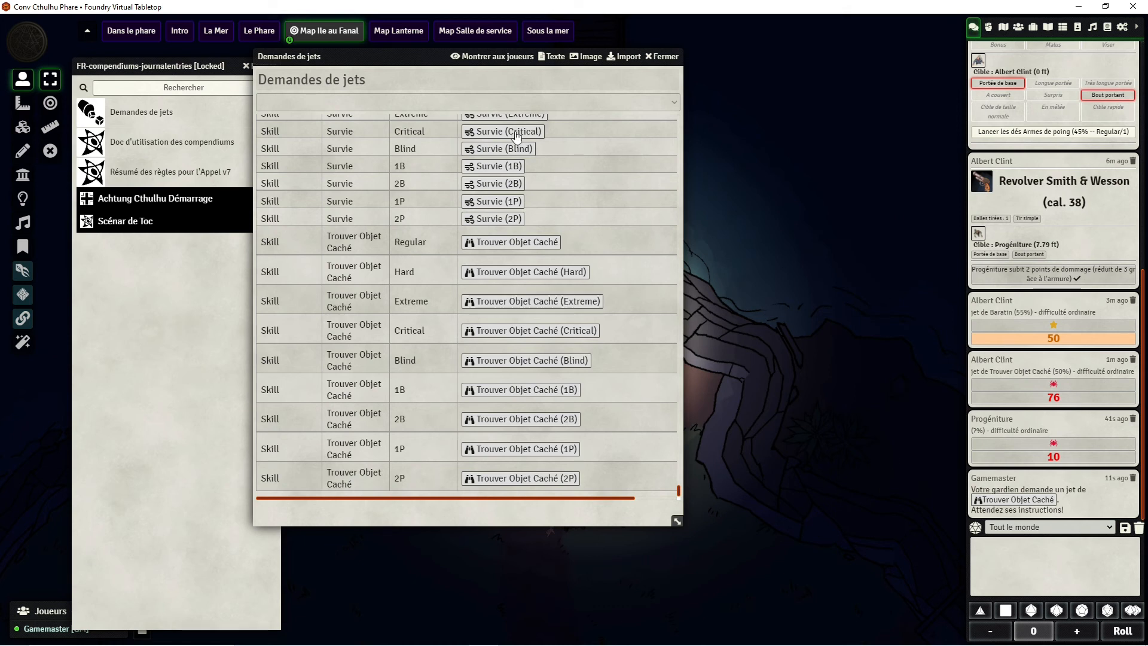
{"action": "left_click_drag", "start_coordinate": [404, 54], "coordinate": [264, 33]}
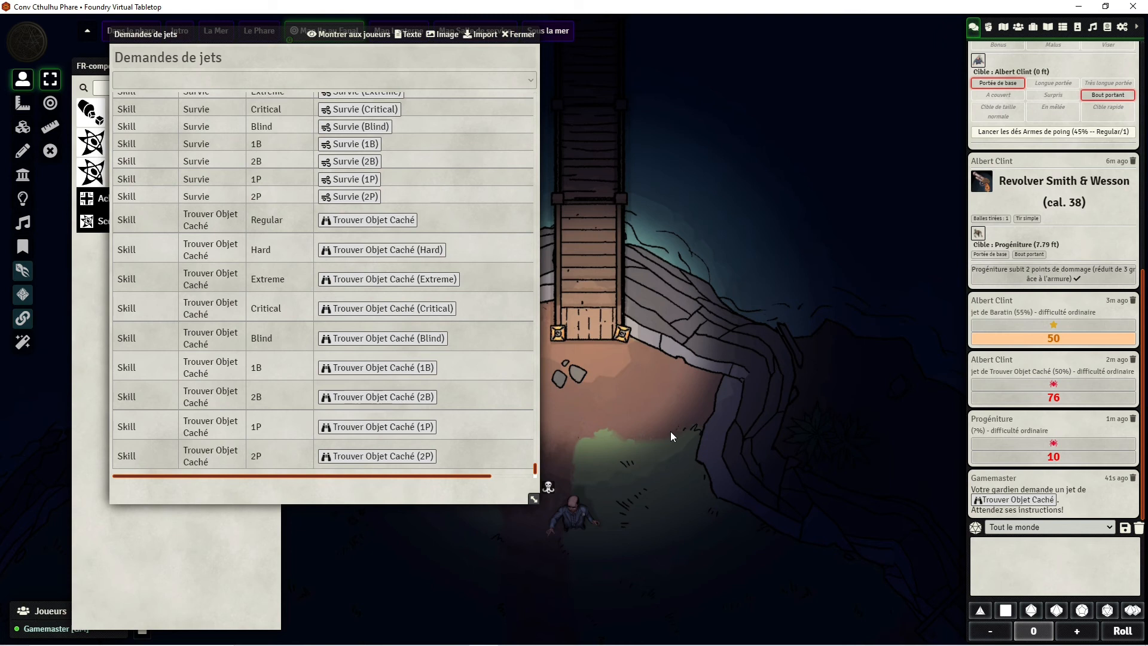
Examine the attribute and skill roll requests listed throughout the Demandes de jets journal
{"action": "scroll", "coordinate": [326, 206], "scroll_direction": "up", "scroll_amount": 20}
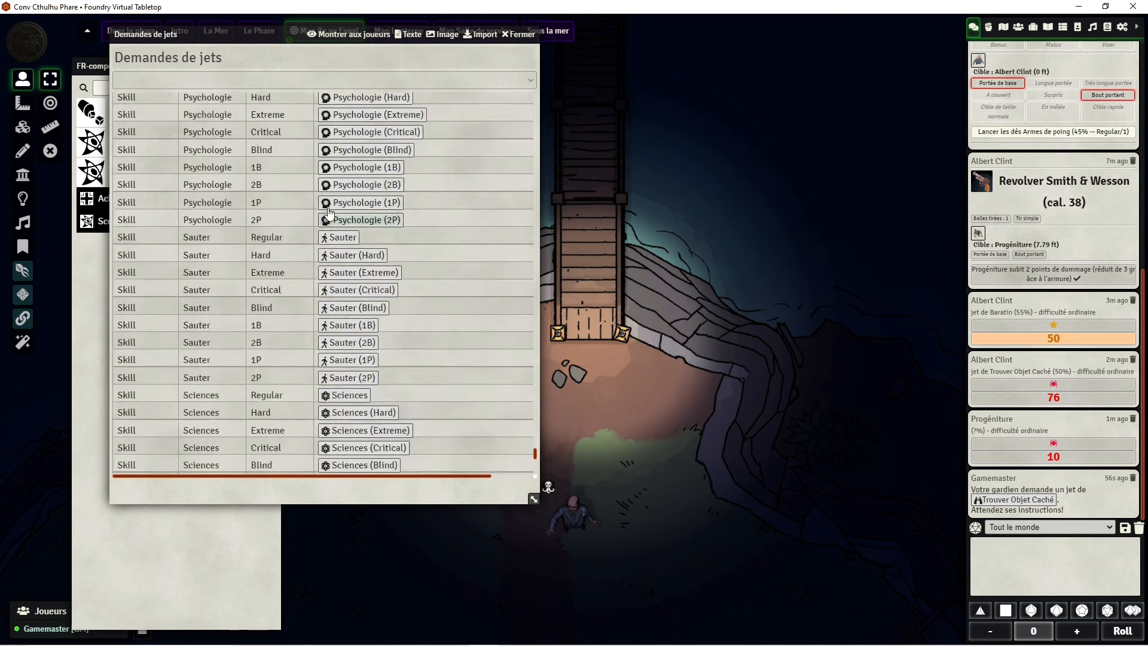
{"action": "scroll", "coordinate": [328, 211], "scroll_direction": "up", "scroll_amount": 10}
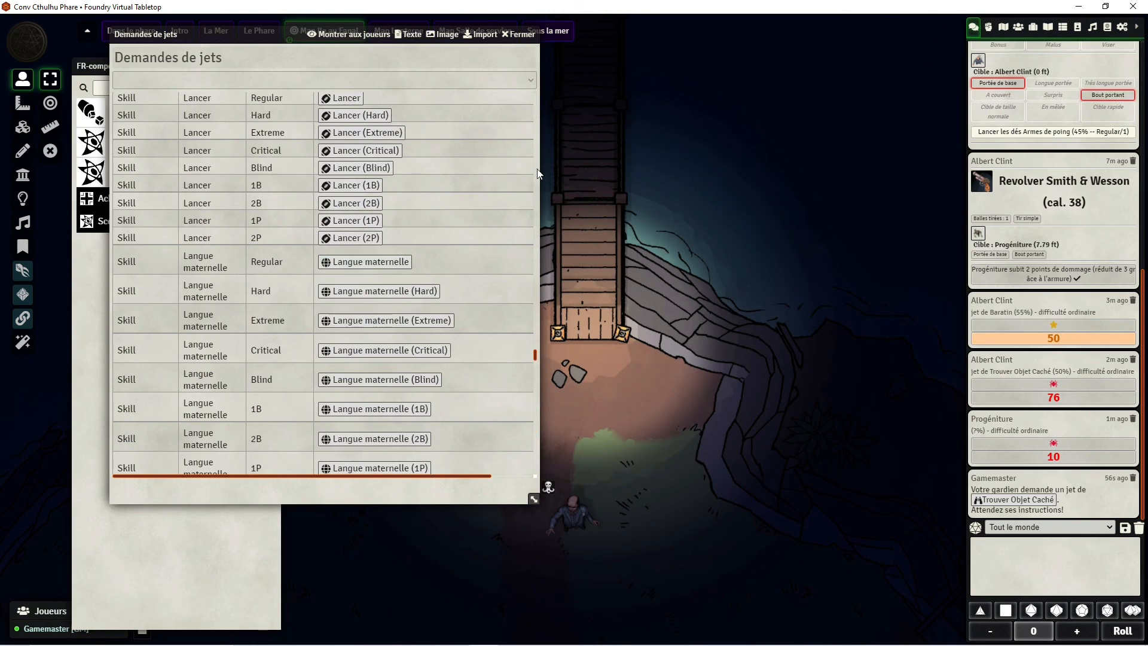
{"action": "scroll", "coordinate": [403, 100], "scroll_direction": "up", "scroll_amount": 20}
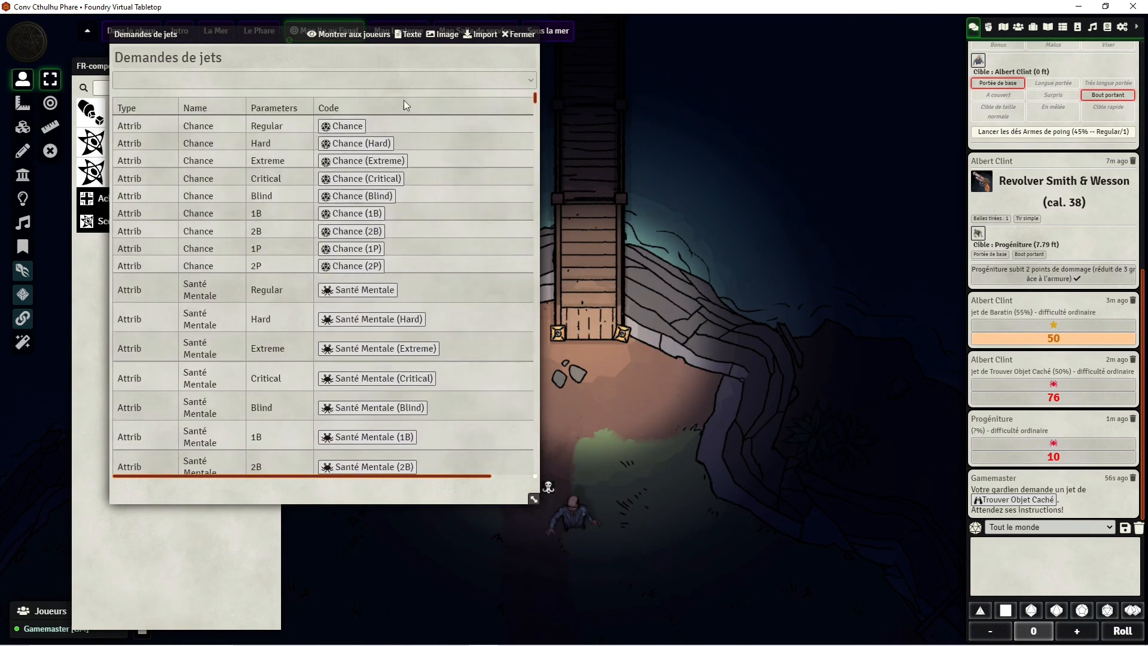
{"action": "scroll", "coordinate": [417, 139], "scroll_direction": "down", "scroll_amount": 20}
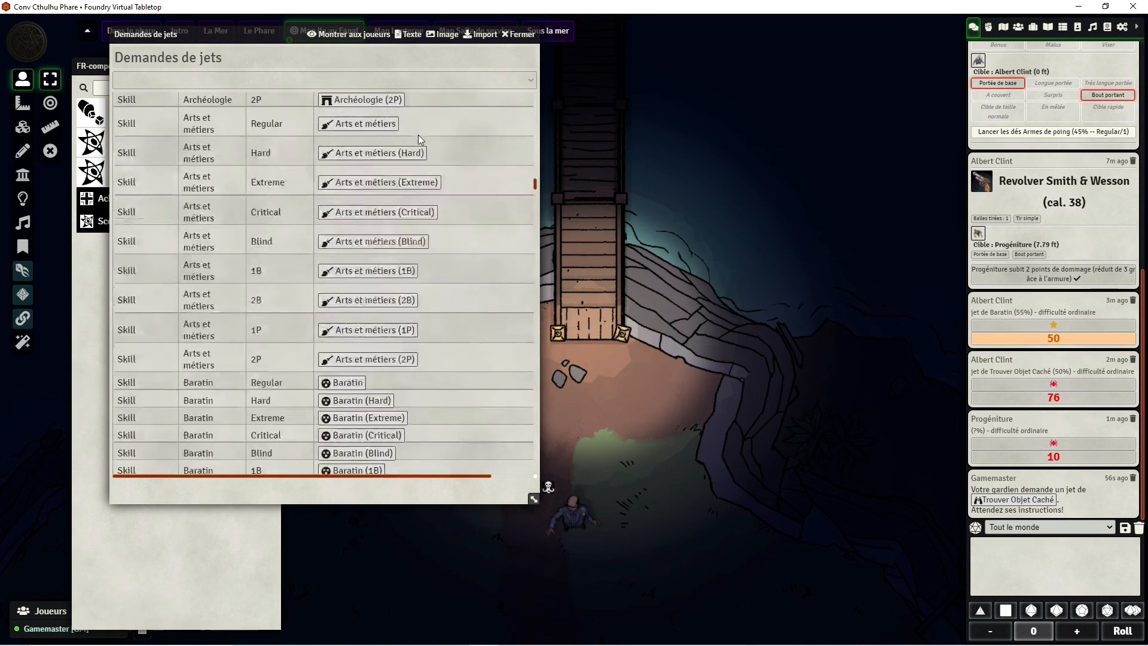
{"action": "scroll", "coordinate": [417, 129], "scroll_direction": "down", "scroll_amount": 15}
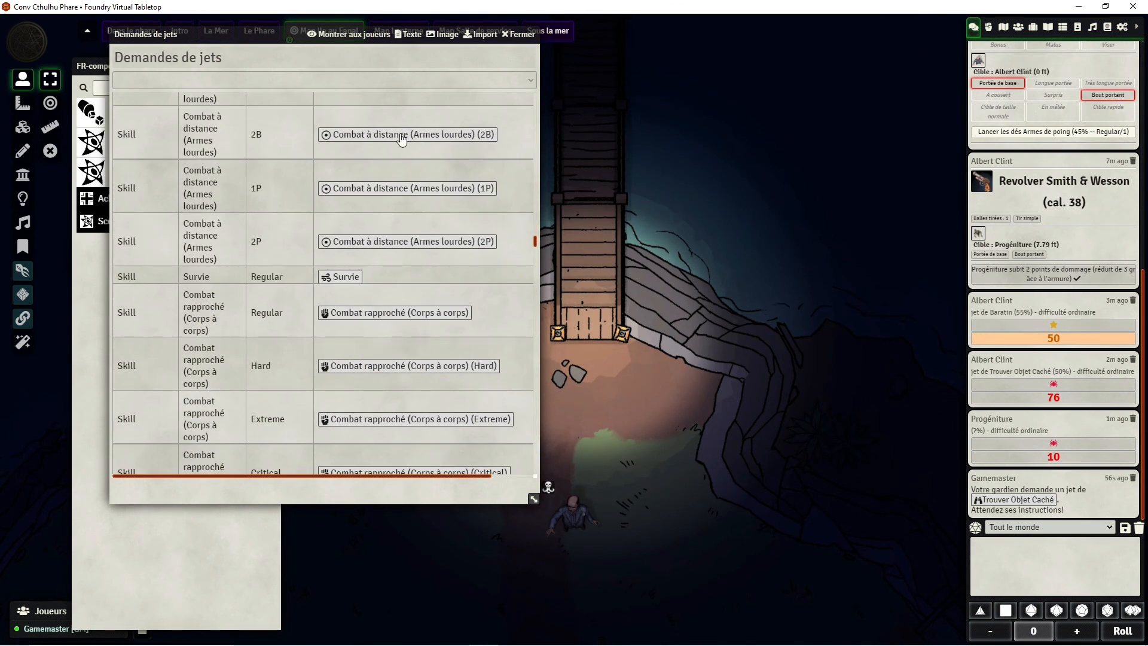
Open the 5.2 L'embarcadère sud entry in the Scénario journal folder and reposition it to examine its embedded Trouver Objet Caché request
{"action": "left_click", "coordinate": [1048, 27]}
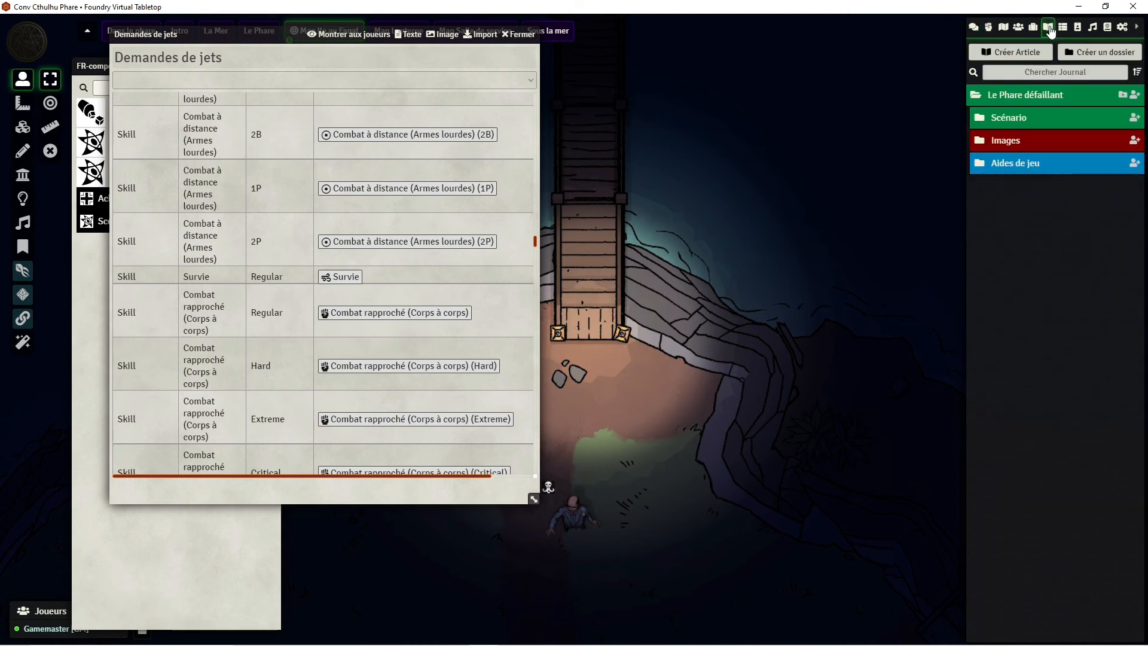
{"action": "left_click", "coordinate": [1020, 119]}
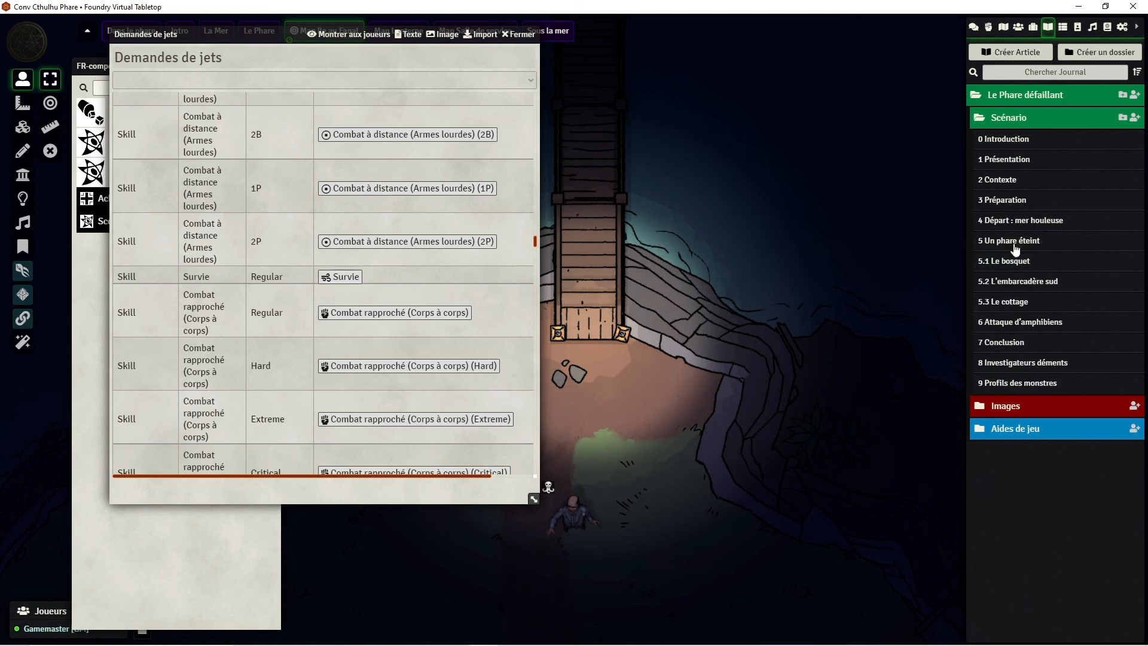
{"action": "left_click", "coordinate": [1015, 285]}
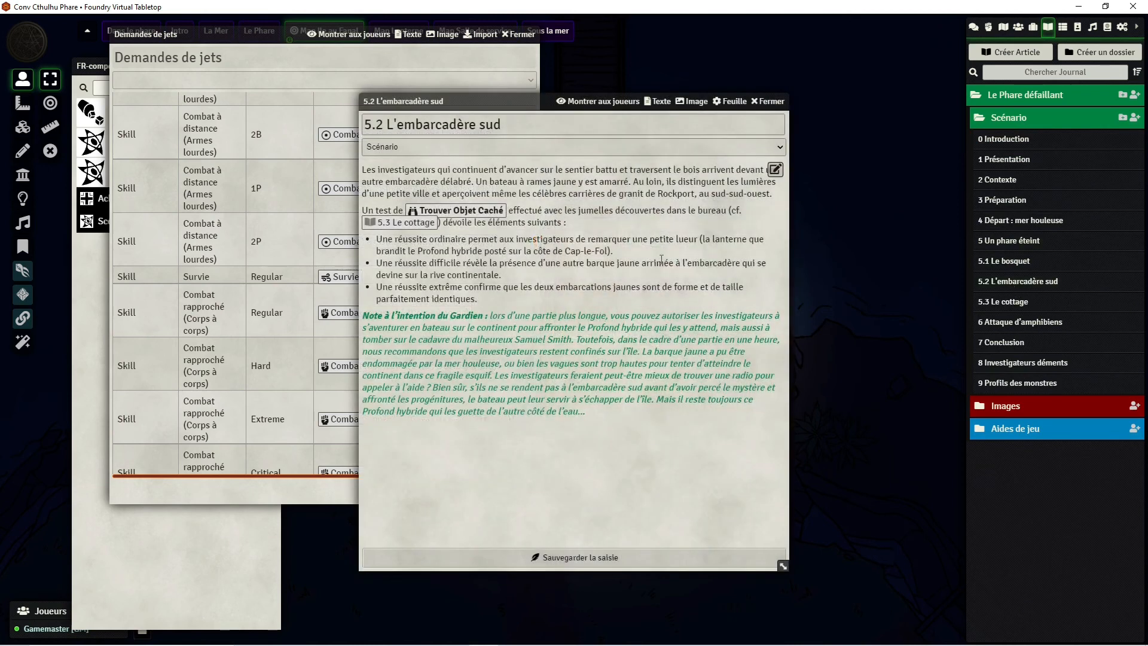
{"action": "left_click_drag", "start_coordinate": [508, 101], "coordinate": [734, 104]}
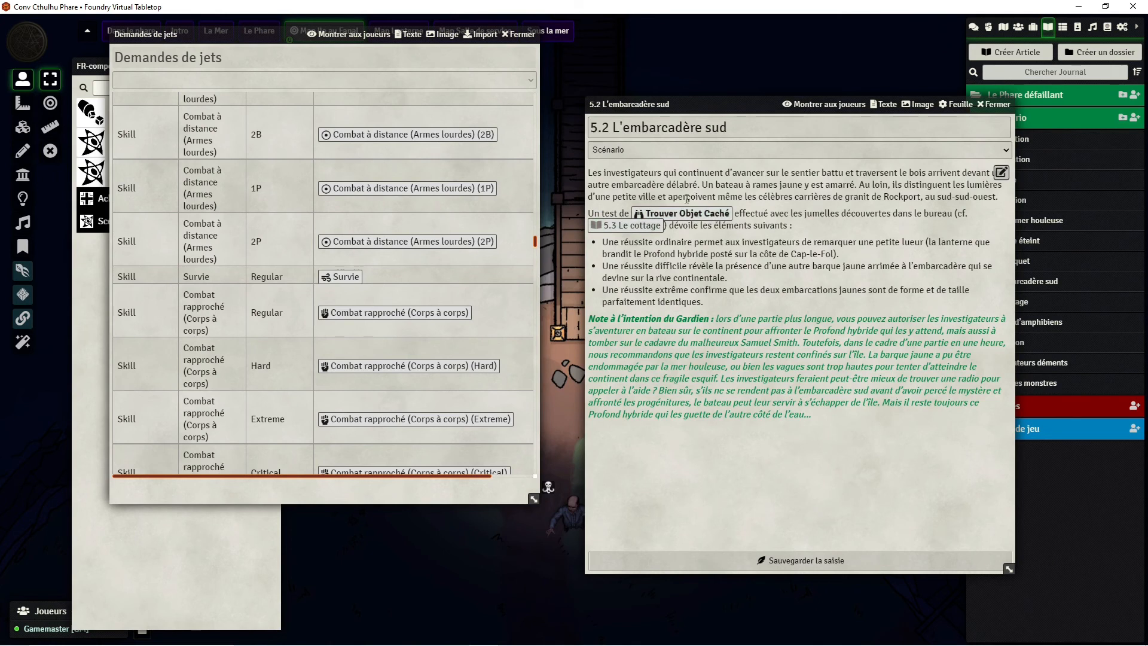
{"action": "left_click_drag", "start_coordinate": [702, 109], "coordinate": [515, 97]}
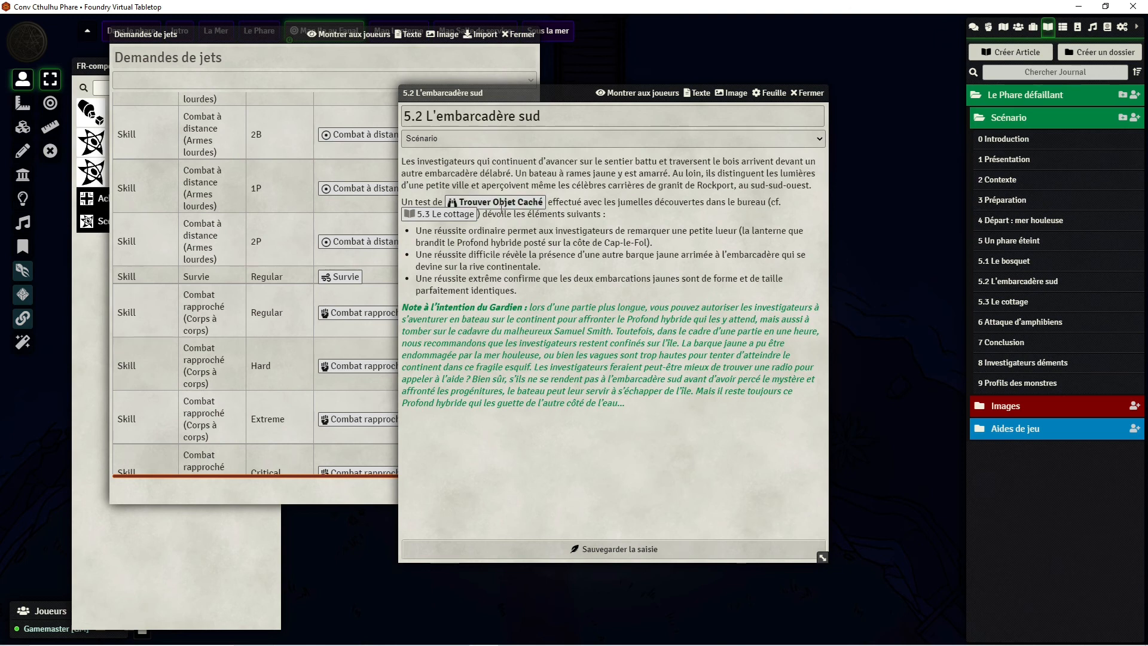
{"action": "left_click", "coordinate": [974, 27]}
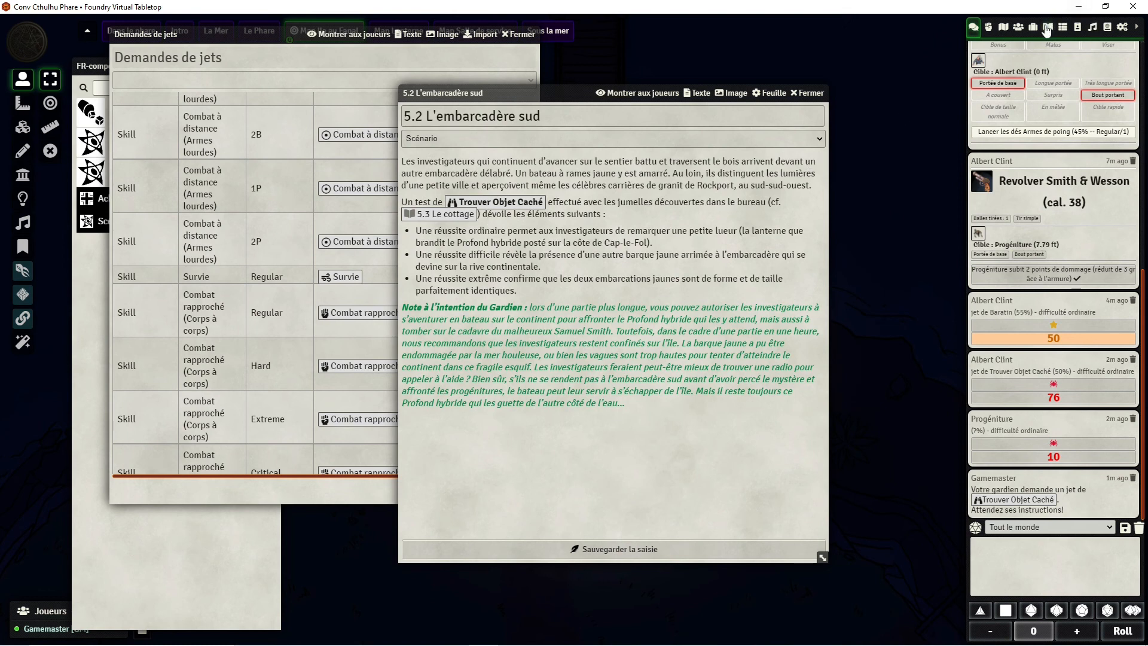
{"action": "left_click", "coordinate": [1048, 27]}
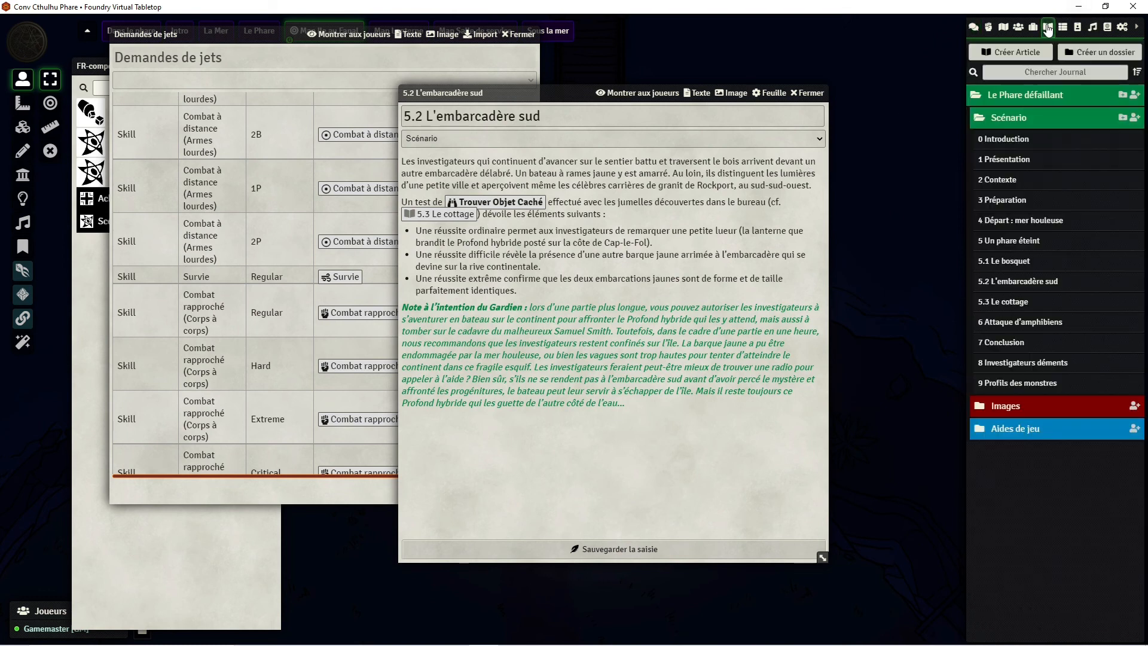
Open the 5.3 Le cottage entry, trigger its embedded Estimation roll request, and view the request in the chat
{"action": "left_click", "coordinate": [1006, 302]}
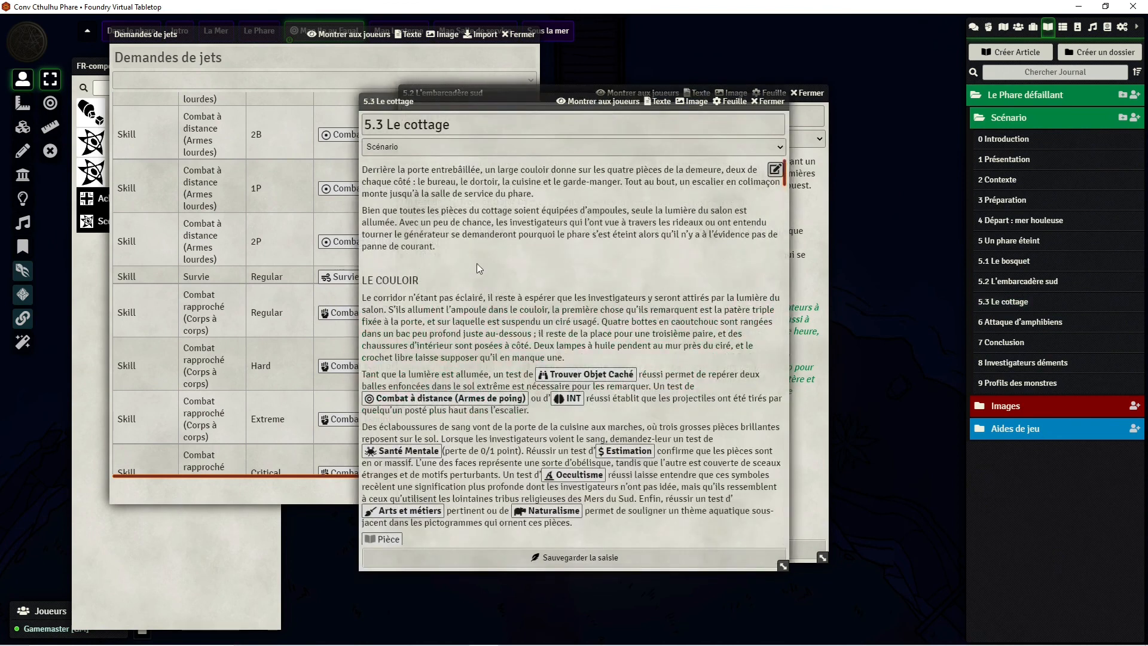
{"action": "scroll", "coordinate": [468, 268], "scroll_direction": "down", "scroll_amount": 15}
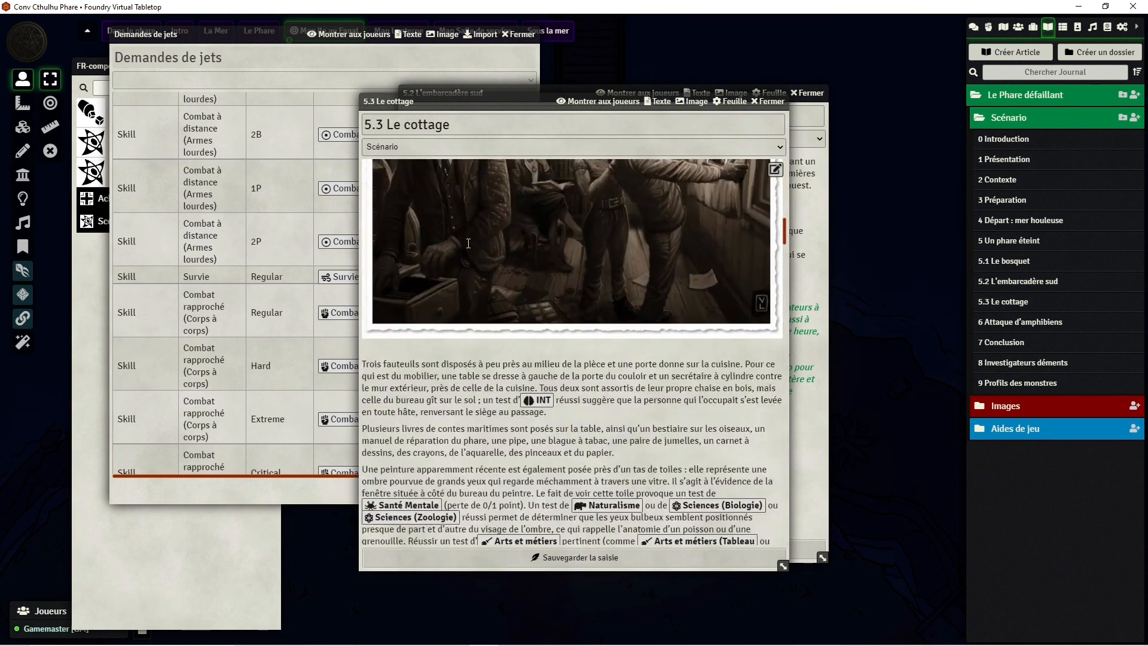
{"action": "left_click_drag", "start_coordinate": [496, 106], "coordinate": [290, 78]}
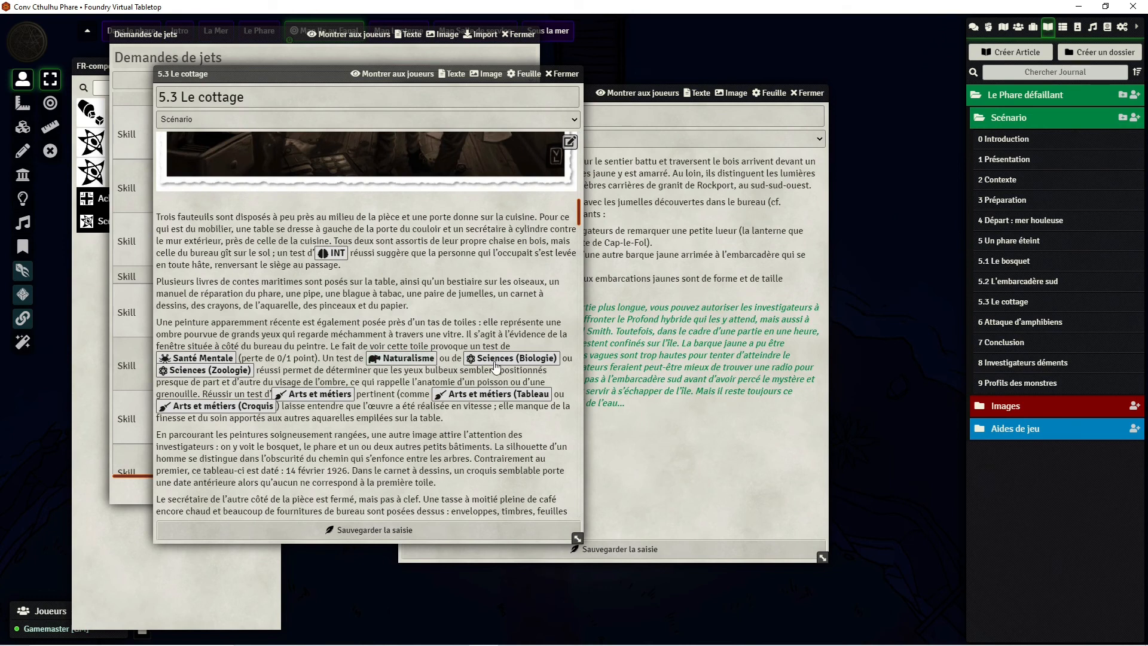
{"action": "scroll", "coordinate": [459, 382], "scroll_direction": "down", "scroll_amount": 1}
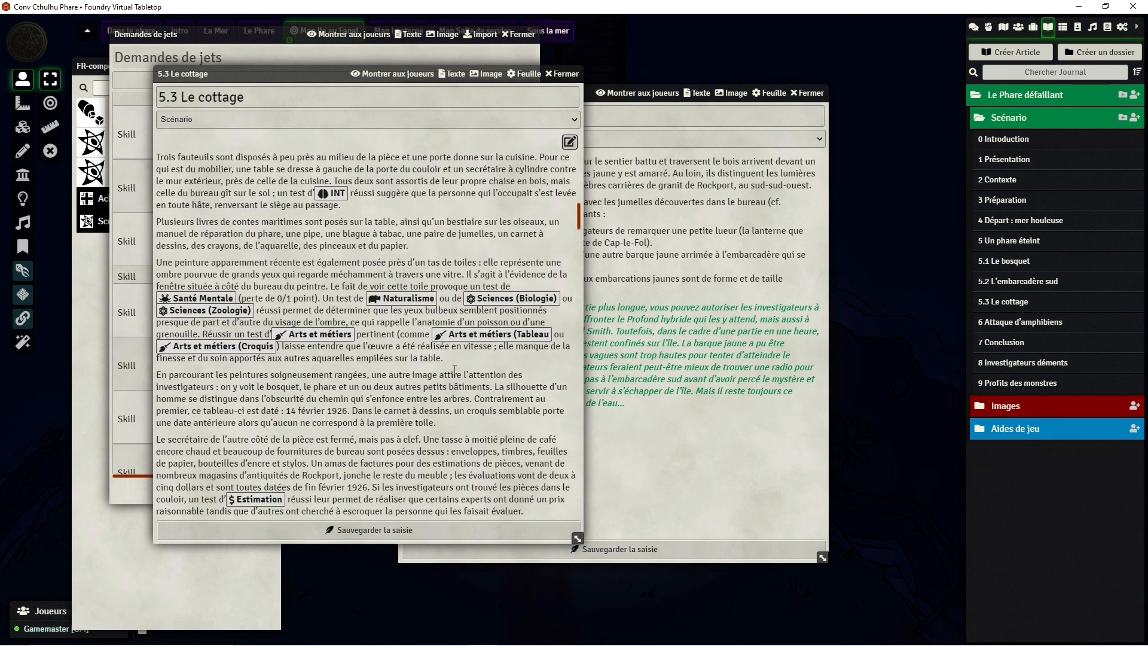
{"action": "scroll", "coordinate": [455, 370], "scroll_direction": "down", "scroll_amount": 2}
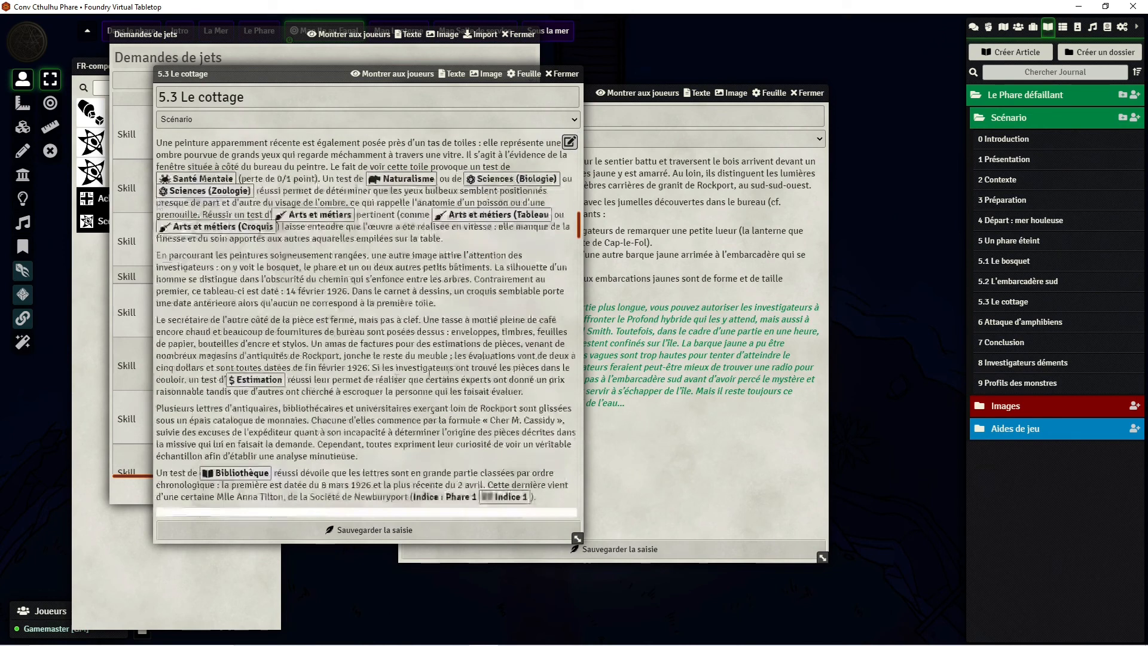
{"action": "left_click", "coordinate": [263, 380]}
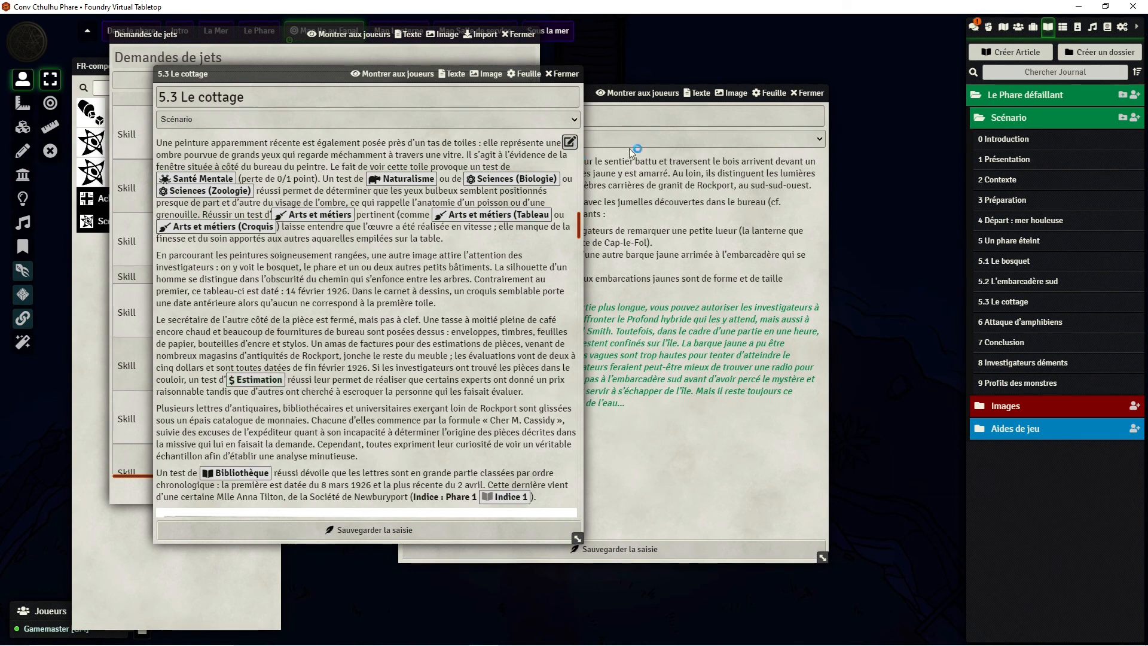
{"action": "left_click", "coordinate": [974, 27]}
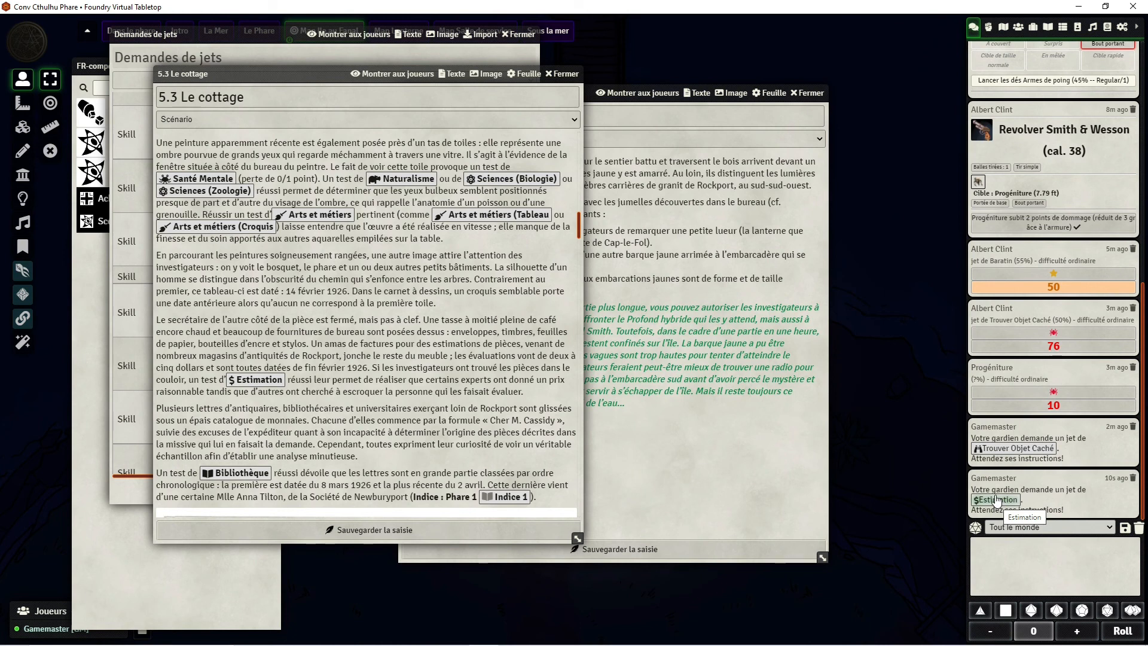
Review the clue passages and handout images further down the 5.3 Le cottage entry
{"action": "scroll", "coordinate": [400, 403], "scroll_direction": "down", "scroll_amount": 10}
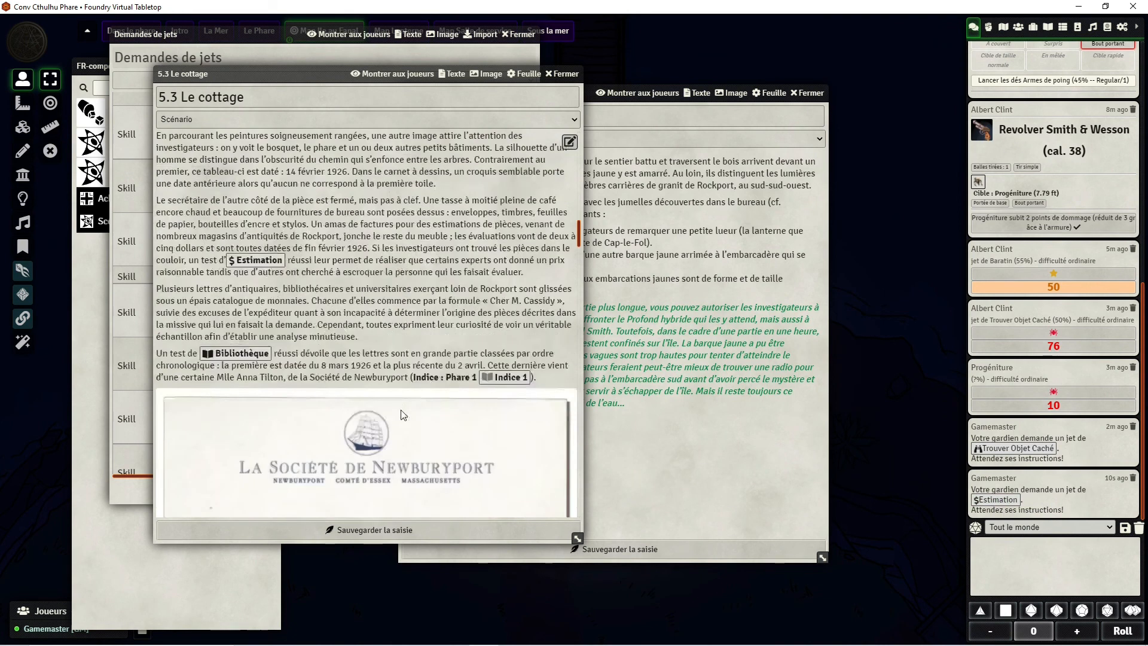
{"action": "scroll", "coordinate": [400, 411], "scroll_direction": "down", "scroll_amount": 10}
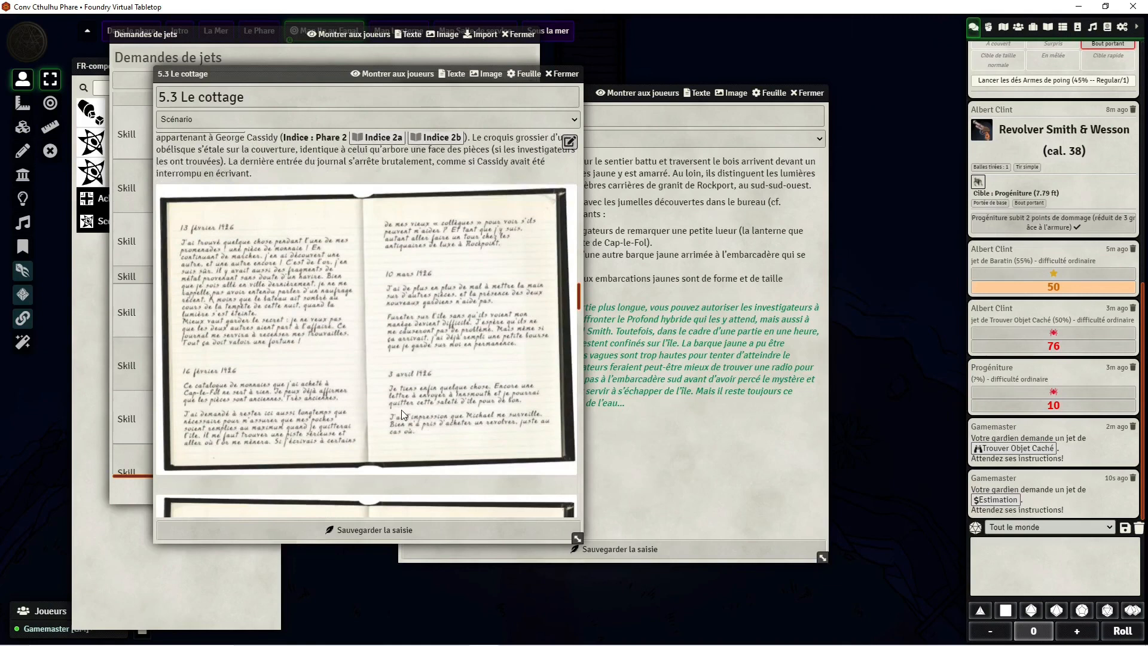
{"action": "scroll", "coordinate": [404, 412], "scroll_direction": "down", "scroll_amount": 10}
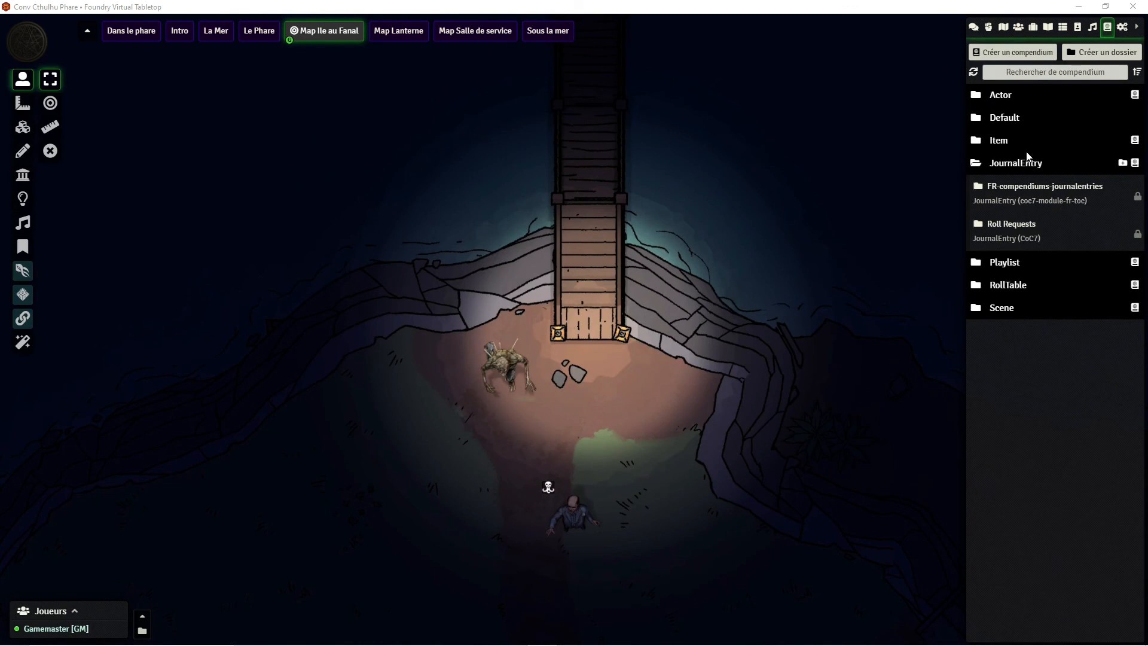
Open the FR-compendiums-journalentries compendium, view its Demandes de jets journal, and close the journal
{"action": "left_click", "coordinate": [1024, 193]}
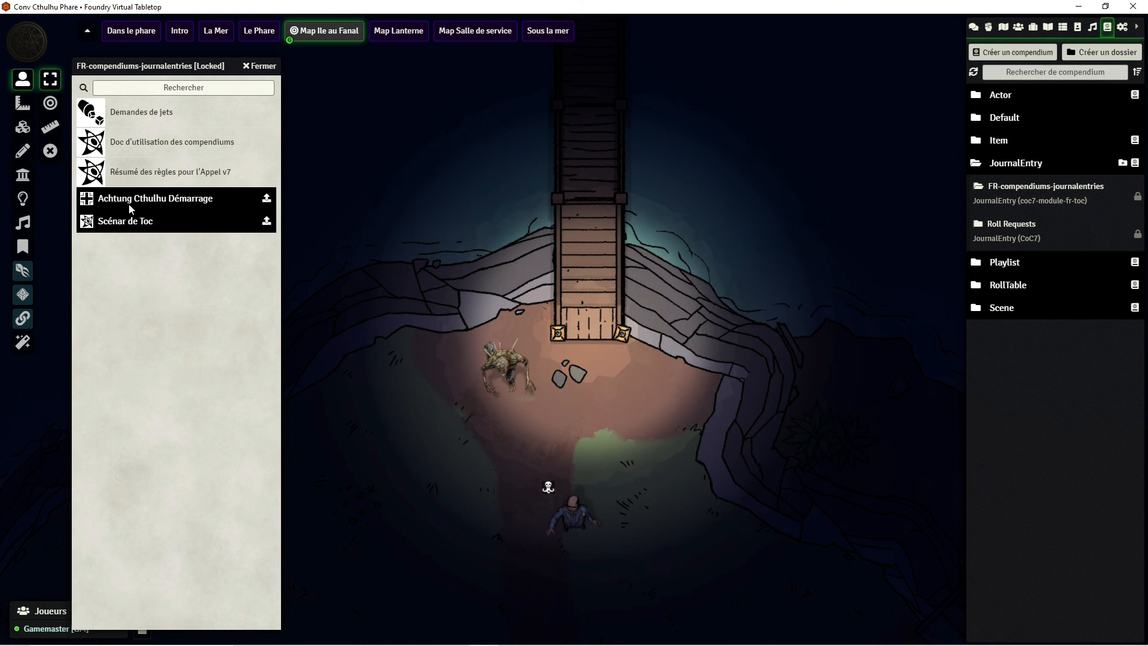
{"action": "left_click", "coordinate": [139, 116]}
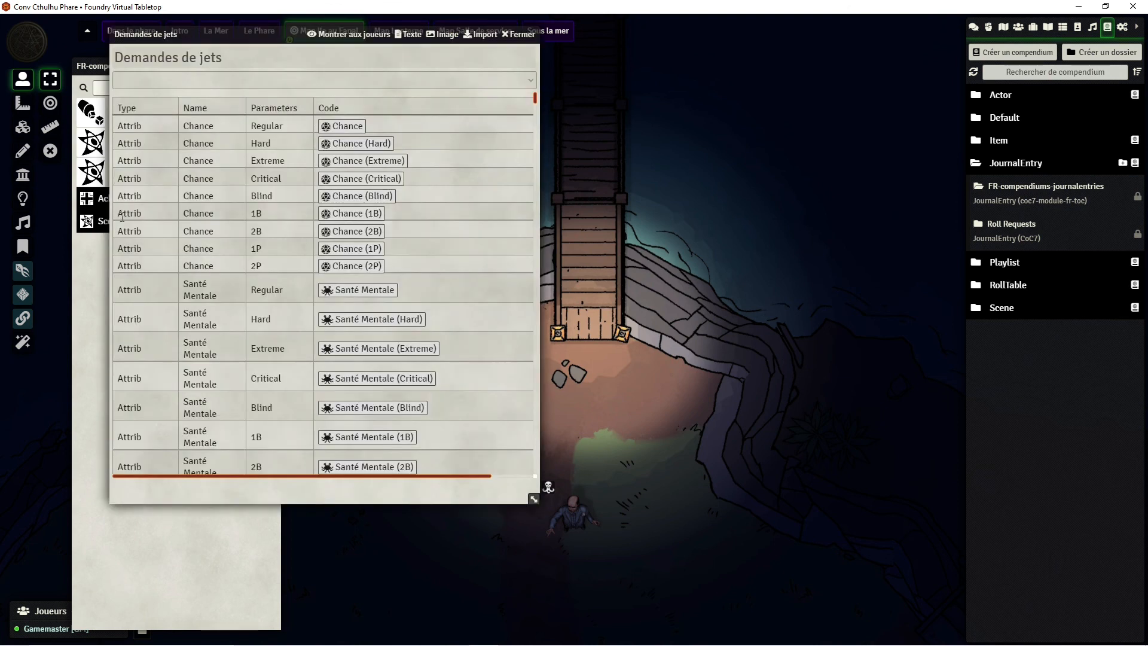
{"action": "left_click", "coordinate": [521, 36]}
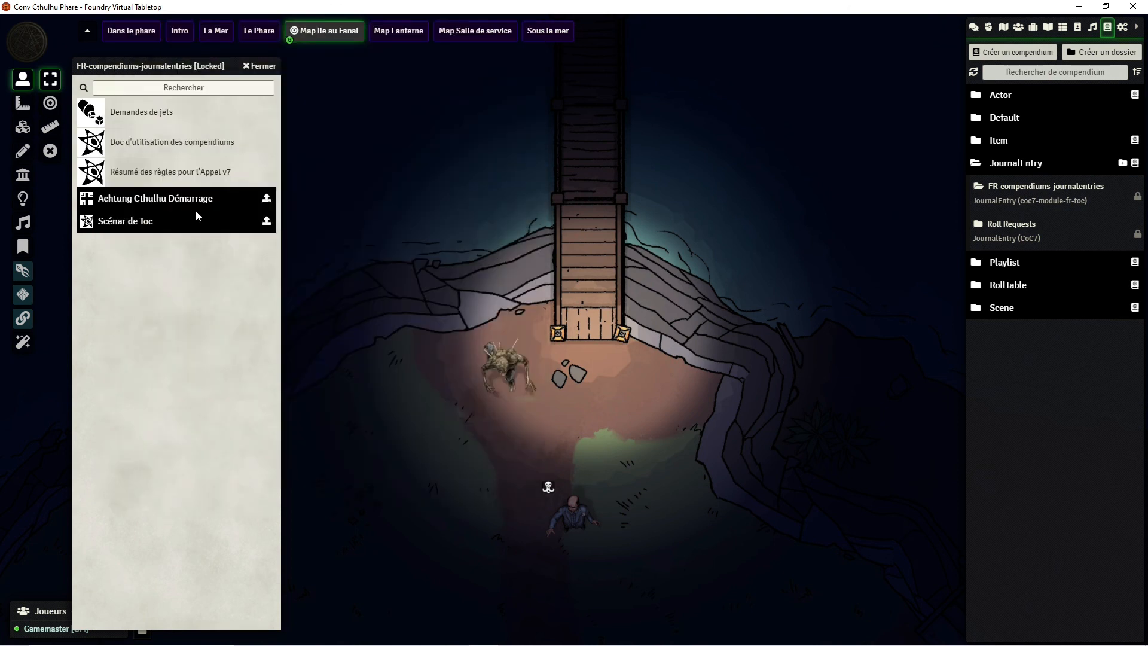
Expand the Scénar de Toc and Achtung Cthulhu Démarrage folders to view their entries, and collapse the Achtung folder
{"action": "left_click", "coordinate": [159, 222]}
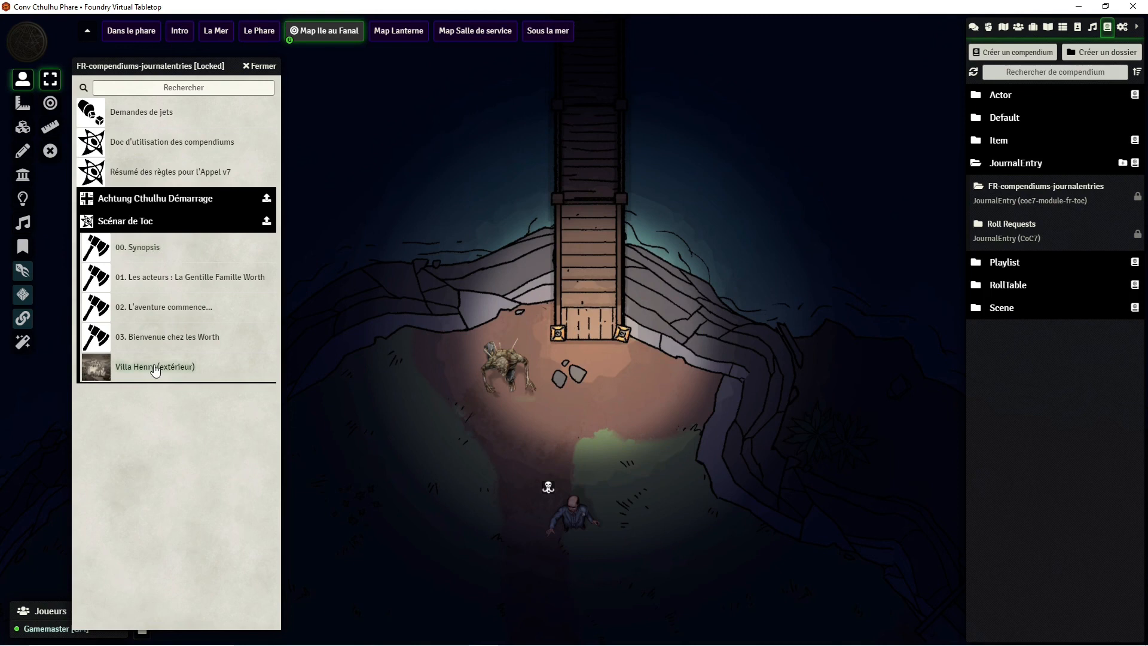
{"action": "left_click", "coordinate": [138, 201]}
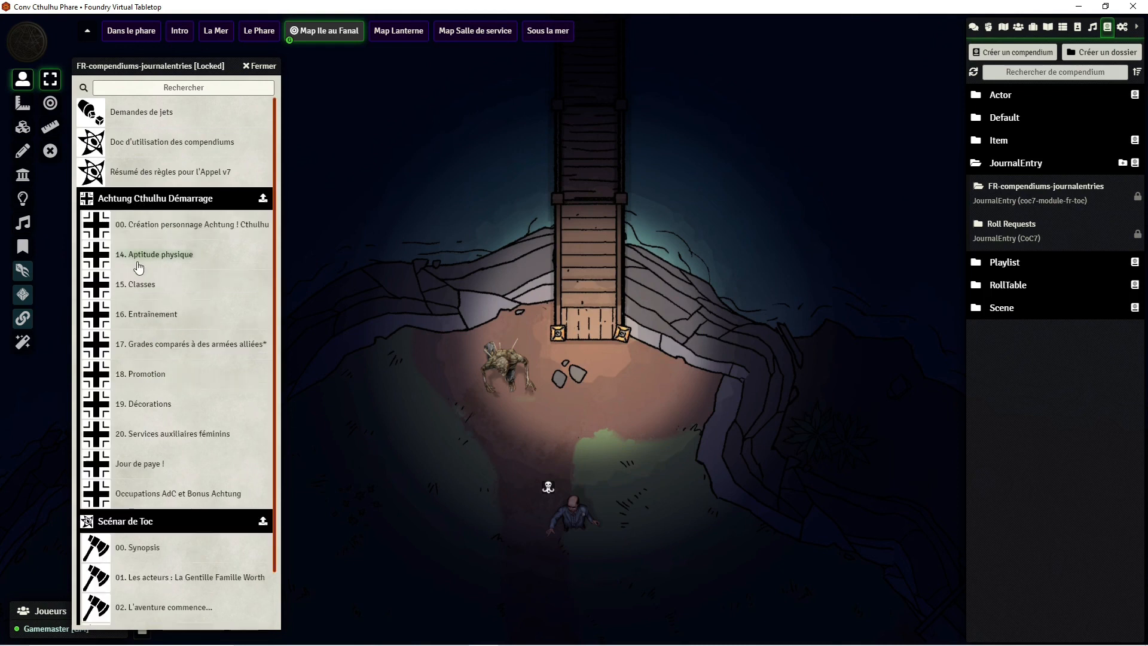
{"action": "left_click", "coordinate": [161, 201]}
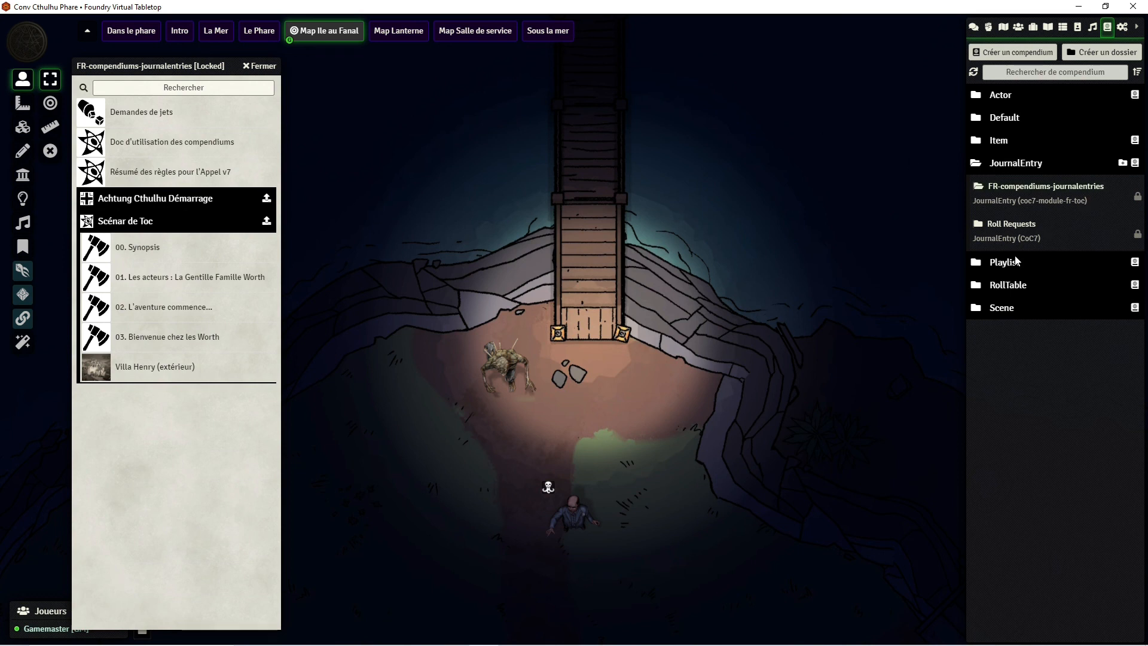
Browse the Archétypes Pulp and Compétences folders in the FR-compendiums-items-crea compendium, and open the FR-compendiums-items compendium
{"action": "left_click", "coordinate": [1021, 168]}
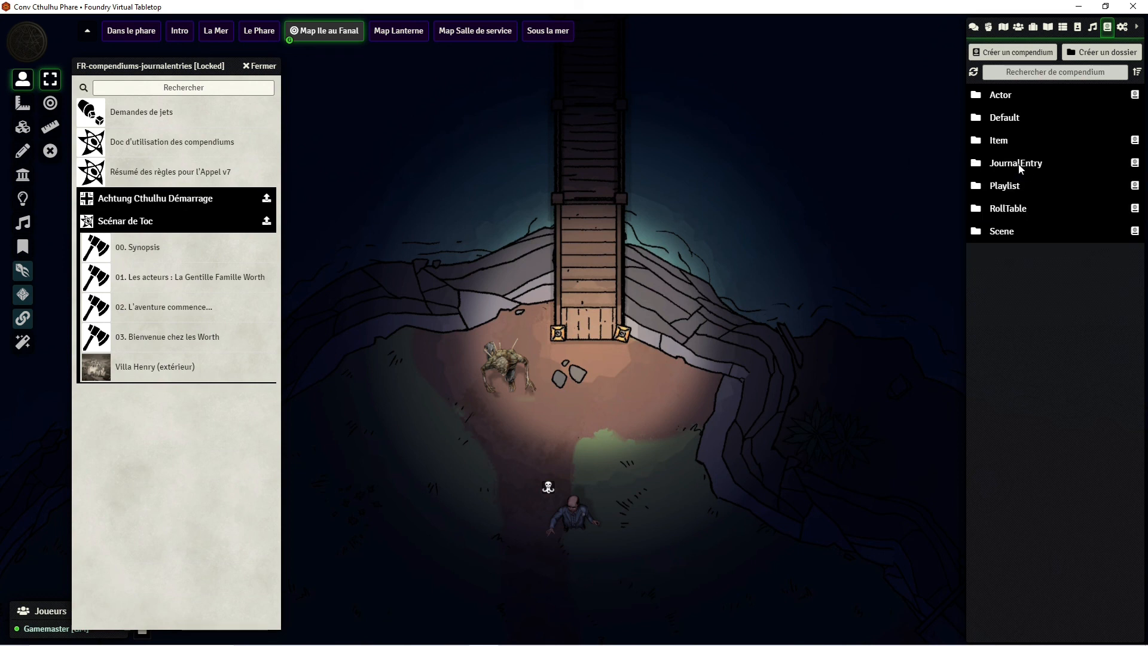
{"action": "left_click", "coordinate": [1007, 143]}
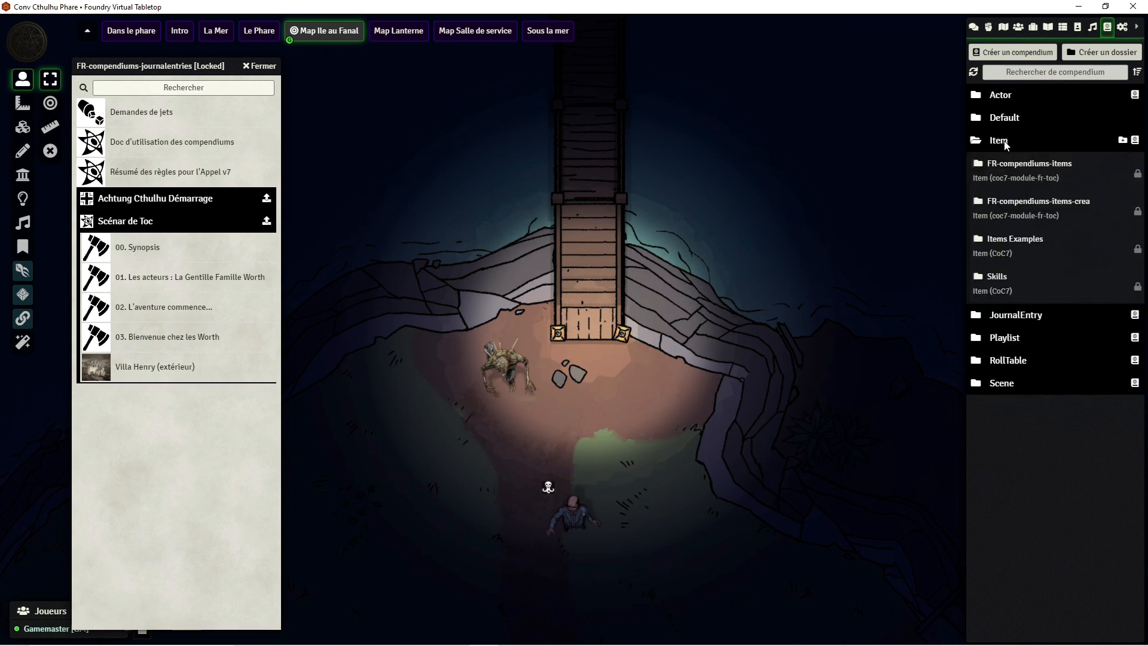
{"action": "left_click", "coordinate": [1036, 209]}
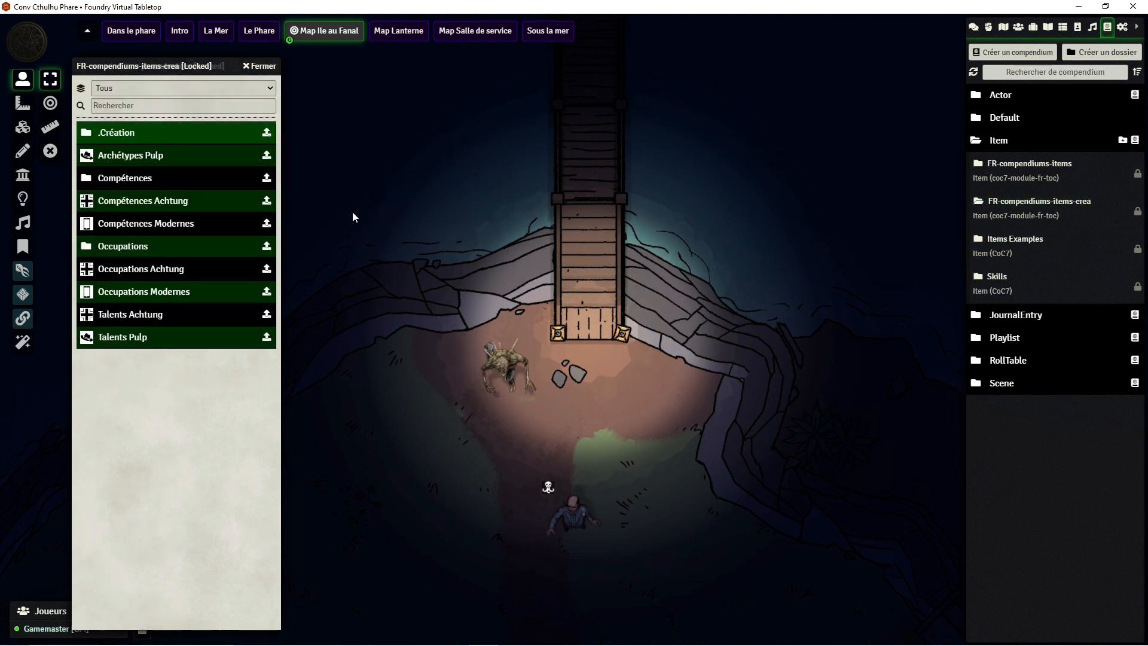
{"action": "left_click", "coordinate": [130, 157]}
{"action": "left_click", "coordinate": [129, 157]}
{"action": "left_click", "coordinate": [132, 179]}
{"action": "left_click", "coordinate": [131, 185]}
{"action": "left_click", "coordinate": [1038, 170]}
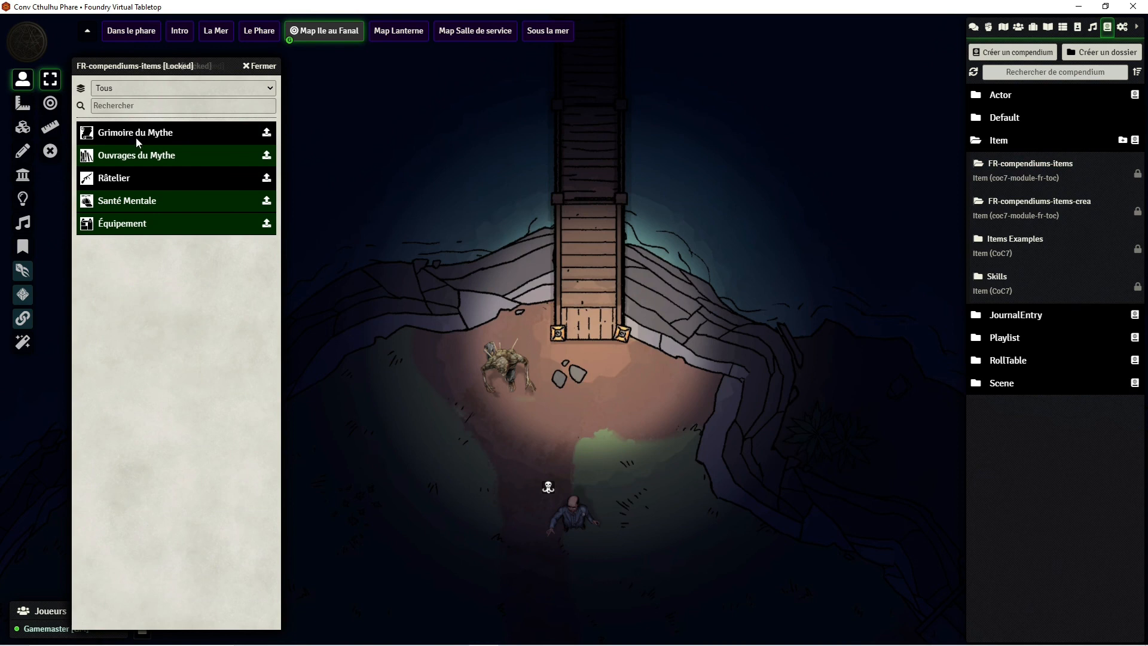
Expand the Grimoire du Mythe, Santé Mentale and Équipement folders in the FR-compendiums-items compendium to view their subfolders
{"action": "left_click", "coordinate": [135, 136]}
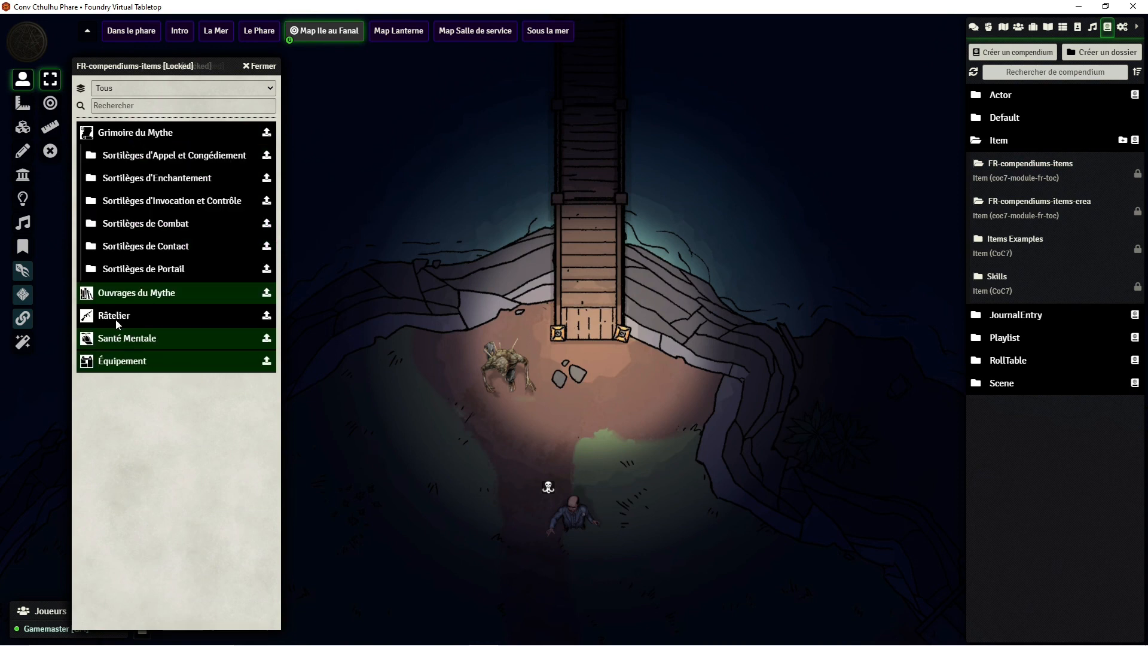
{"action": "left_click", "coordinate": [120, 340]}
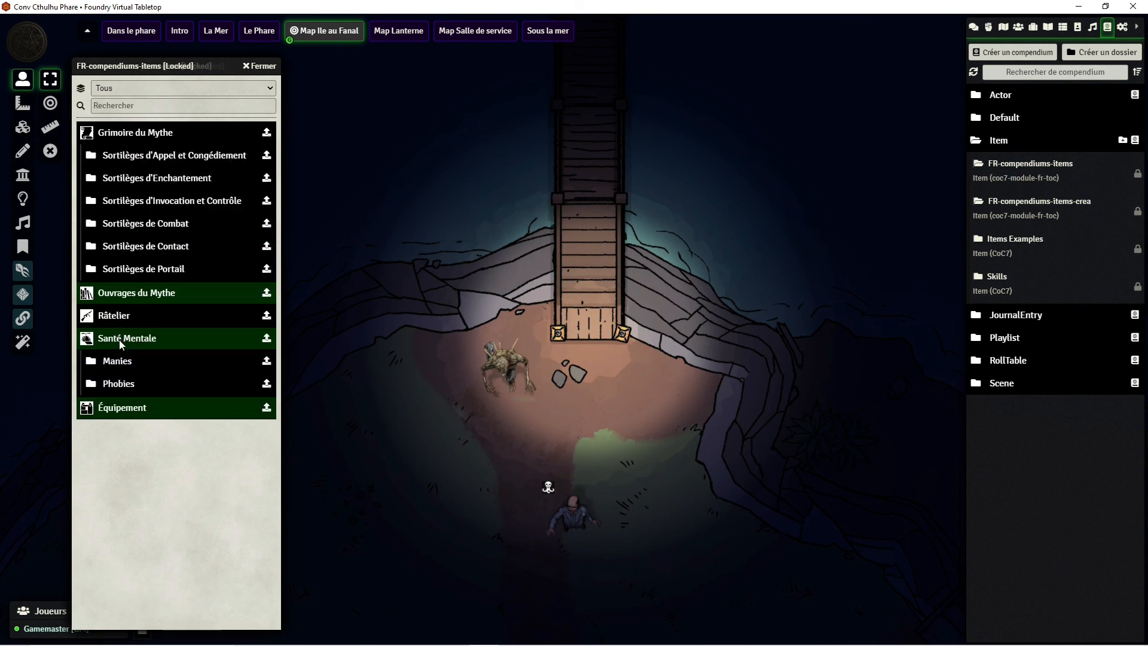
{"action": "left_click", "coordinate": [127, 406]}
View the Aspirateur item's description in the Appareils ménagers folder, close its sheet, and collapse the folder
{"action": "left_click", "coordinate": [124, 456]}
{"action": "left_click", "coordinate": [129, 480]}
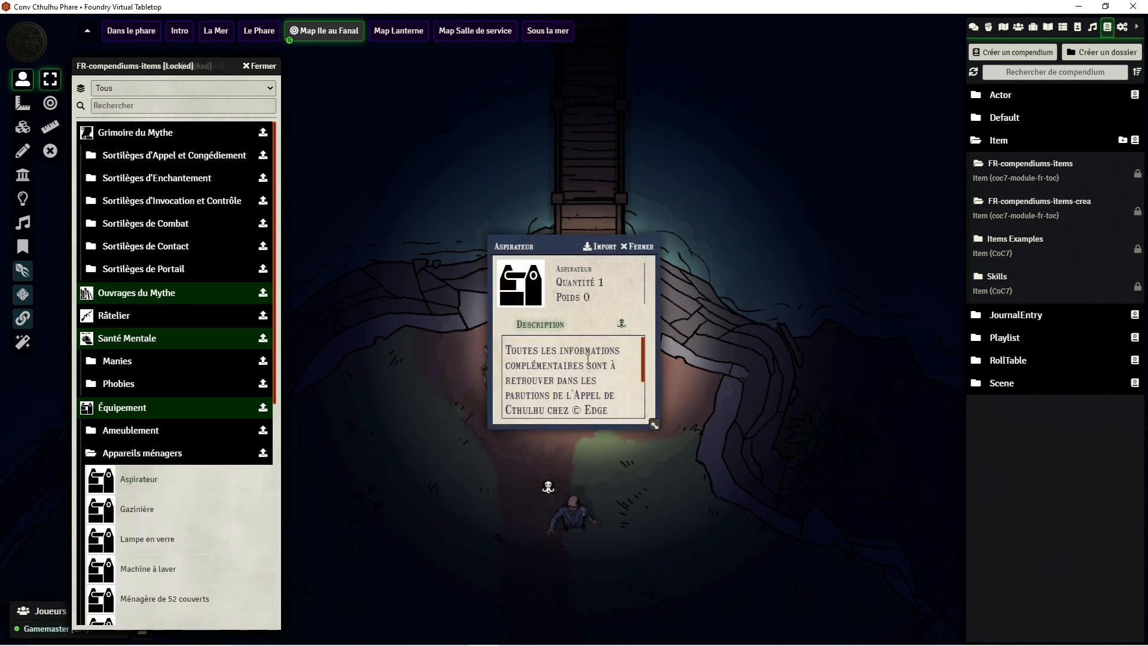
{"action": "scroll", "coordinate": [587, 358], "scroll_direction": "down", "scroll_amount": 3}
{"action": "left_click", "coordinate": [638, 247]}
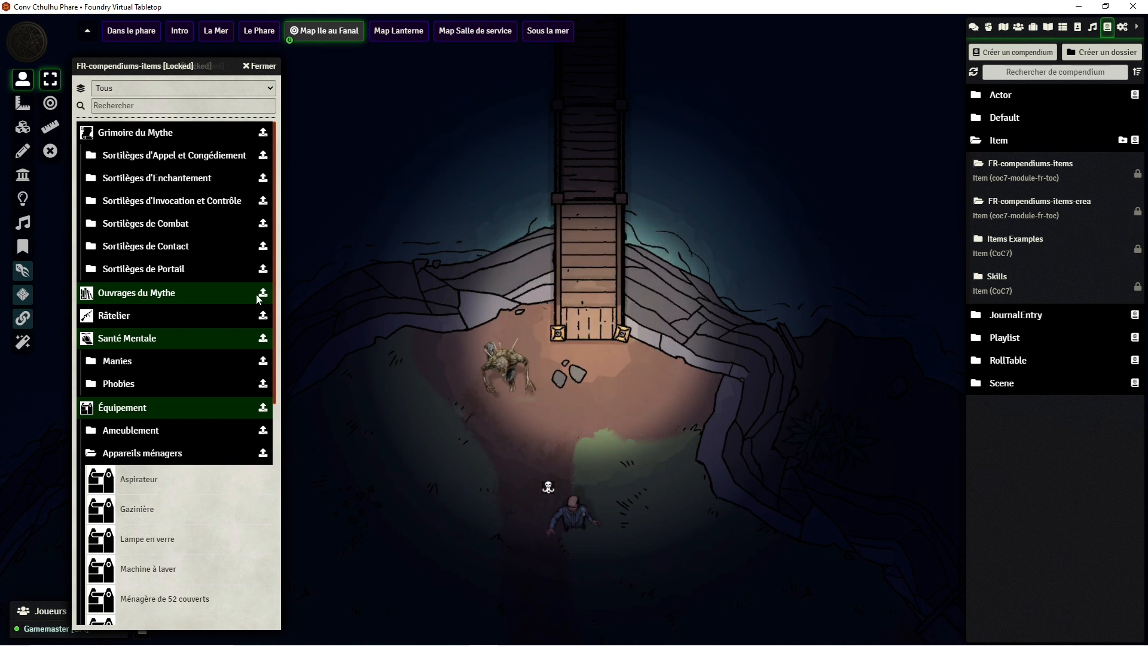
{"action": "left_click", "coordinate": [137, 455]}
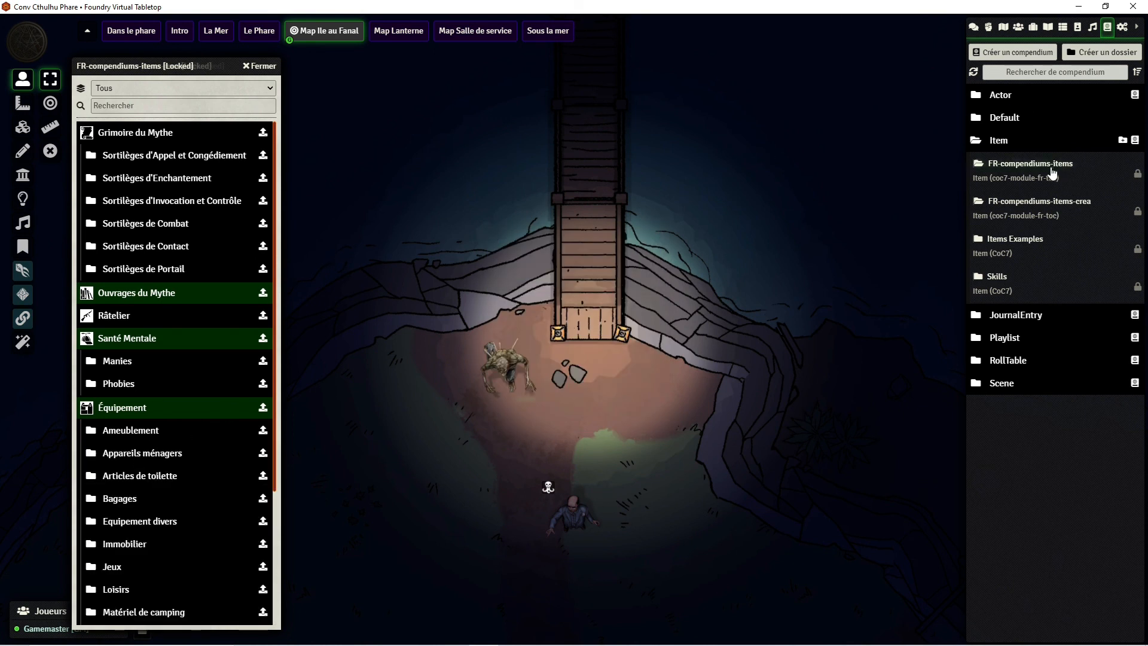
Open the FR-compendiums-actors compendium and view the Créatures du Mythe in its Bestiaire folder, collapsing that subfolder once viewed
{"action": "left_click", "coordinate": [999, 119]}
{"action": "left_click", "coordinate": [1005, 103]}
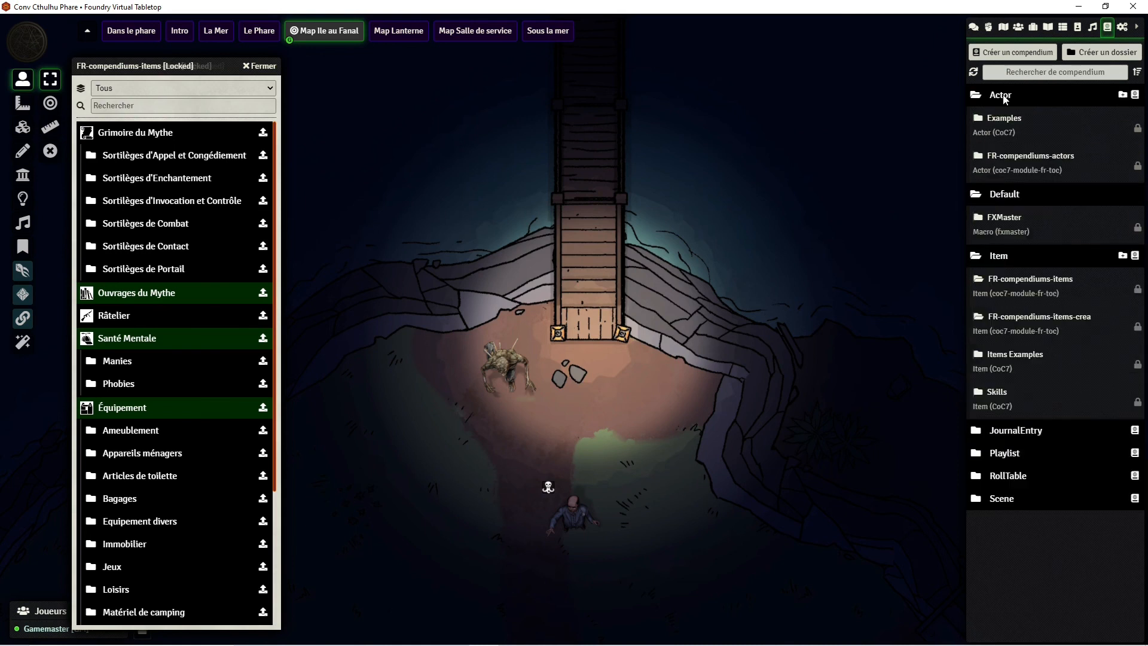
{"action": "left_click", "coordinate": [1019, 159]}
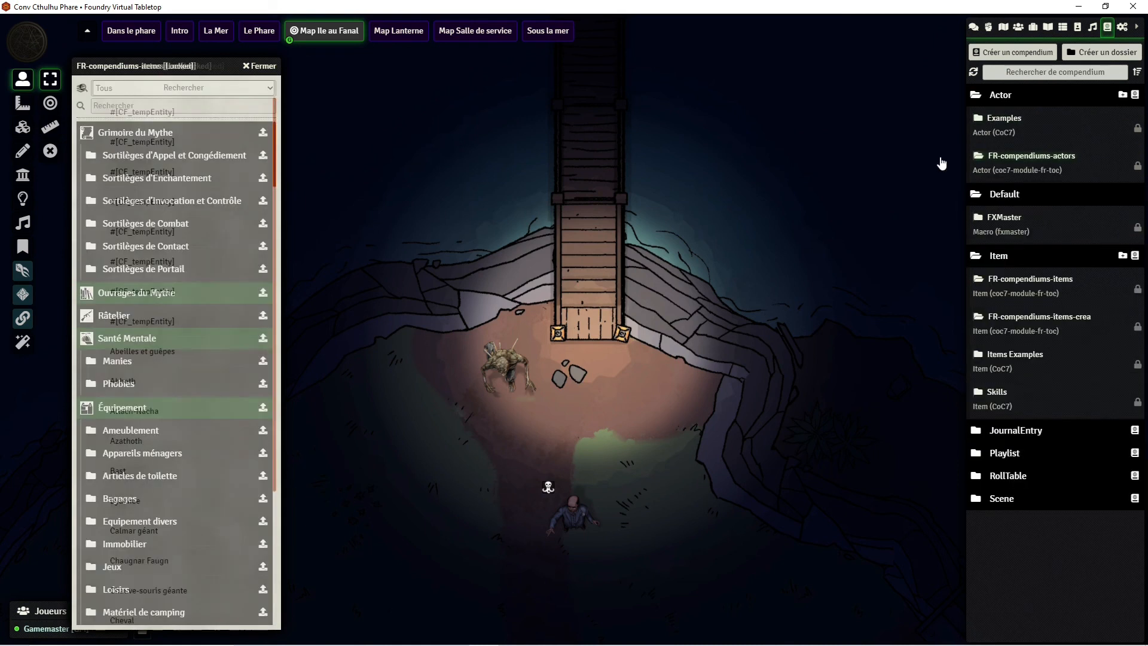
{"action": "left_click", "coordinate": [116, 108]}
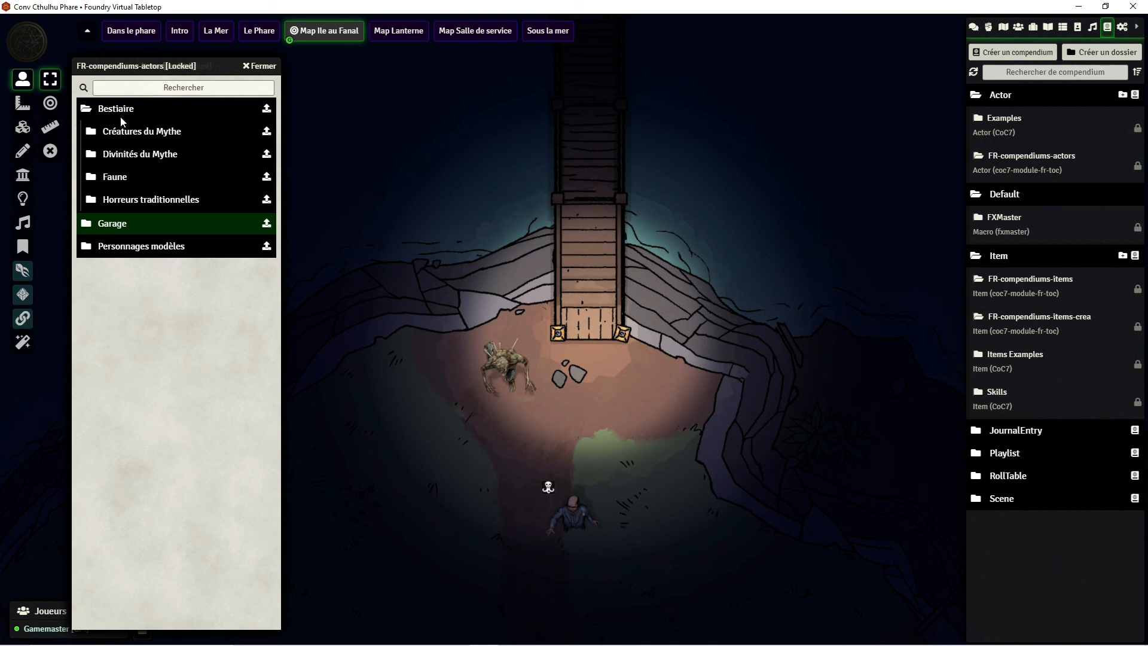
{"action": "left_click", "coordinate": [131, 131]}
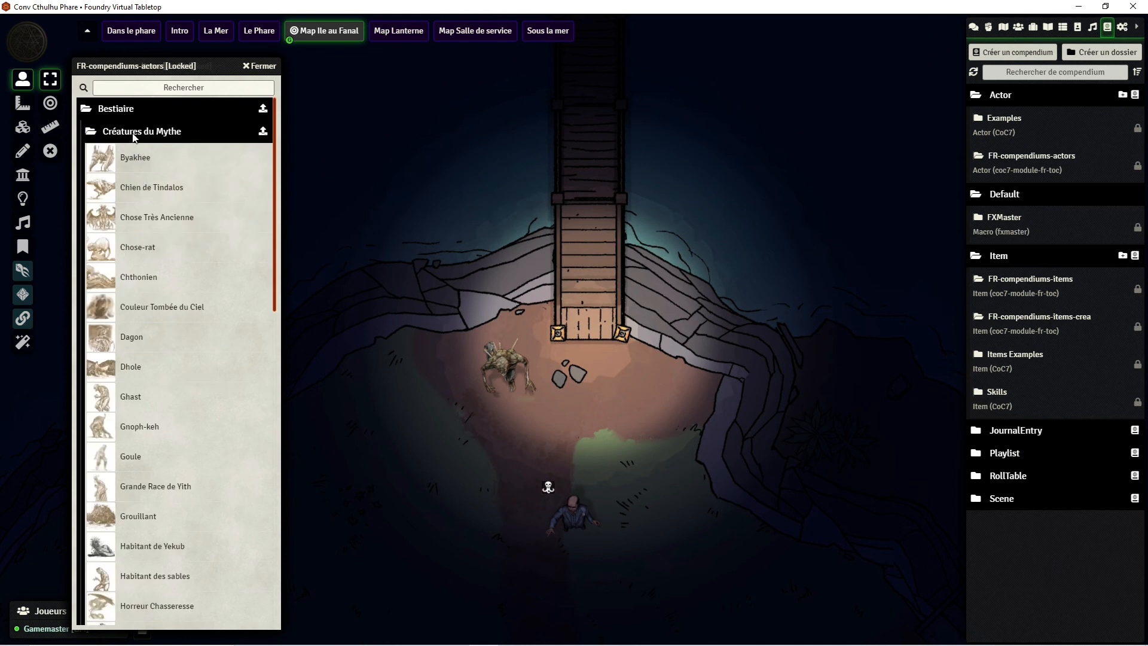
{"action": "left_click", "coordinate": [136, 132]}
Expand the Divinités du Mythe folder, view the Atlach-Nacha character sheet, and close the sheet
{"action": "left_click", "coordinate": [122, 159]}
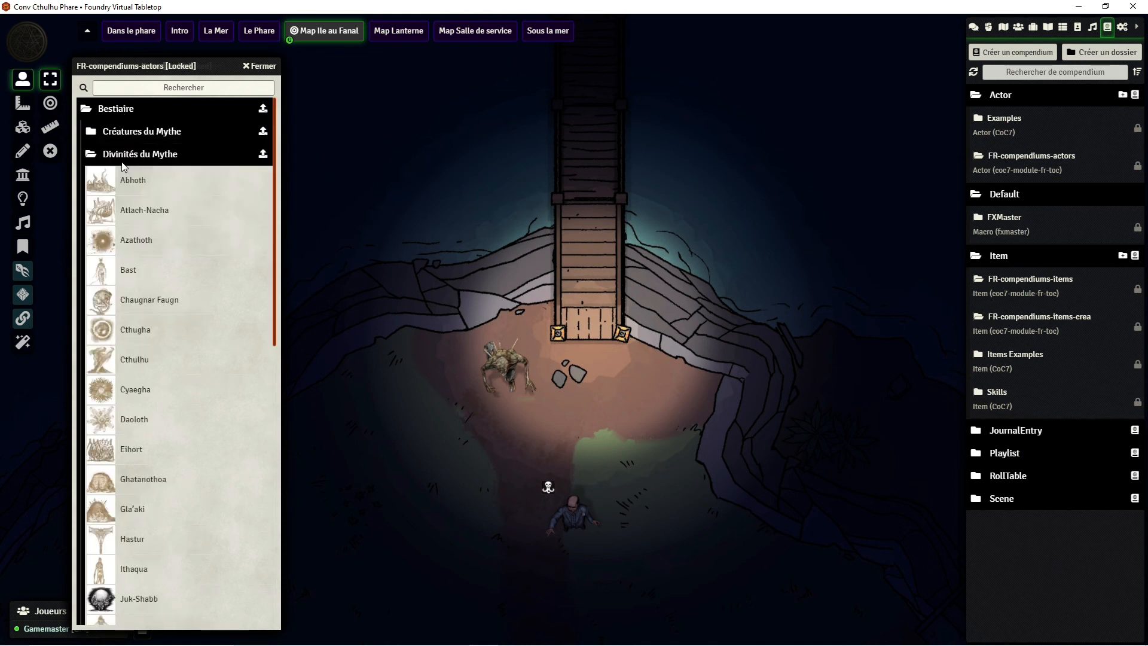
{"action": "left_click", "coordinate": [133, 210]}
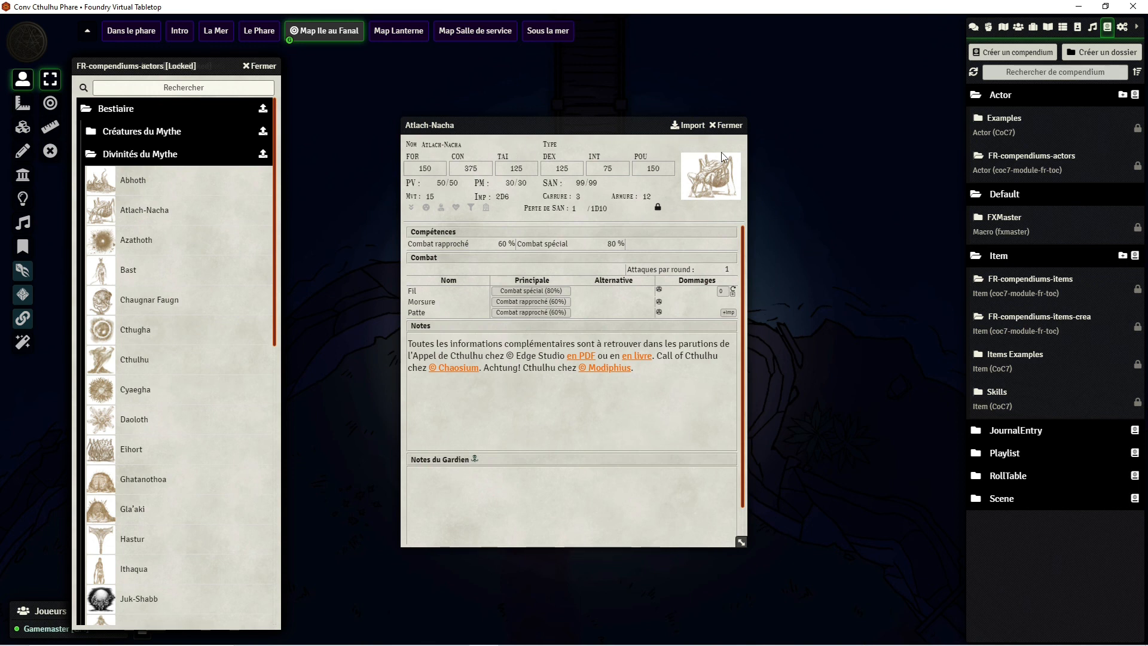
{"action": "left_click", "coordinate": [730, 125]}
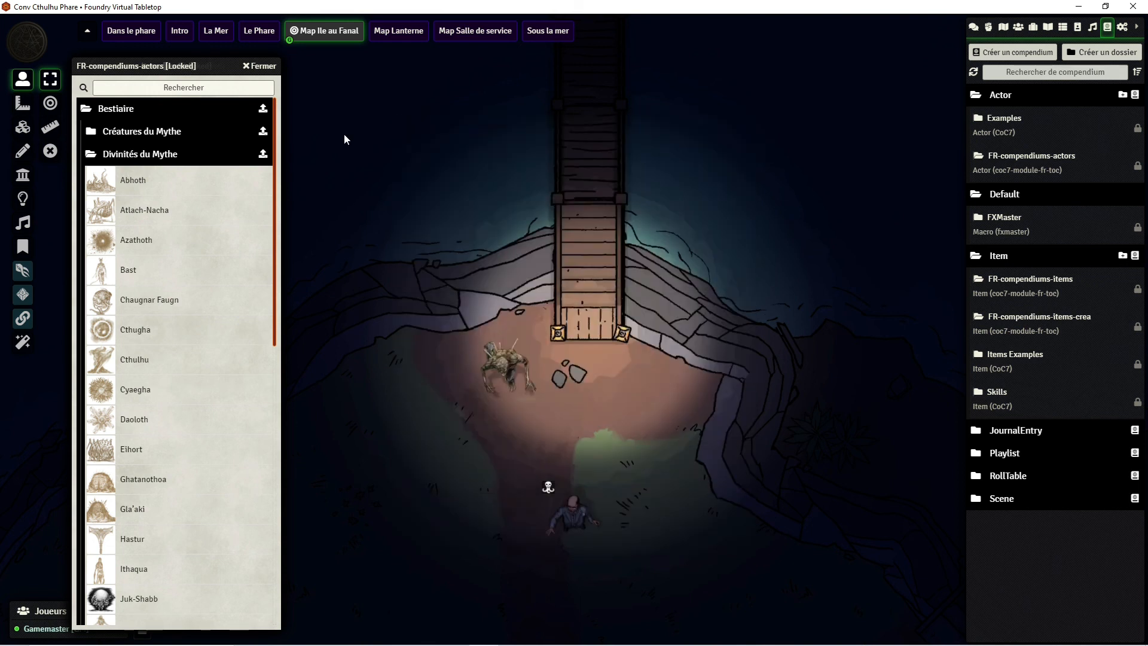
Close all the open compendium windows to clear the view of the map
{"action": "left_click", "coordinate": [265, 67]}
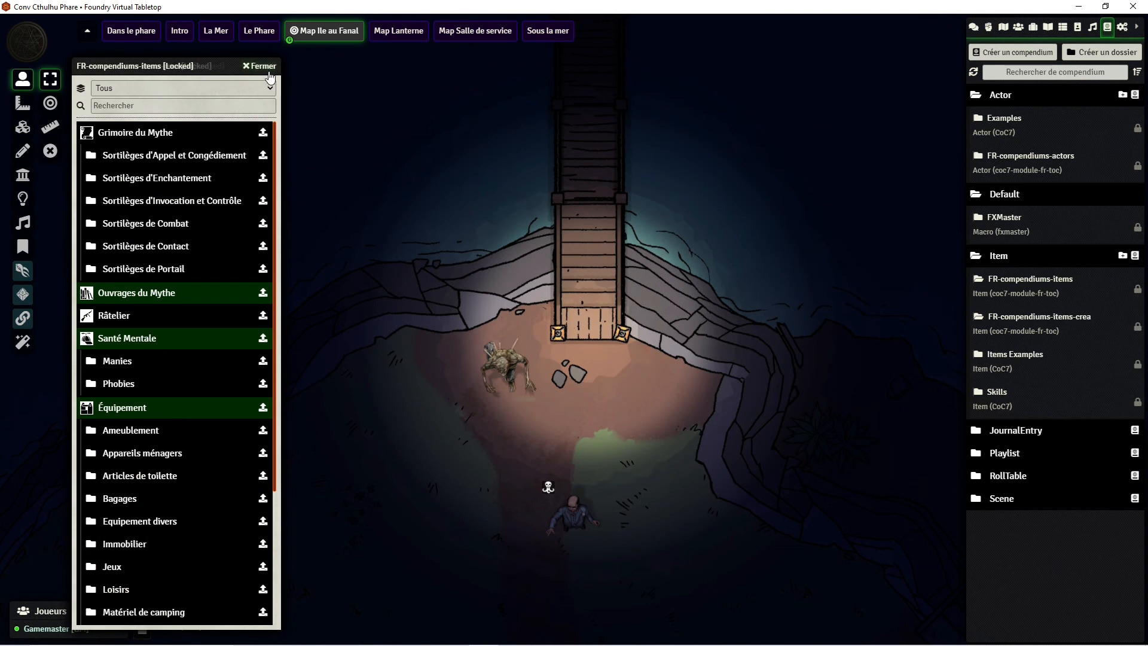
{"action": "left_click", "coordinate": [269, 73]}
{"action": "left_click", "coordinate": [269, 73]}
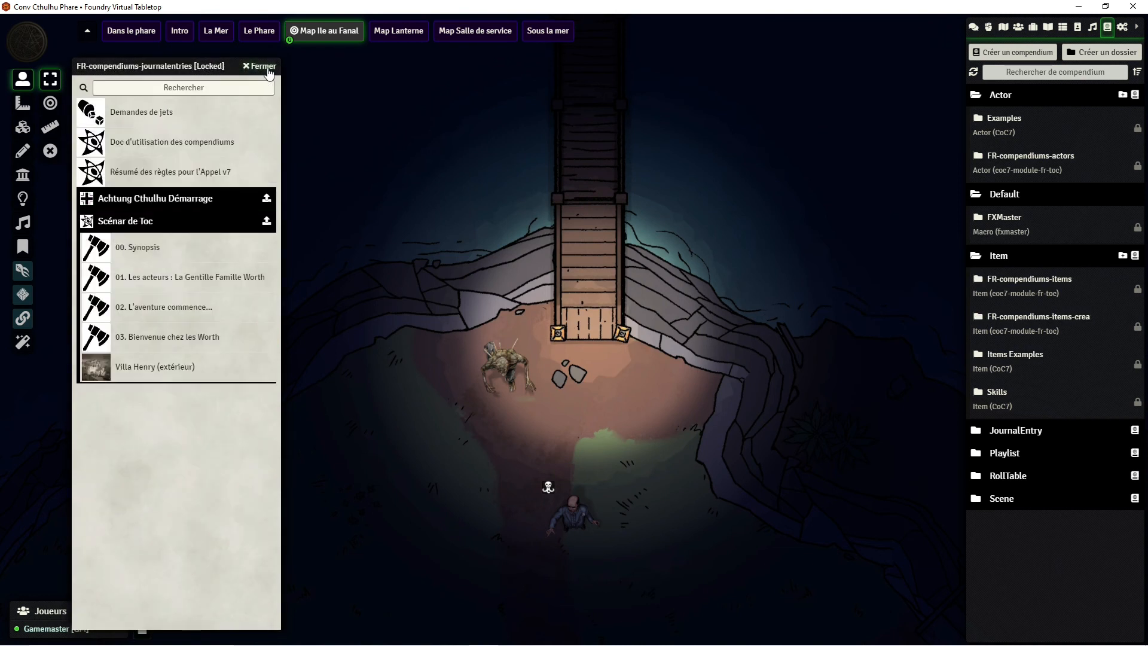
{"action": "left_click", "coordinate": [269, 72]}
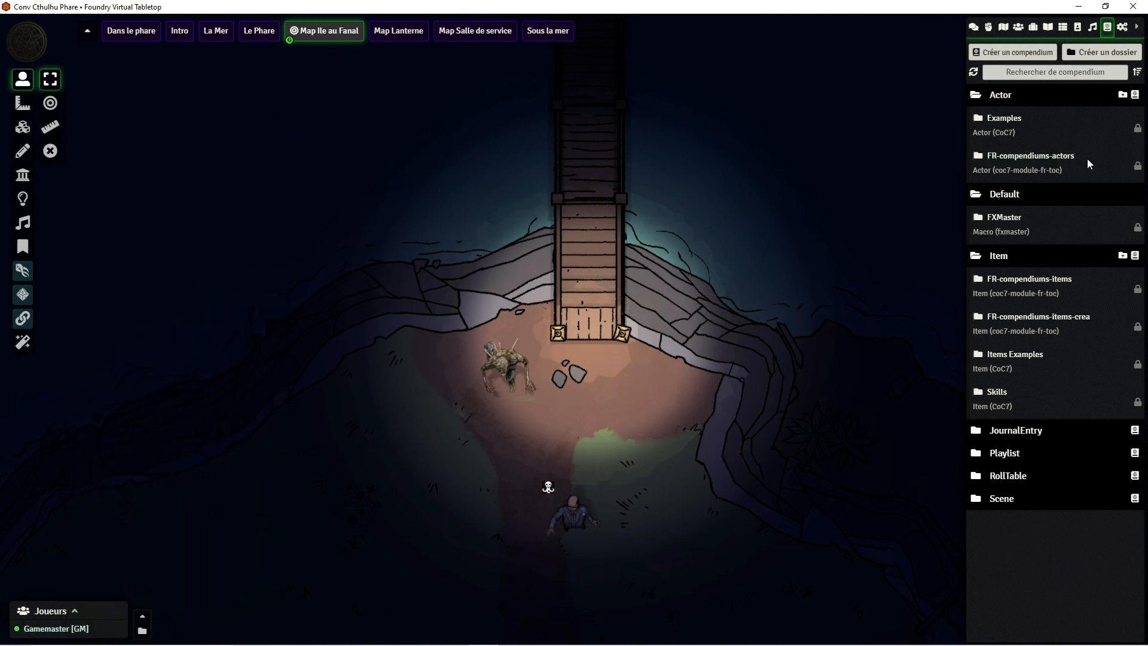